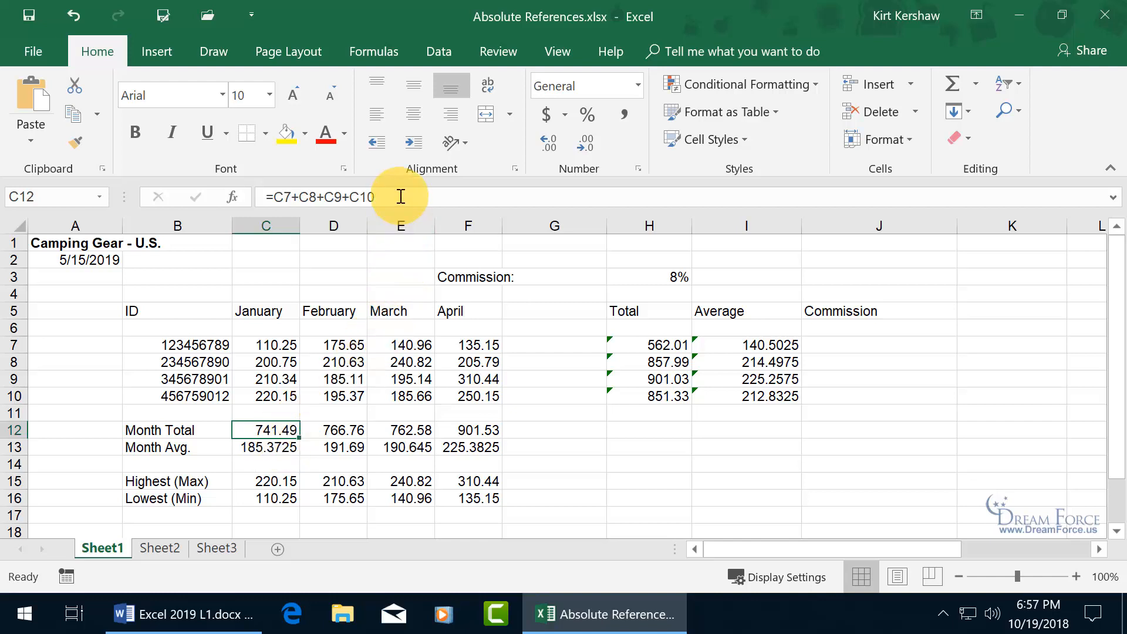
# - Review the monthly total formulas in C12 through F12
pyautogui.doubleClick(270, 430)
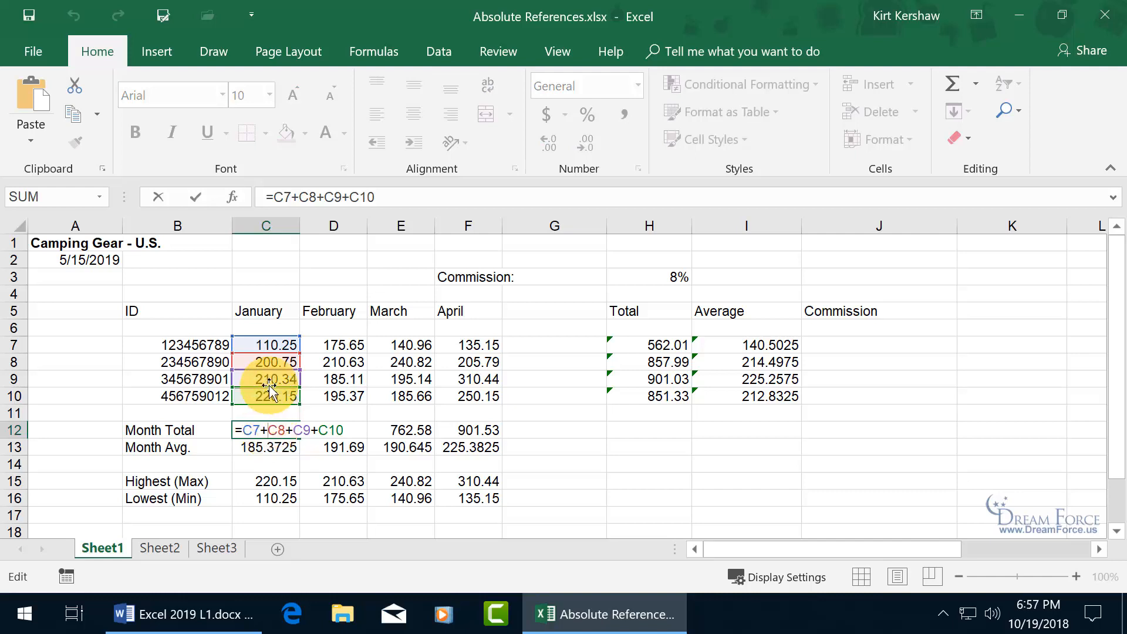
pyautogui.press('Escape')
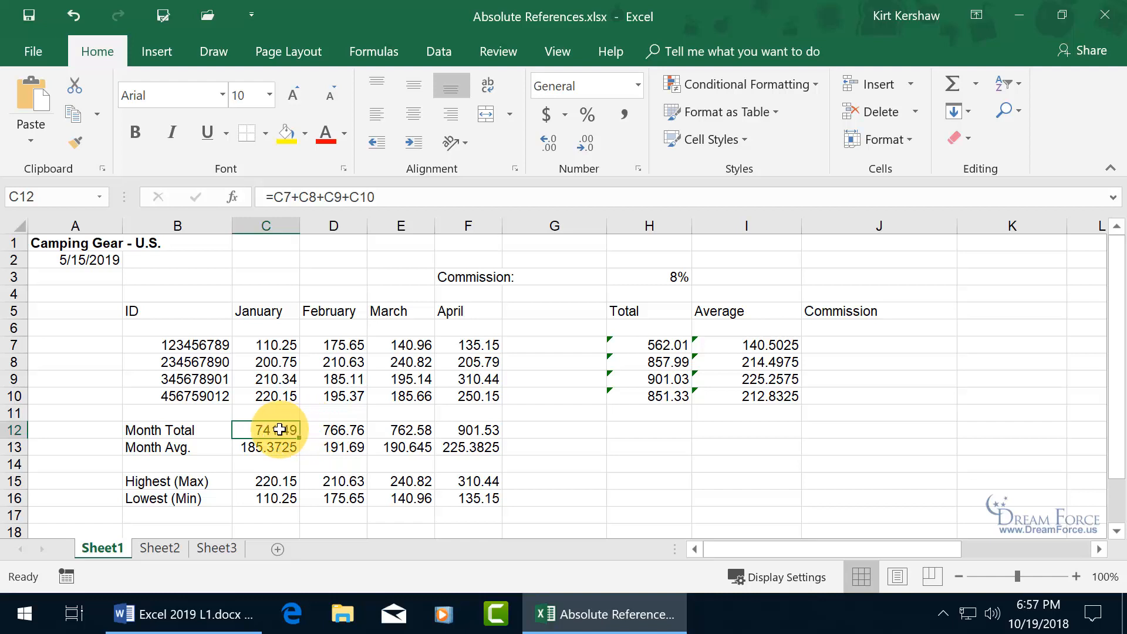
pyautogui.click(336, 429)
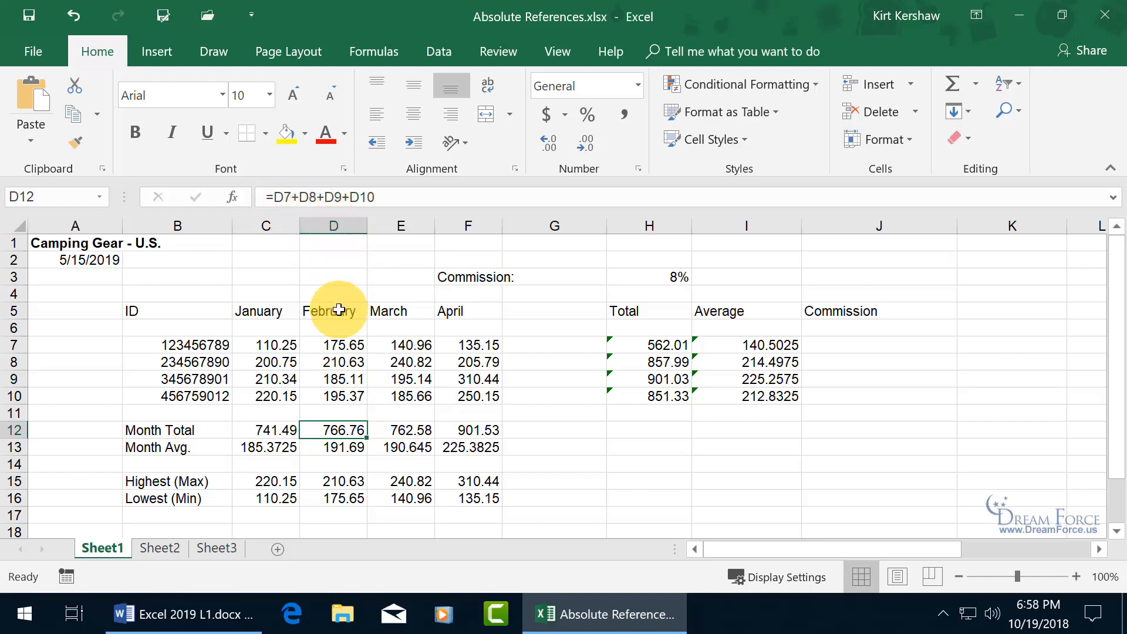
pyautogui.click(406, 430)
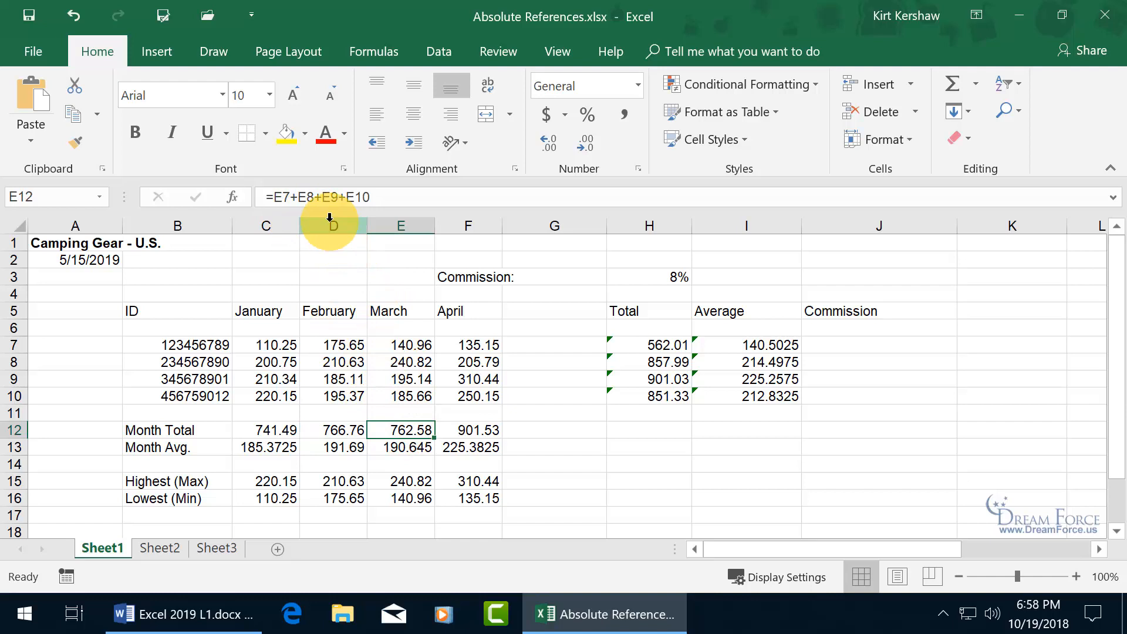
pyautogui.click(478, 429)
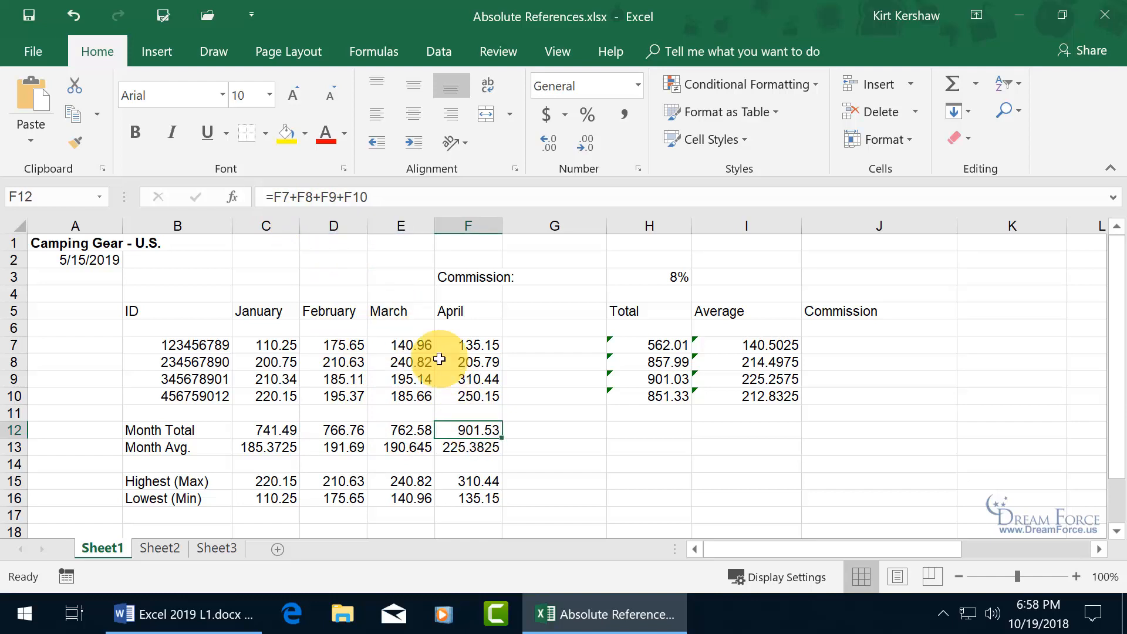
# - Check the H7 SUM total and the 8% commission rate in H3
pyautogui.click(543, 349)
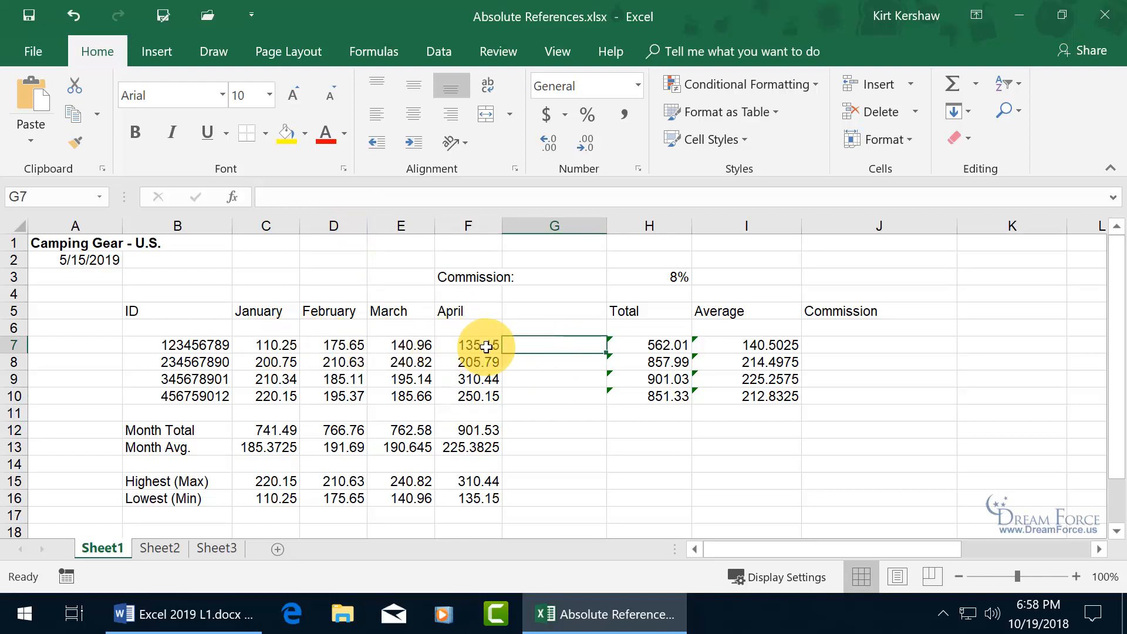
pyautogui.click(540, 361)
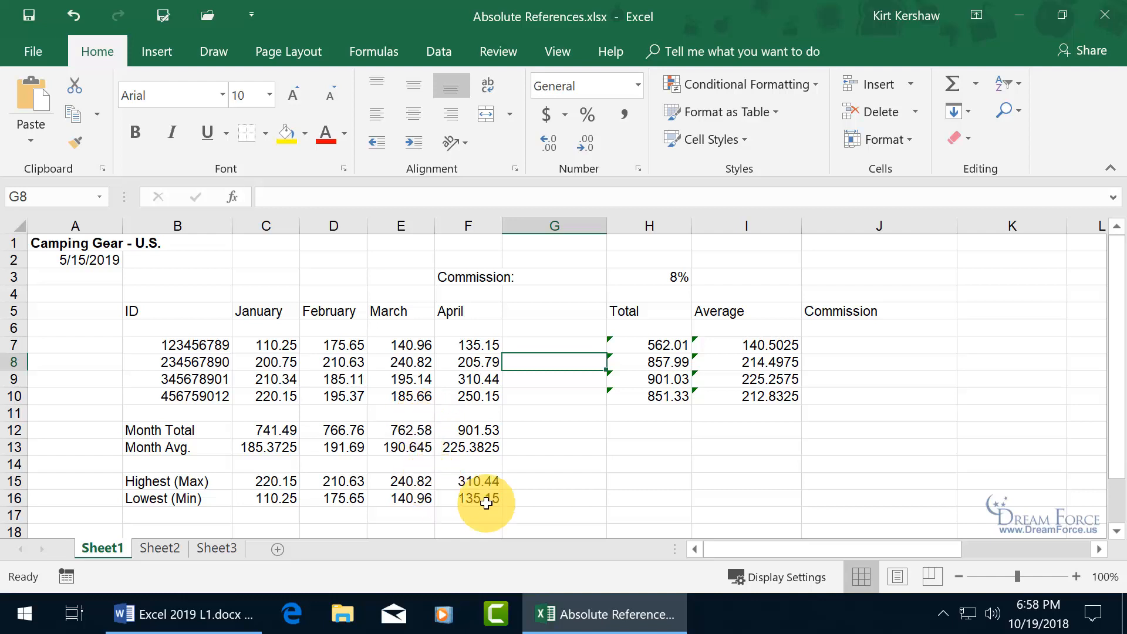
pyautogui.click(865, 345)
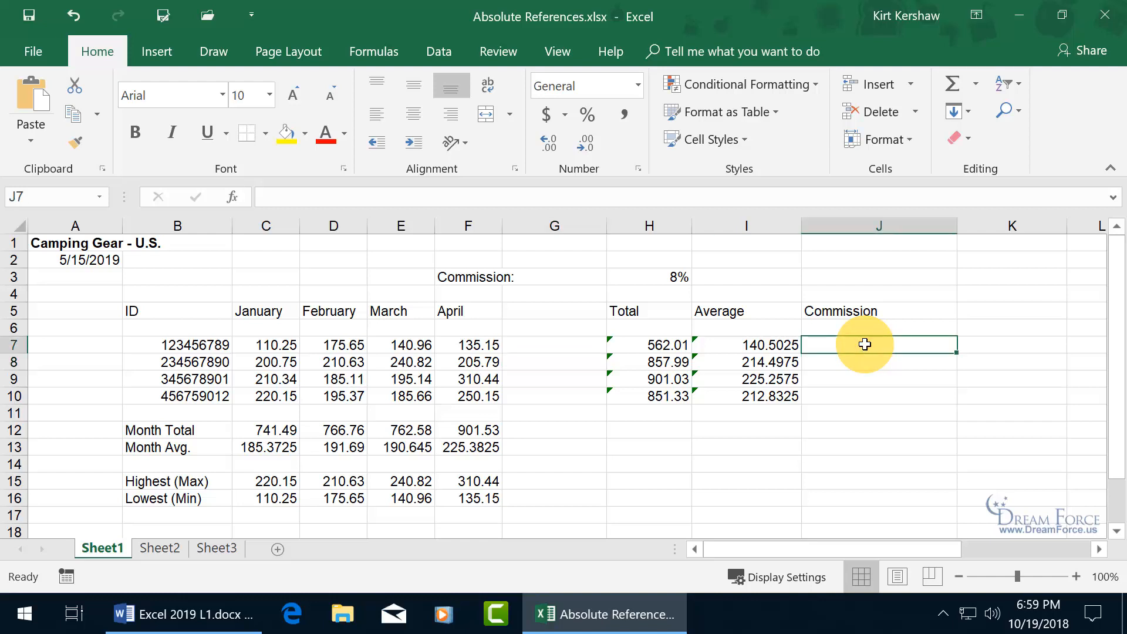
pyautogui.click(656, 346)
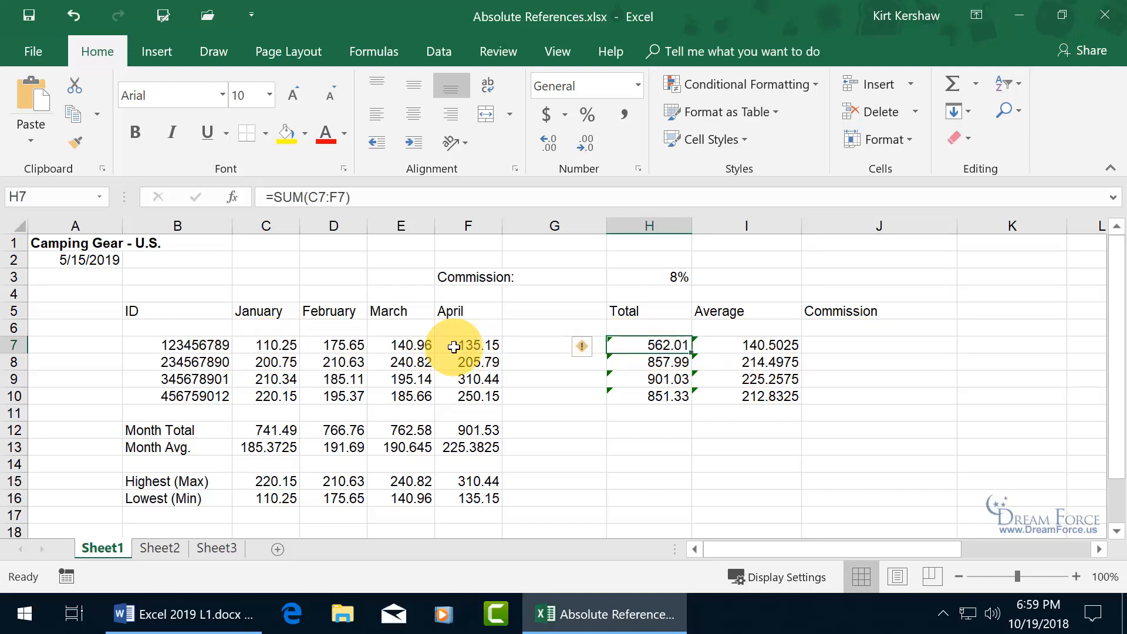
pyautogui.click(675, 278)
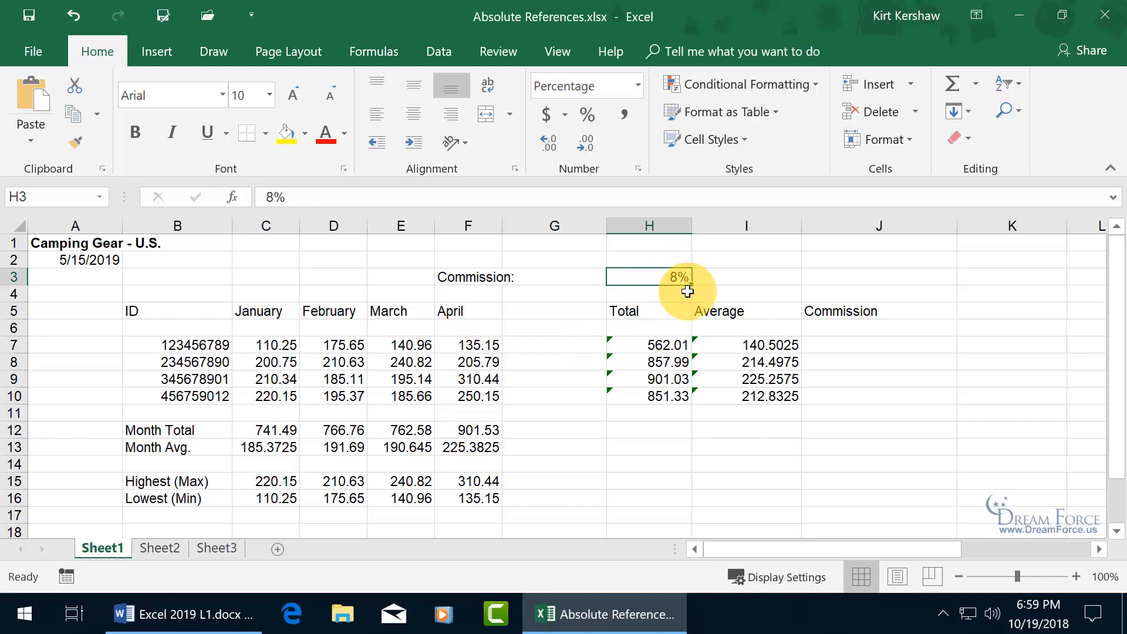
pyautogui.click(819, 345)
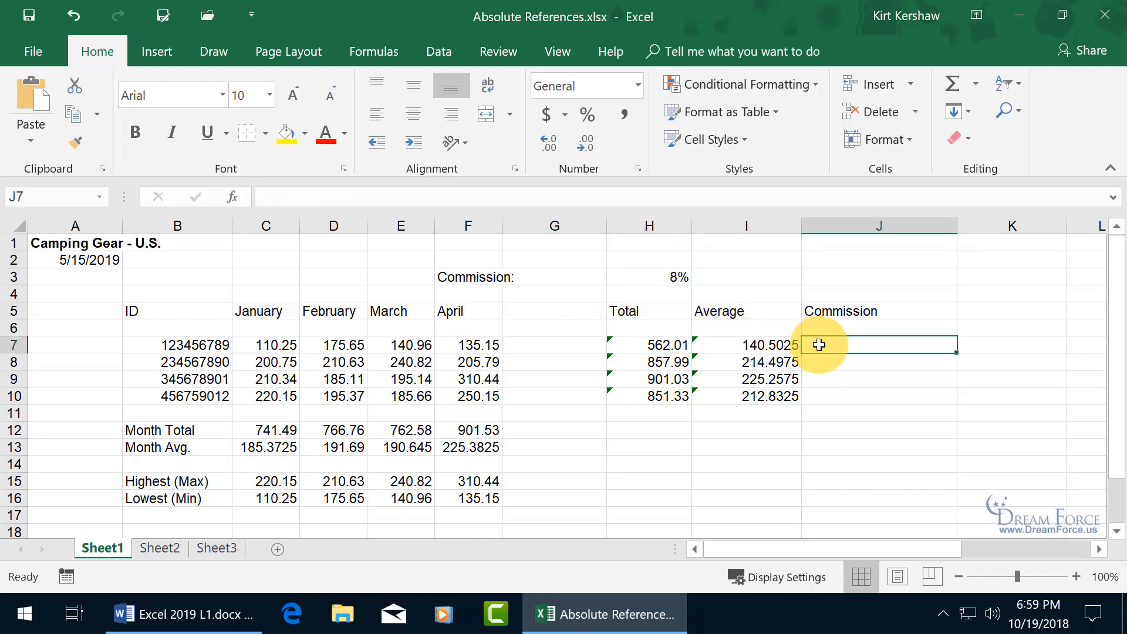
# - Enter =H7*H3 in J7, giving a commission of 44.9608
pyautogui.write('=')
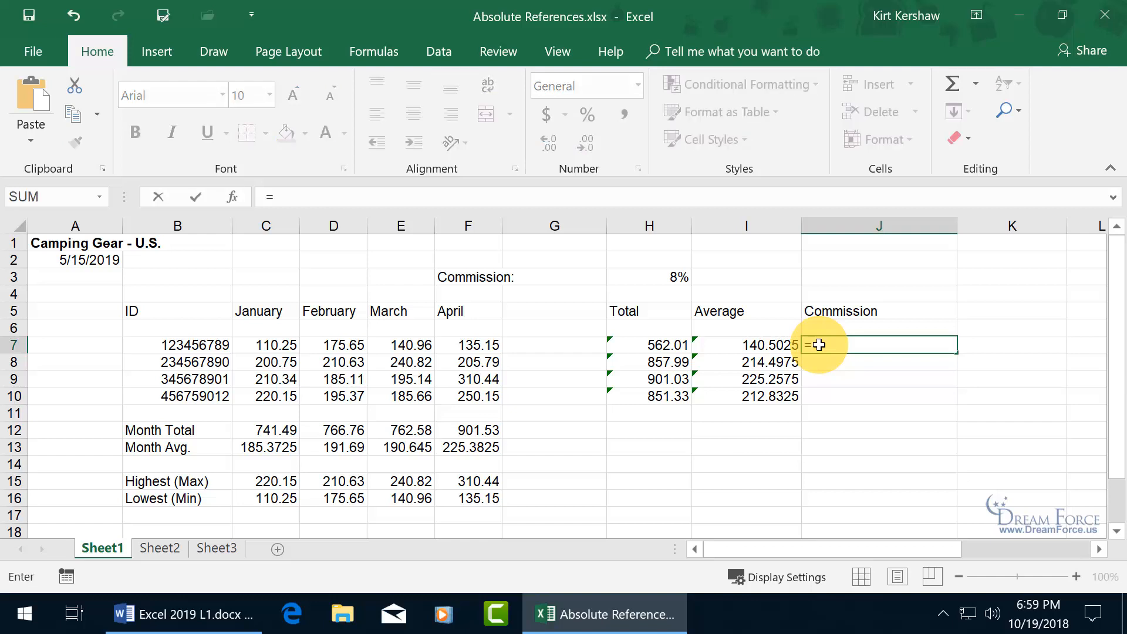
pyautogui.click(662, 347)
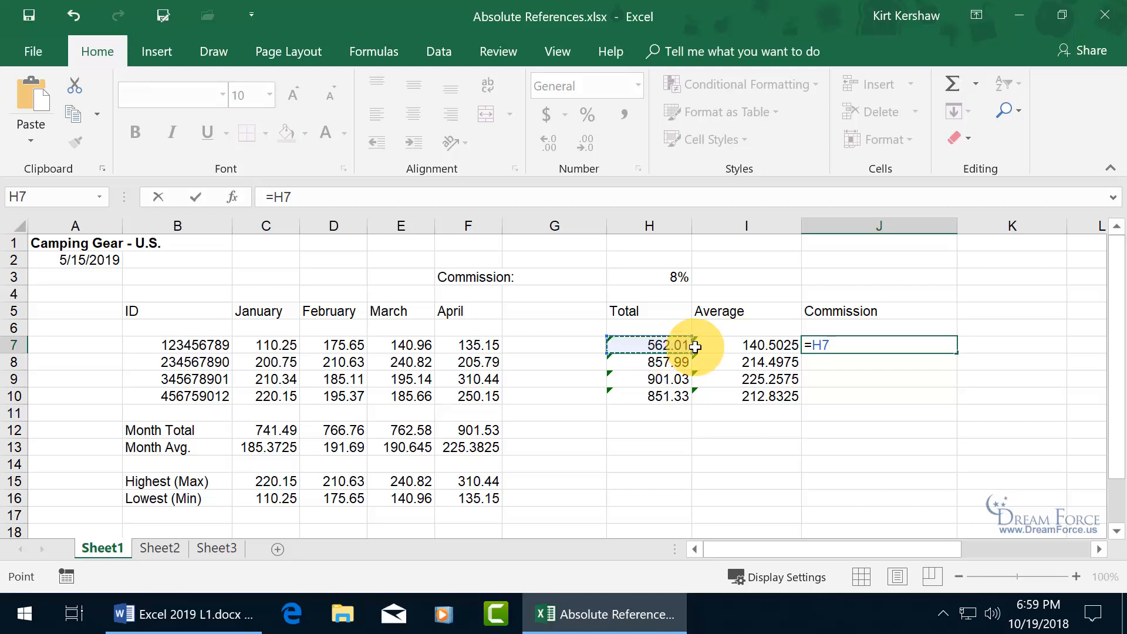
pyautogui.write('*')
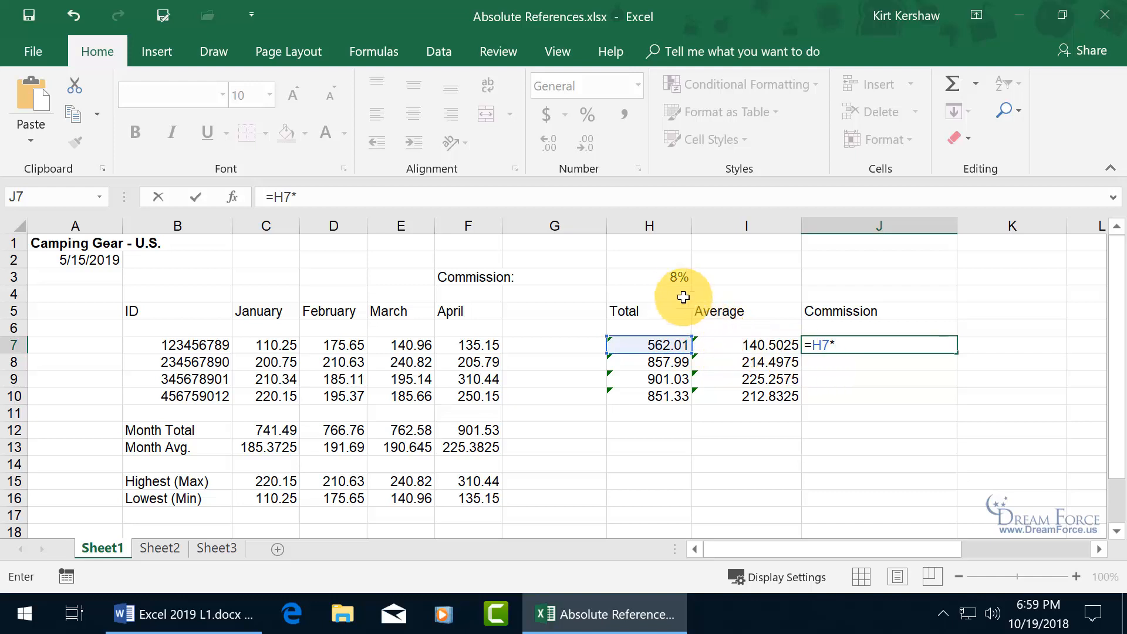
pyautogui.click(672, 277)
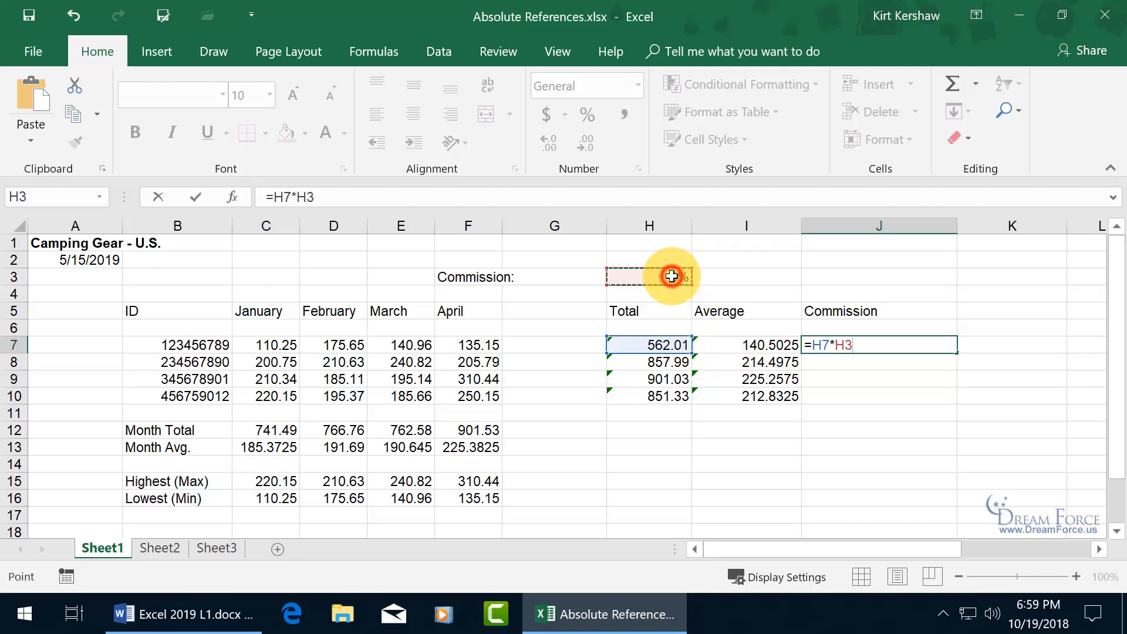
pyautogui.press('Return')
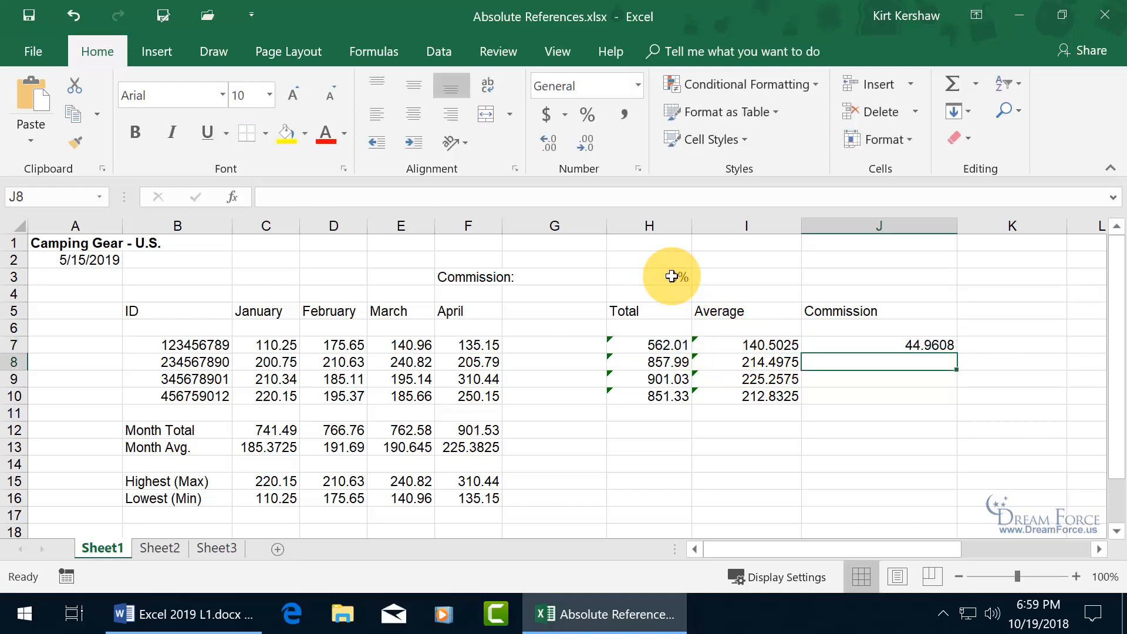
pyautogui.click(894, 347)
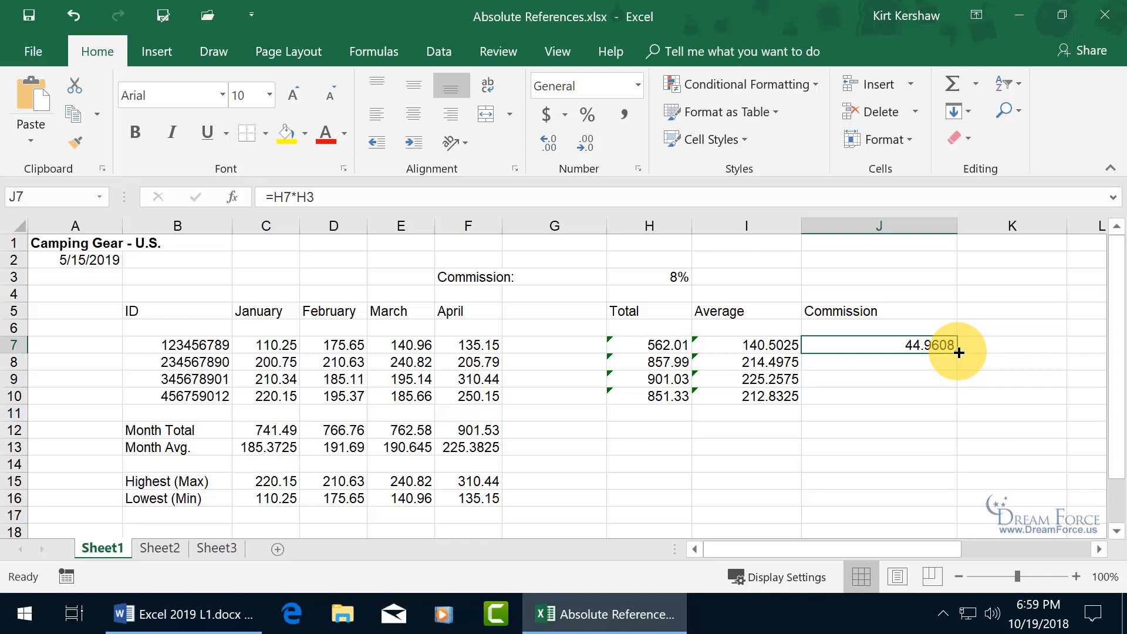
# - Fill the commission formula down to J10 and inspect J8's shifted references
pyautogui.moveTo(959, 352); pyautogui.dragTo(937, 397)
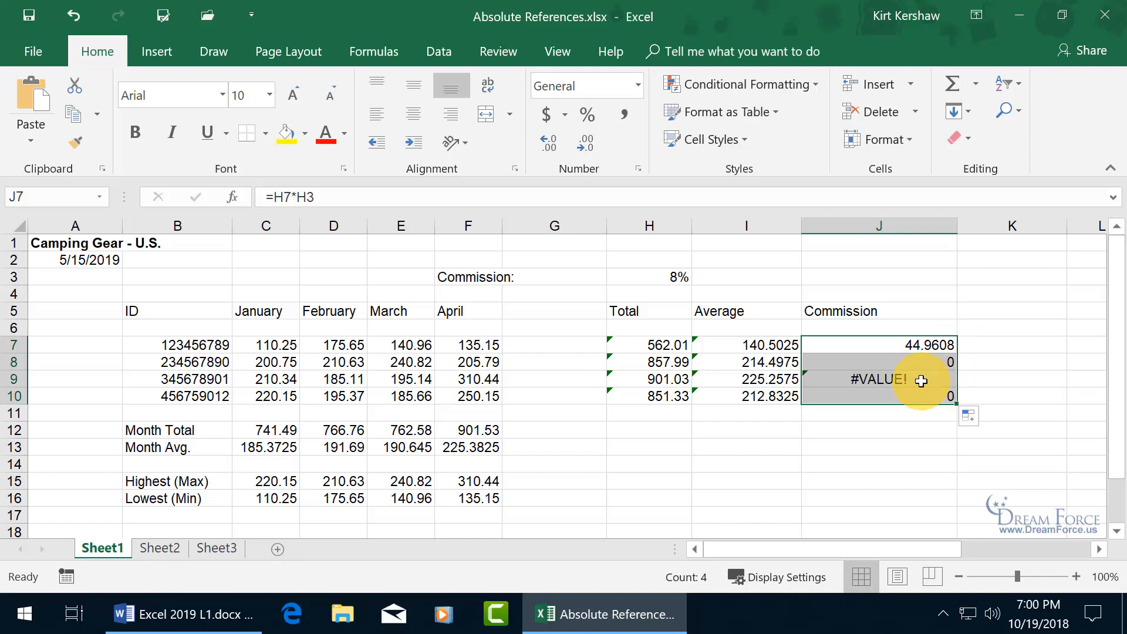
pyautogui.click(911, 364)
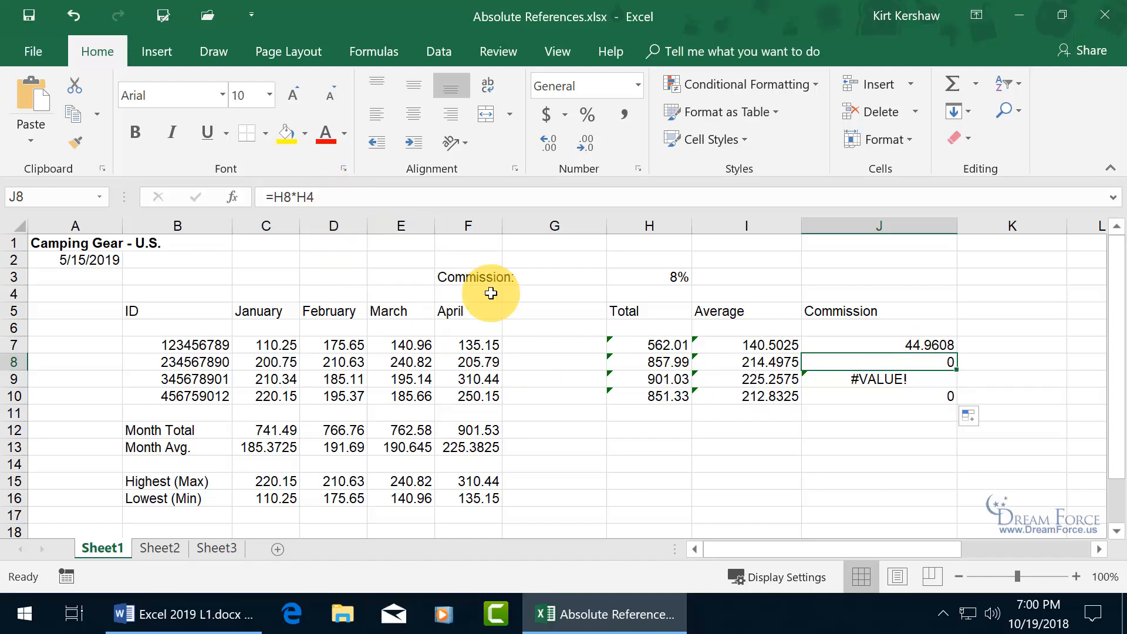
pyautogui.doubleClick(855, 362)
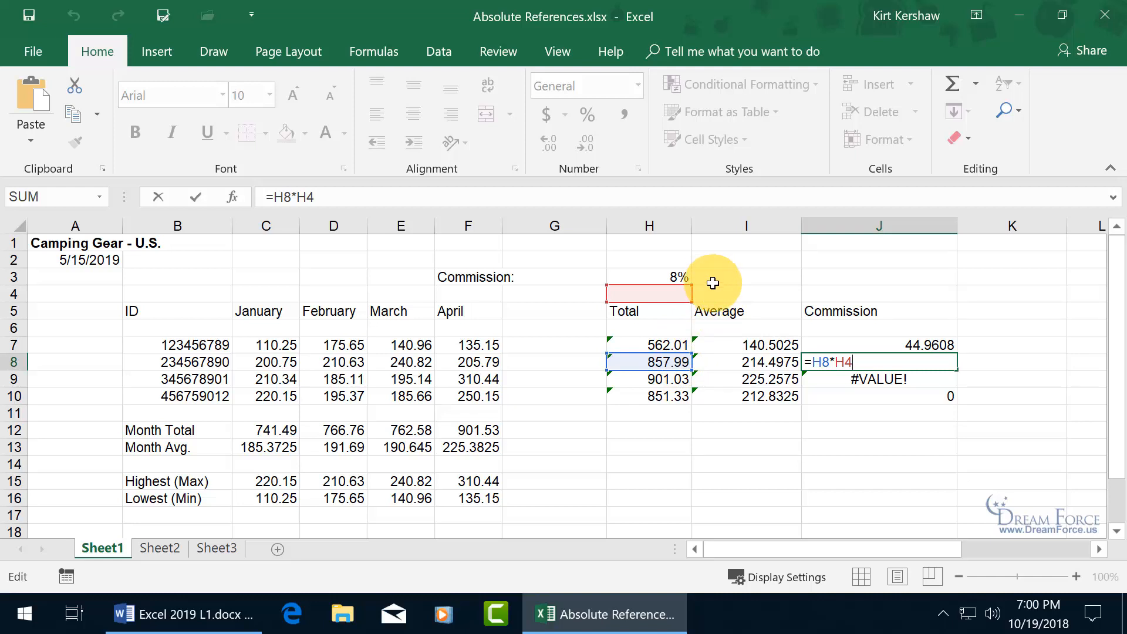
pyautogui.press('Escape')
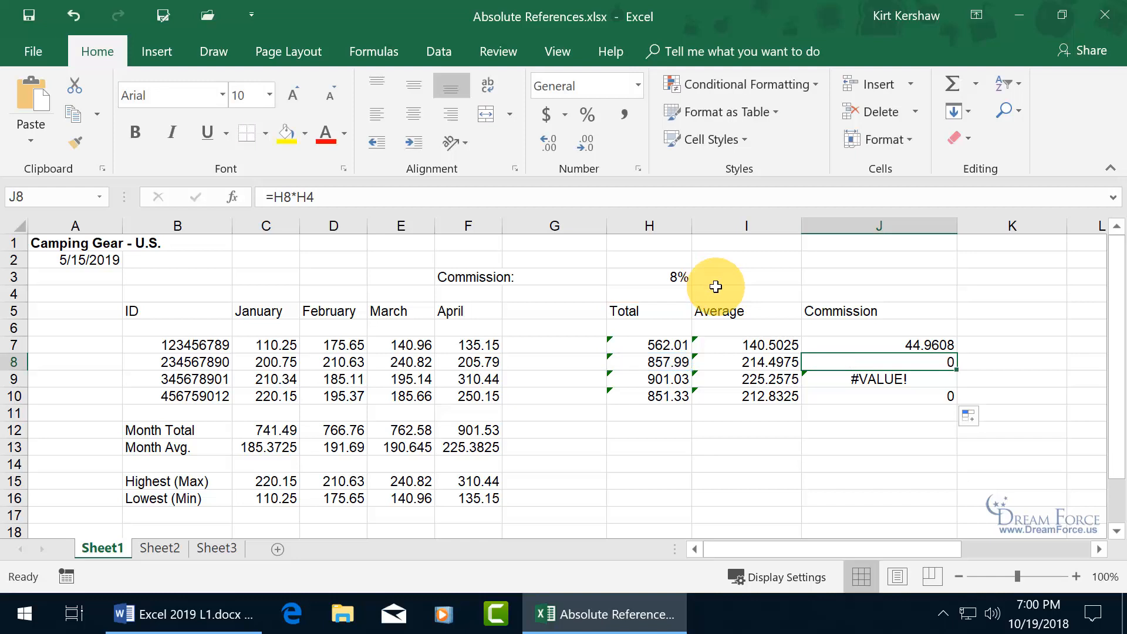
# - Inspect J9's formula =H9*H5, then open J7's formula for editing
pyautogui.doubleClick(875, 379)
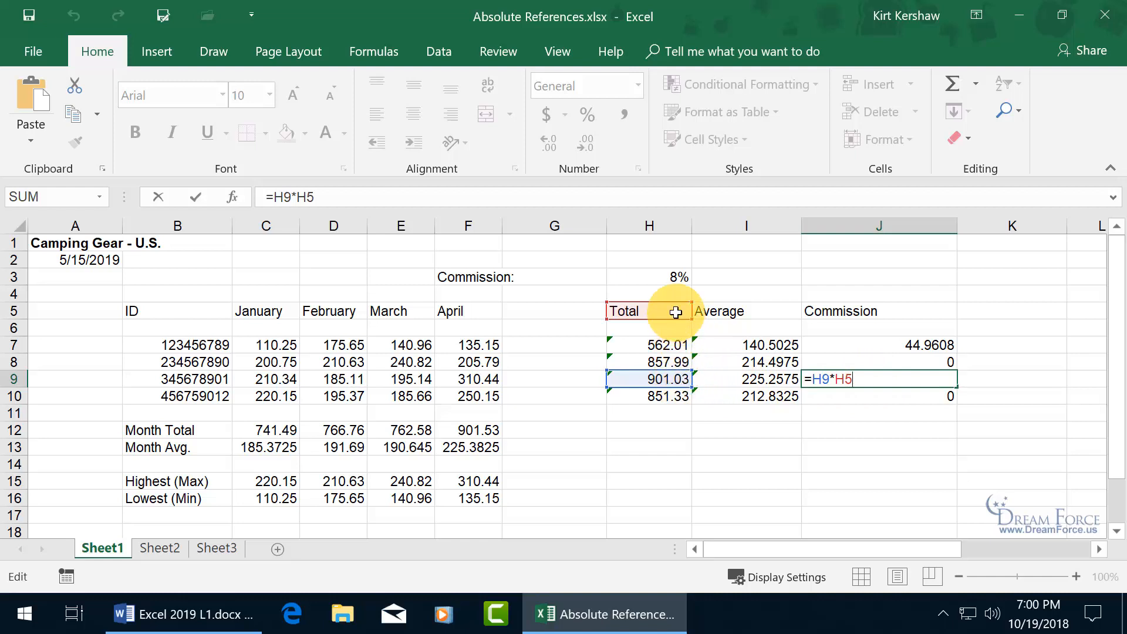
pyautogui.hotkey('ctrl', 'Return')
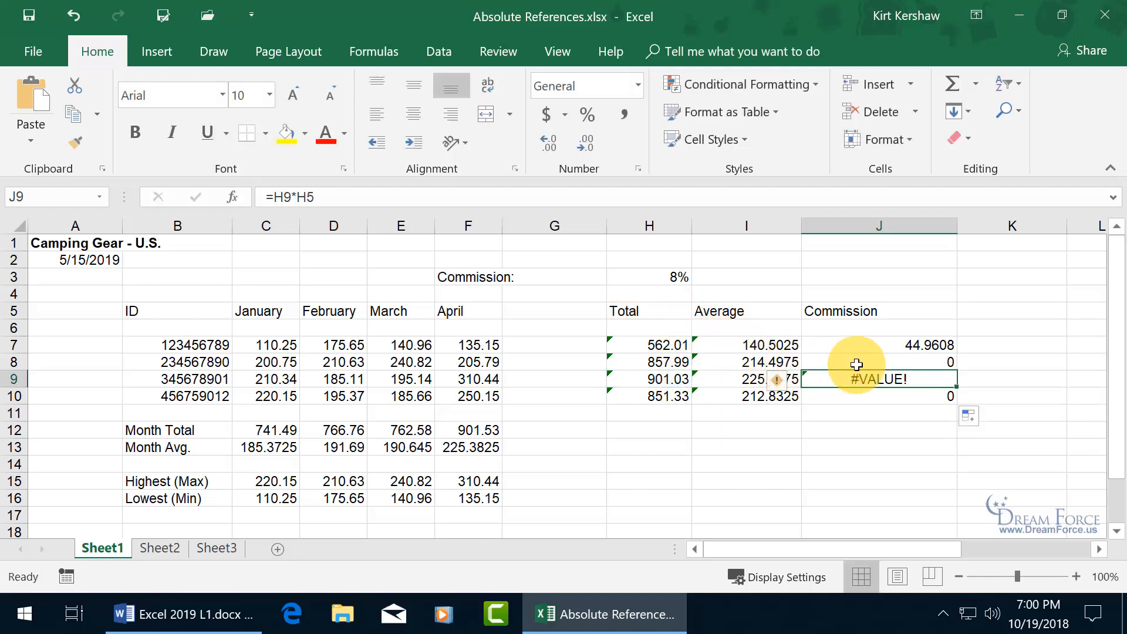
pyautogui.click(887, 345)
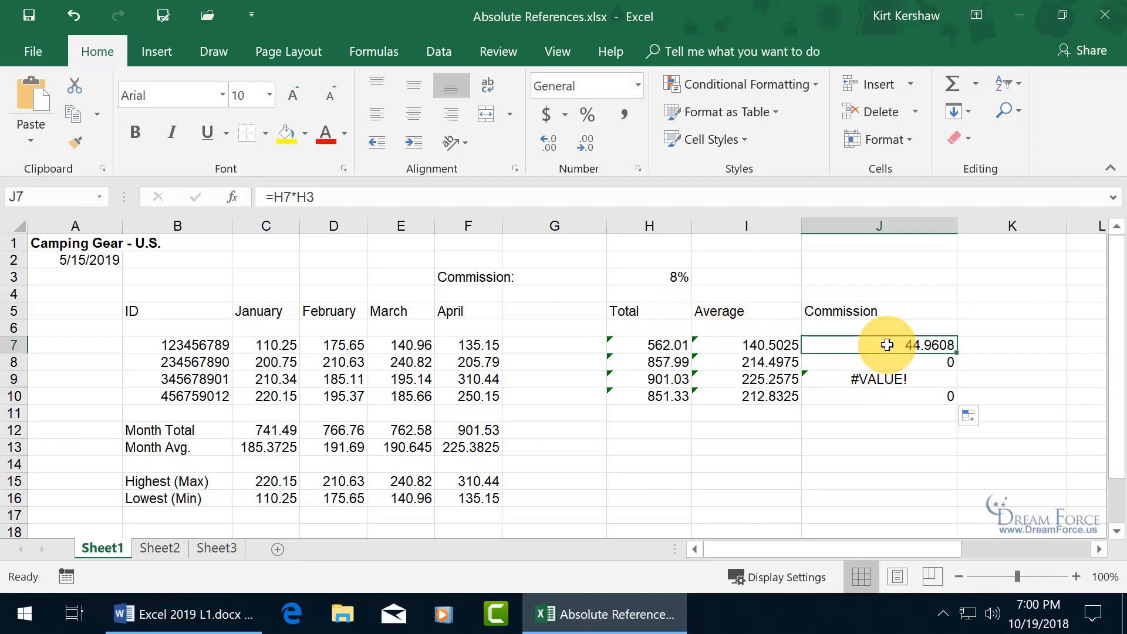
pyautogui.doubleClick(887, 345)
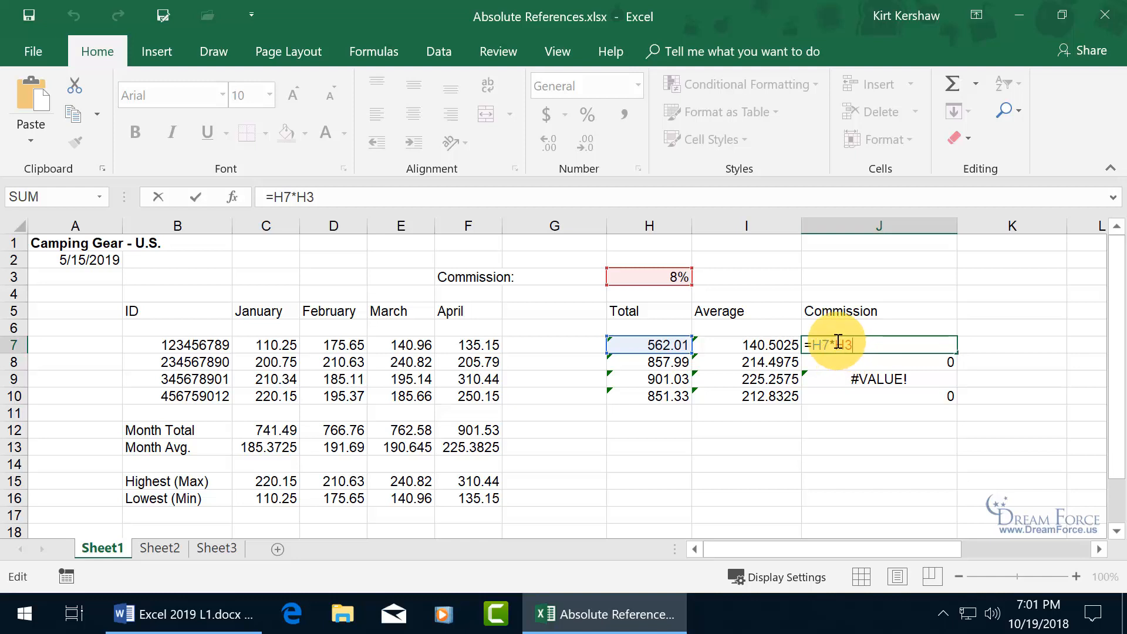
# - Make J7 read =H7*$H$3 and fill it down, giving 68.6392, 72.0824 and 68.1064
pyautogui.press('Left')
pyautogui.press('Left')
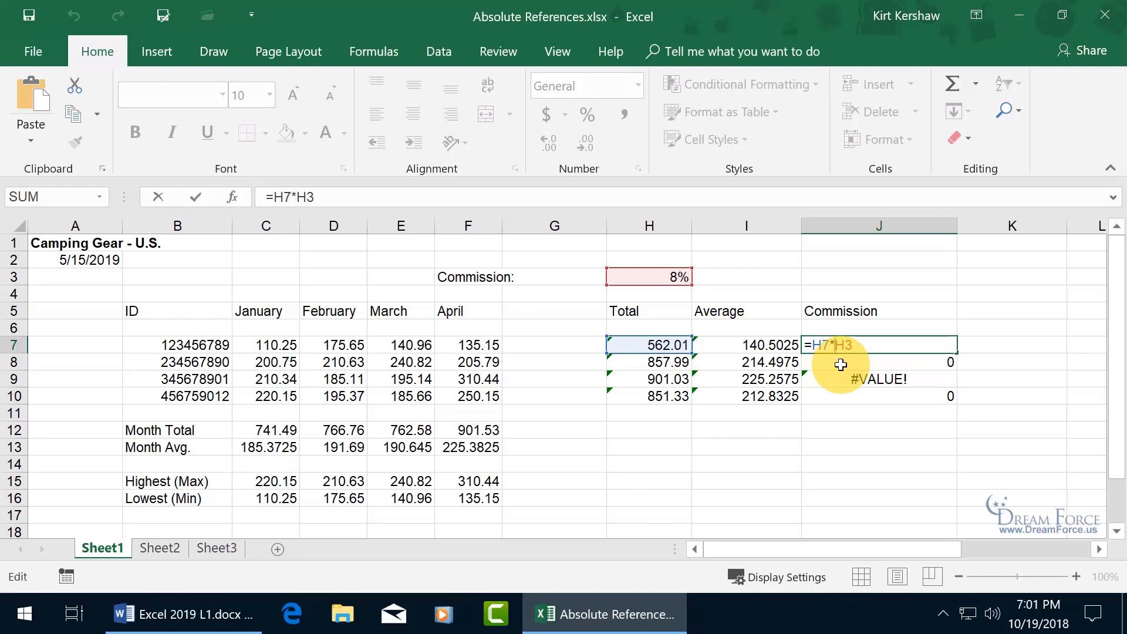
pyautogui.press('F4')
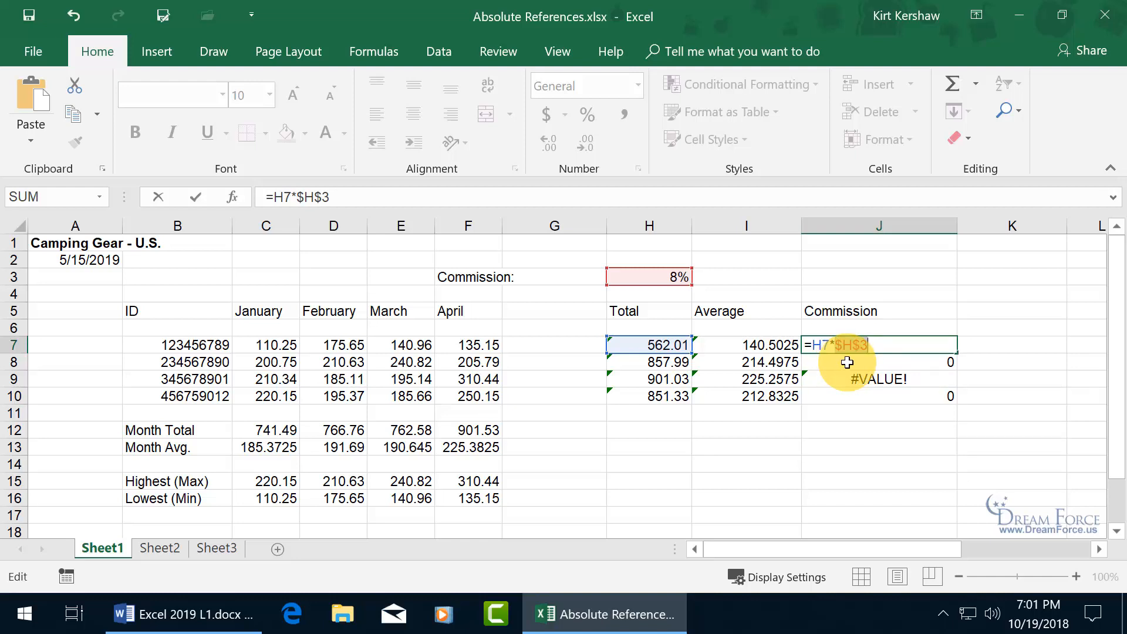
pyautogui.press('Return')
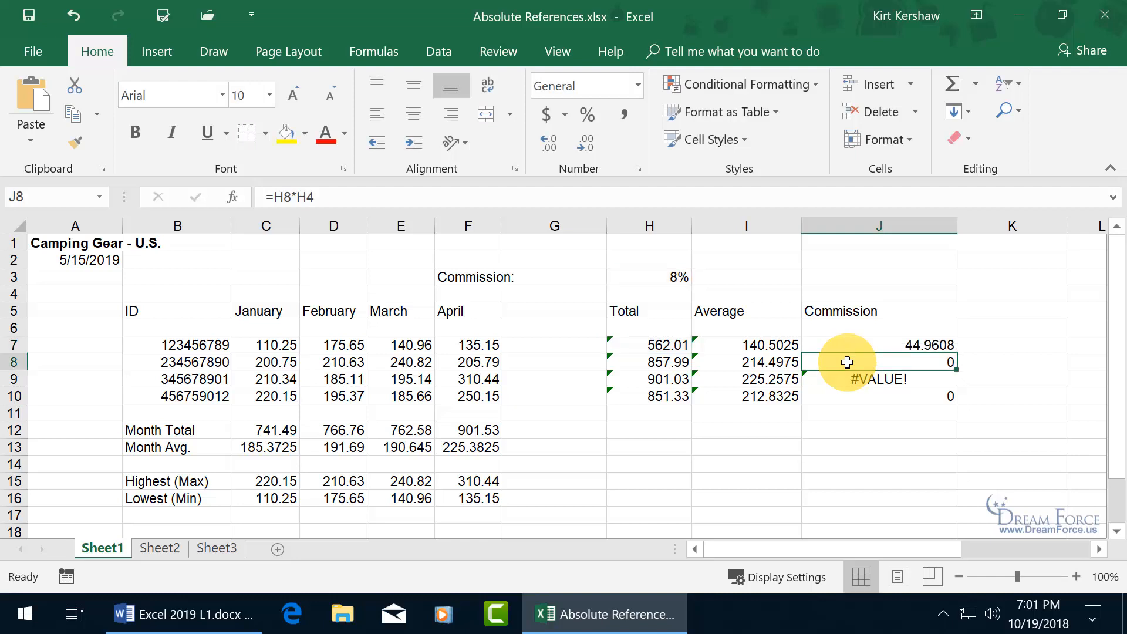
pyautogui.click(943, 345)
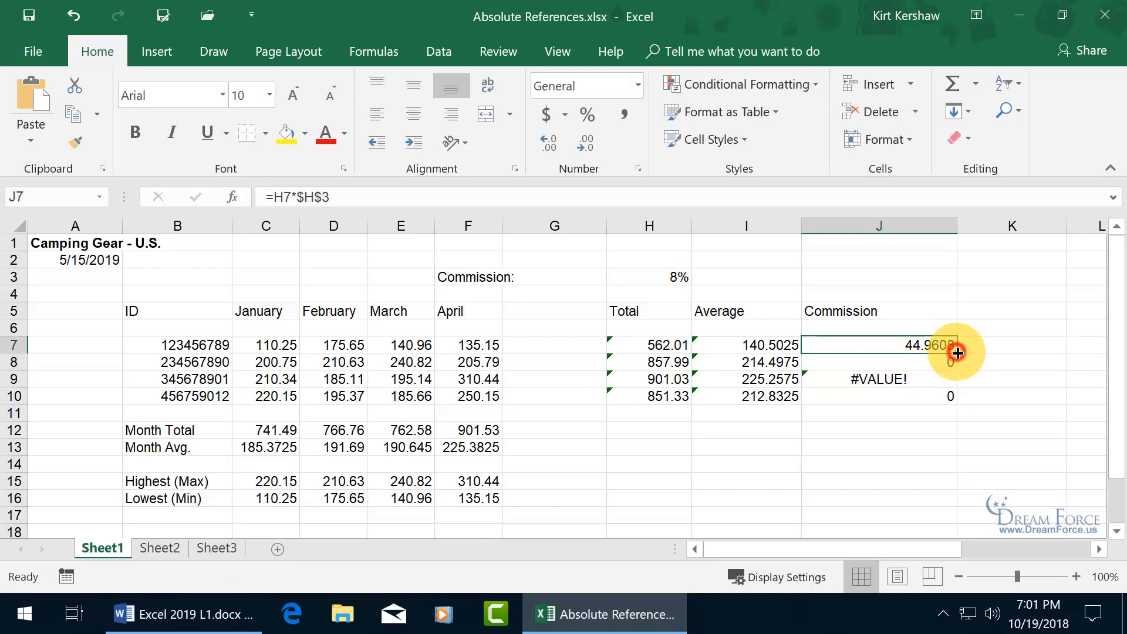
pyautogui.moveTo(958, 353); pyautogui.dragTo(954, 398)
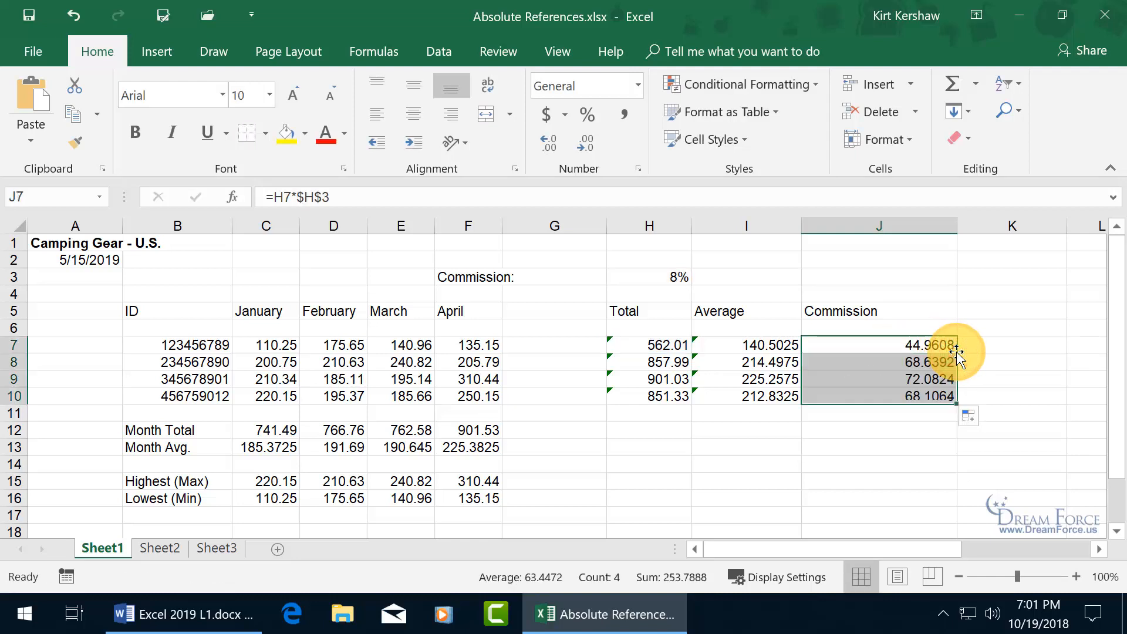
pyautogui.click(912, 362)
pyautogui.doubleClick(913, 363)
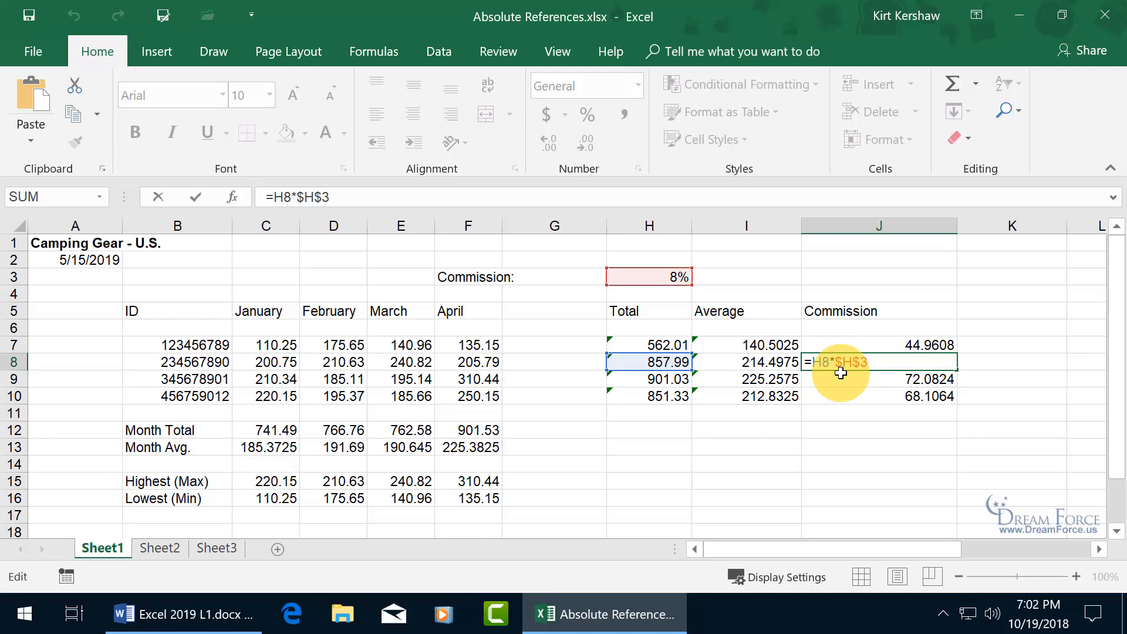
pyautogui.click(928, 343)
pyautogui.doubleClick(925, 345)
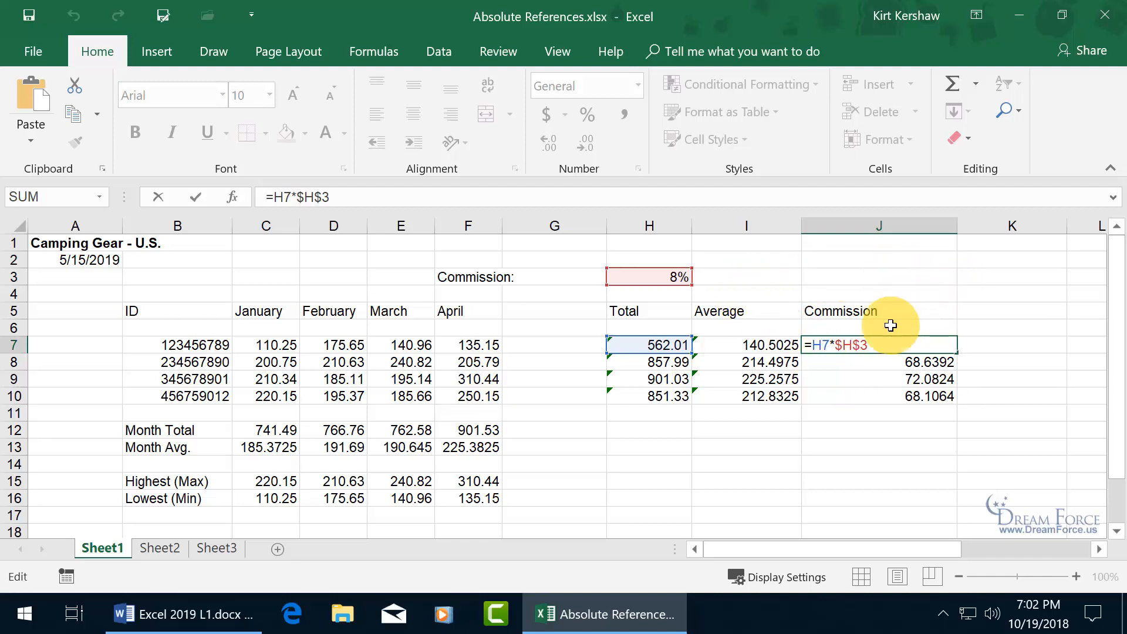
# - Change J7 to the mixed reference =H7*H$3 and fill it down through J10
pyautogui.click(835, 345)
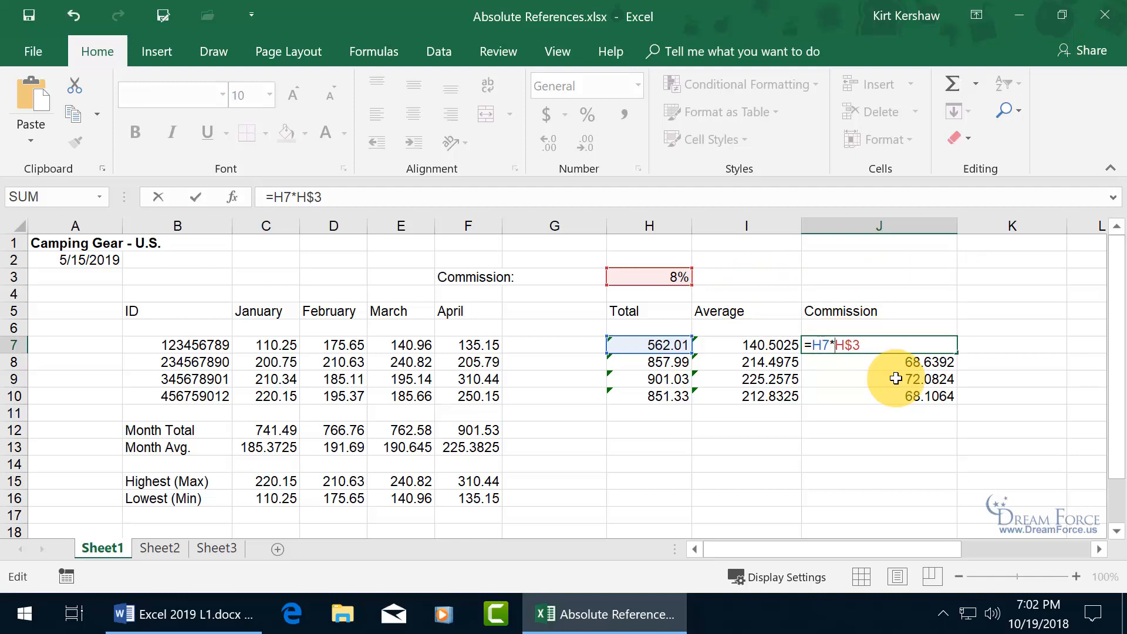
pyautogui.press('Return')
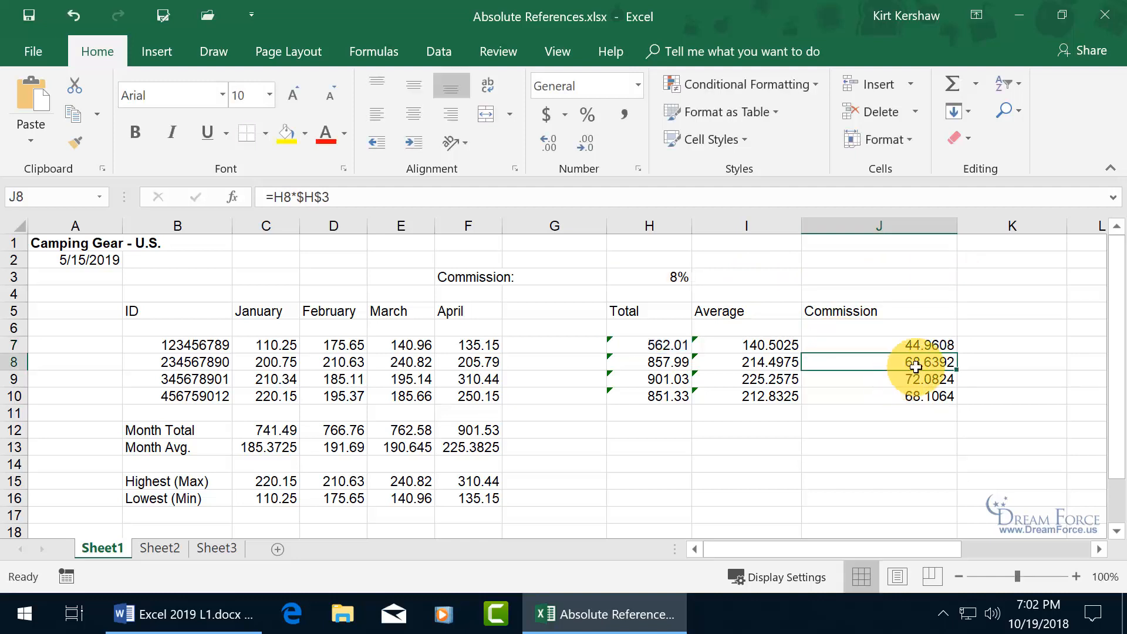
pyautogui.click(946, 345)
pyautogui.moveTo(957, 352); pyautogui.dragTo(958, 400)
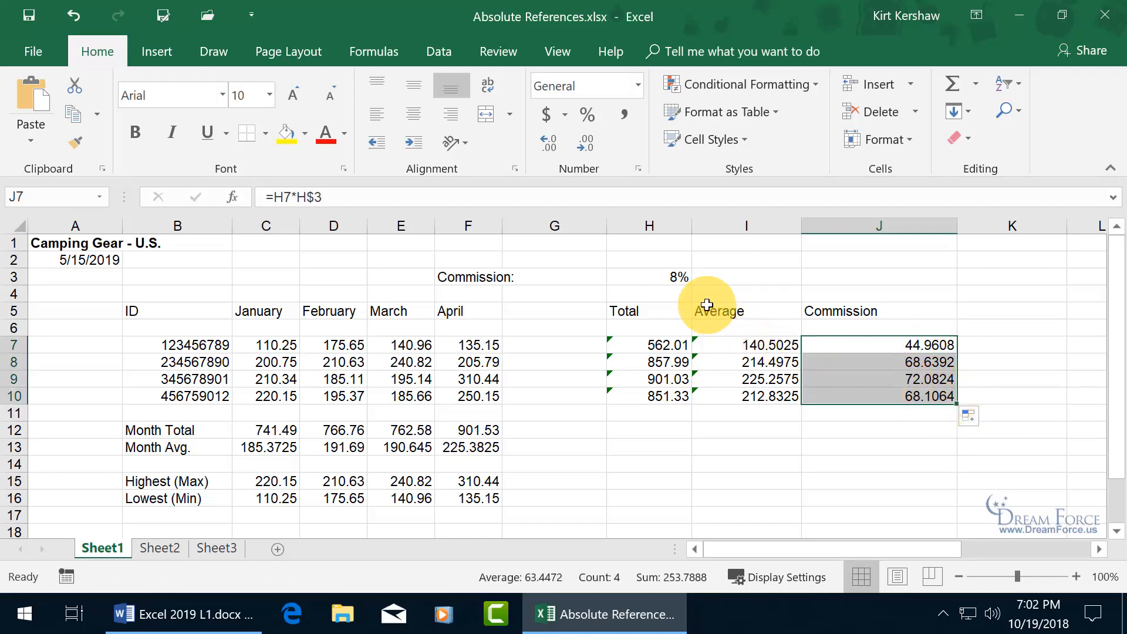
# - Inspect the rate in H3 and J7's formula =H7*H$3
pyautogui.click(680, 276)
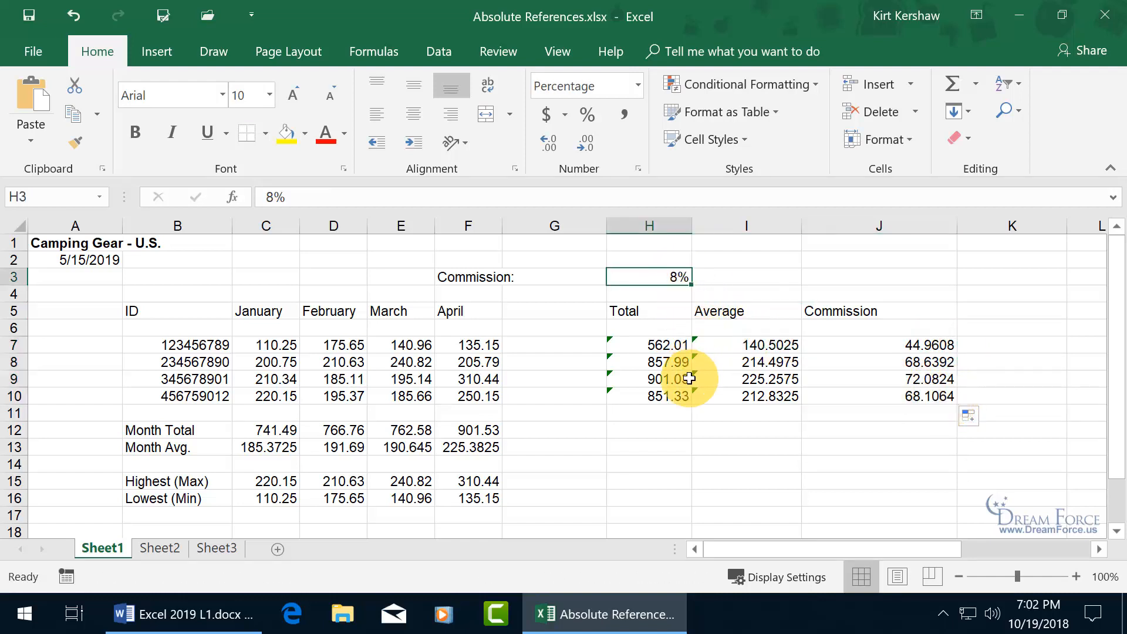
pyautogui.click(835, 346)
pyautogui.click(992, 341)
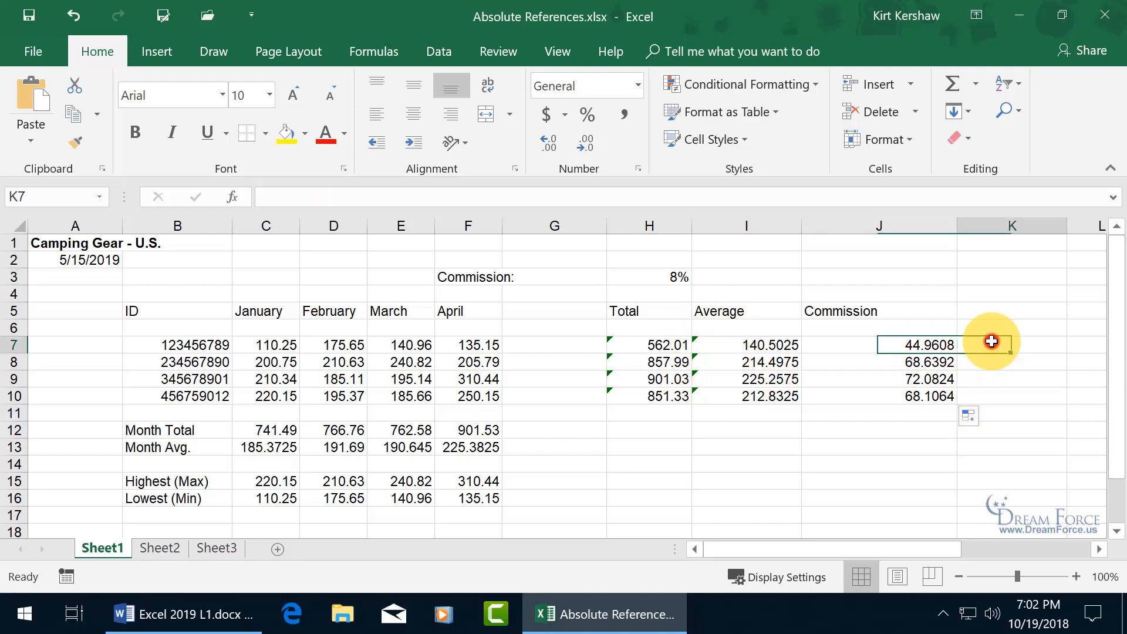
pyautogui.click(910, 345)
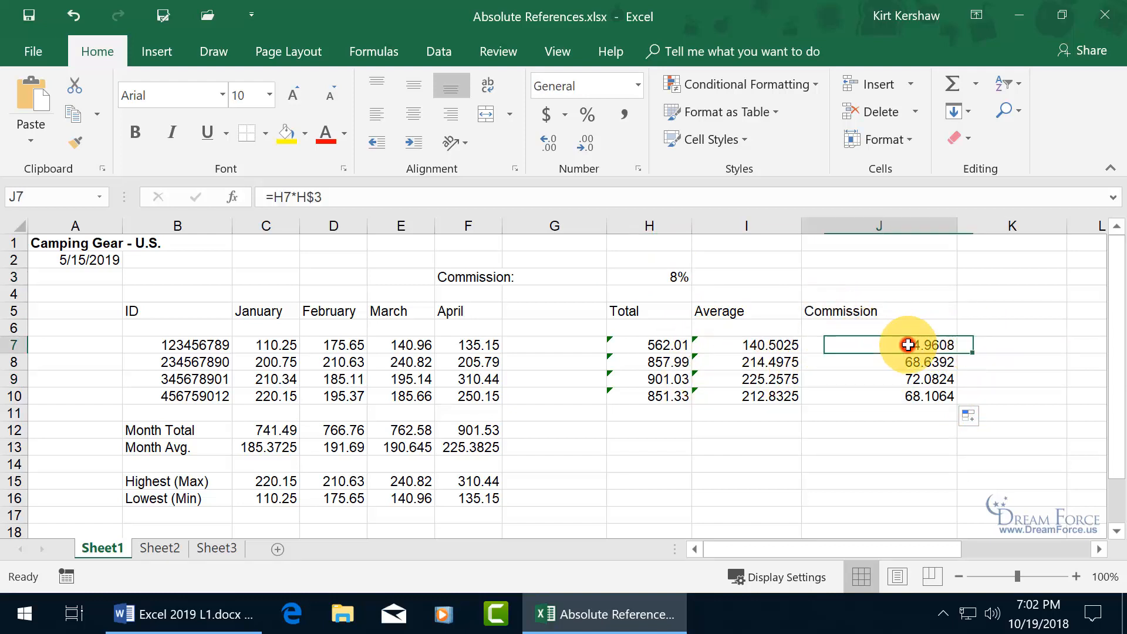
pyautogui.doubleClick(909, 345)
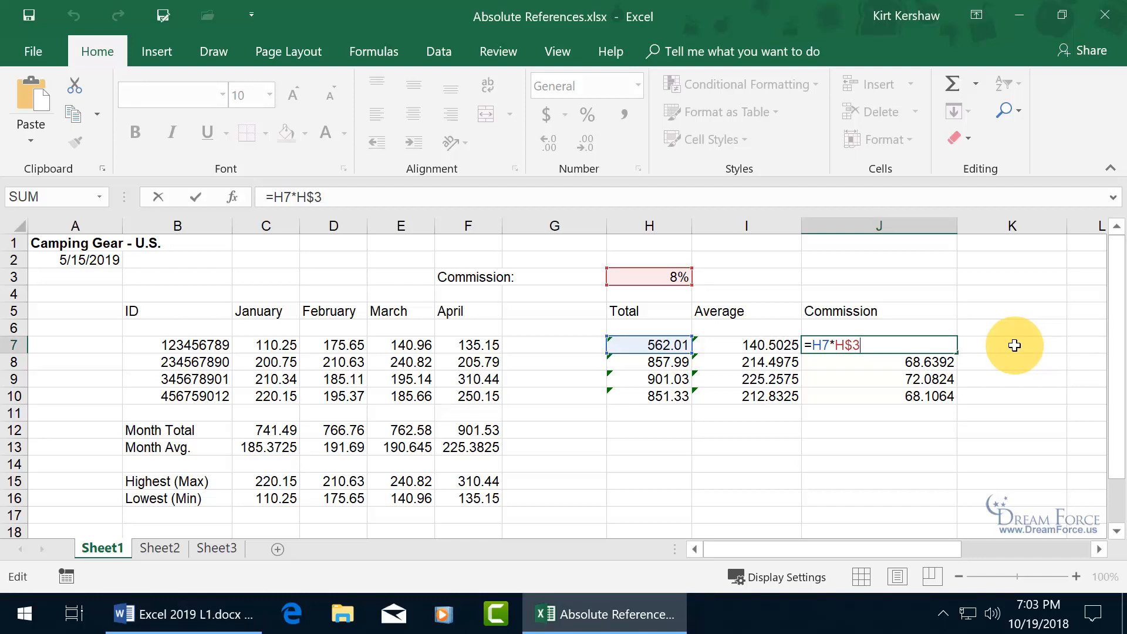
pyautogui.press('Return')
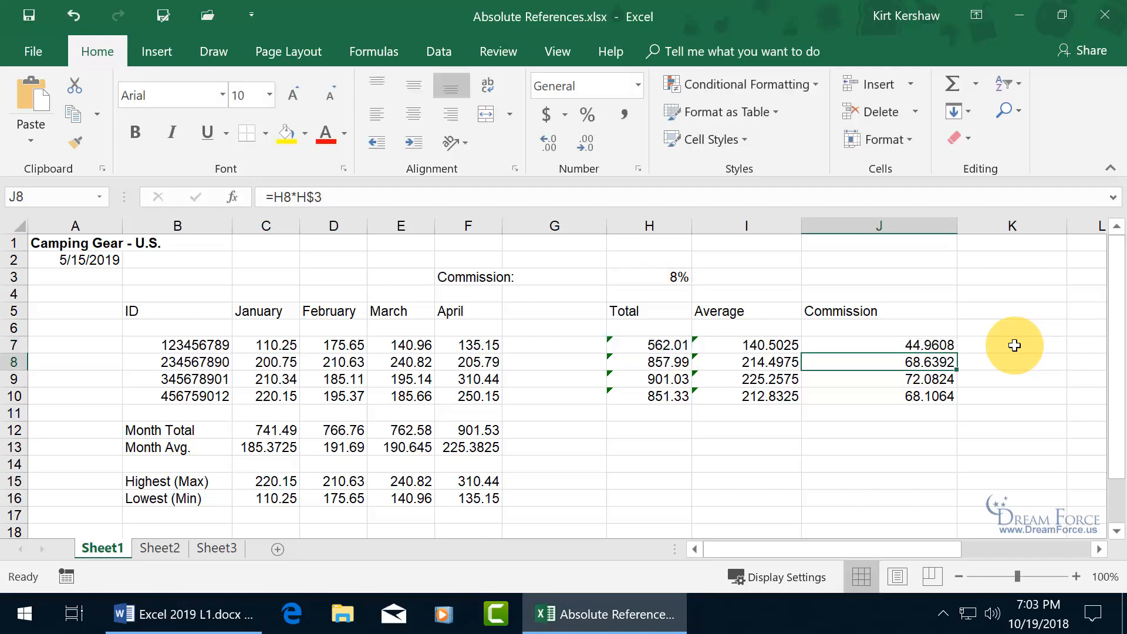
pyautogui.click(931, 344)
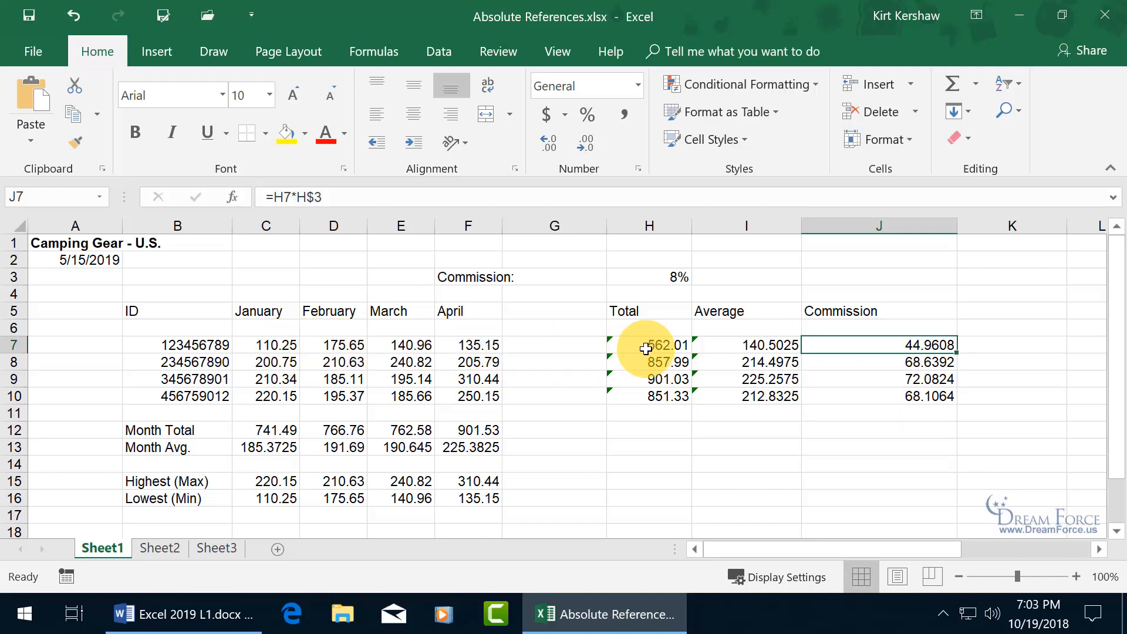
# - Test recalculation by entering 1 in C7 and 1% in H3, then undo both changes
pyautogui.click(271, 345)
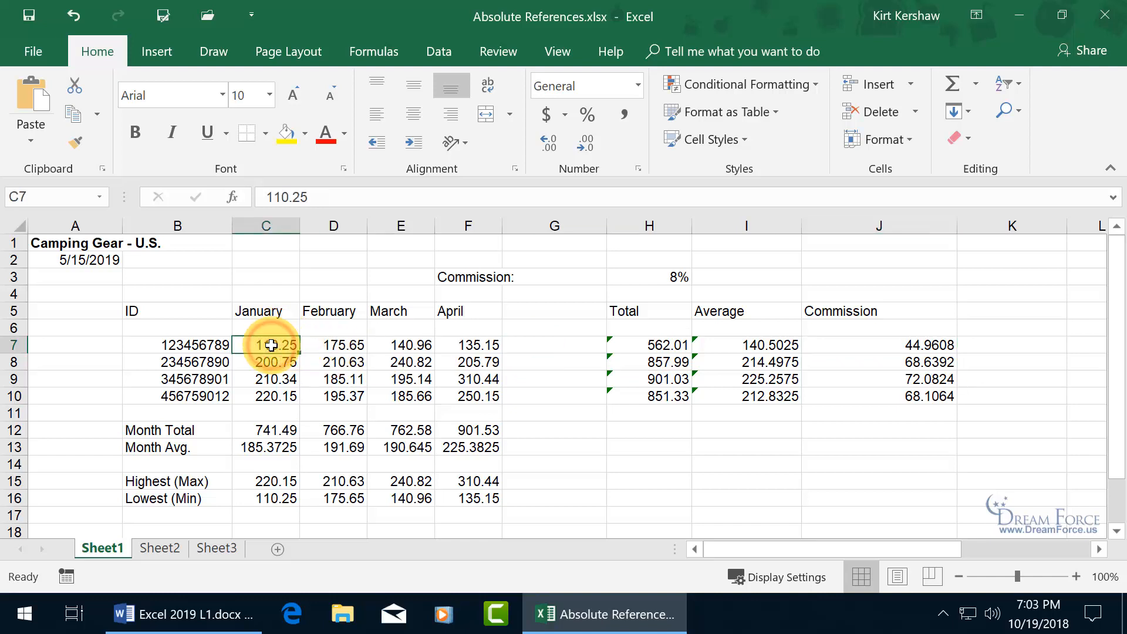
pyautogui.write('1')
pyautogui.press('Return')
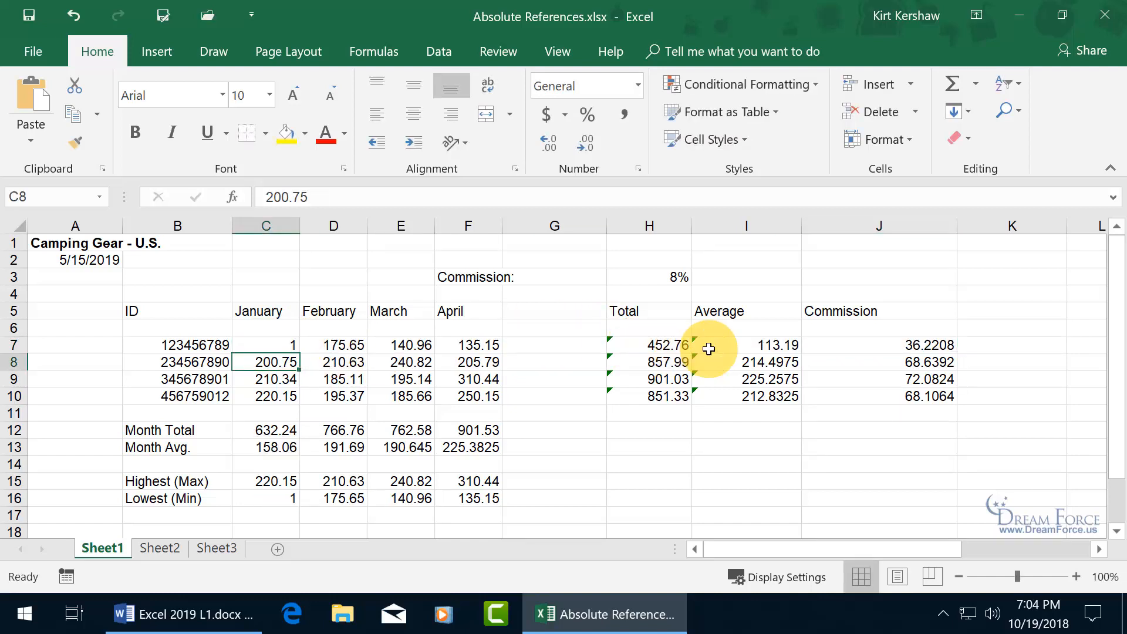
pyautogui.click(665, 277)
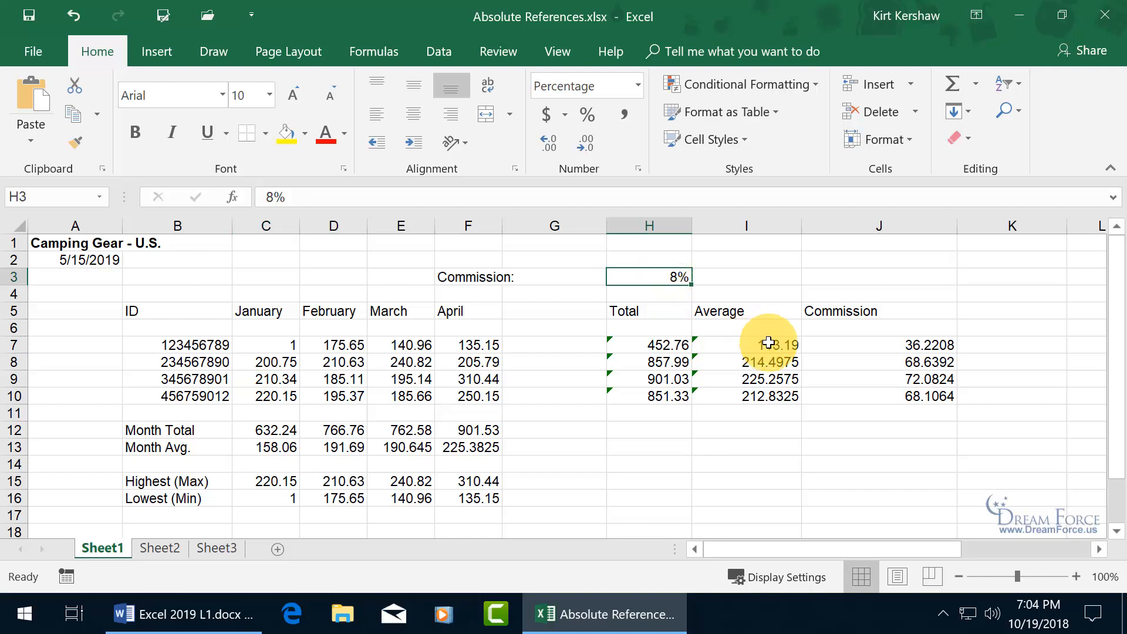
pyautogui.write('1')
pyautogui.press('Return')
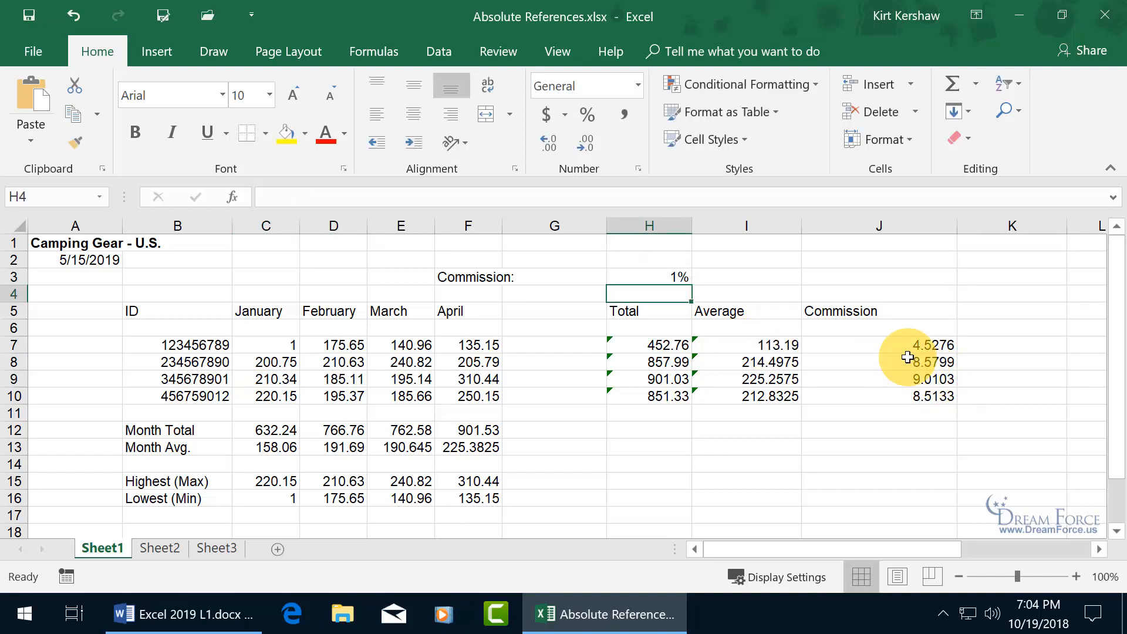
pyautogui.click(71, 15)
pyautogui.click(69, 12)
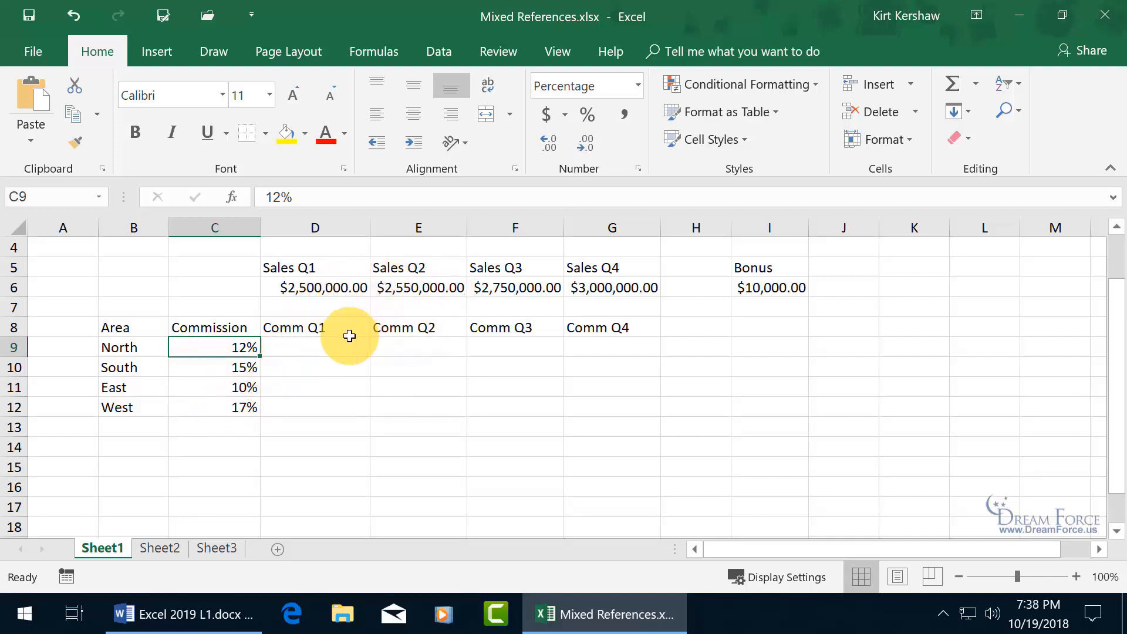
# - Look over North's commission cell D9, its 12% rate in C9 and Q1 sales in D6
pyautogui.click(322, 348)
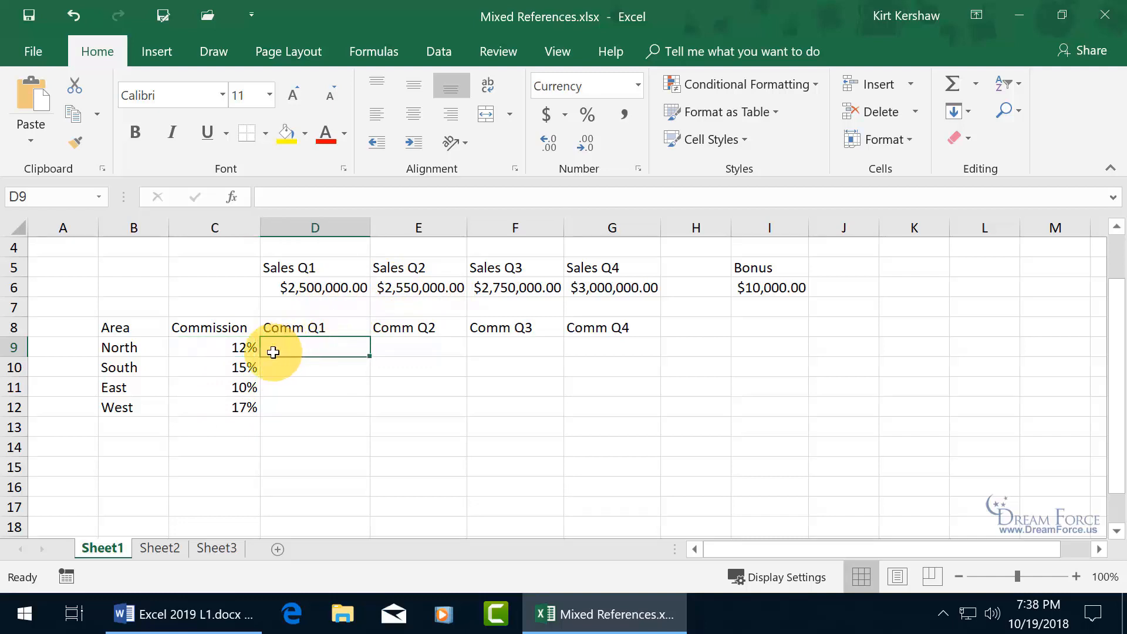
pyautogui.click(240, 347)
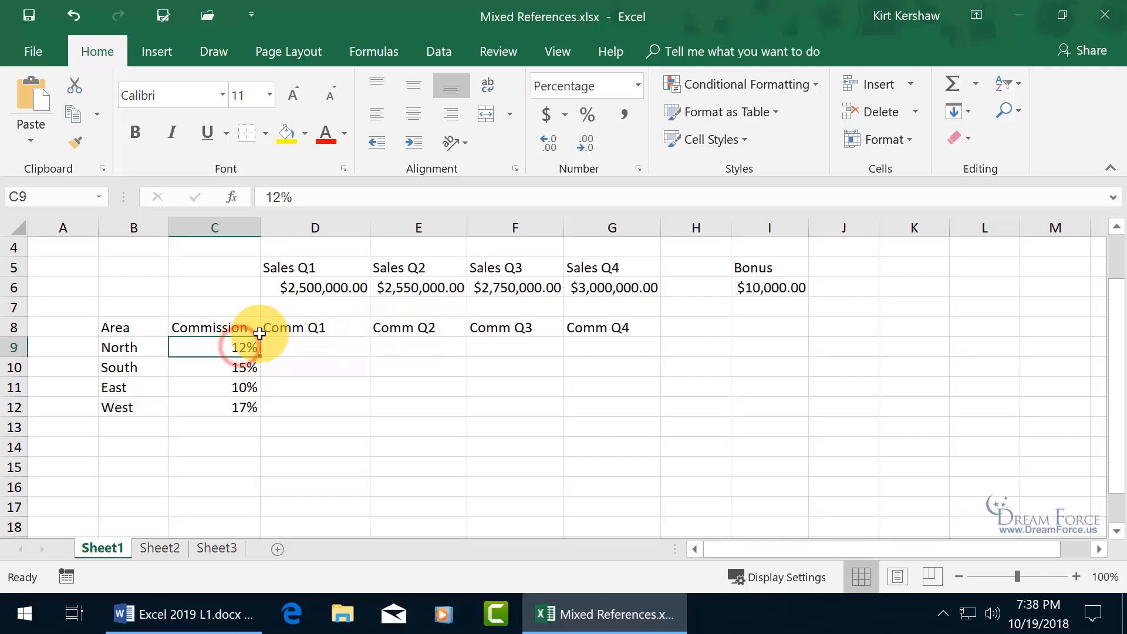
pyautogui.click(341, 289)
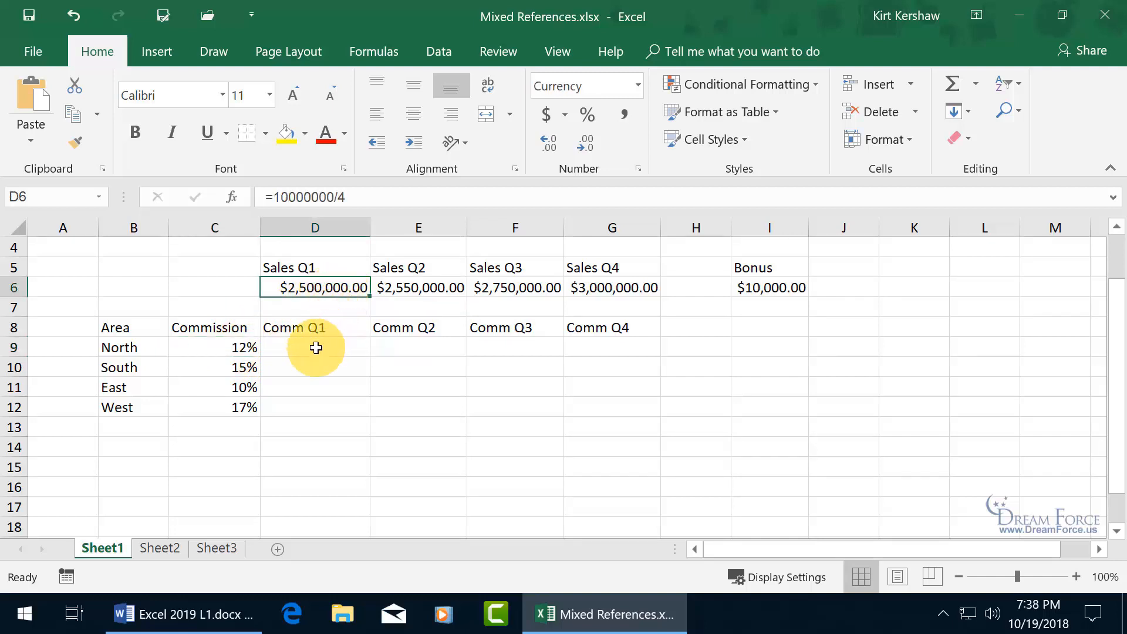
pyautogui.click(298, 367)
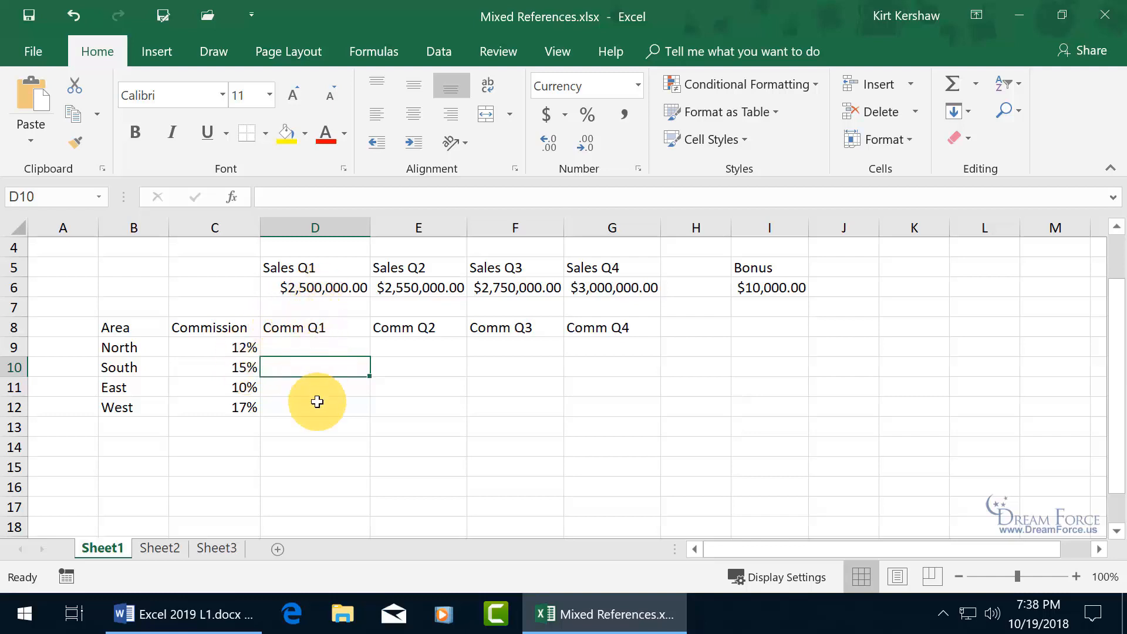
# - Enter =C9*D6 in D9, giving North's Q1 commission of $300,000.00
pyautogui.click(316, 347)
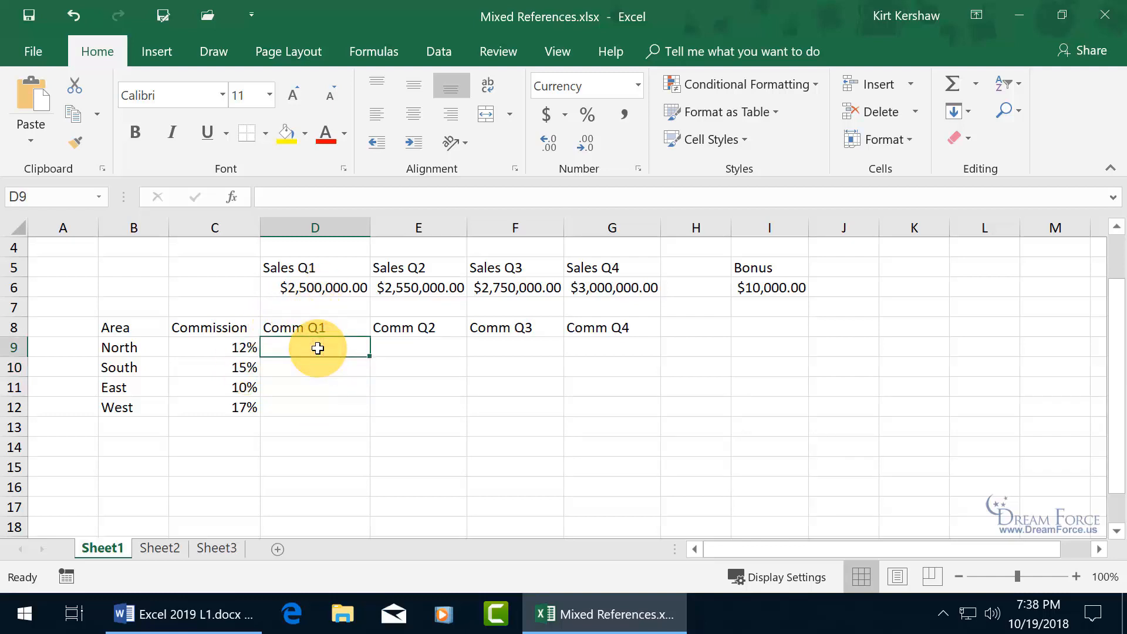
pyautogui.write('=')
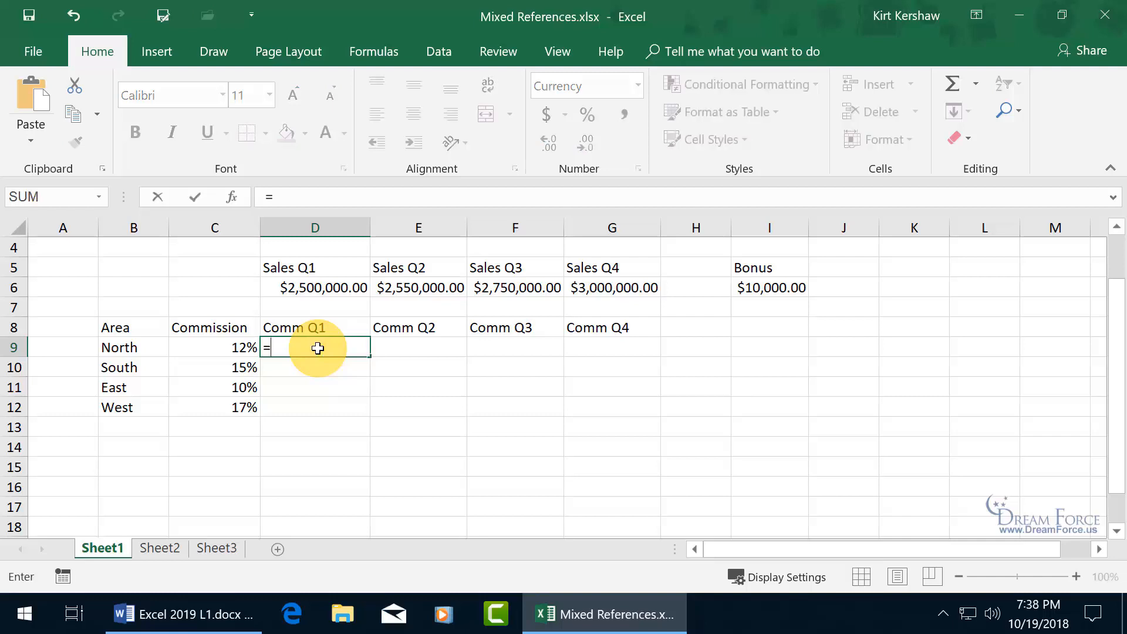
pyautogui.click(238, 348)
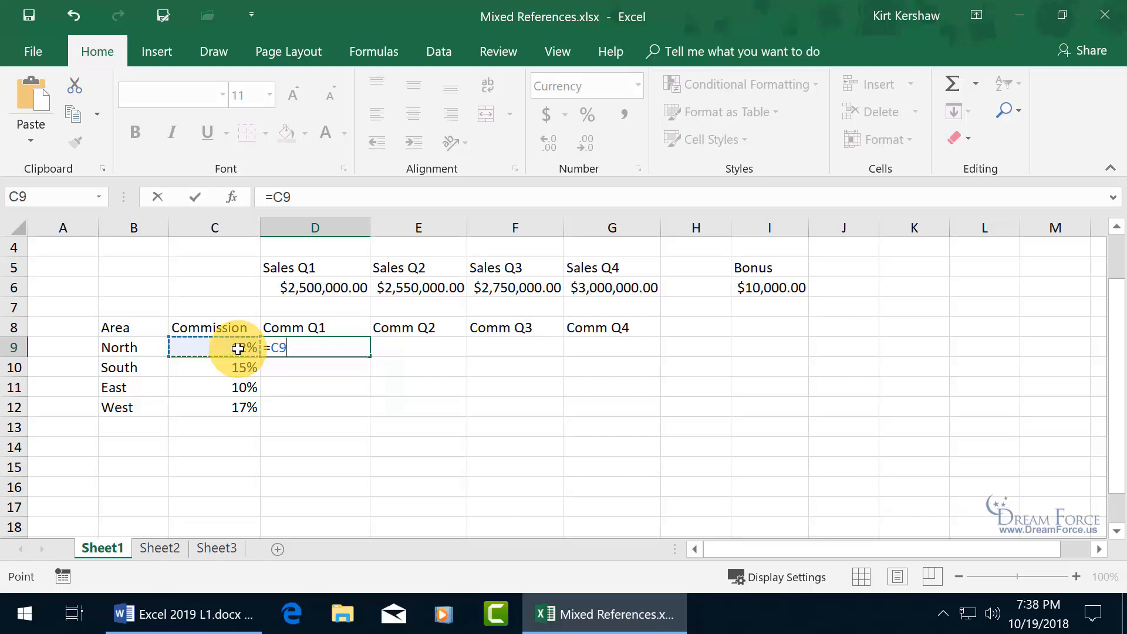
pyautogui.write('*')
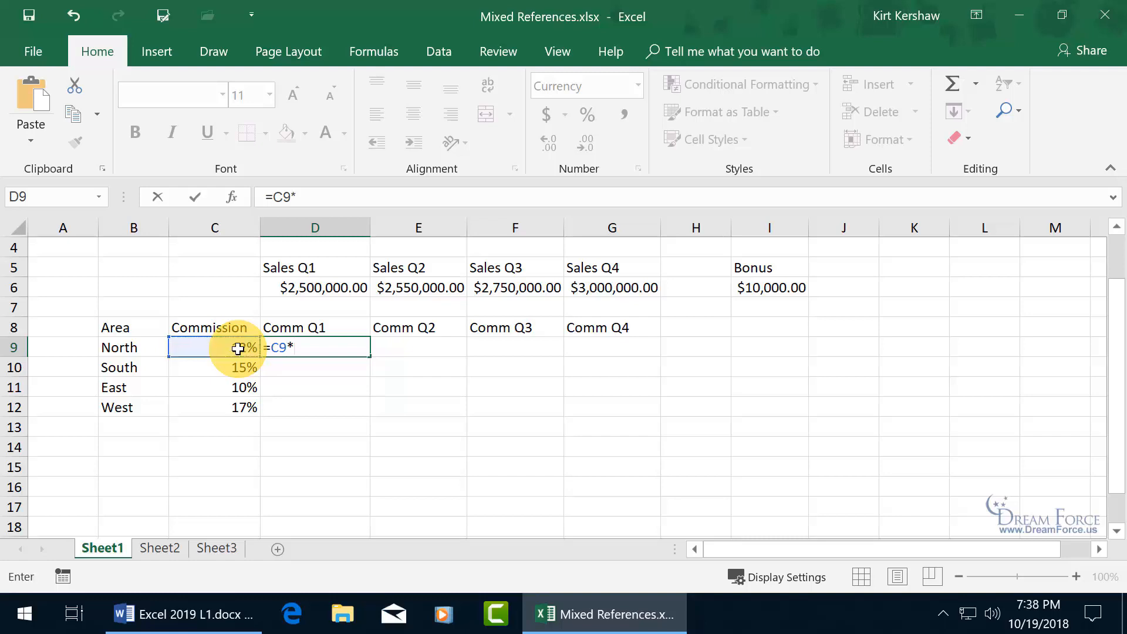
pyautogui.click(336, 289)
pyautogui.press('Return')
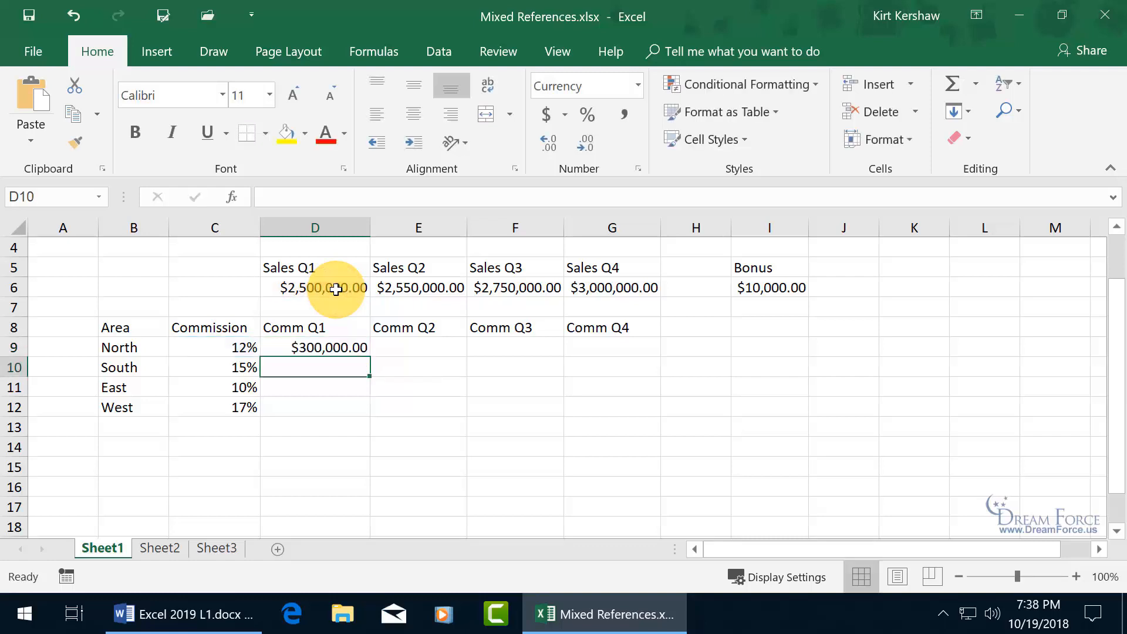
pyautogui.click(359, 348)
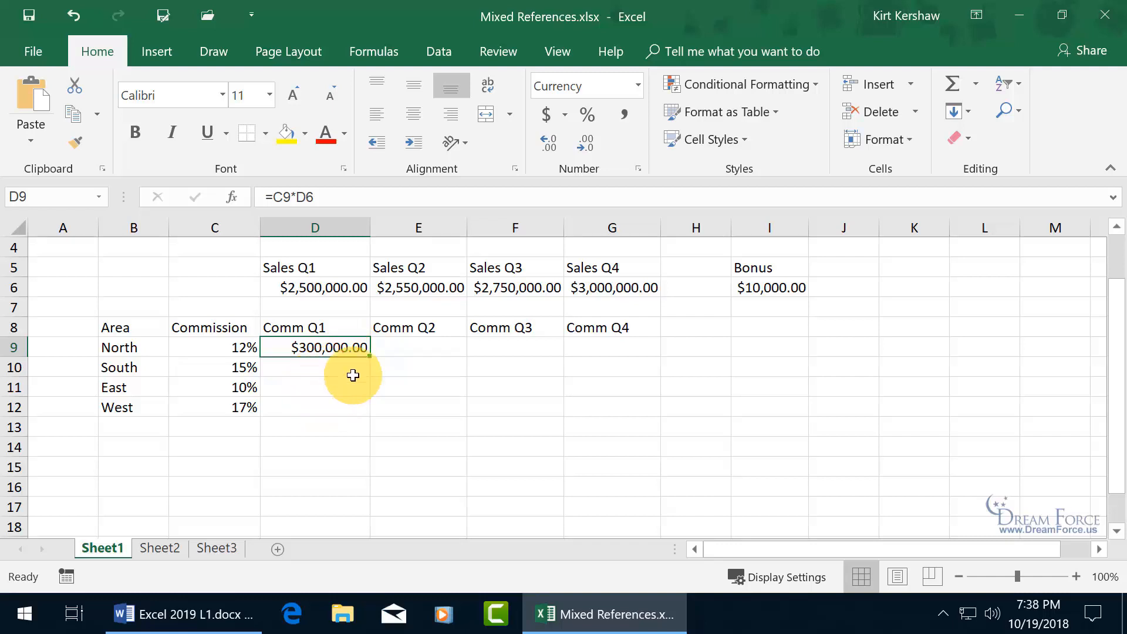
# - Copy D9's formula down to D12 and inspect D10's shifted references
pyautogui.moveTo(370, 357); pyautogui.dragTo(370, 411)
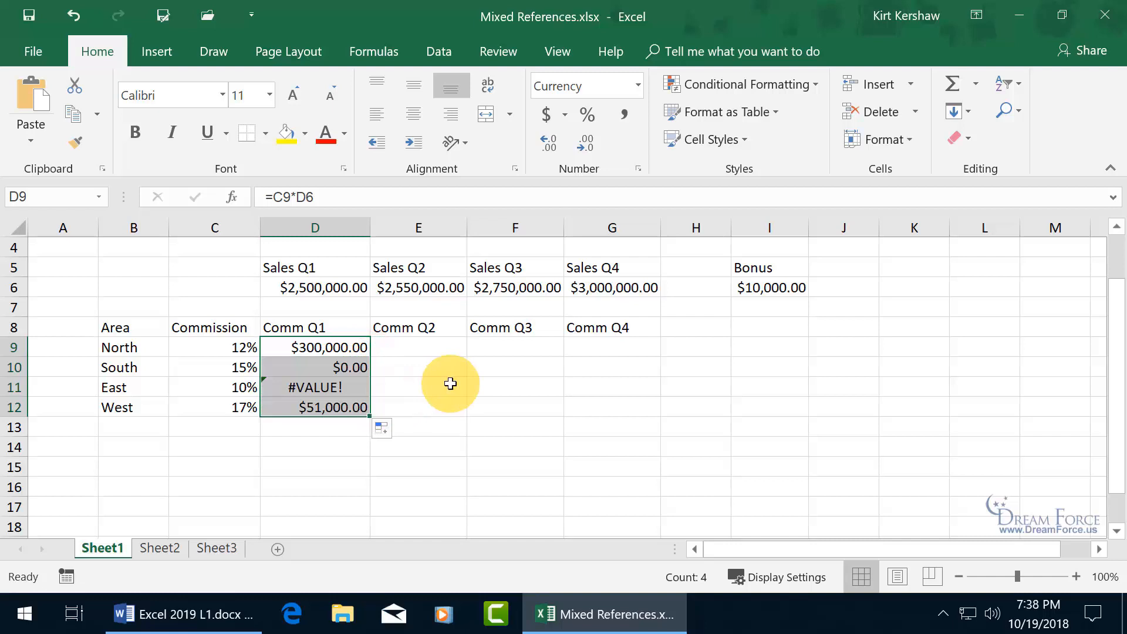
pyautogui.click(344, 367)
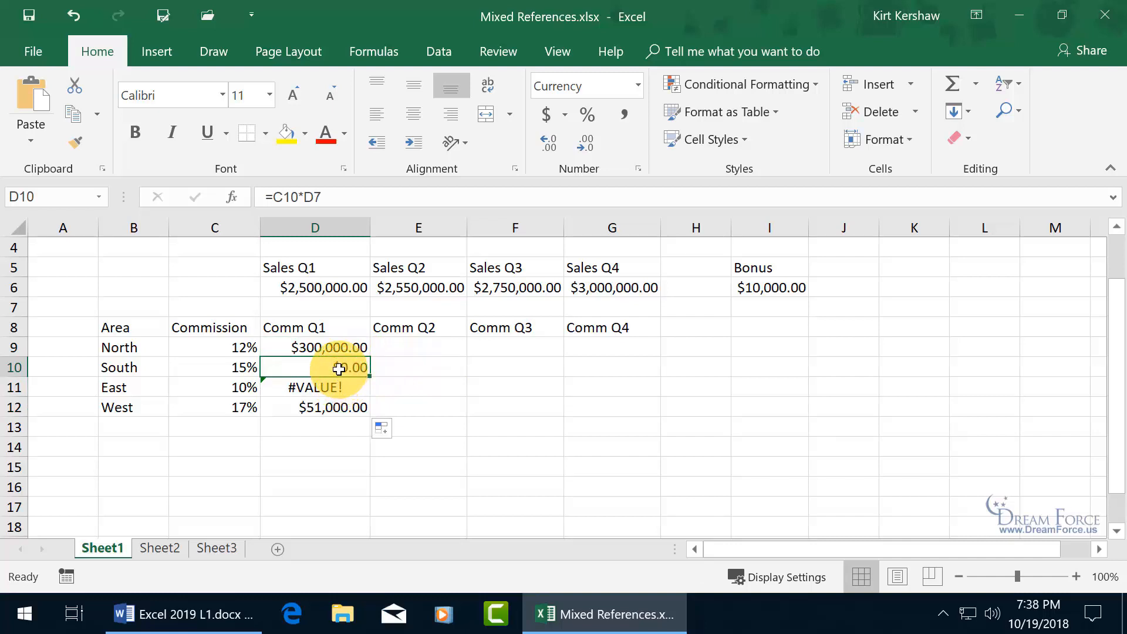
pyautogui.click(339, 366)
pyautogui.doubleClick(338, 365)
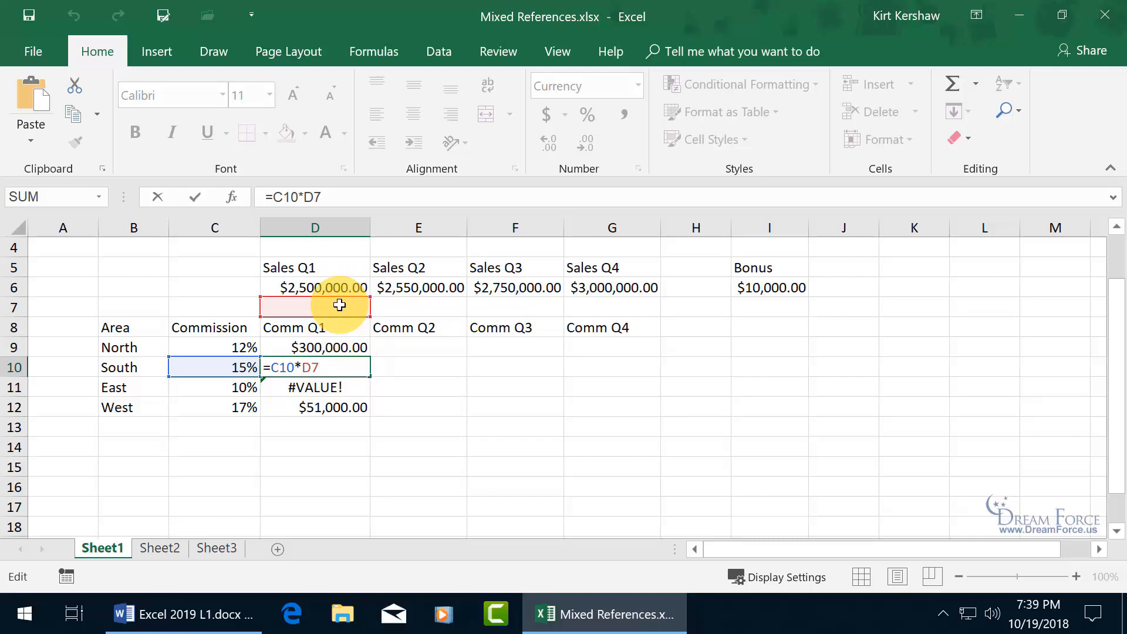
pyautogui.hotkey('ctrl', 'Return')
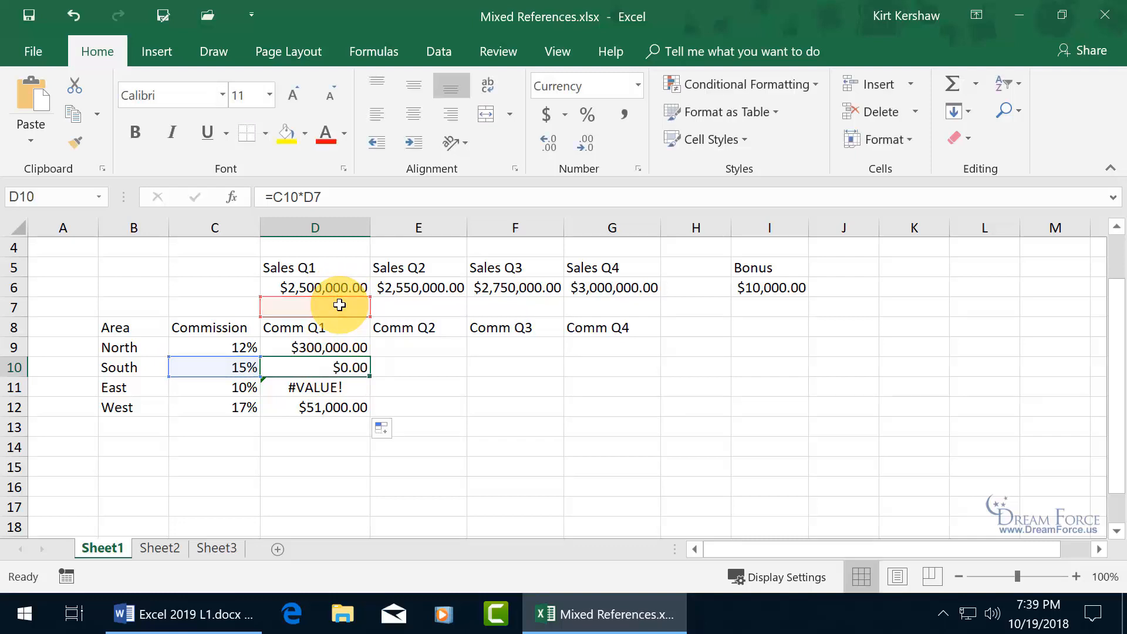
# - Check D11's copied formula, then open D9's =C9*D6 for editing
pyautogui.click(338, 347)
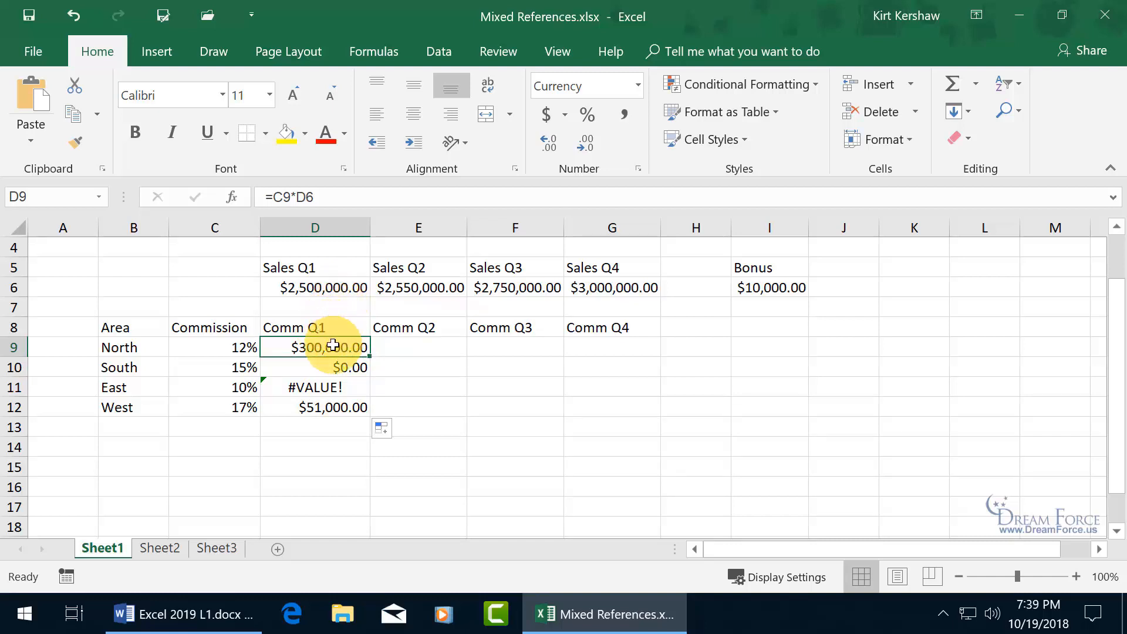
pyautogui.doubleClick(294, 388)
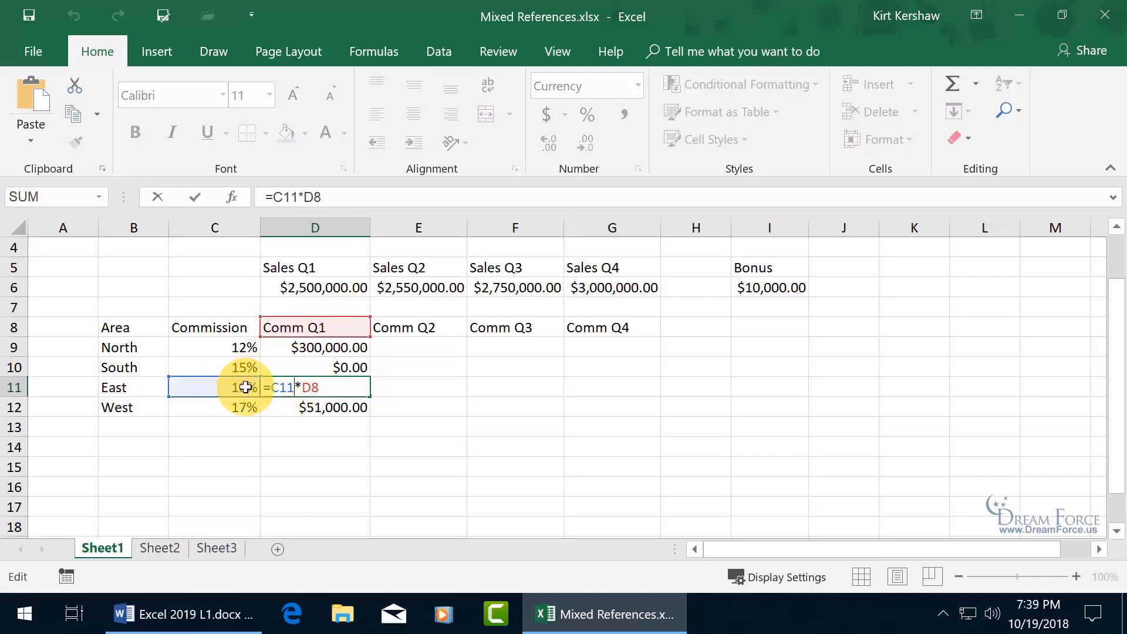
pyautogui.press('Escape')
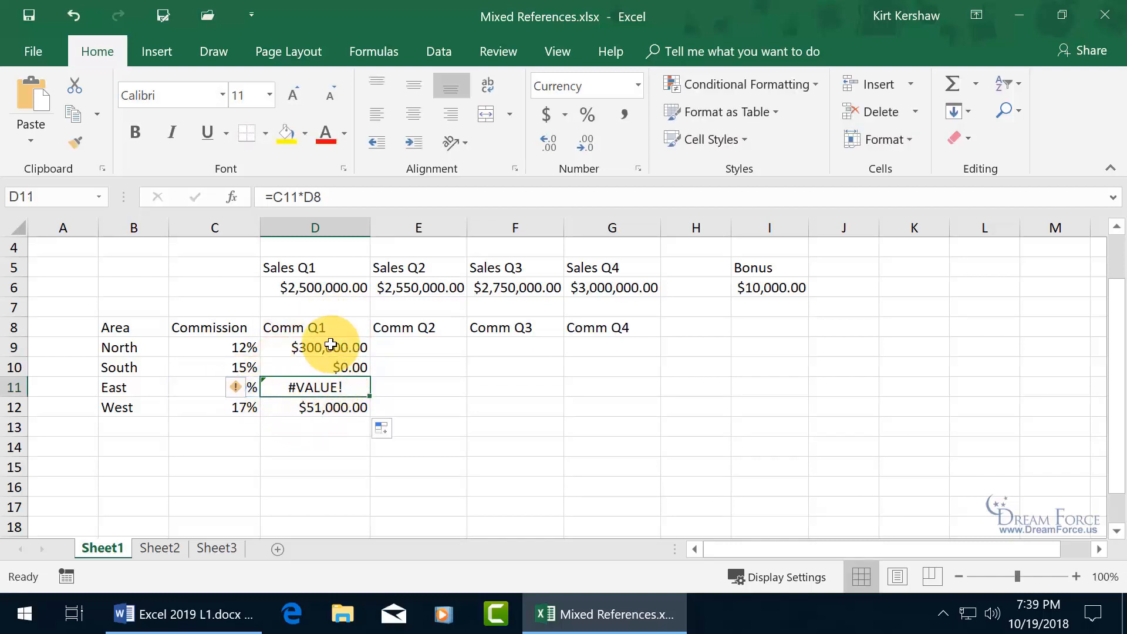
pyautogui.click(331, 353)
pyautogui.doubleClick(332, 346)
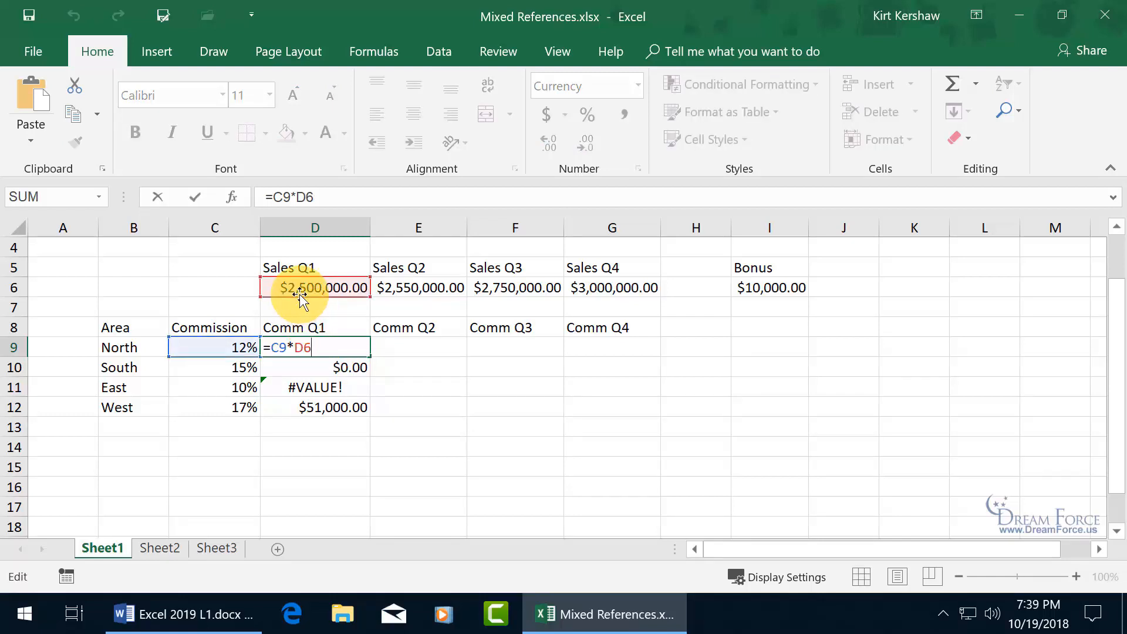
# - Change D9's formula to the mixed reference =C9*D$6, still returning $300,000.00
pyautogui.click(299, 348)
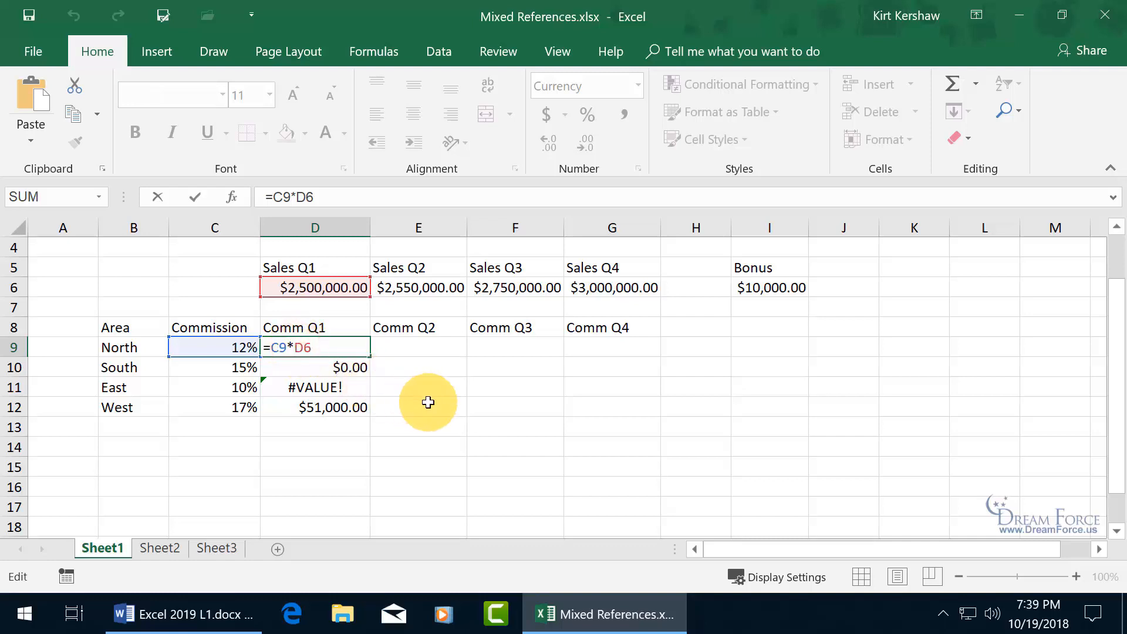
pyautogui.press('F4')
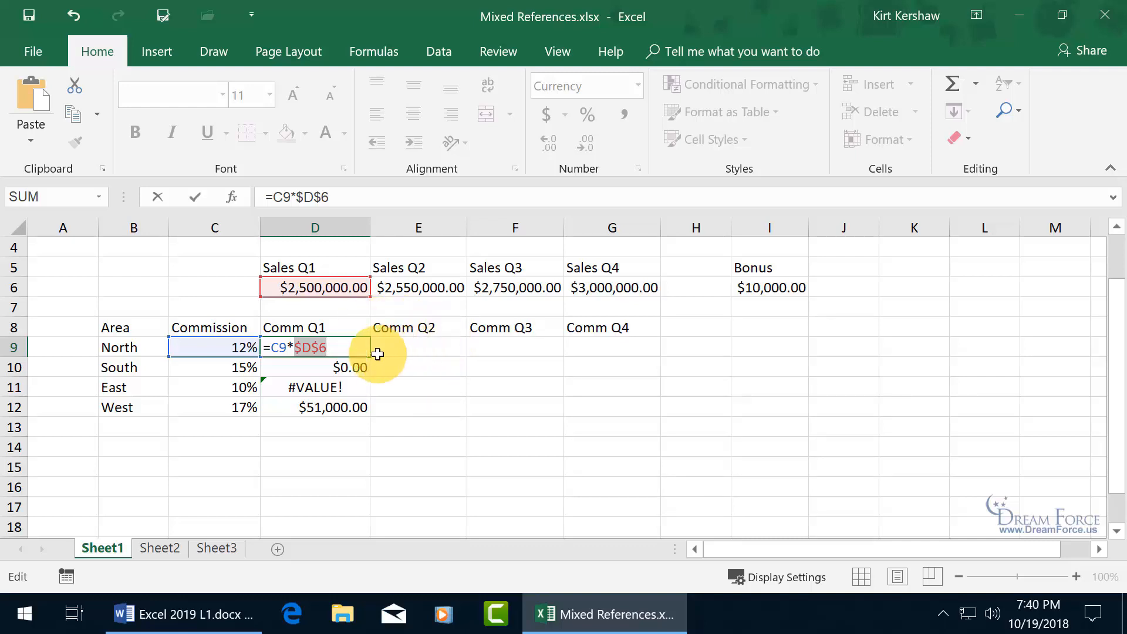
pyautogui.press('F4')
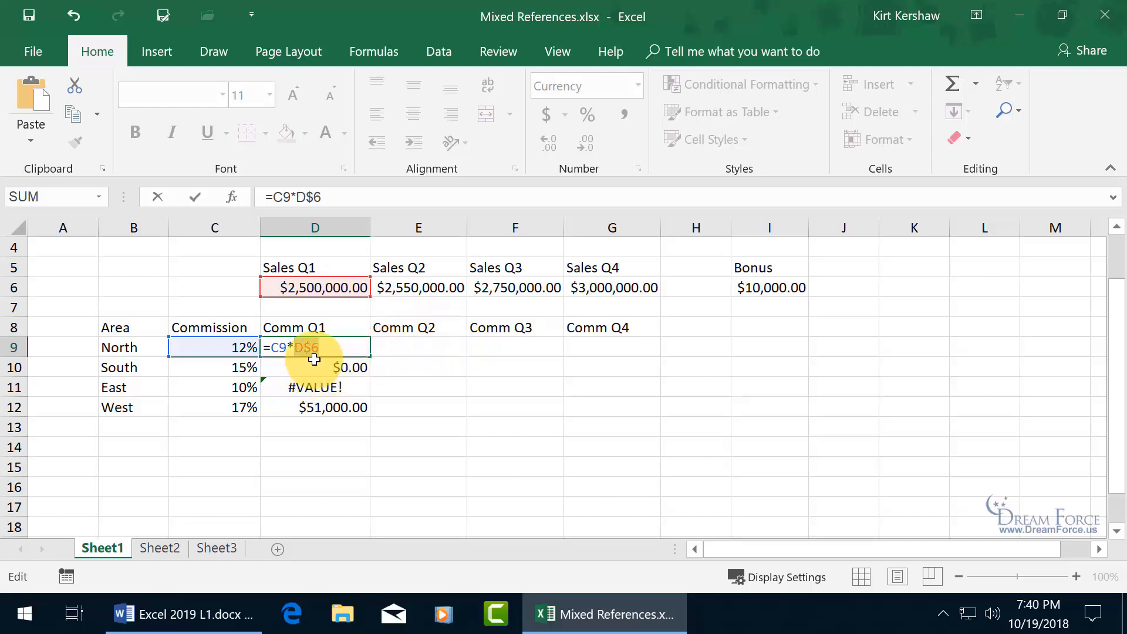
pyautogui.press('F4')
pyautogui.press('F4')
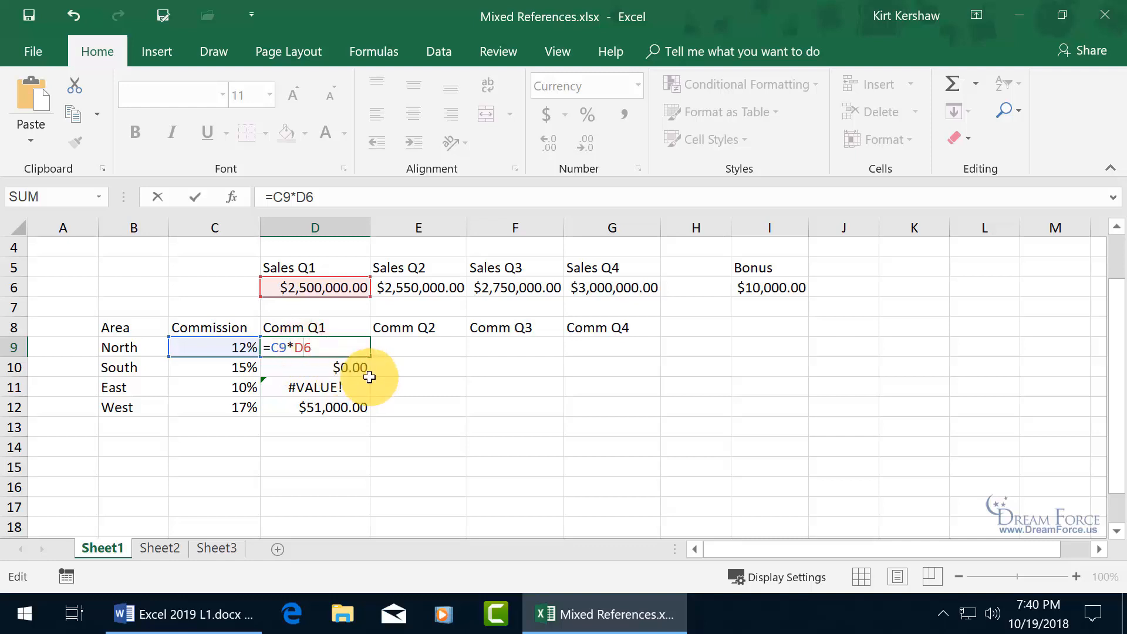
pyautogui.write('$')
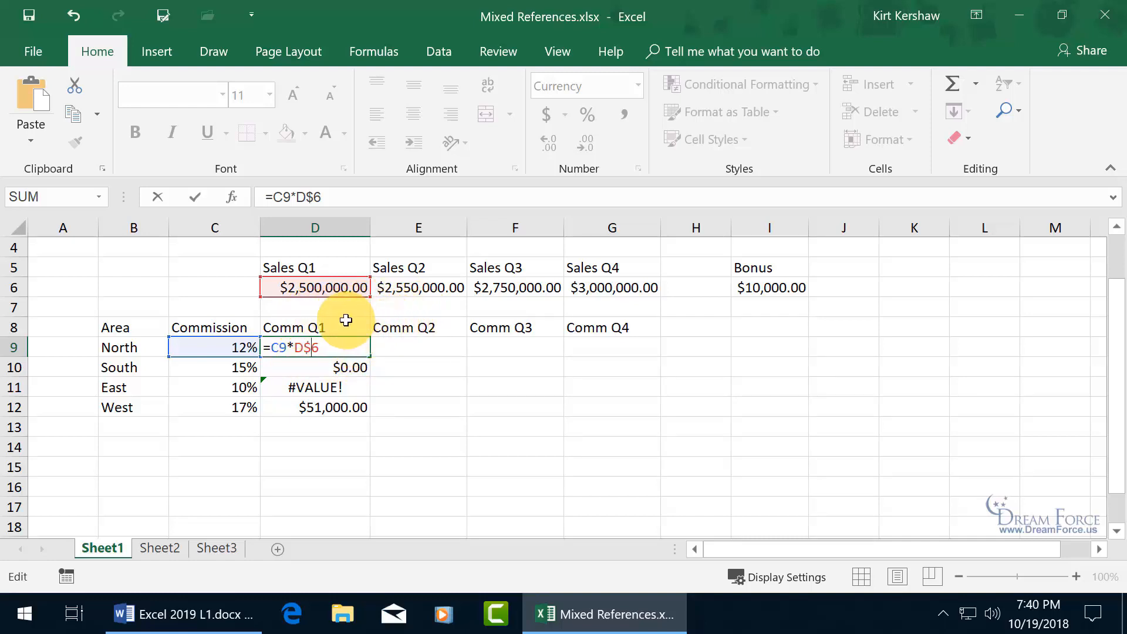
pyautogui.press('Return')
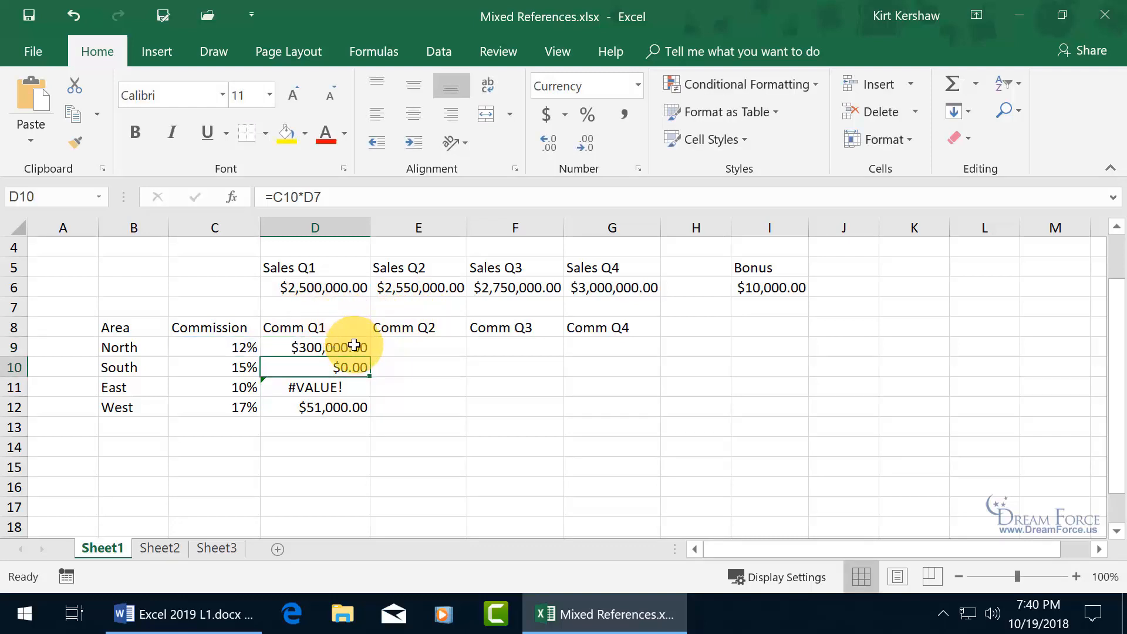
# - Fill =C9*D$6 down to D12, giving $375,000.00, $250,000.00 and $425,000.00, and check D10
pyautogui.click(352, 346)
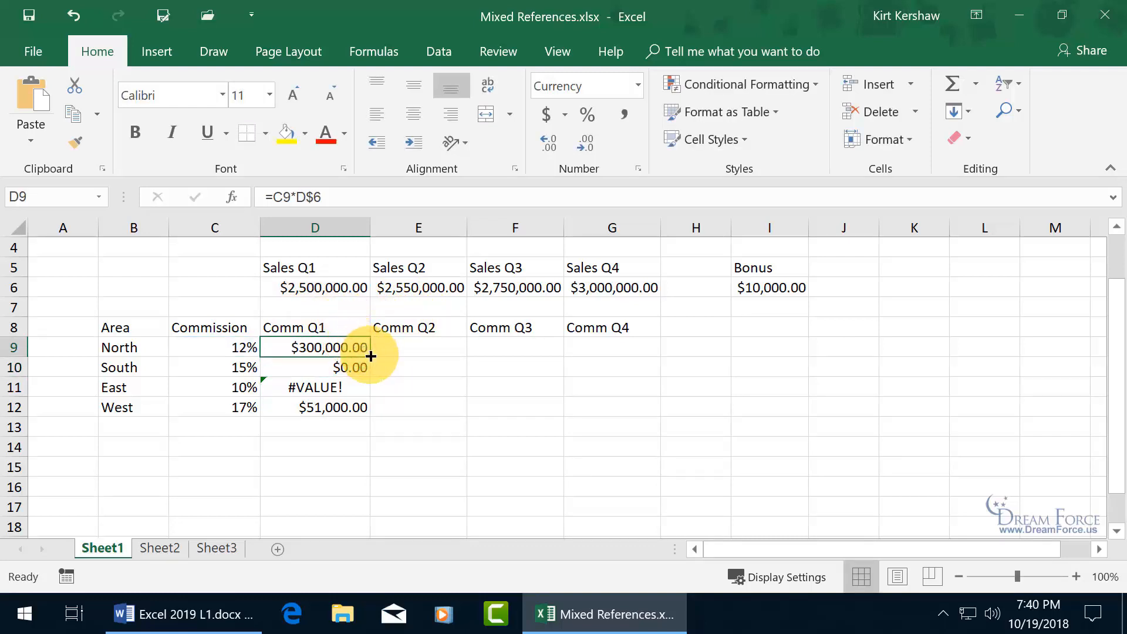
pyautogui.doubleClick(370, 356)
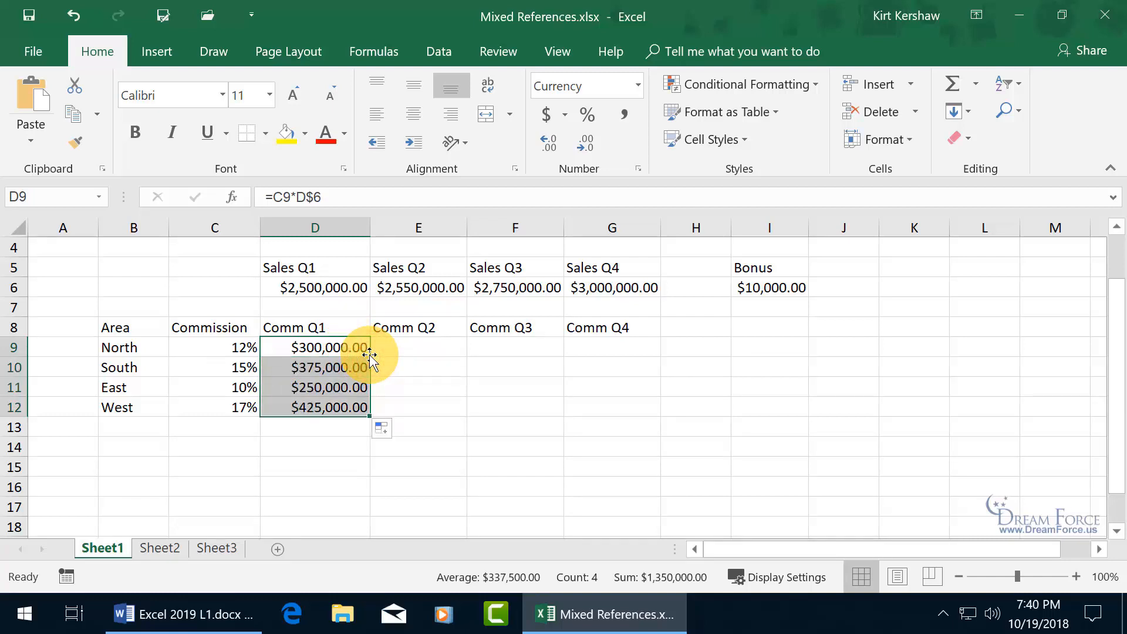
pyautogui.doubleClick(329, 367)
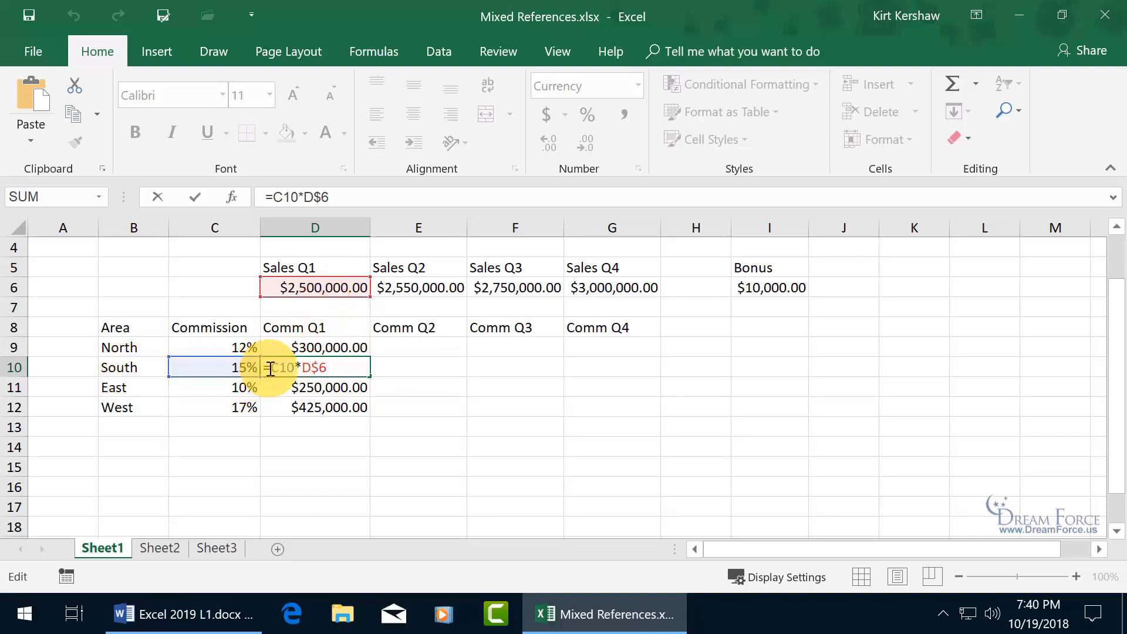
pyautogui.press('Return')
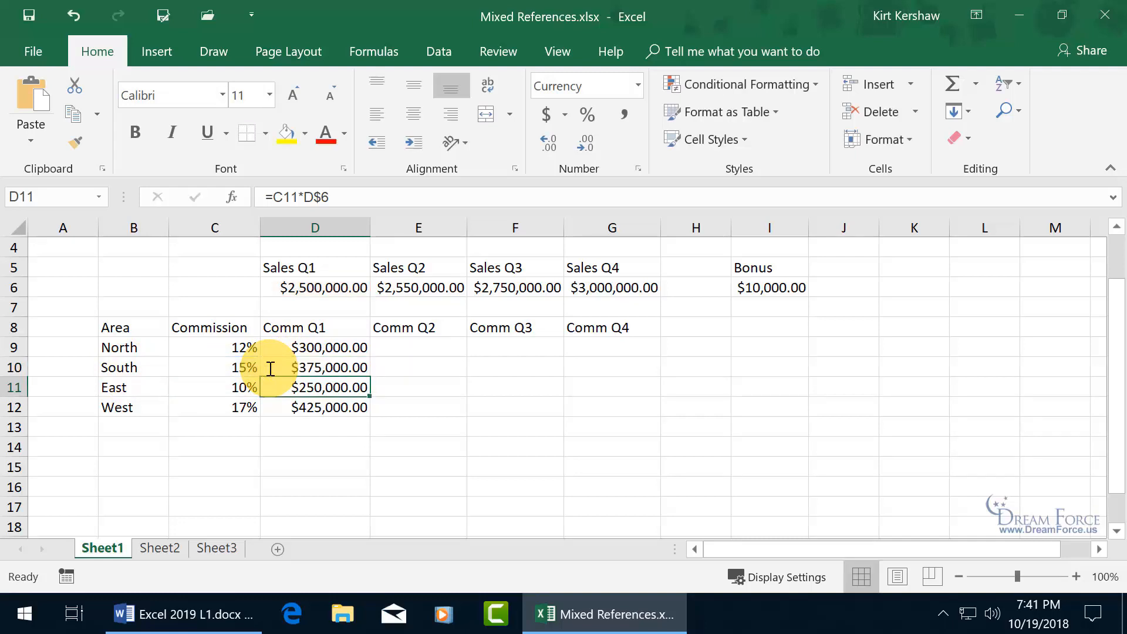
pyautogui.click(295, 347)
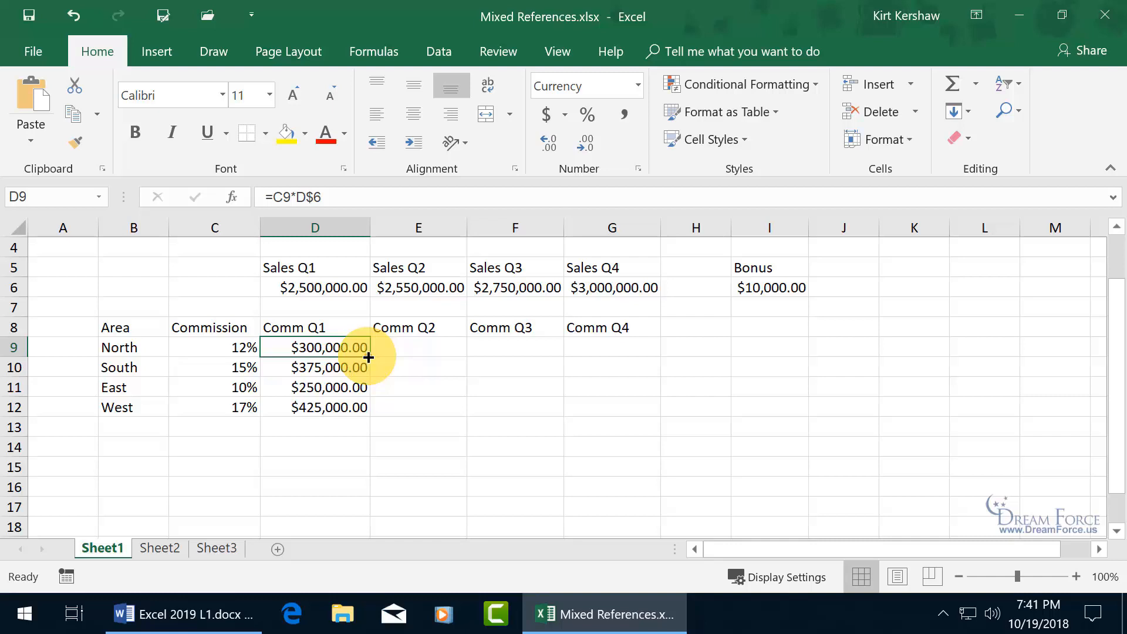
# - Copy D9's commission formula across to G9 and view E9's formula =D9*E$6
pyautogui.moveTo(368, 357); pyautogui.dragTo(617, 358)
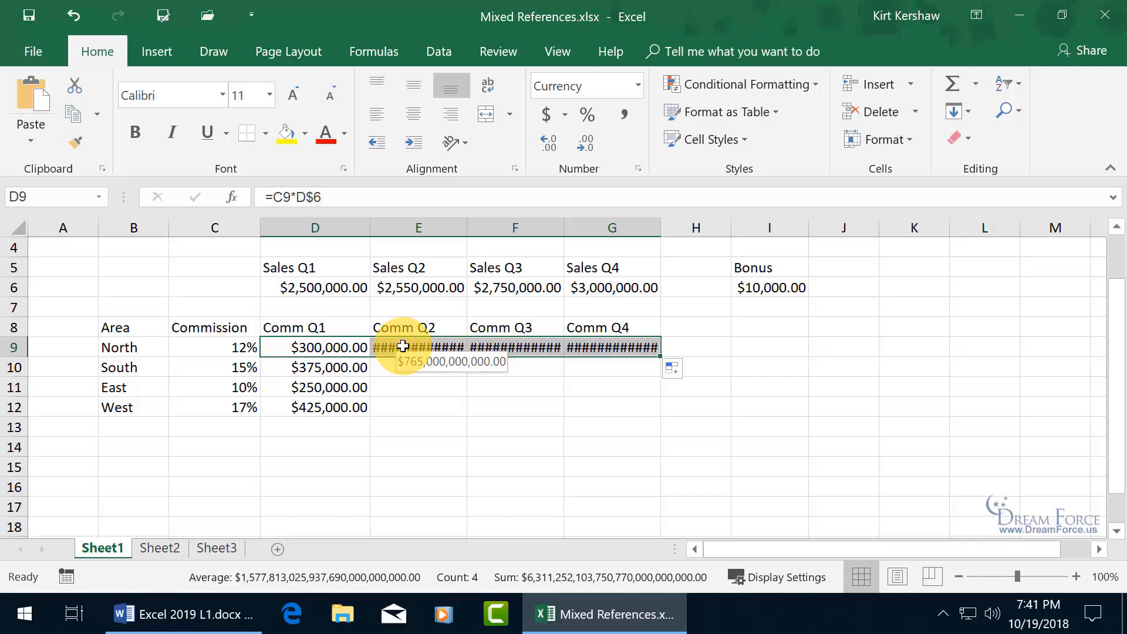
pyautogui.click(402, 346)
pyautogui.doubleClick(404, 347)
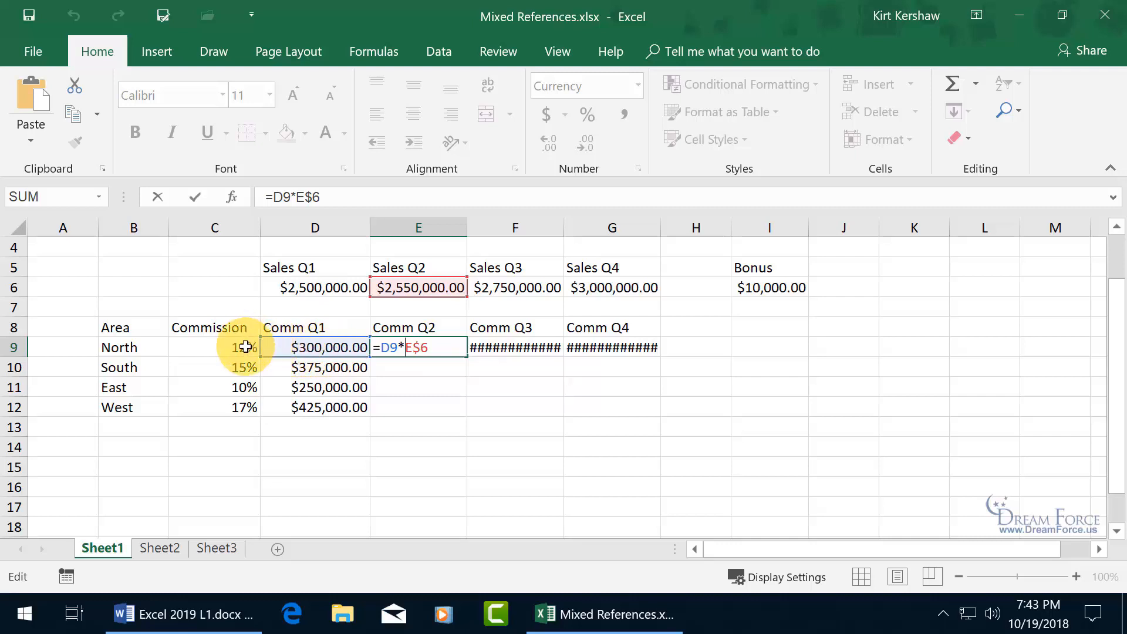
# - Add $ before C9 so D9's formula reads =$C9*D$6, still returning $300,000.00
pyautogui.press('Escape')
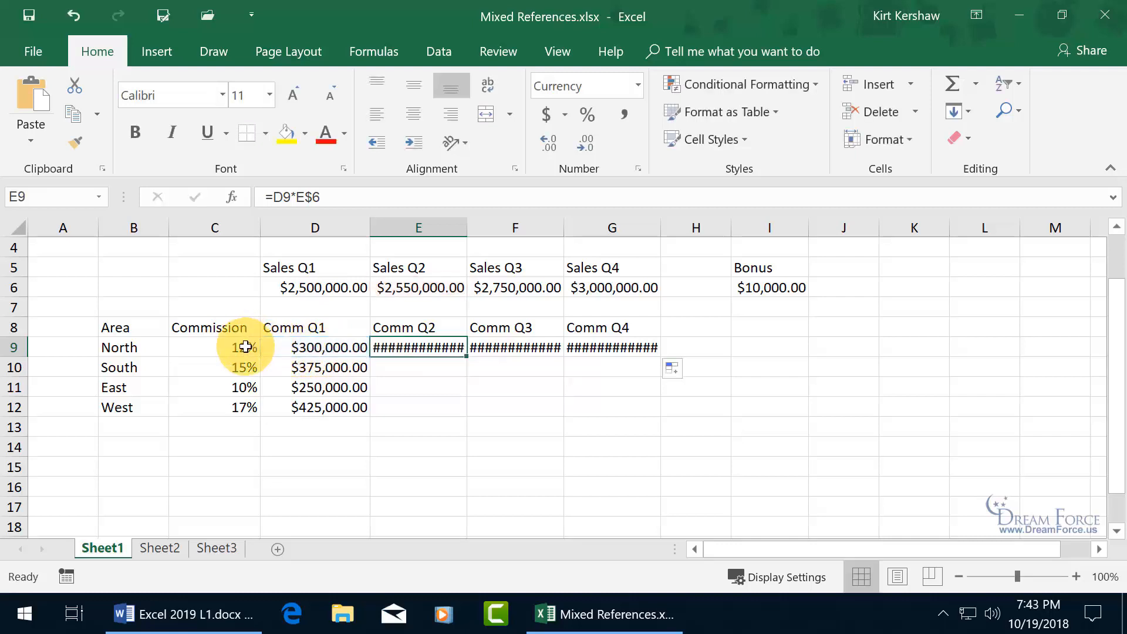
pyautogui.click(341, 347)
pyautogui.doubleClick(341, 347)
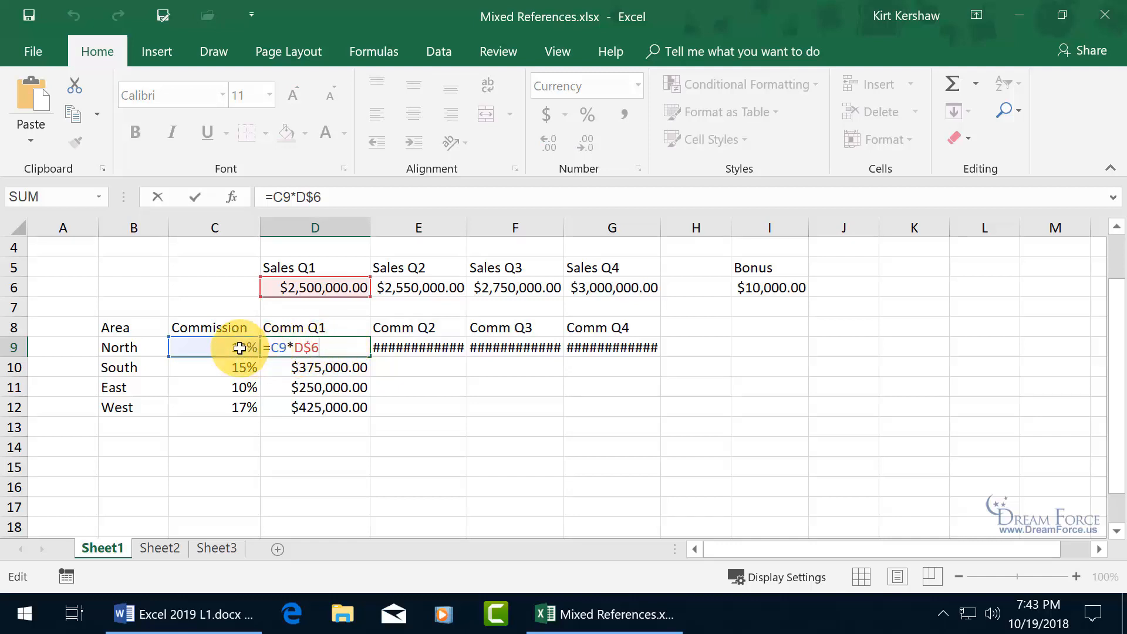
pyautogui.click(273, 349)
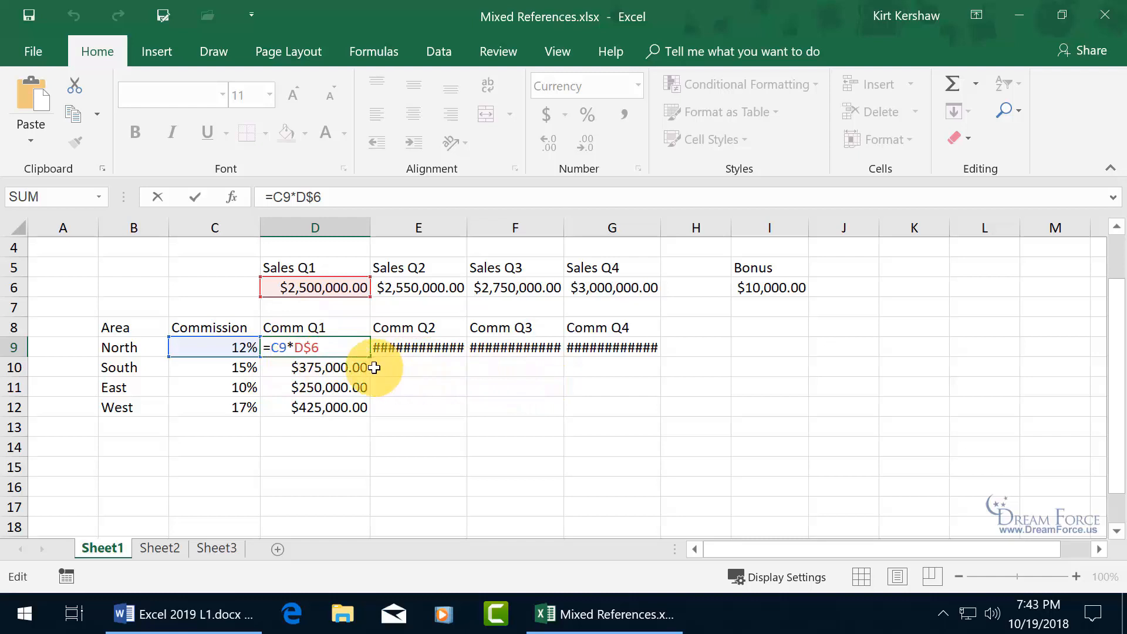
pyautogui.write('$')
pyautogui.press('Return')
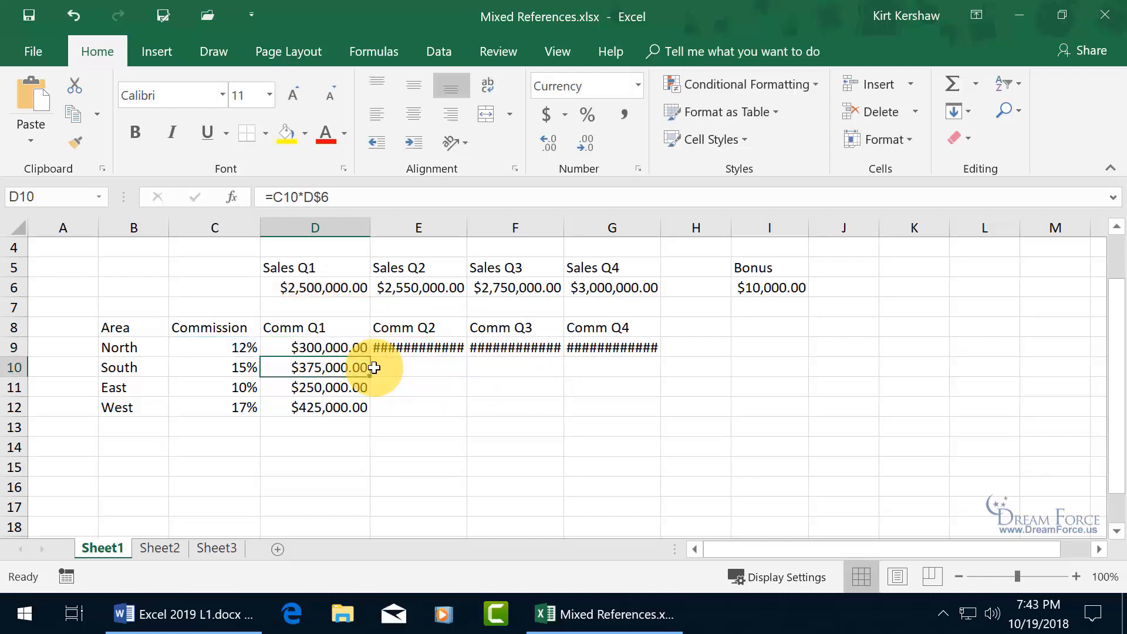
pyautogui.click(365, 348)
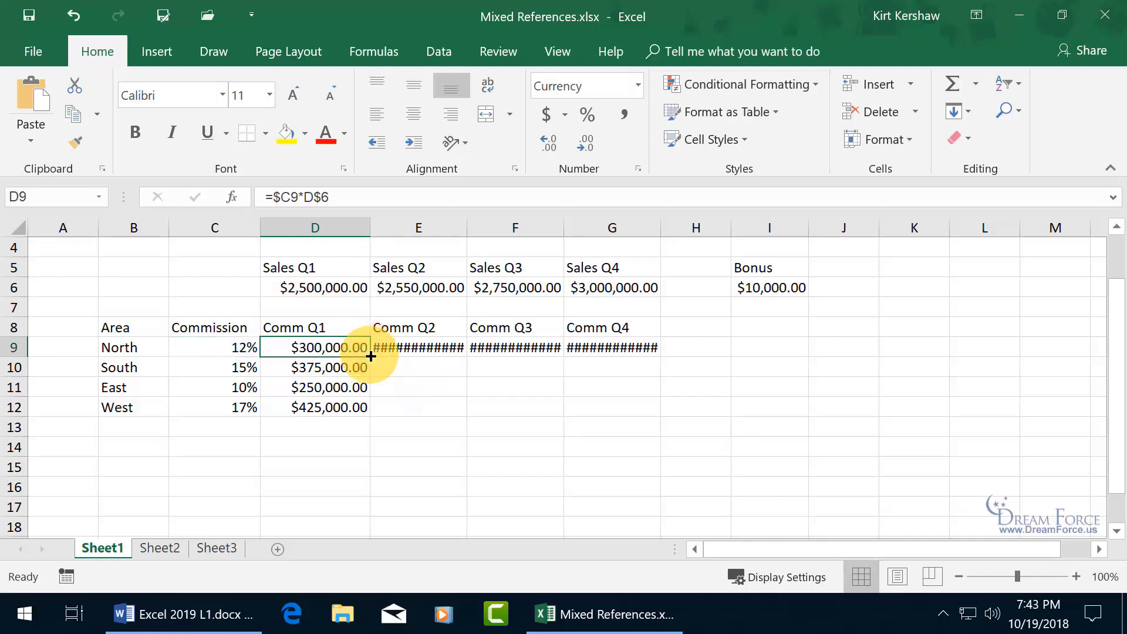
# - Fill D9's formula across to G9 and E9:G9 down to row 12, then check F11's references
pyautogui.moveTo(371, 357); pyautogui.dragTo(641, 359)
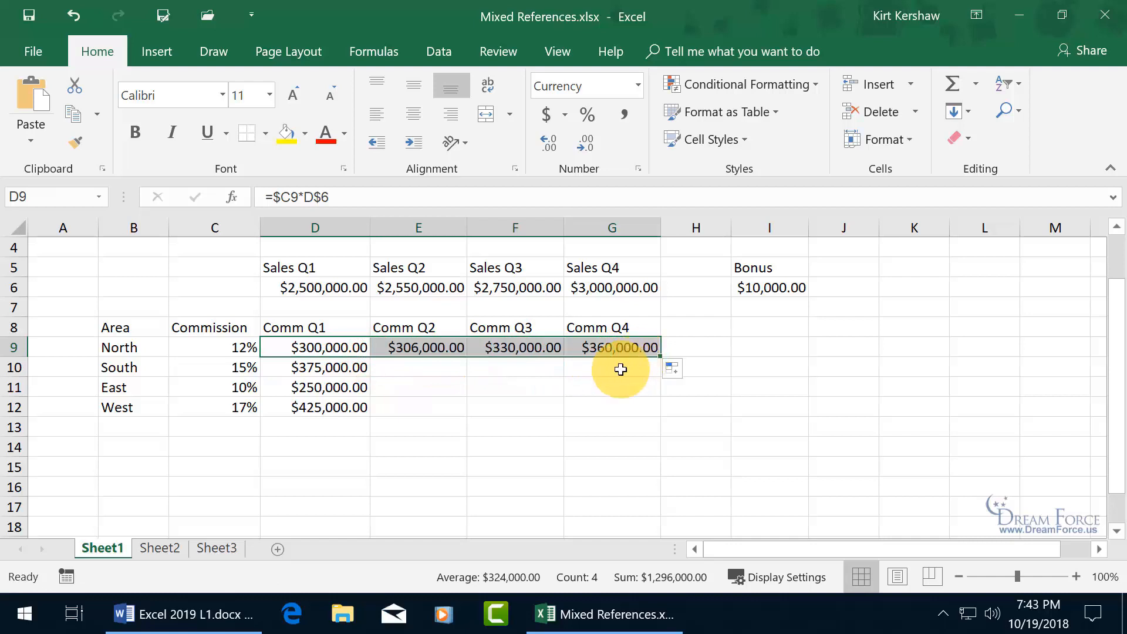
pyautogui.click(420, 351)
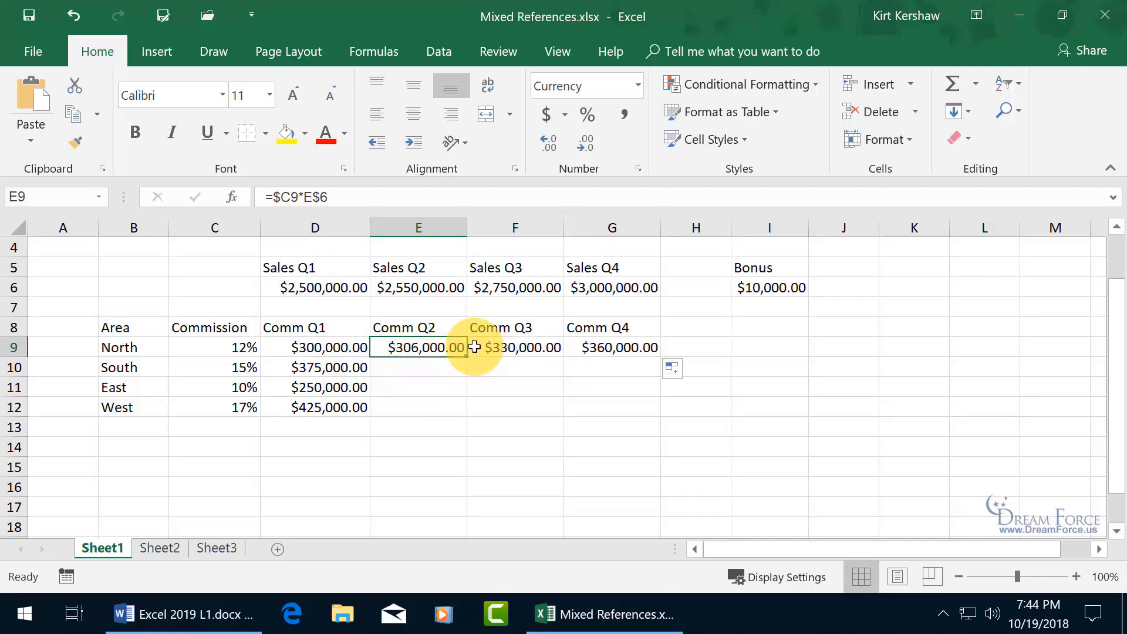
pyautogui.moveTo(457, 345); pyautogui.dragTo(651, 350)
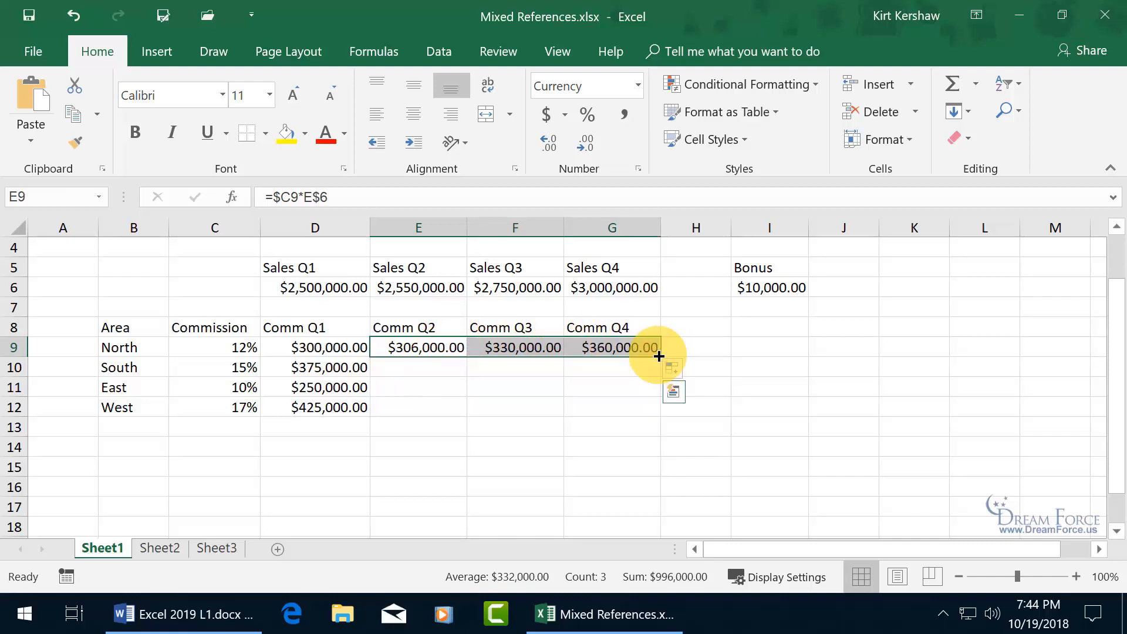
pyautogui.moveTo(659, 355); pyautogui.dragTo(649, 410)
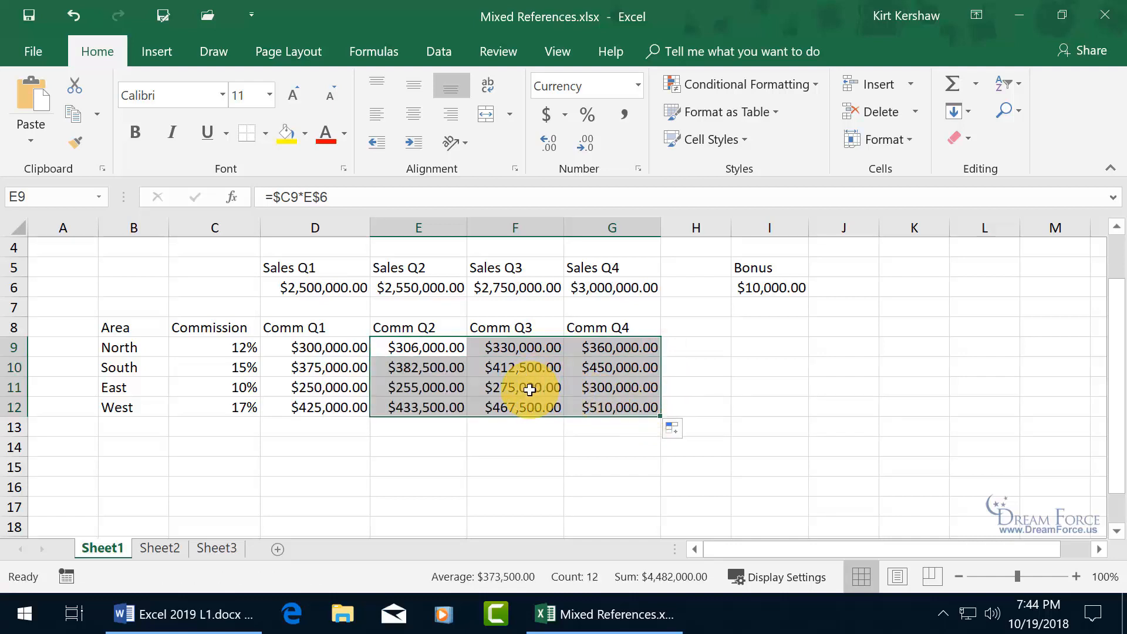
pyautogui.click(530, 390)
pyautogui.doubleClick(530, 390)
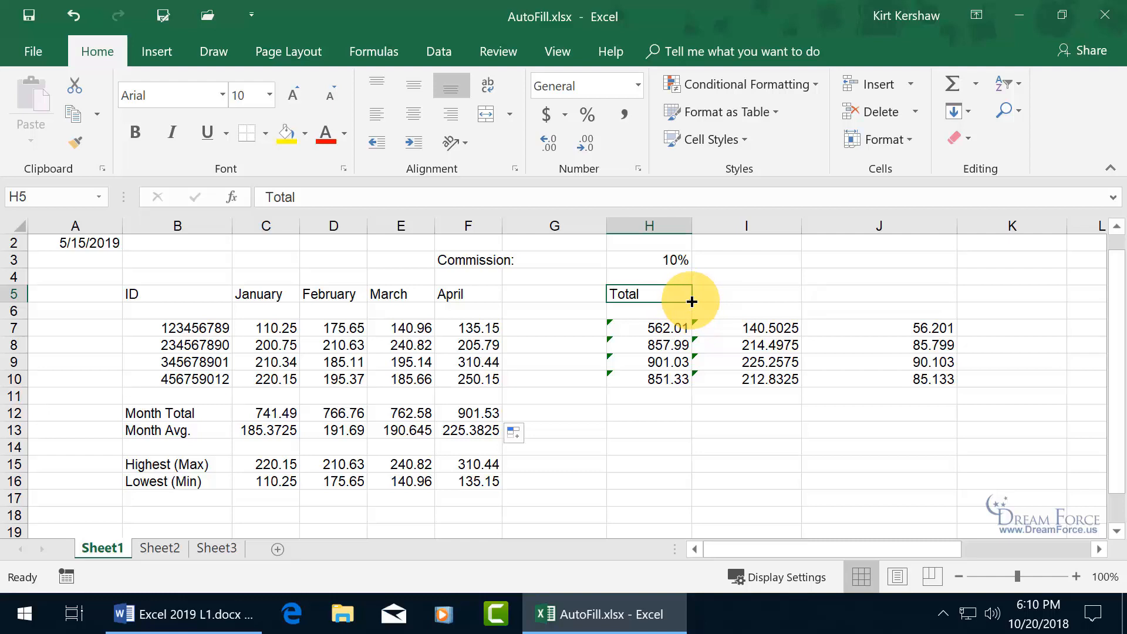
pyautogui.moveTo(694, 303); pyautogui.dragTo(781, 303)
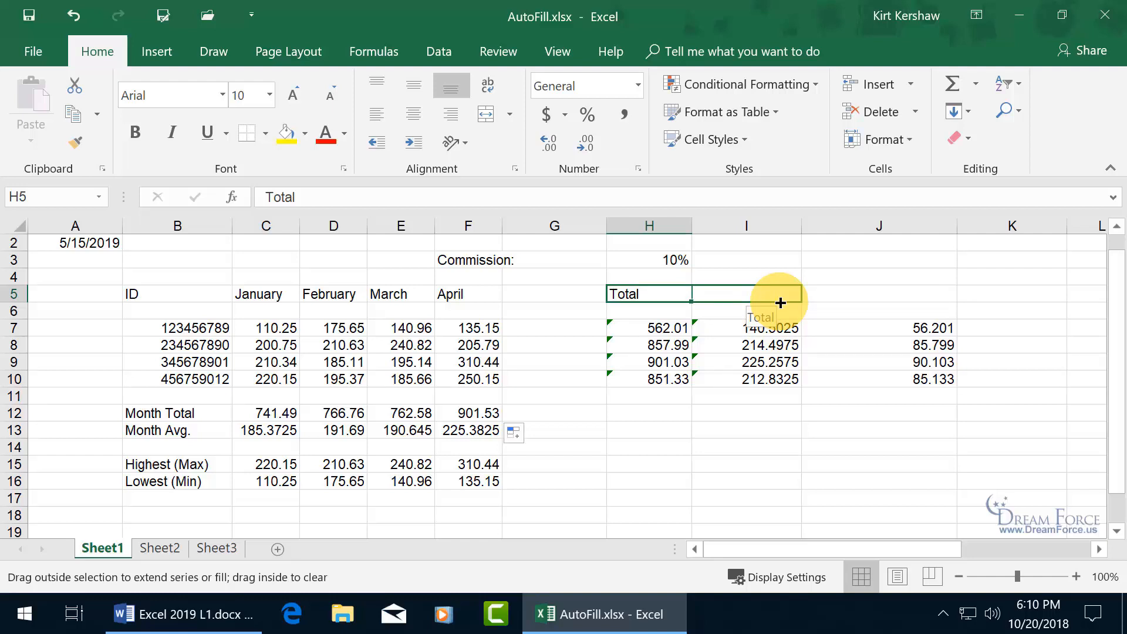
pyautogui.moveTo(781, 302); pyautogui.dragTo(780, 303)
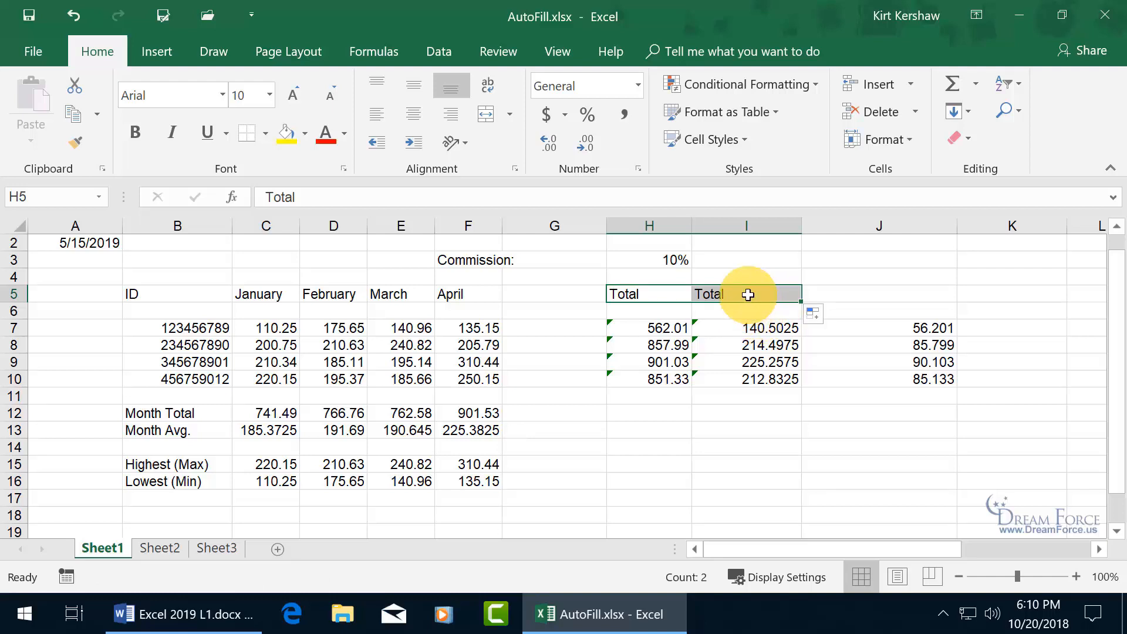
pyautogui.click(746, 295)
pyautogui.press('Delete')
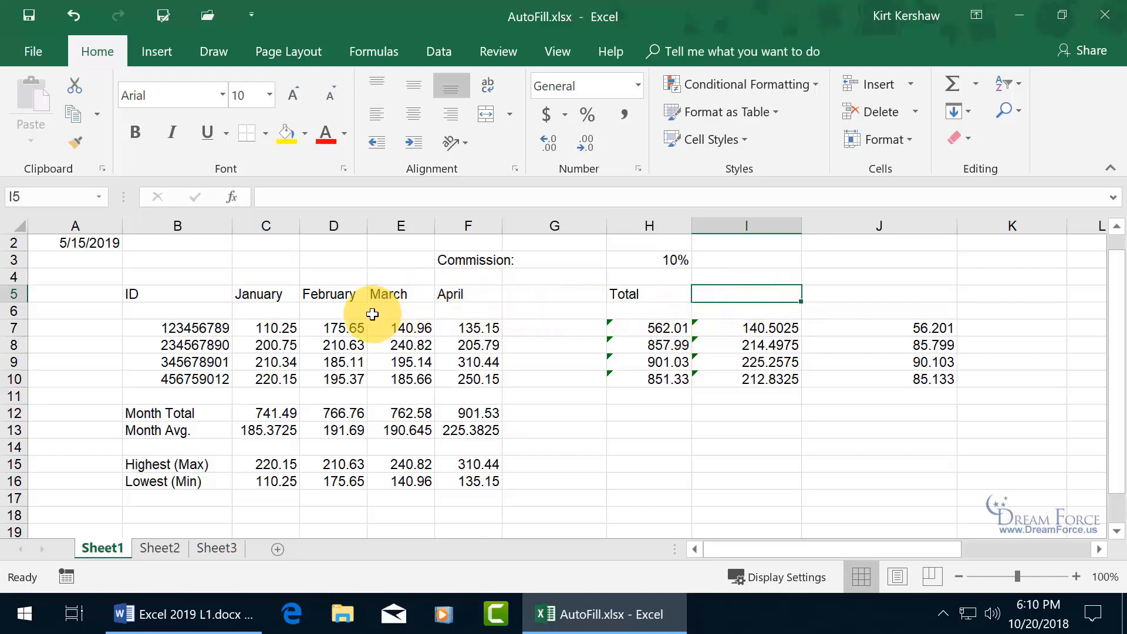
pyautogui.click(655, 294)
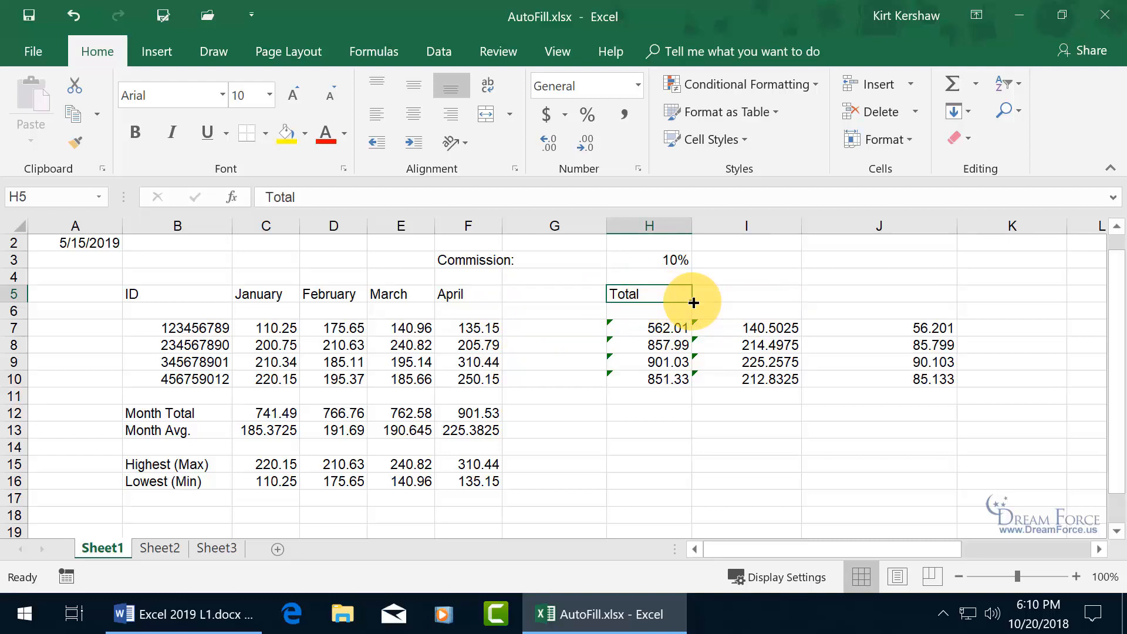
pyautogui.moveTo(693, 302)
pyautogui.mouseDown()
pyautogui.moveTo(251, 309)
pyautogui.moveTo(277, 323)
pyautogui.mouseUp()
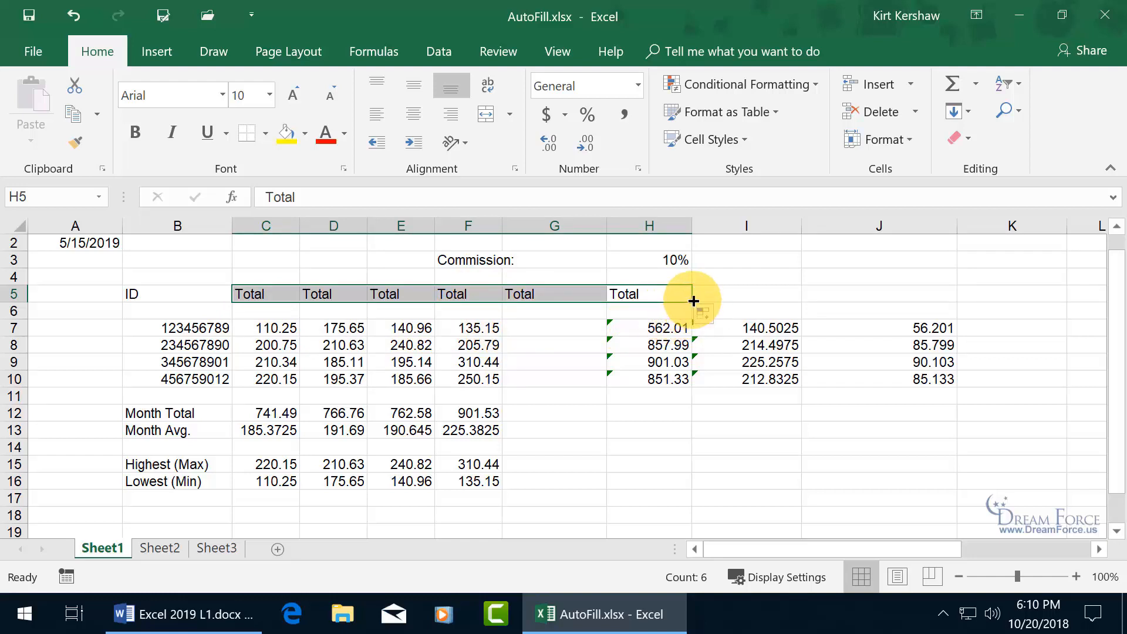
pyautogui.moveTo(693, 301); pyautogui.dragTo(694, 386)
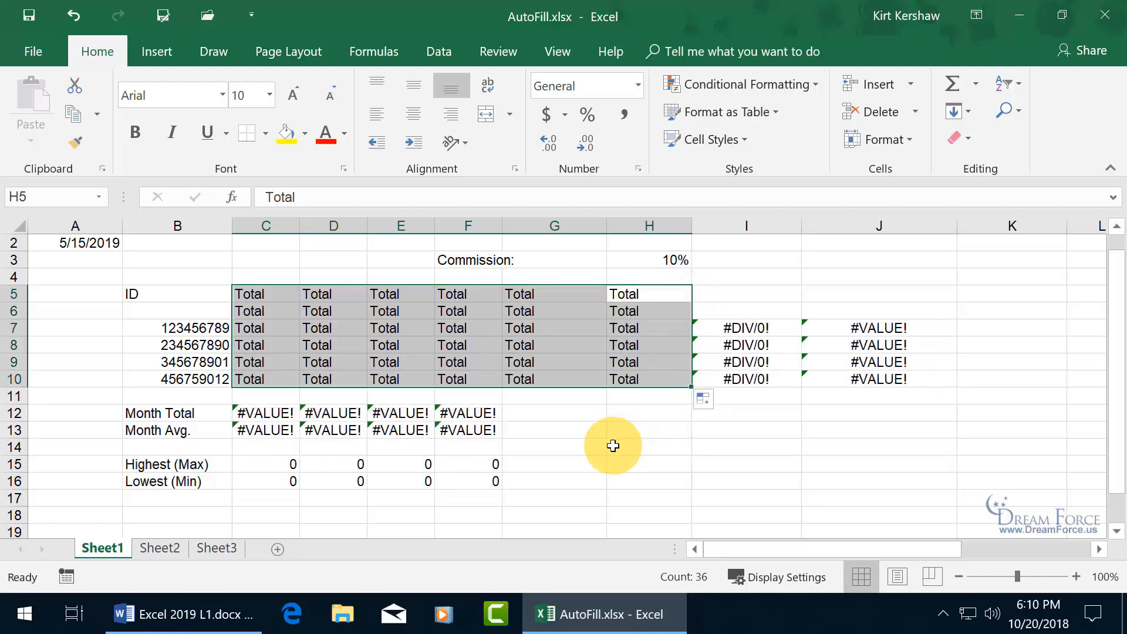
pyautogui.click(73, 18)
pyautogui.click(73, 17)
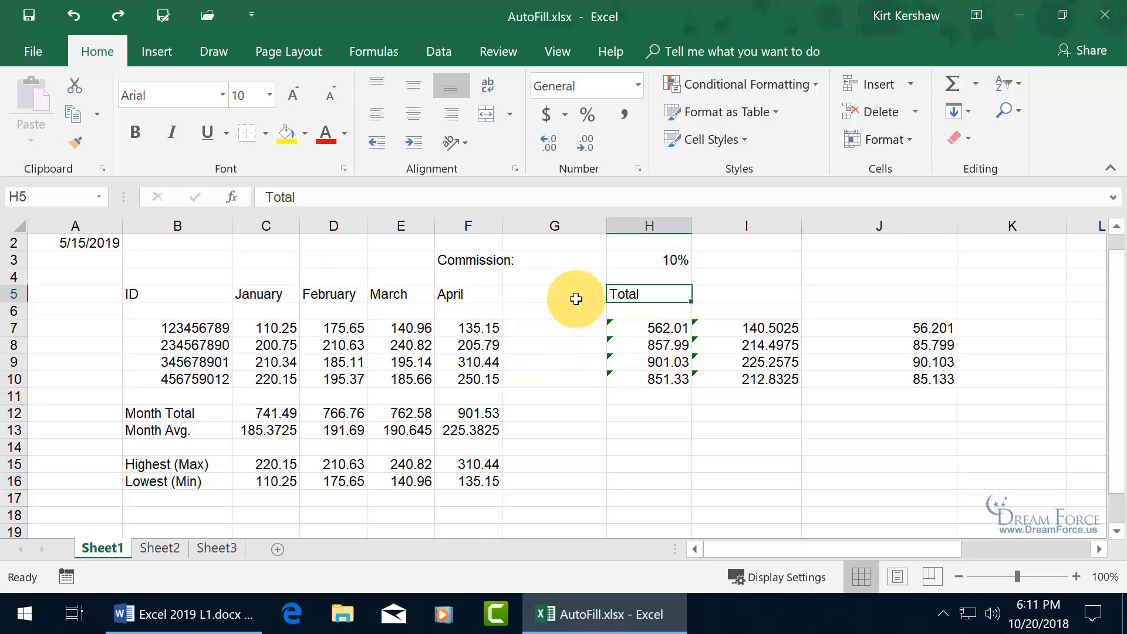
# - Delete the February–April Month Totals in D12:F12 and inspect January's SUM formula in C12
pyautogui.click(285, 416)
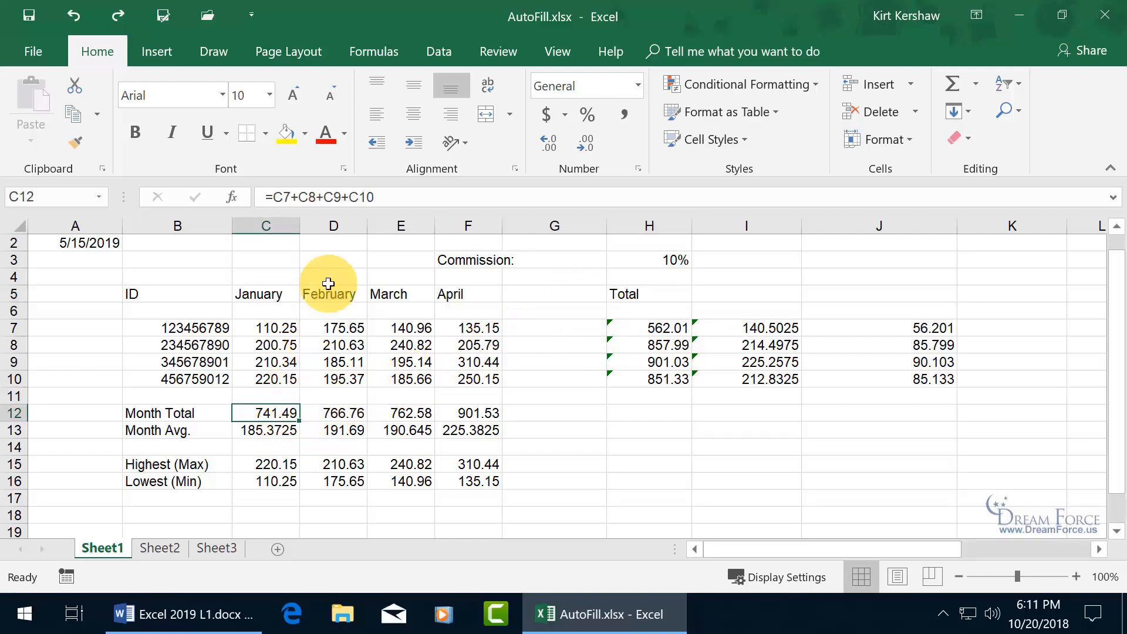
pyautogui.moveTo(354, 413); pyautogui.dragTo(460, 415)
pyautogui.press('Delete')
pyautogui.click(287, 417)
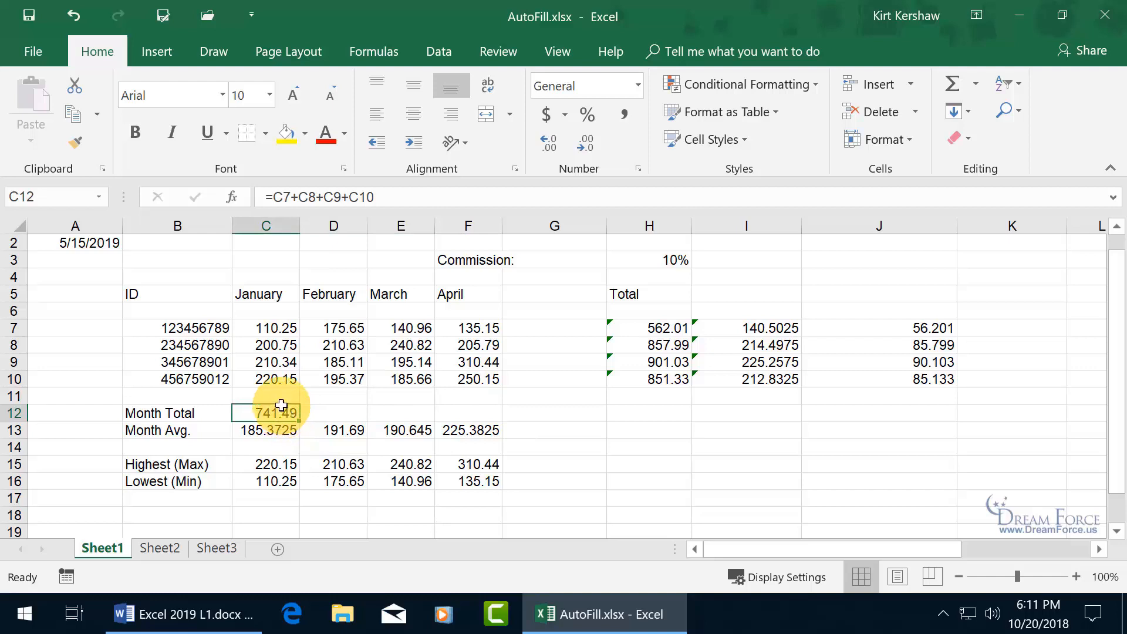
pyautogui.doubleClick(281, 411)
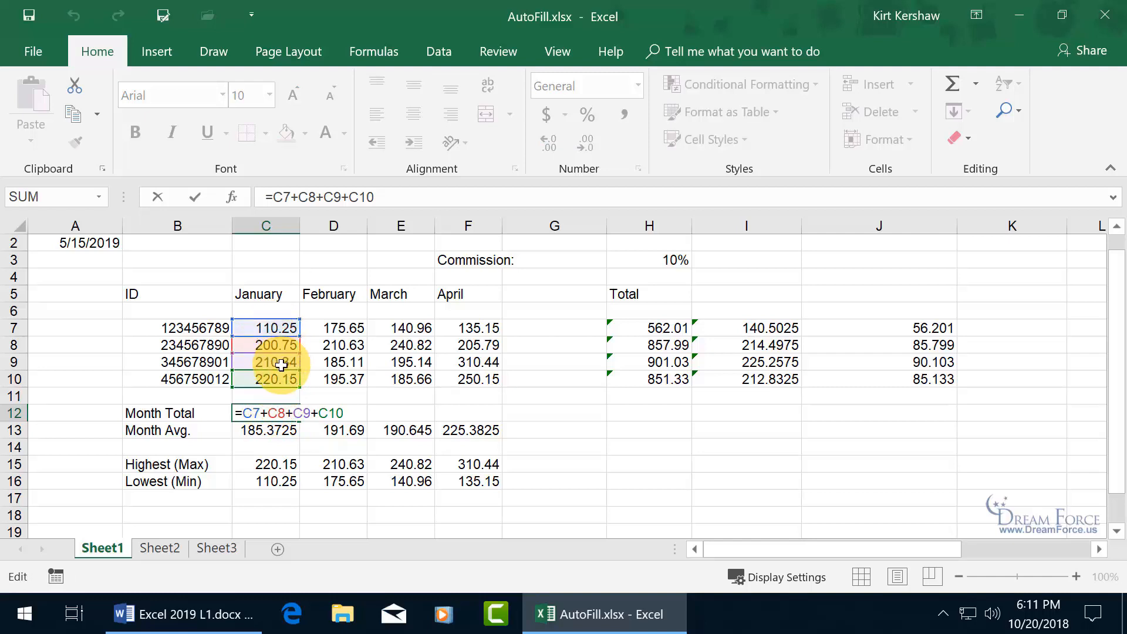
pyautogui.press('Escape')
# - Copy C12's SUM formula across to F12, giving a February total of 766.76
pyautogui.click(322, 413)
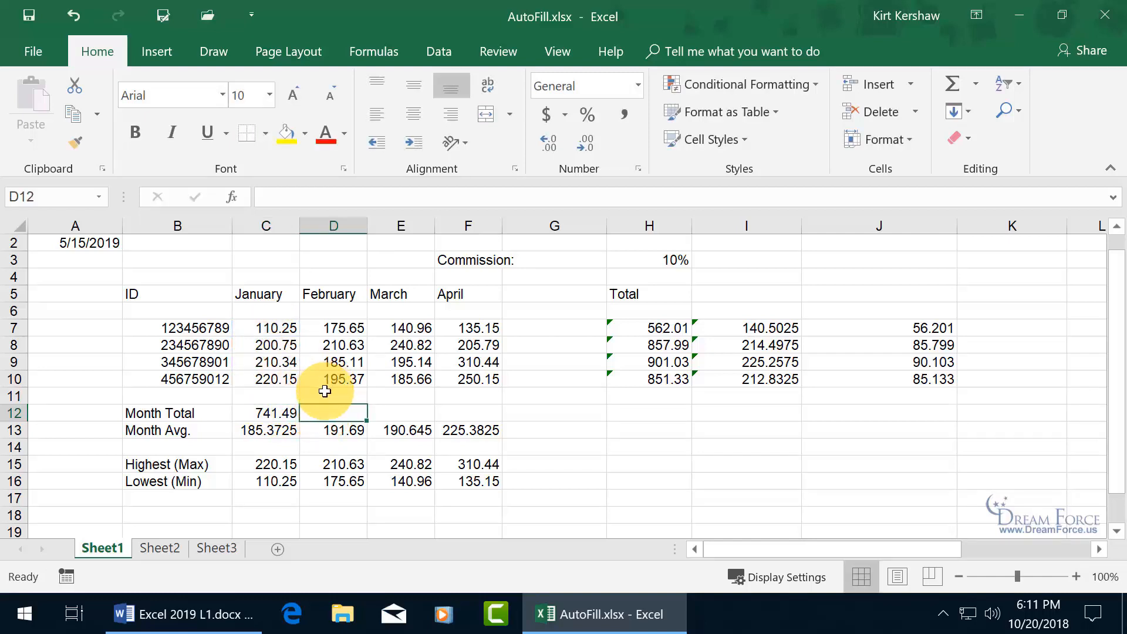
pyautogui.click(284, 415)
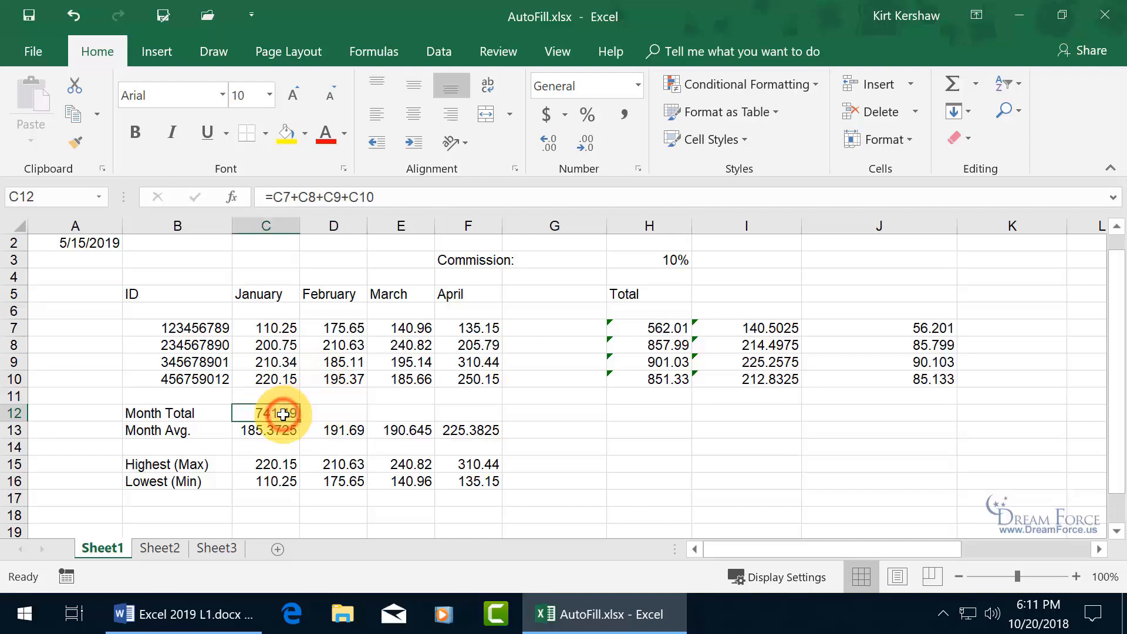
pyautogui.click(323, 412)
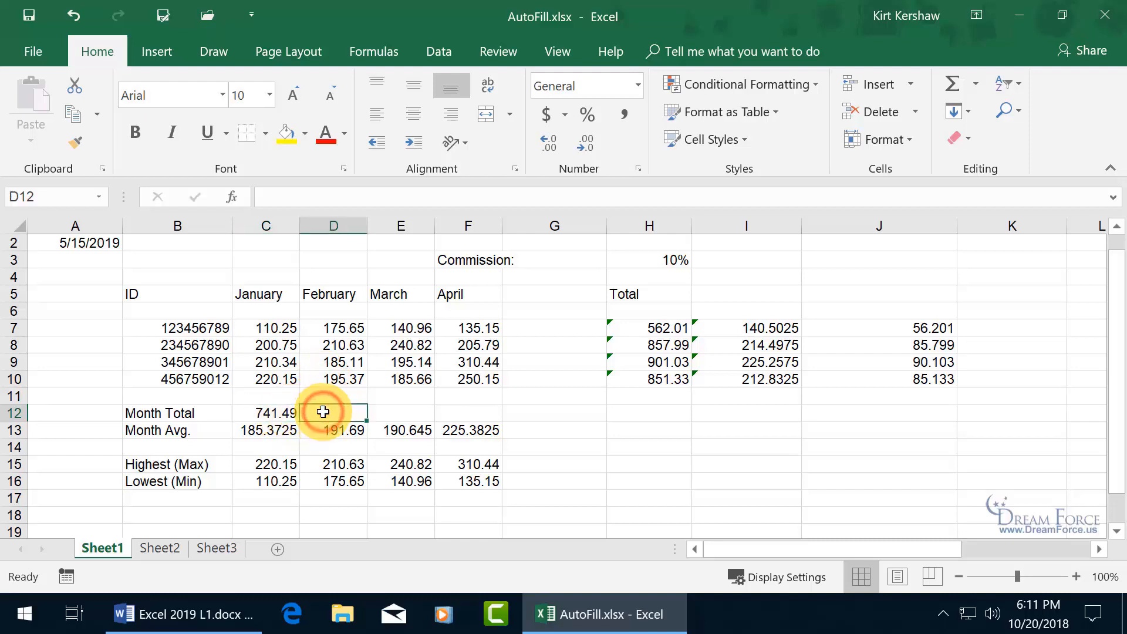
pyautogui.click(283, 415)
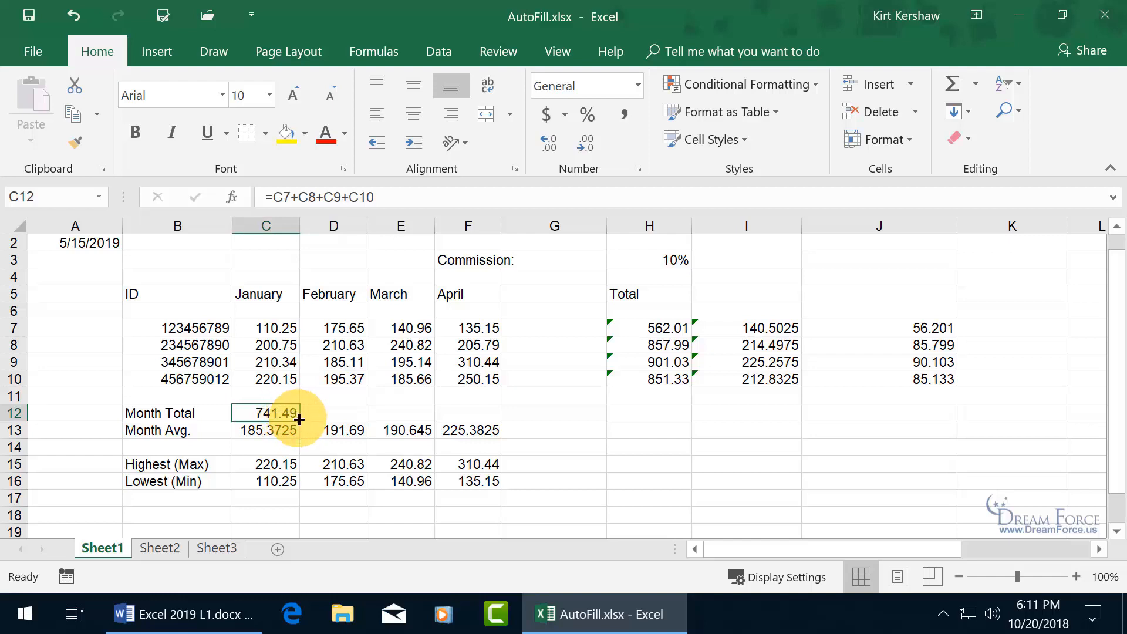
pyautogui.moveTo(300, 421); pyautogui.dragTo(491, 418)
pyautogui.click(353, 417)
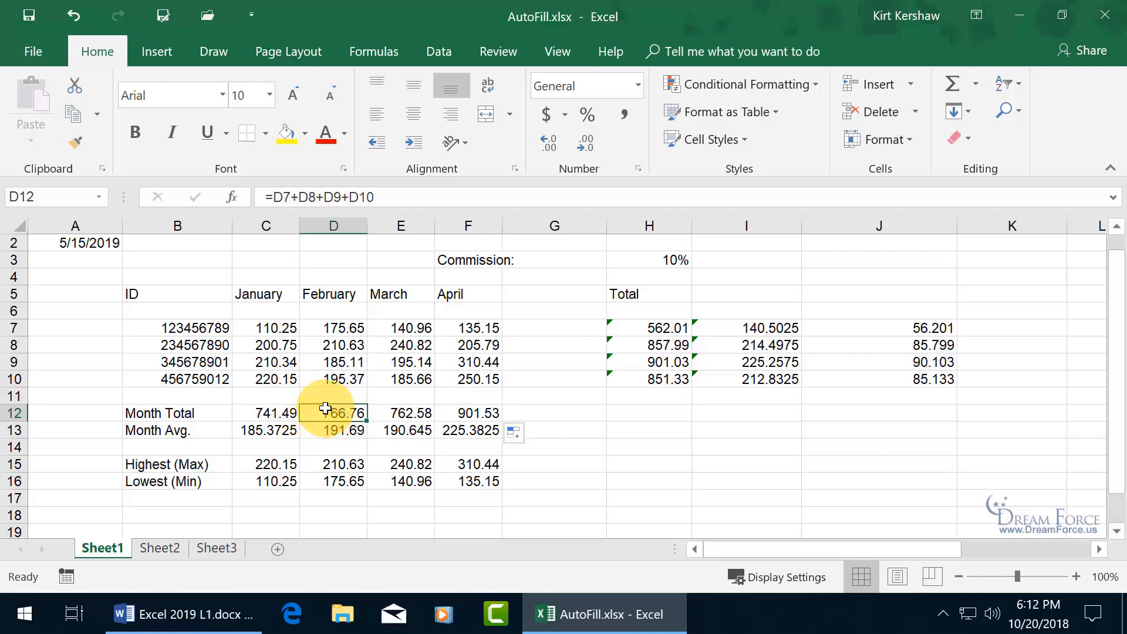
pyautogui.click(420, 415)
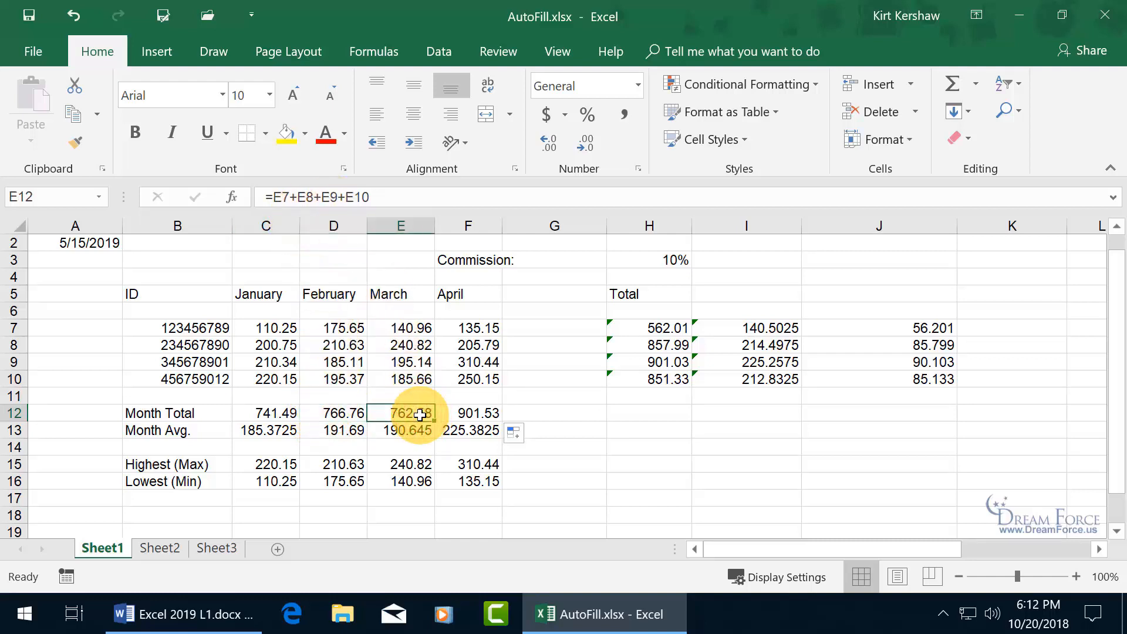
pyautogui.click(487, 416)
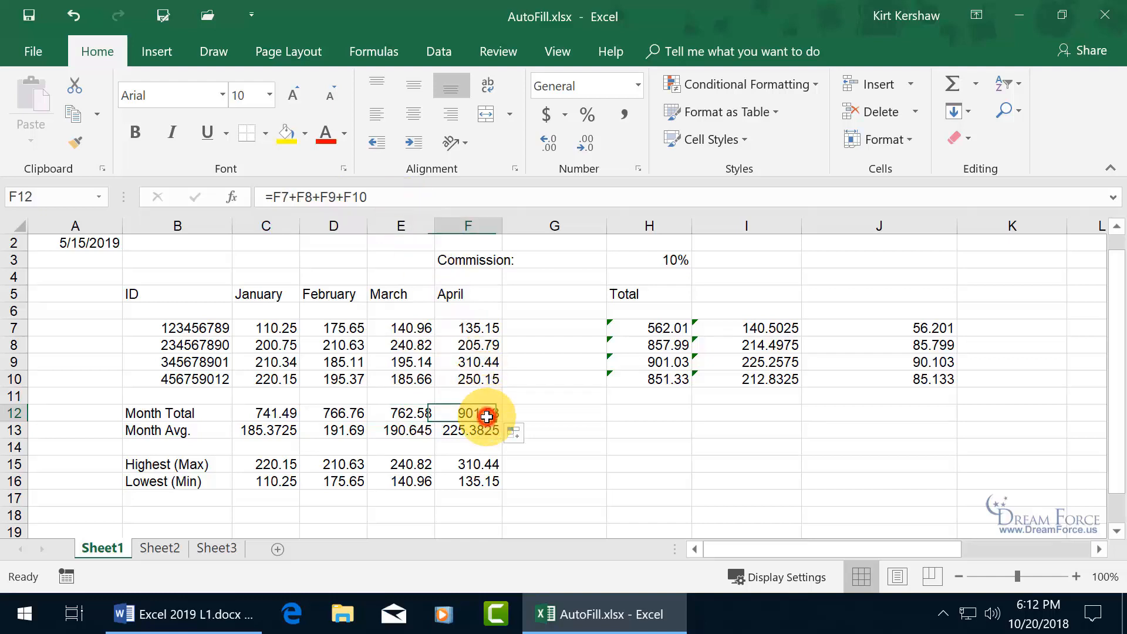
pyautogui.click(554, 327)
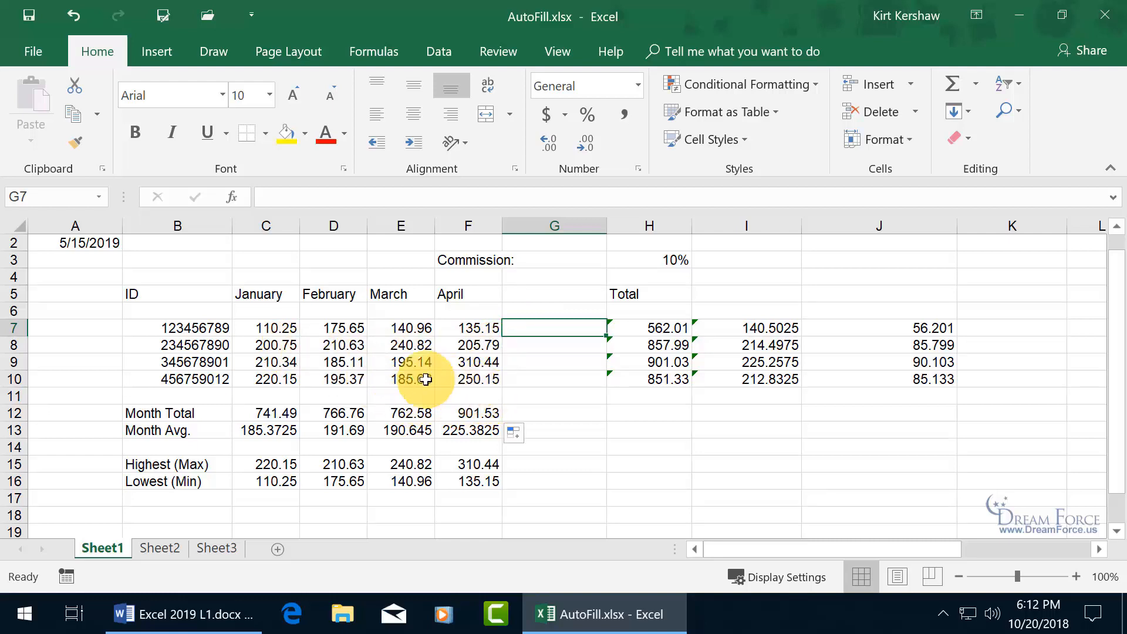
# - Format B16's Lowest (Min) label in bold, italic and red font, then fill it into B17
pyautogui.scroll(-1, 407, 380)
pyautogui.scroll(-1, 407, 380)
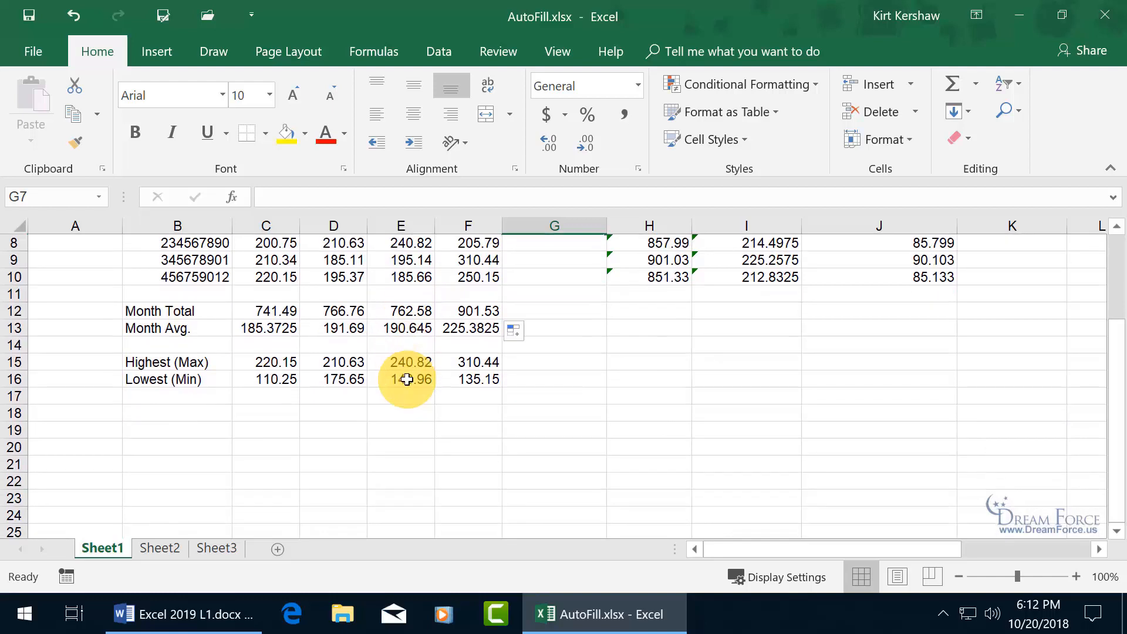
pyautogui.click(1119, 536)
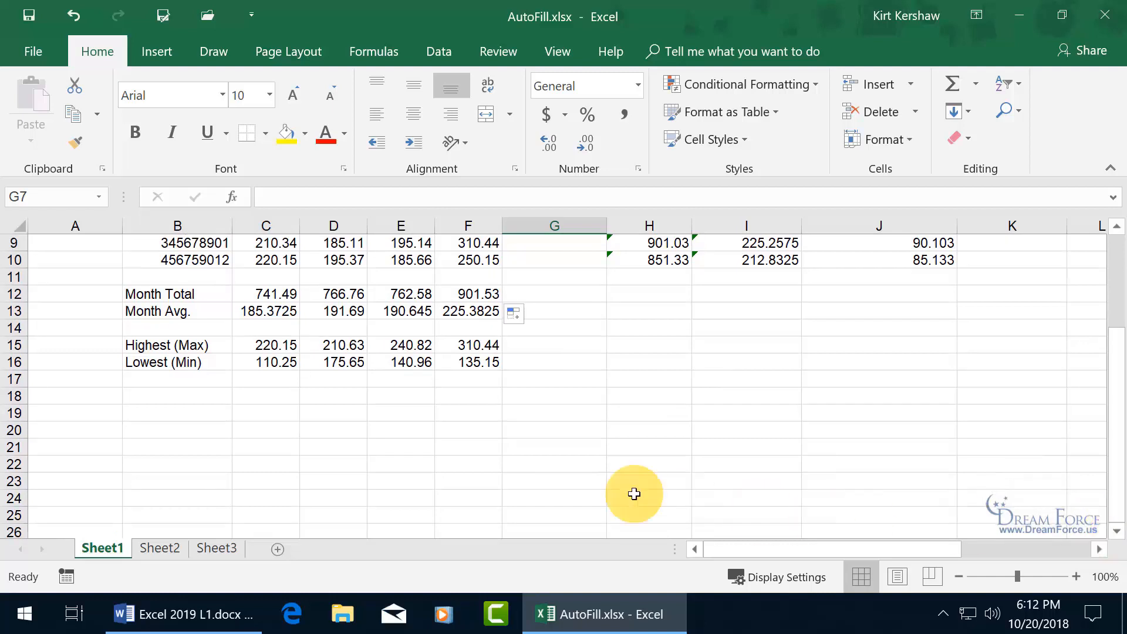
pyautogui.click(193, 363)
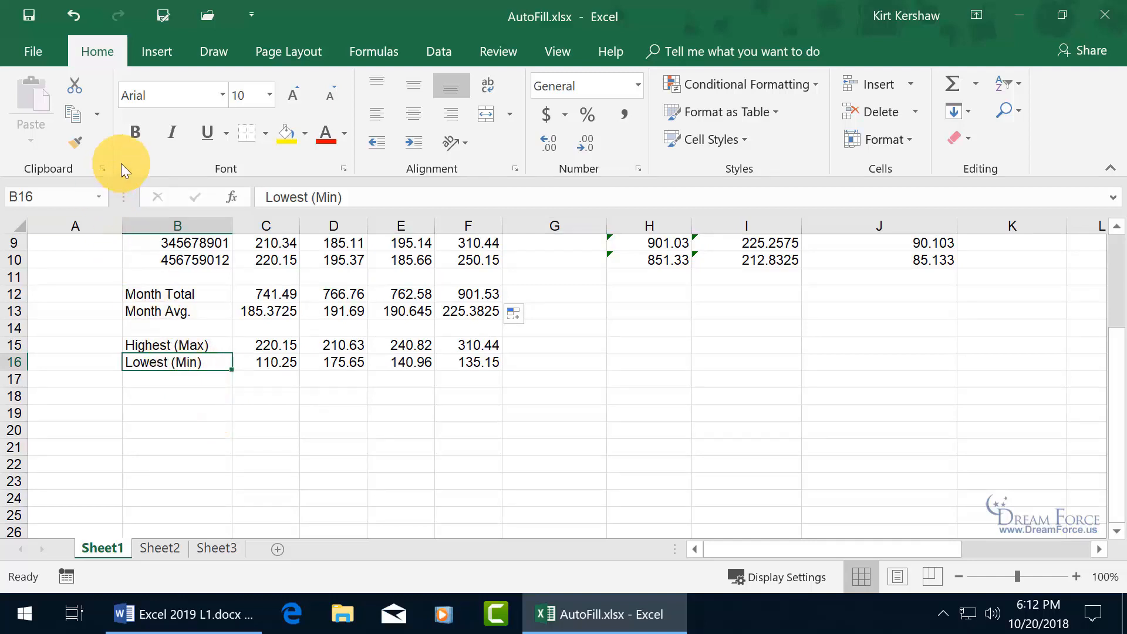
pyautogui.click(134, 136)
pyautogui.click(172, 134)
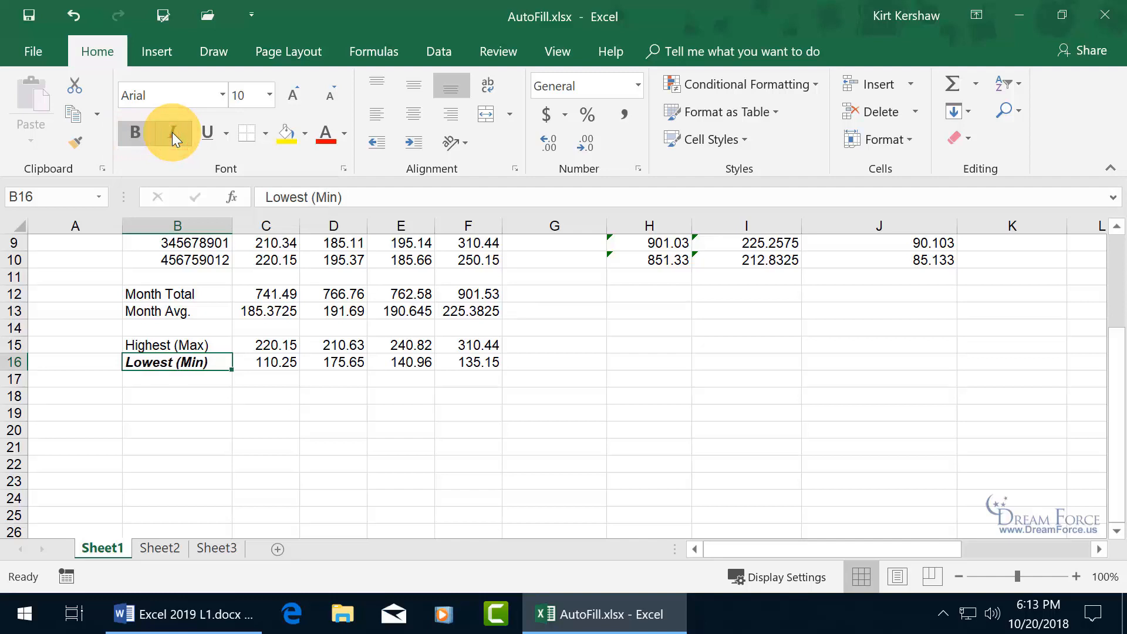
pyautogui.click(346, 135)
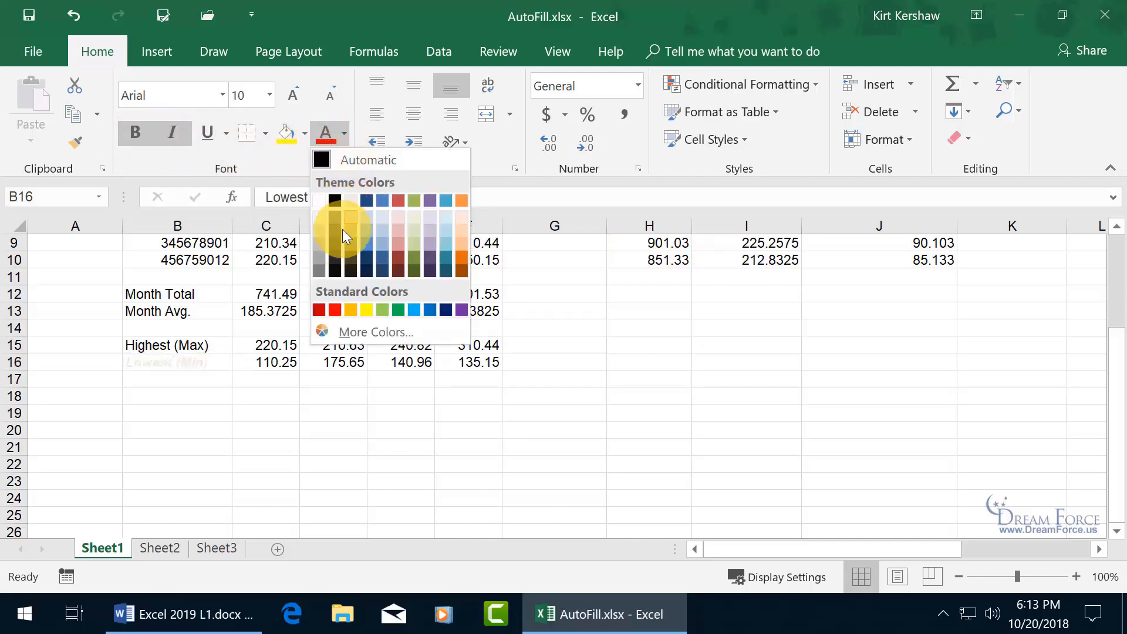
pyautogui.click(337, 309)
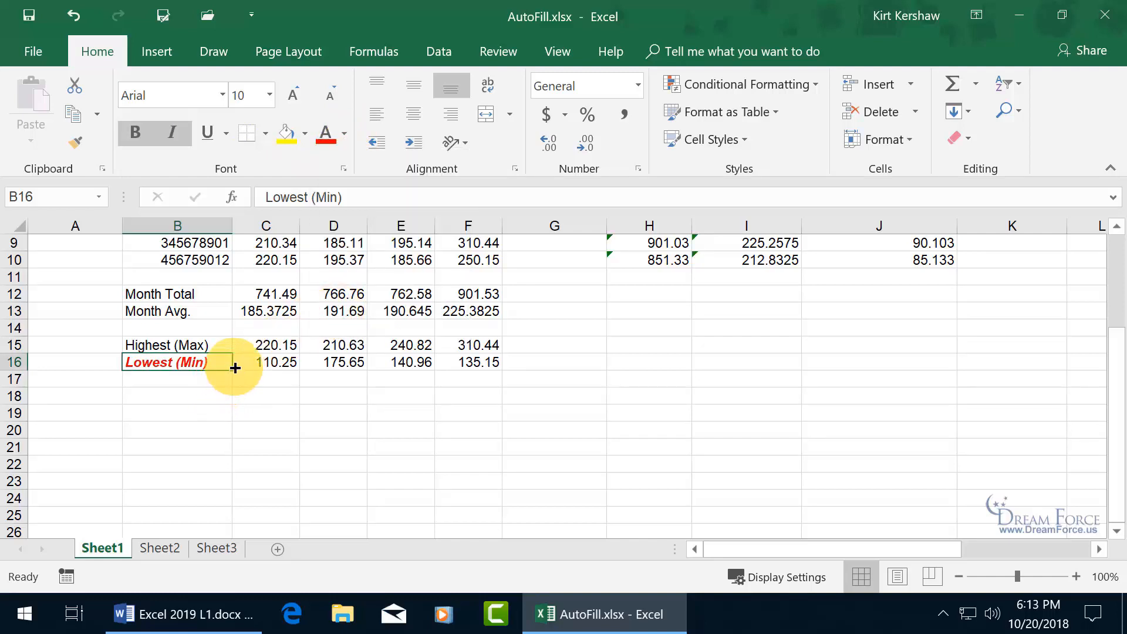
pyautogui.moveTo(235, 368); pyautogui.dragTo(234, 390)
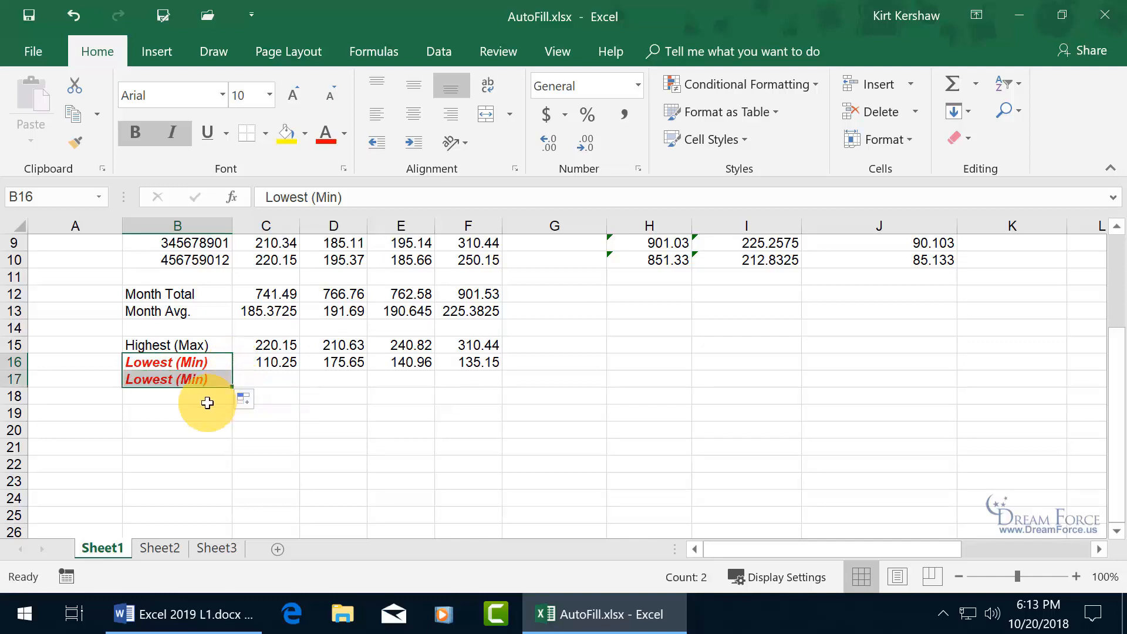
# - Switch B17's fill to formatting only and type the word Type into it
pyautogui.click(253, 400)
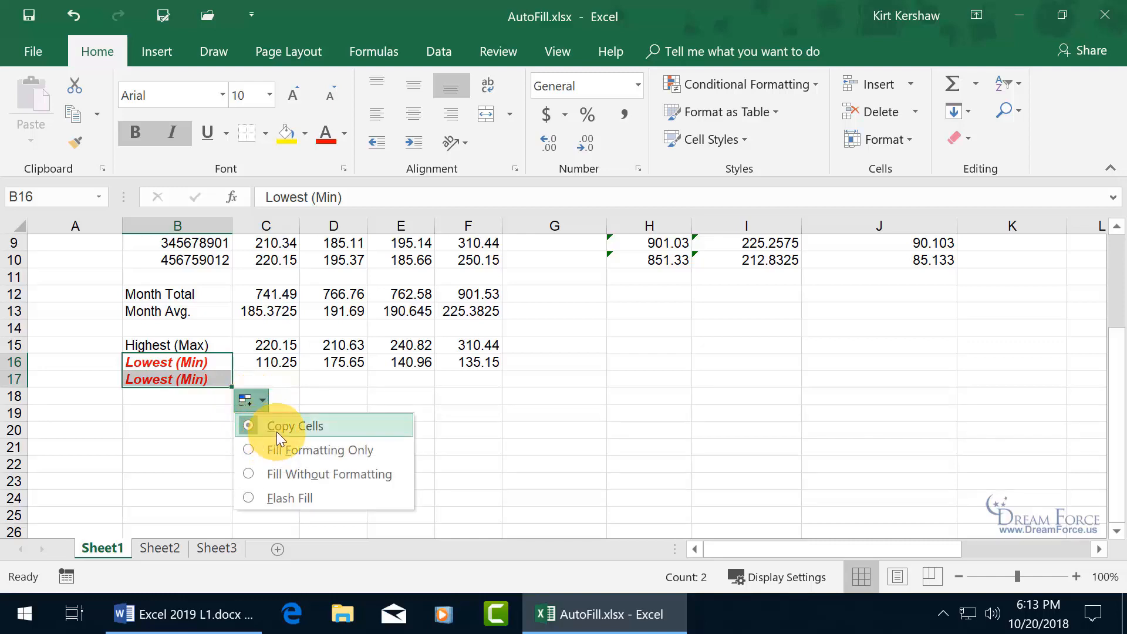
pyautogui.click(251, 450)
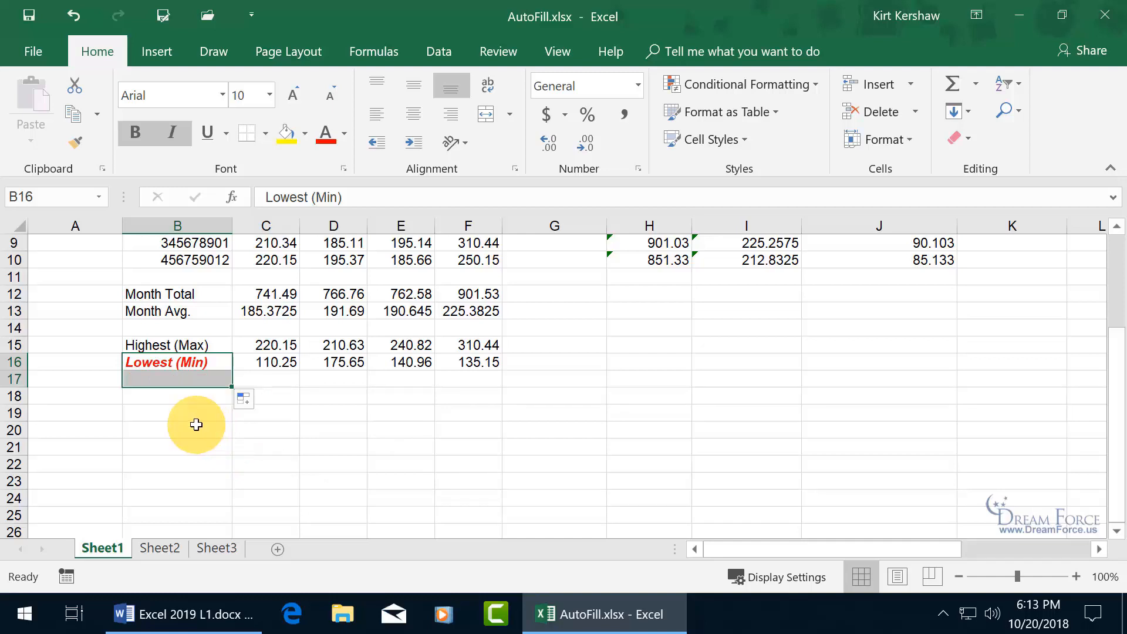
pyautogui.click(189, 382)
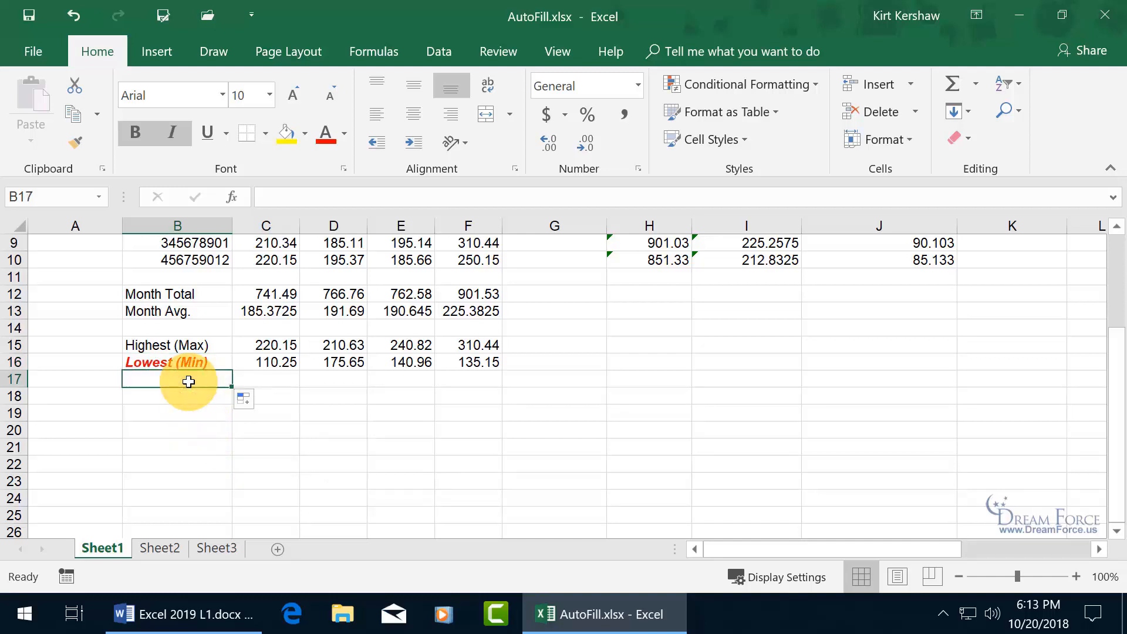
pyautogui.doubleClick(189, 382)
pyautogui.write('Type')
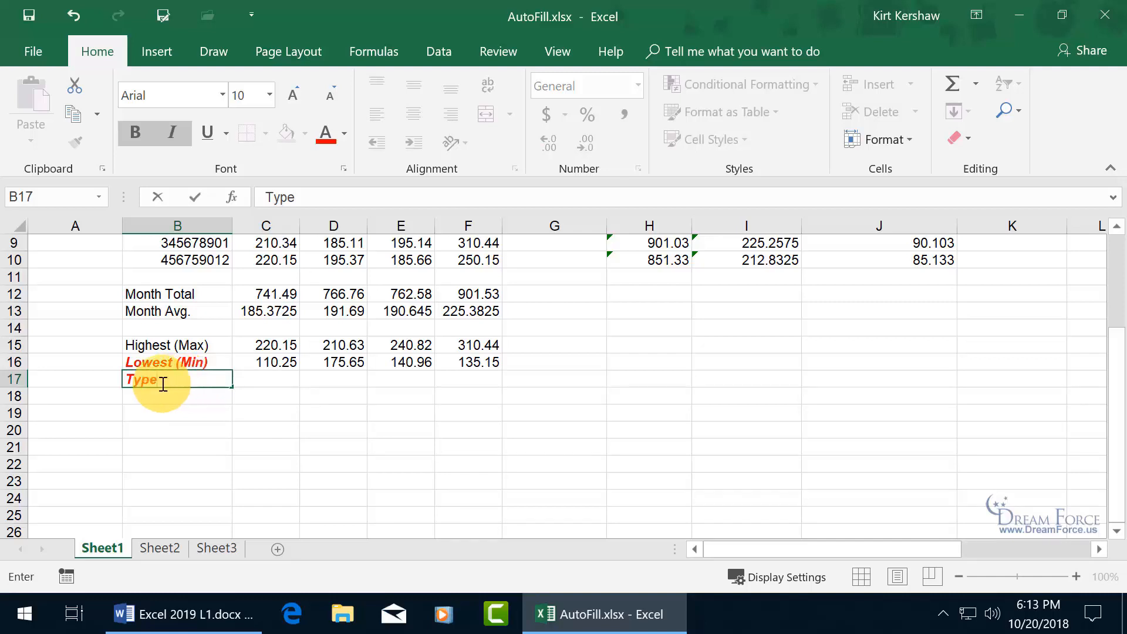
# - Undo the typed word and the earlier fill, leaving B17 empty
pyautogui.click(76, 14)
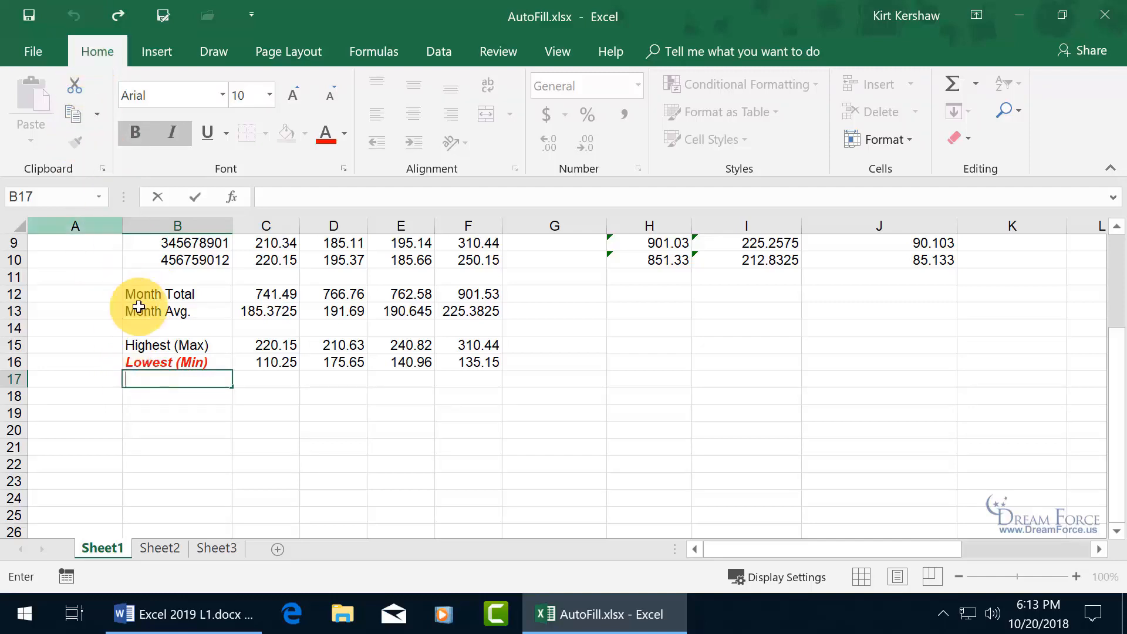
pyautogui.press('Escape')
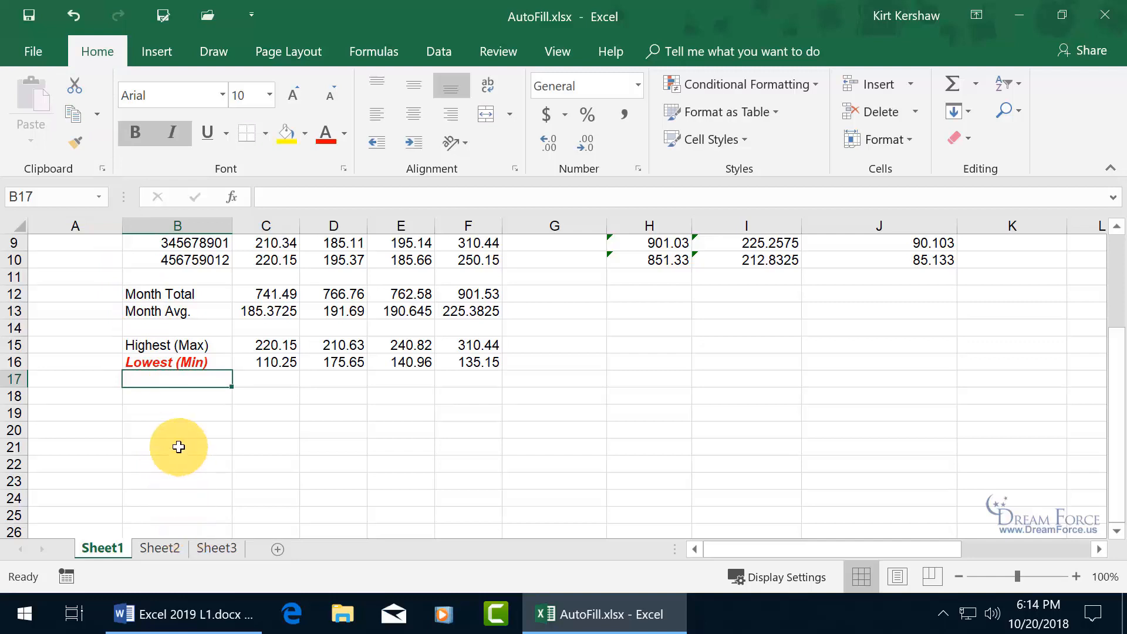
pyautogui.click(70, 17)
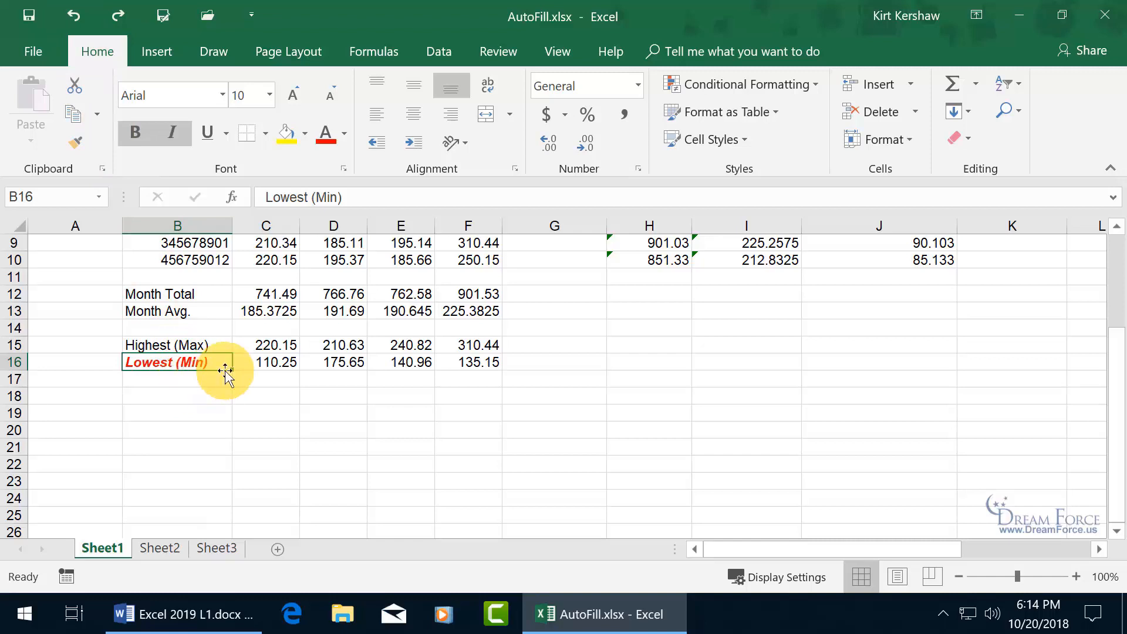
# - Drag-fill Lowest (Min) into B17 without formatting, then undo that fill twice
pyautogui.moveTo(233, 371); pyautogui.dragTo(232, 389)
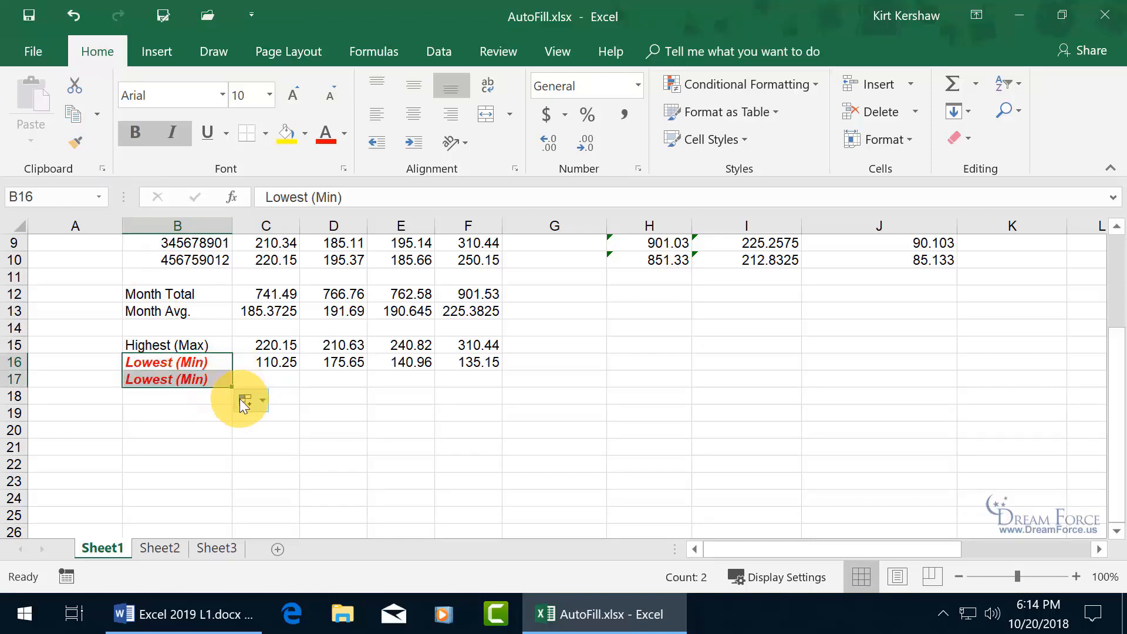
pyautogui.click(246, 401)
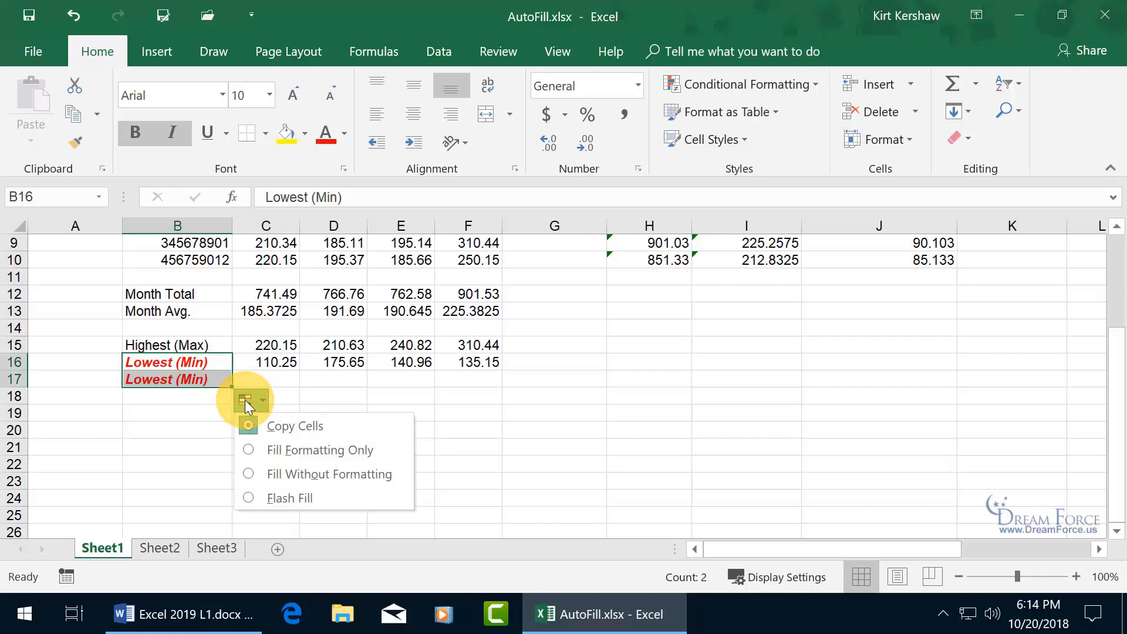
pyautogui.click(251, 473)
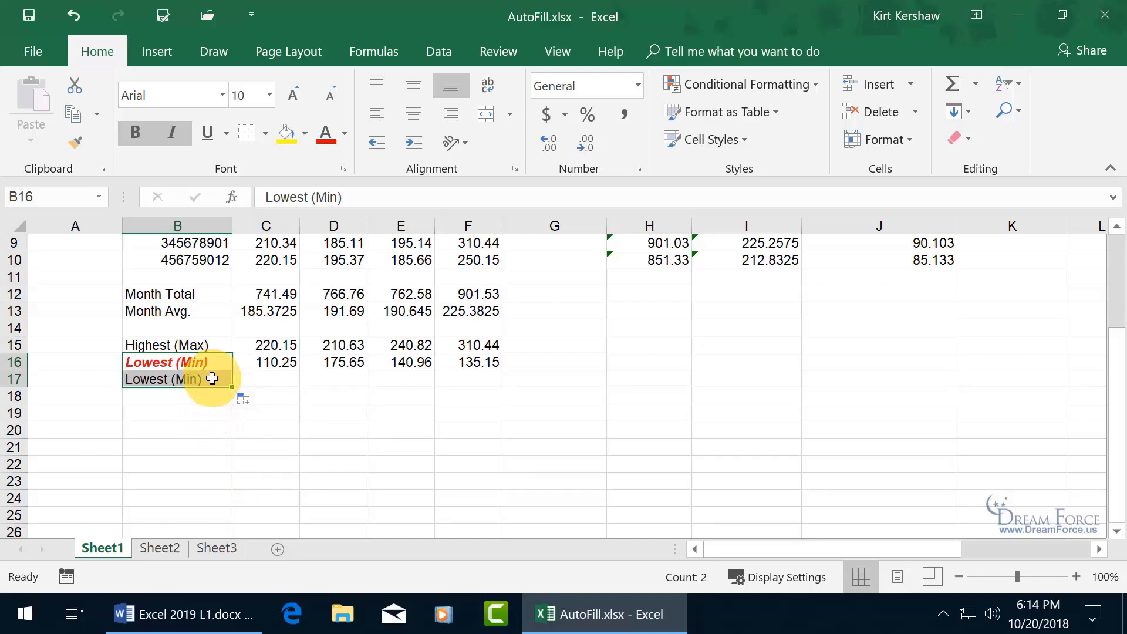
pyautogui.click(244, 399)
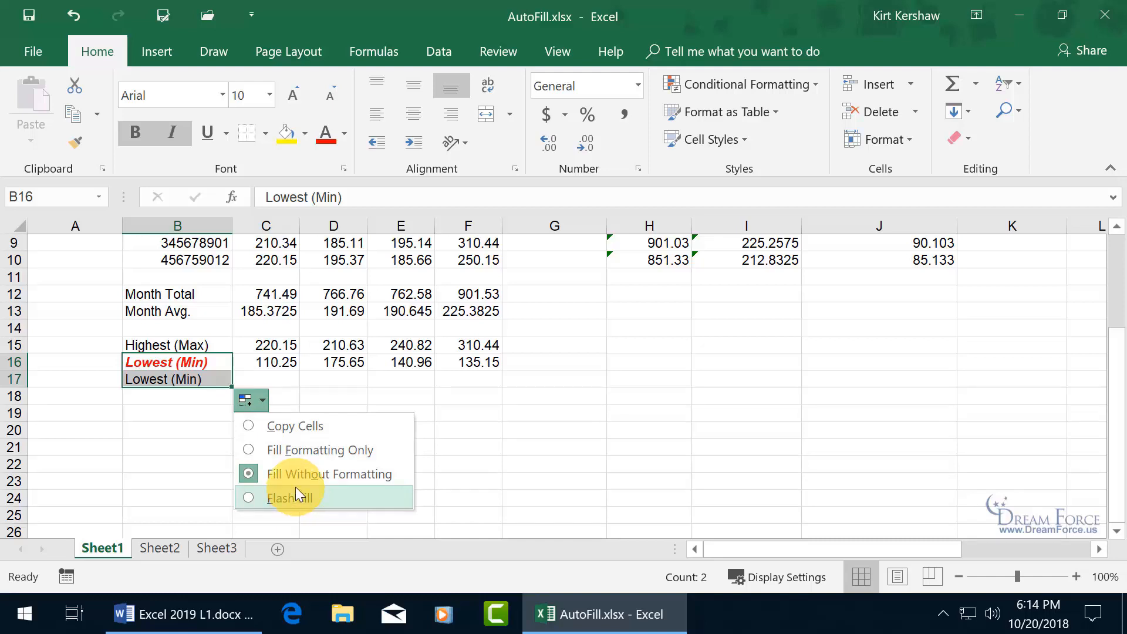
pyautogui.click(280, 378)
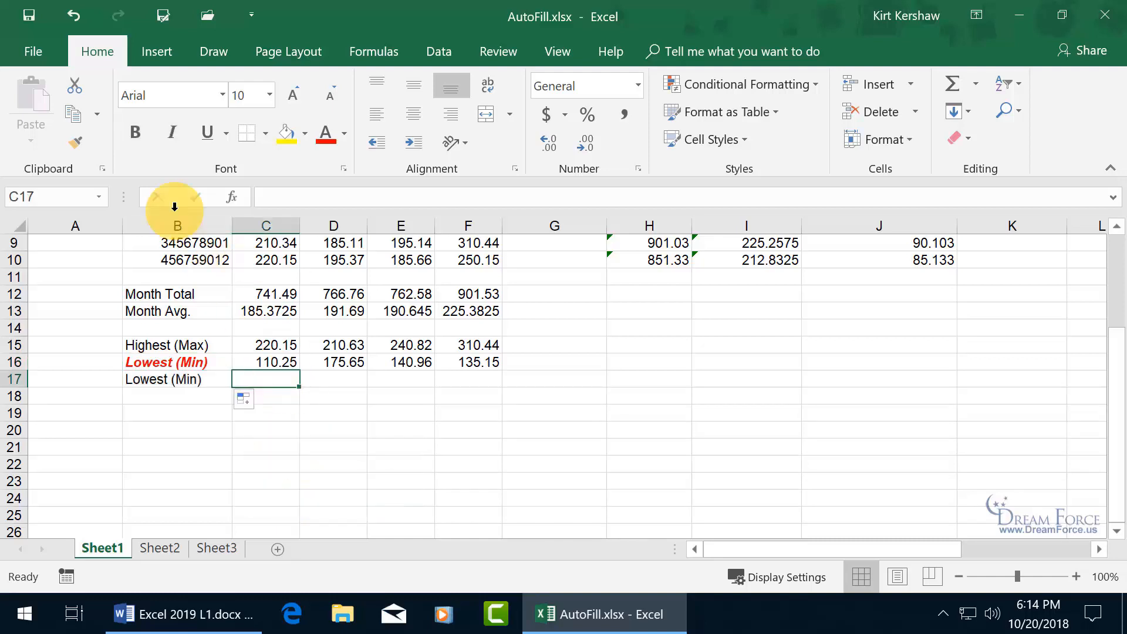
pyautogui.click(70, 14)
pyautogui.click(70, 14)
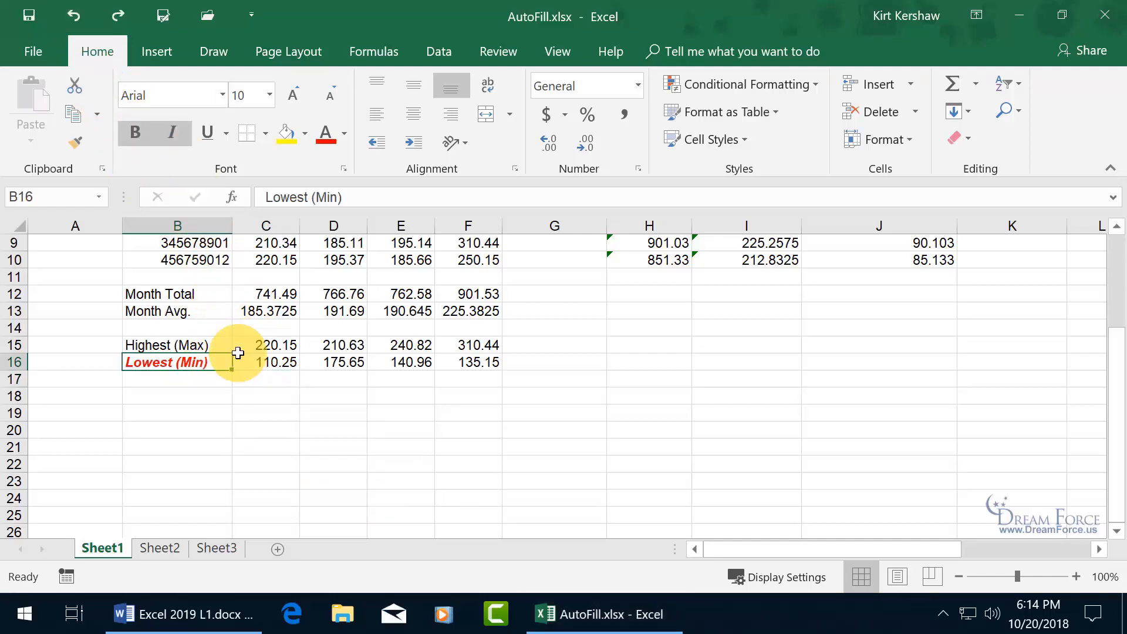
# - Fill B17 from B16 with Ctrl+D, keeping the red bold italic formatting
pyautogui.click(209, 383)
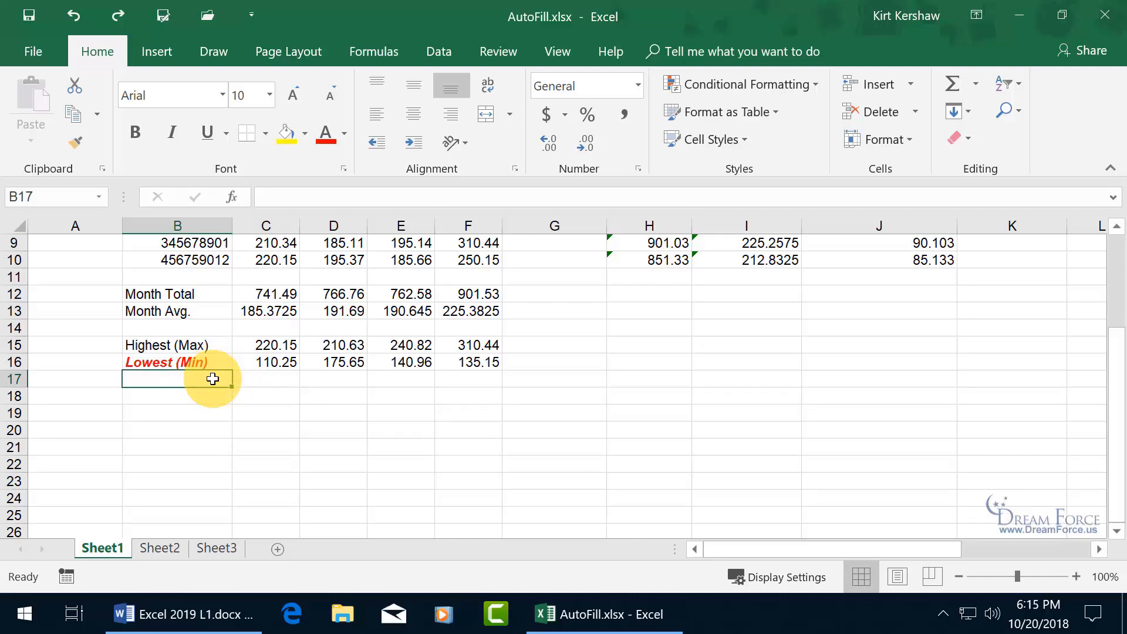
pyautogui.hotkey('ctrl', 'd')
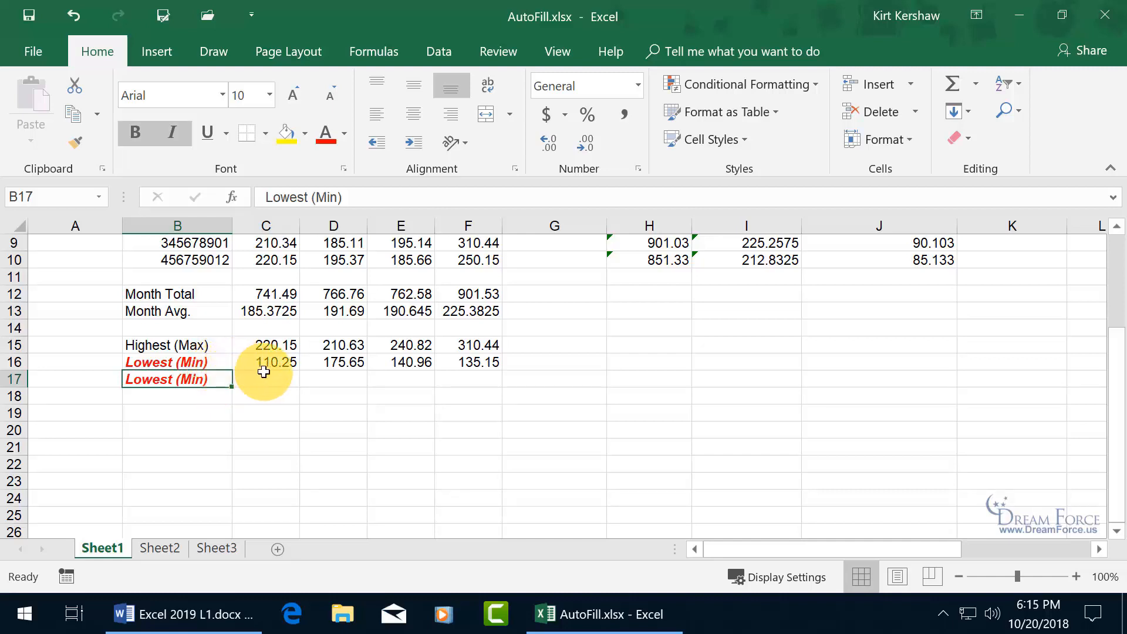
pyautogui.click(280, 380)
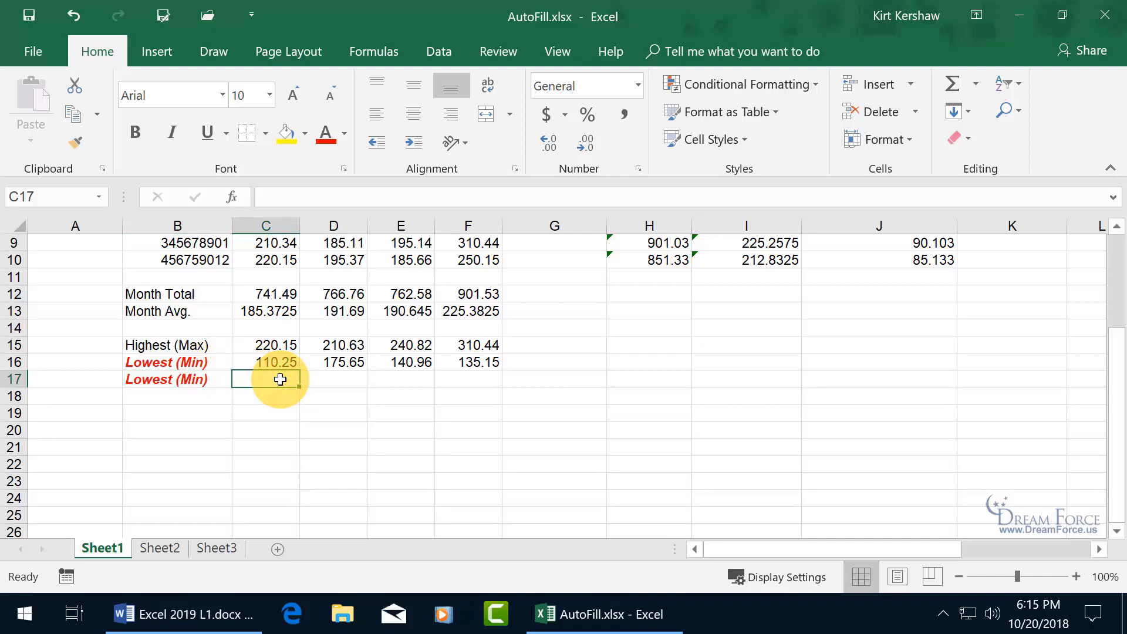
# - Paste the MIN formula into C17 and shift its range to C7:C10, then undo both C17 and B17
pyautogui.hotkey('ctrl', 'v')
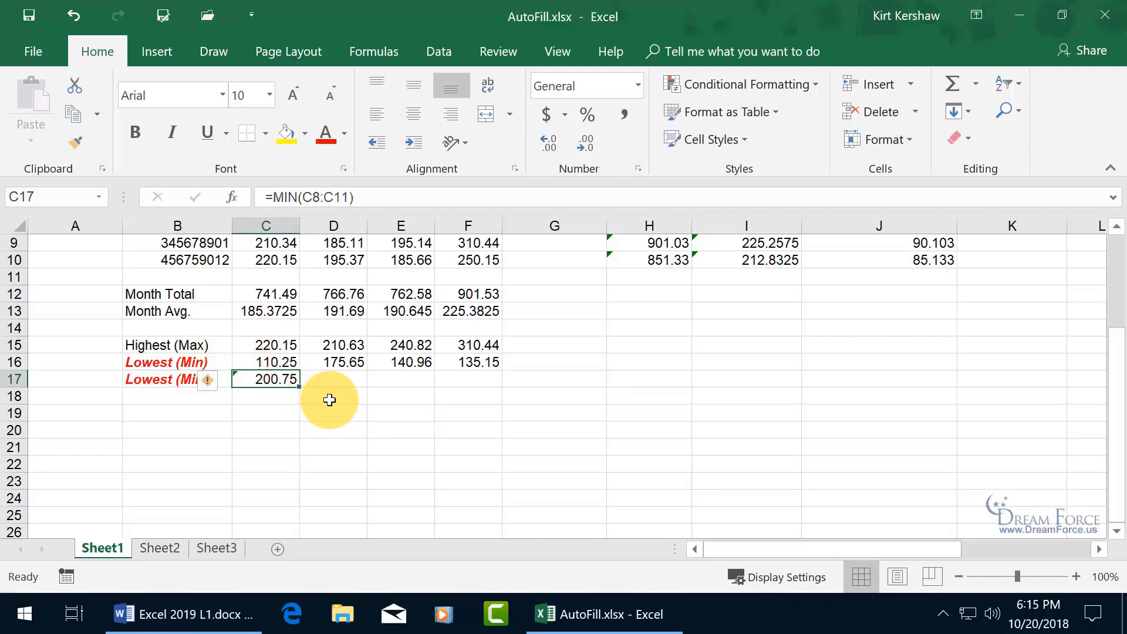
pyautogui.scroll(1, 333, 398)
pyautogui.scroll(1, 333, 398)
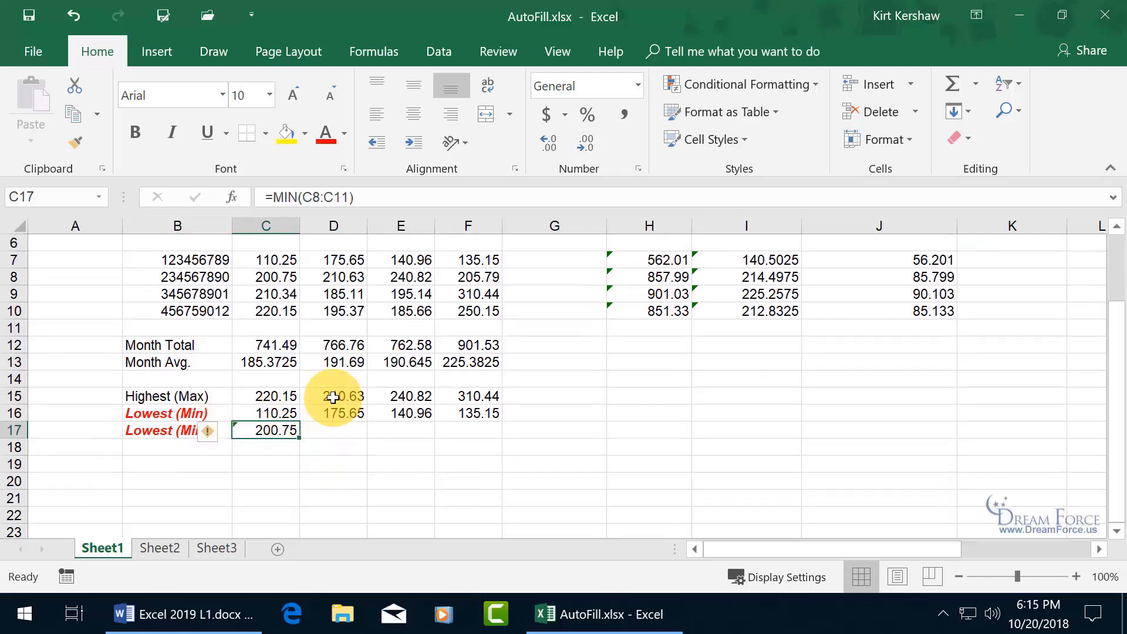
pyautogui.doubleClick(269, 432)
pyautogui.scroll(1, 499, 420)
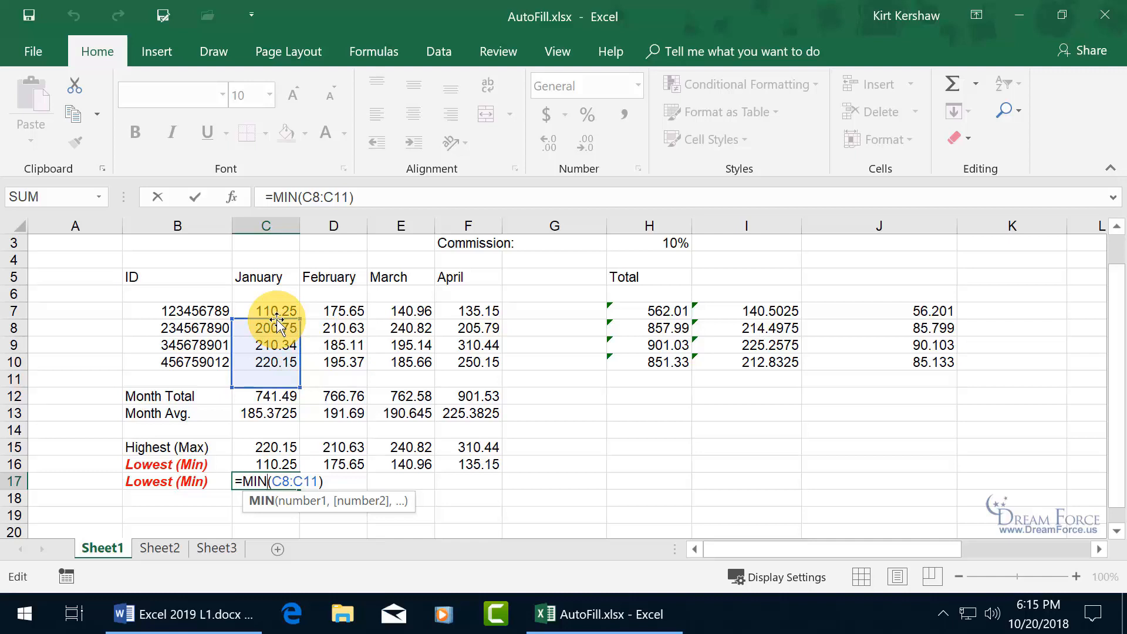
pyautogui.moveTo(277, 322); pyautogui.dragTo(276, 311)
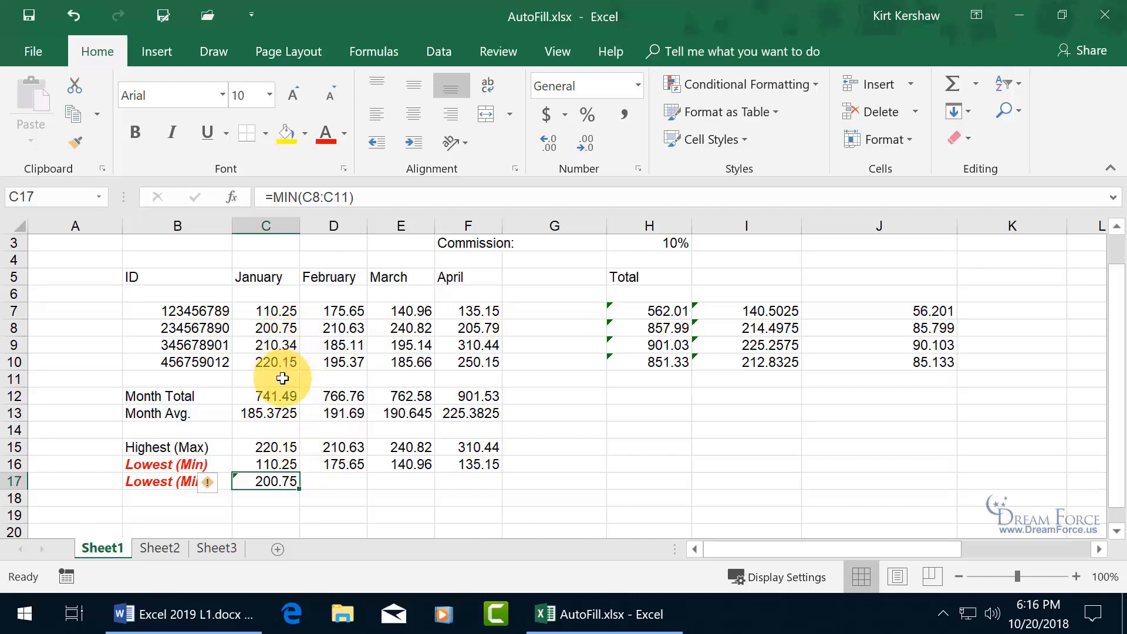
pyautogui.click(74, 24)
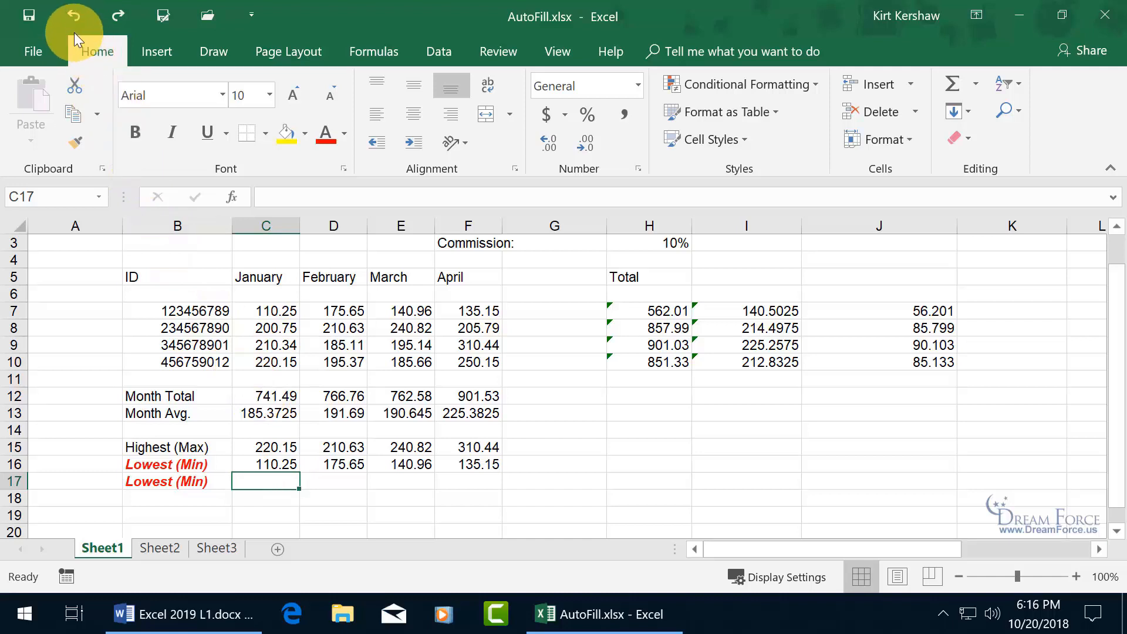
pyautogui.click(72, 19)
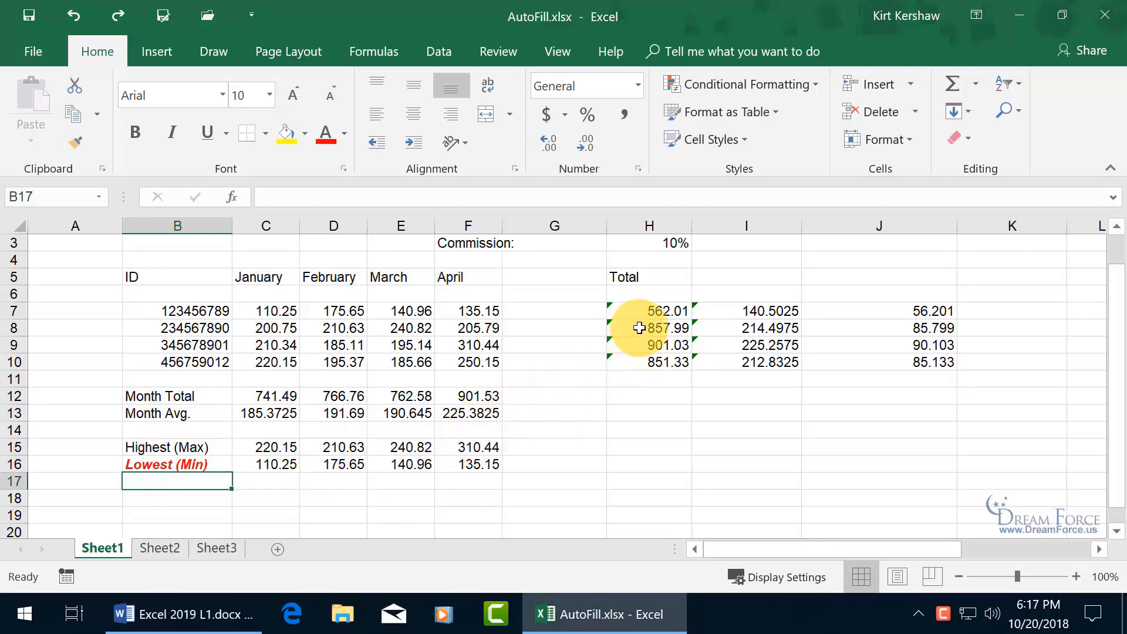
pyautogui.moveTo(643, 326); pyautogui.dragTo(648, 362)
pyautogui.press('Delete')
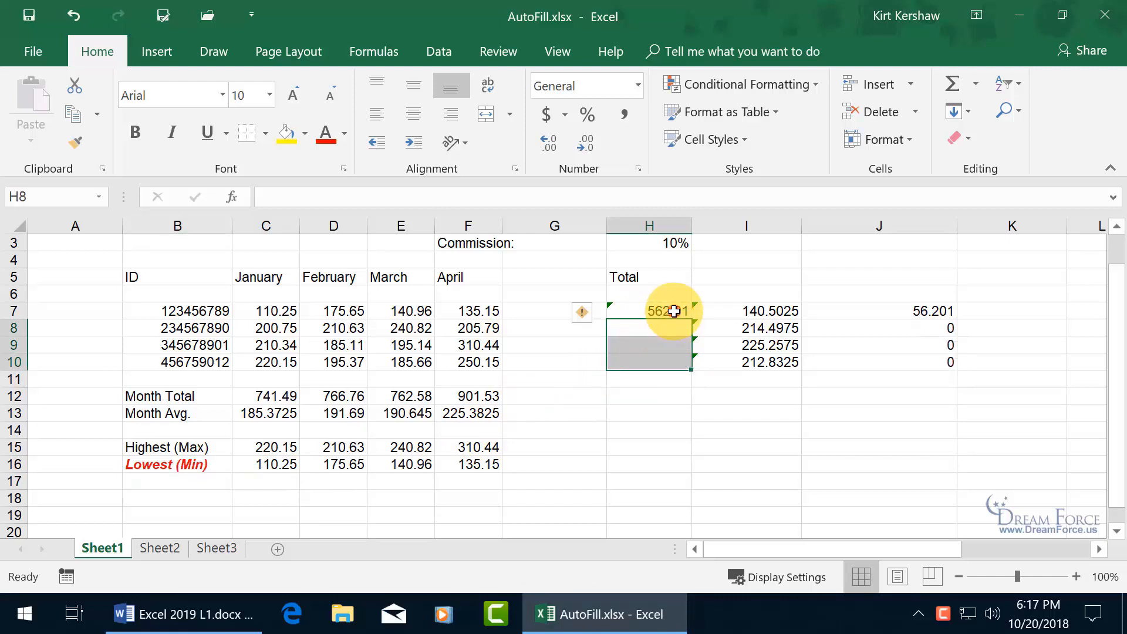
pyautogui.click(674, 315)
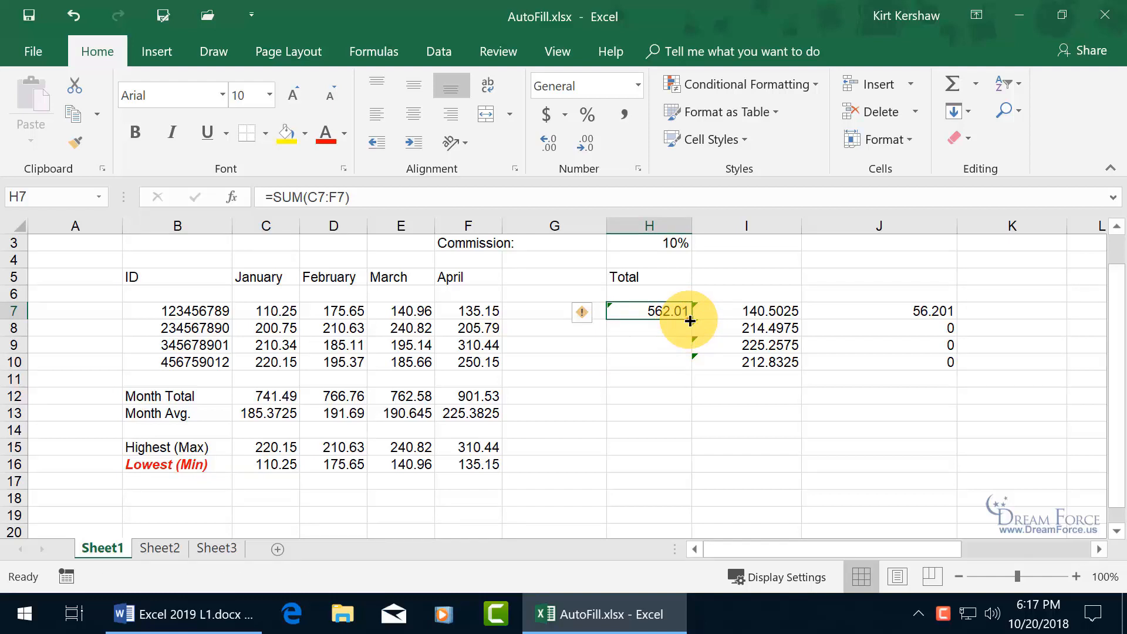
pyautogui.doubleClick(690, 321)
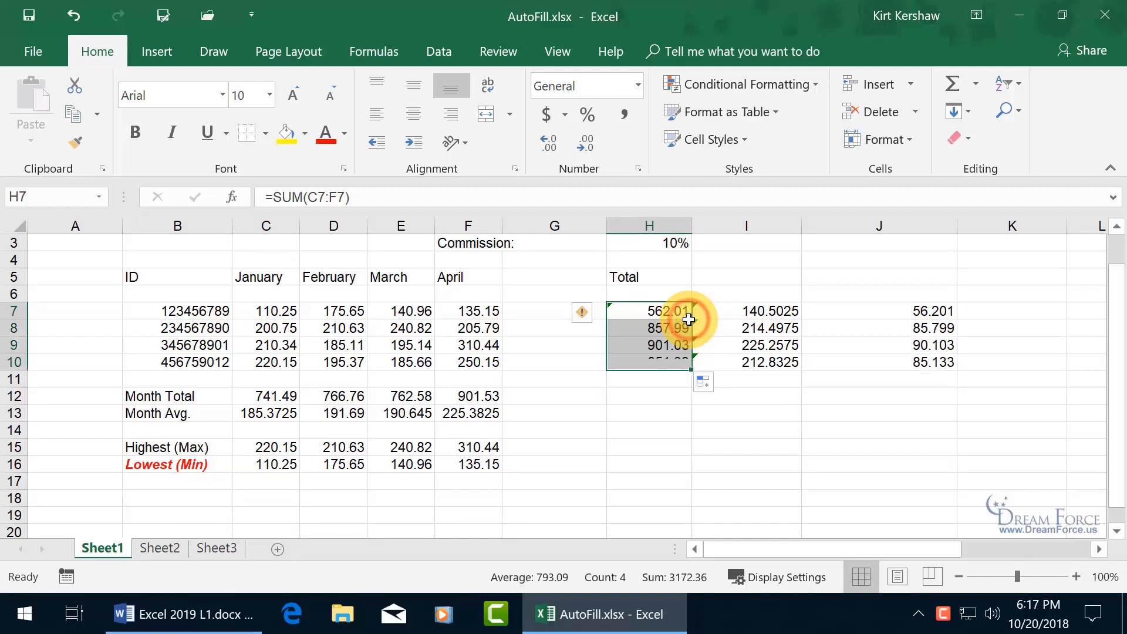
pyautogui.moveTo(665, 313); pyautogui.dragTo(668, 343)
pyautogui.press('Delete')
pyautogui.click(681, 364)
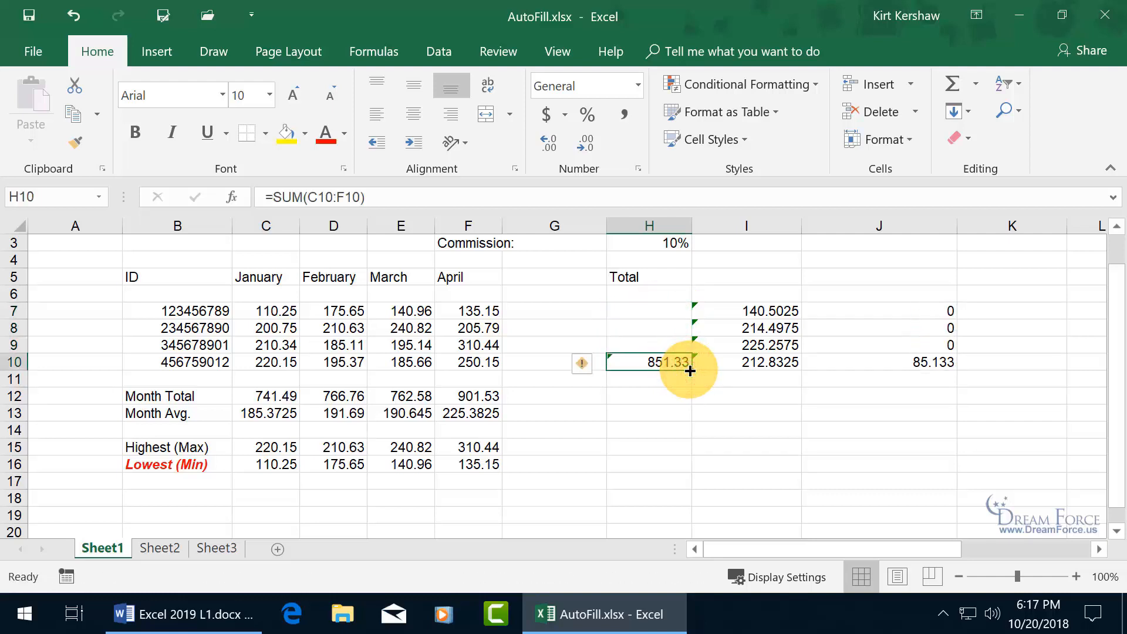
pyautogui.click(74, 18)
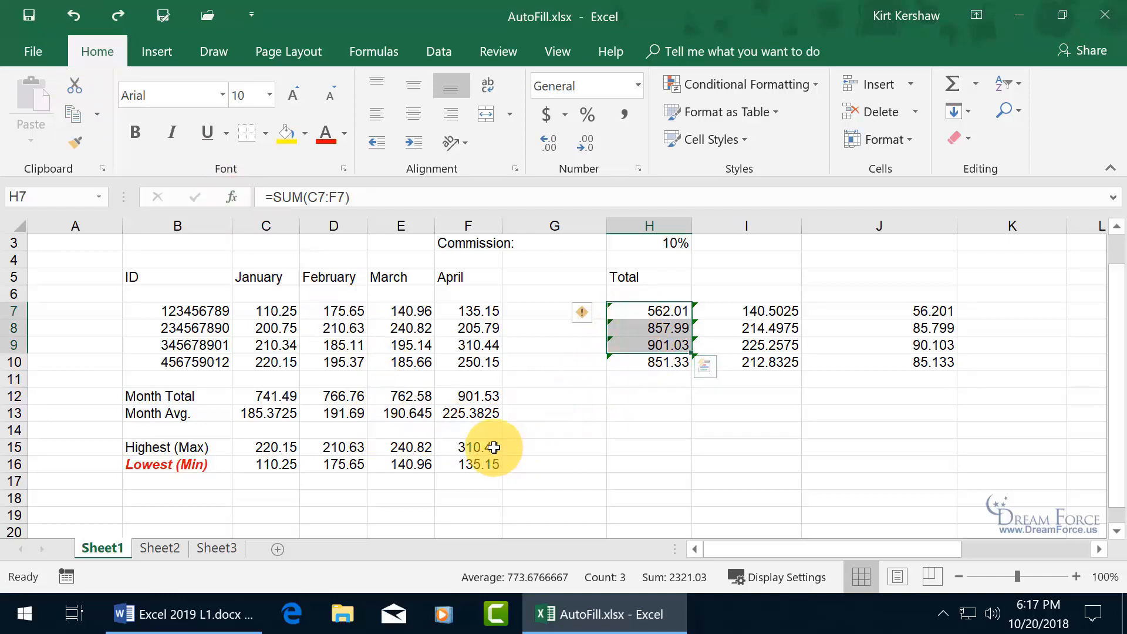
pyautogui.click(517, 447)
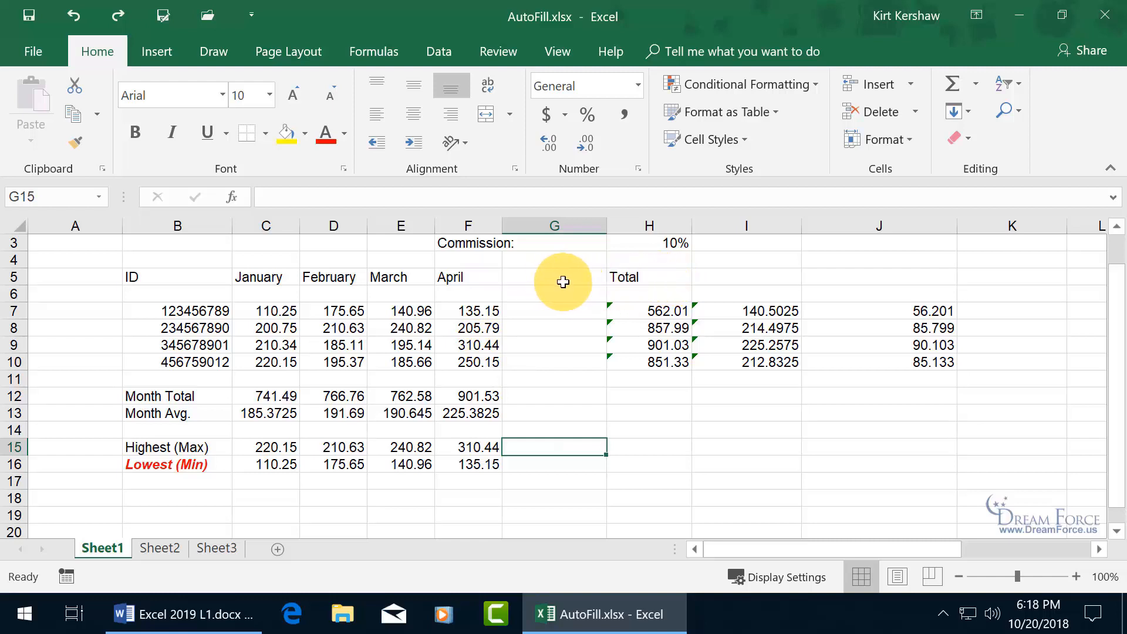
pyautogui.moveTo(276, 279); pyautogui.dragTo(460, 273)
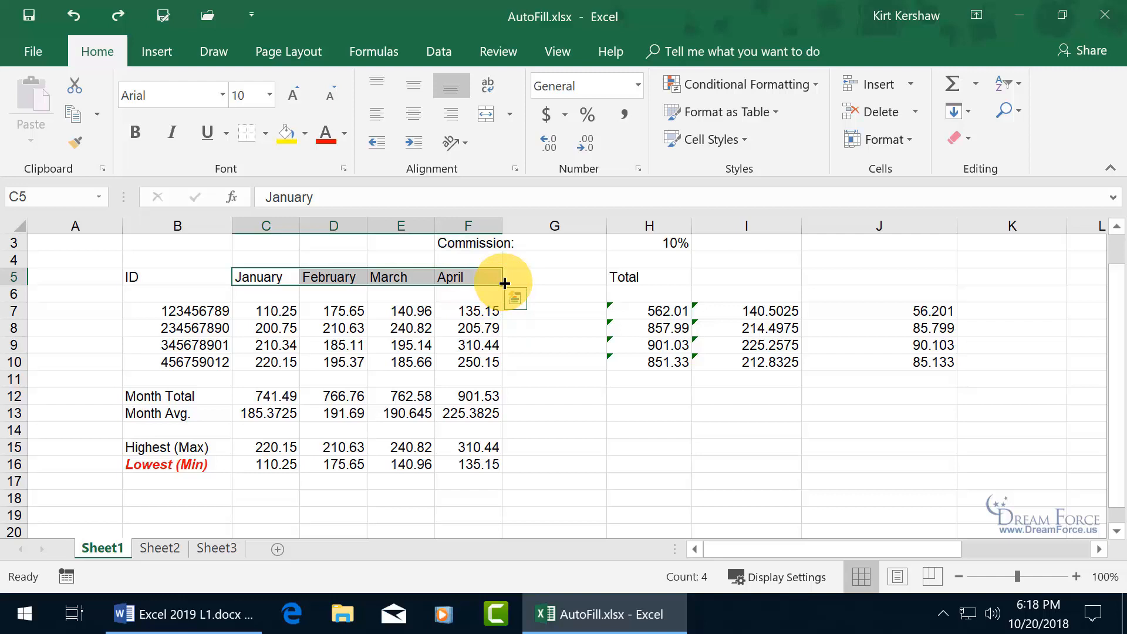
pyautogui.moveTo(505, 283); pyautogui.dragTo(787, 285)
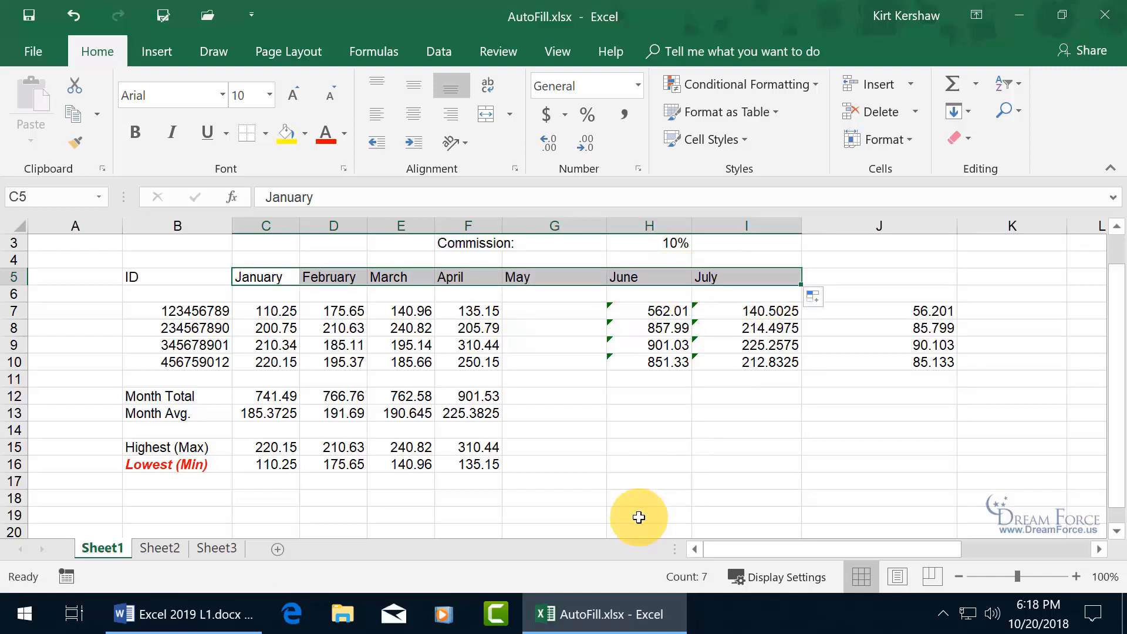
pyautogui.click(74, 16)
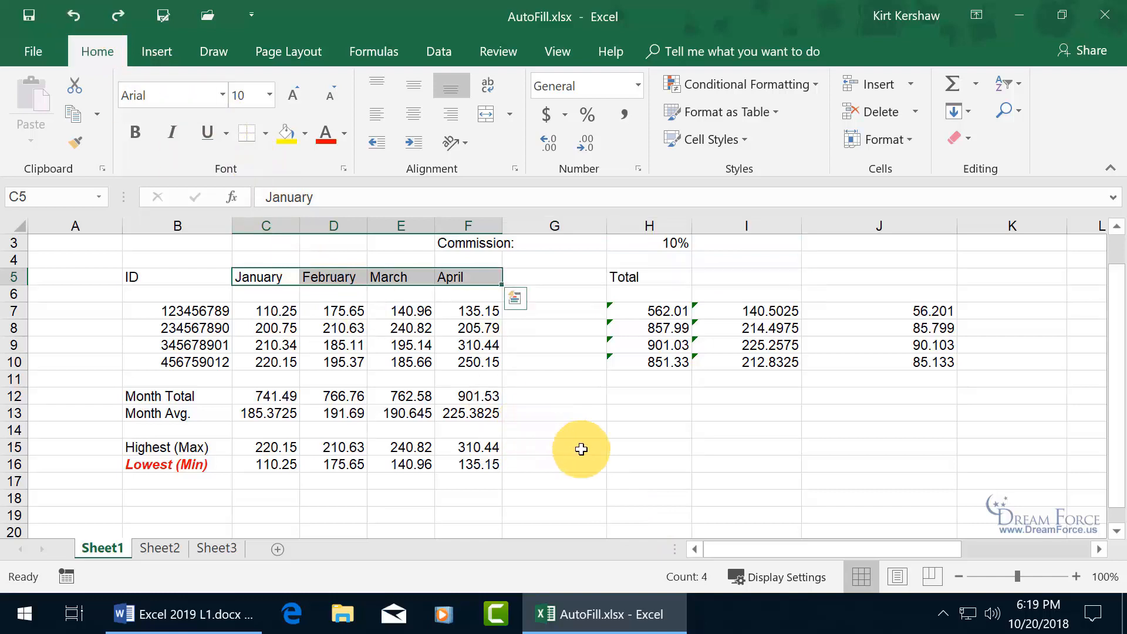
# - Enter 1 and 2 in H15:H16, fill the series down to H24, then clear it
pyautogui.click(622, 453)
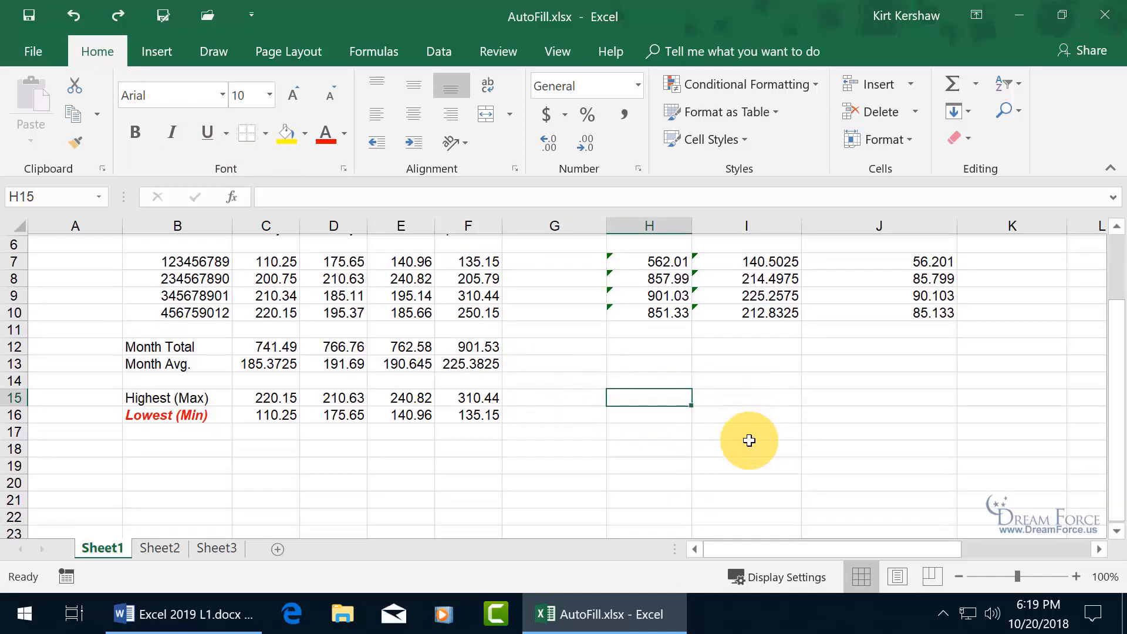
pyautogui.scroll(-1, 749, 440)
pyautogui.write('1')
pyautogui.press('Return')
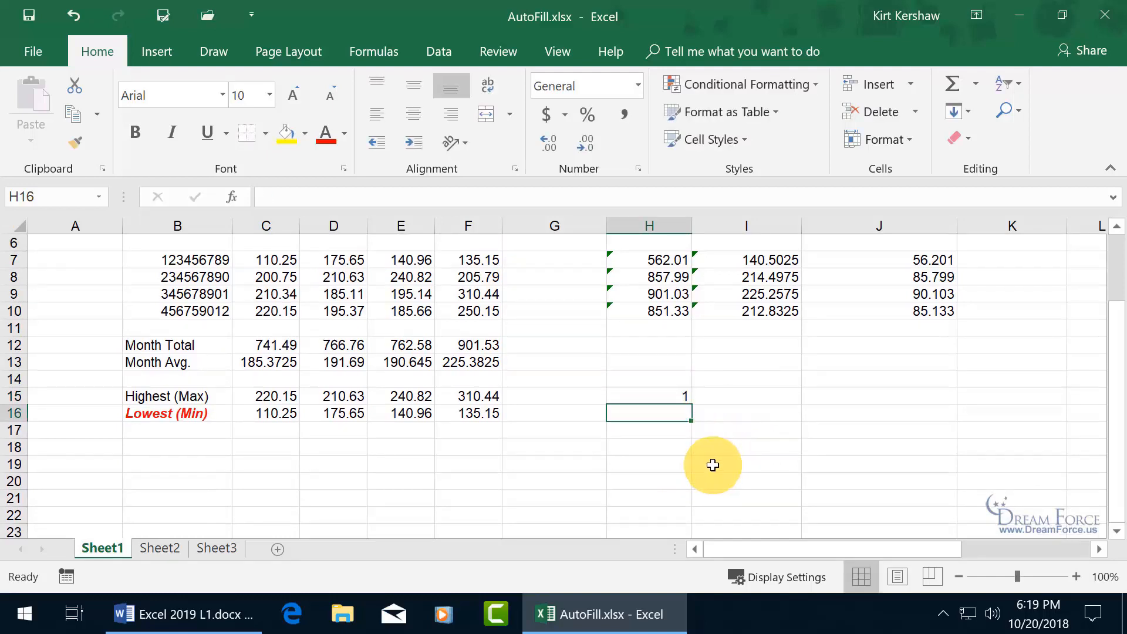
pyautogui.write('2')
pyautogui.press('Return')
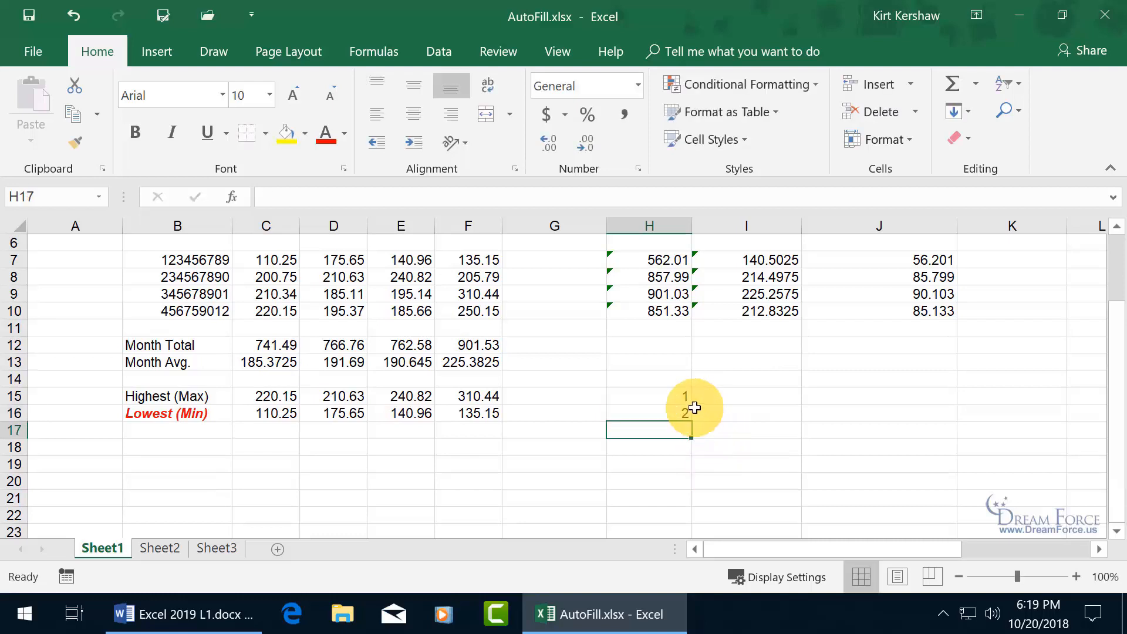
pyautogui.moveTo(682, 394); pyautogui.dragTo(684, 413)
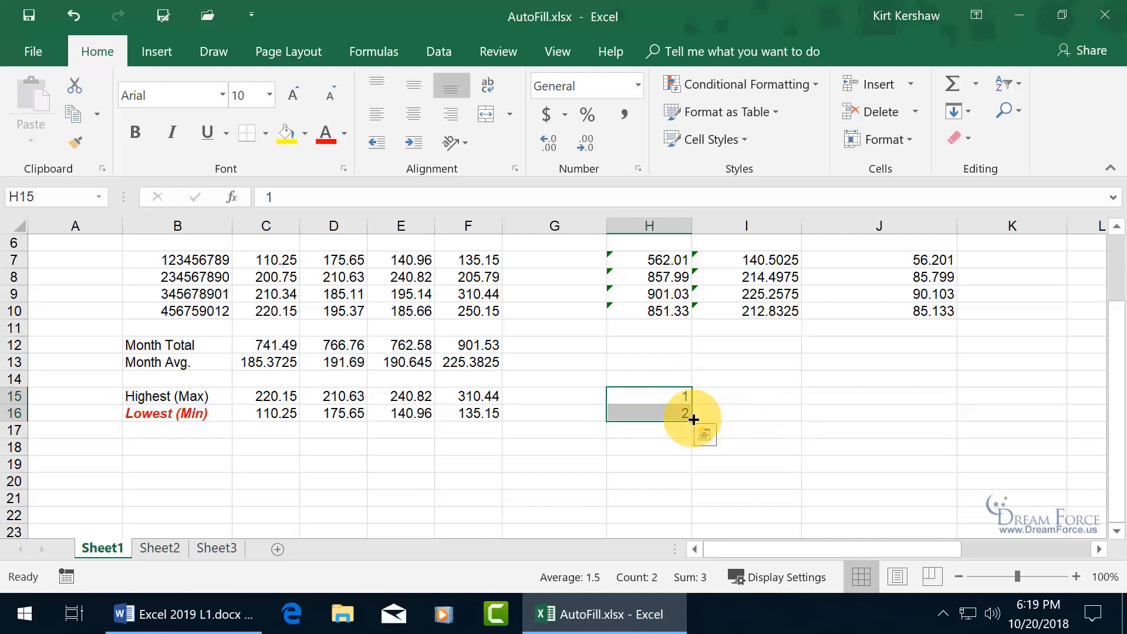
pyautogui.moveTo(692, 421); pyautogui.dragTo(681, 474)
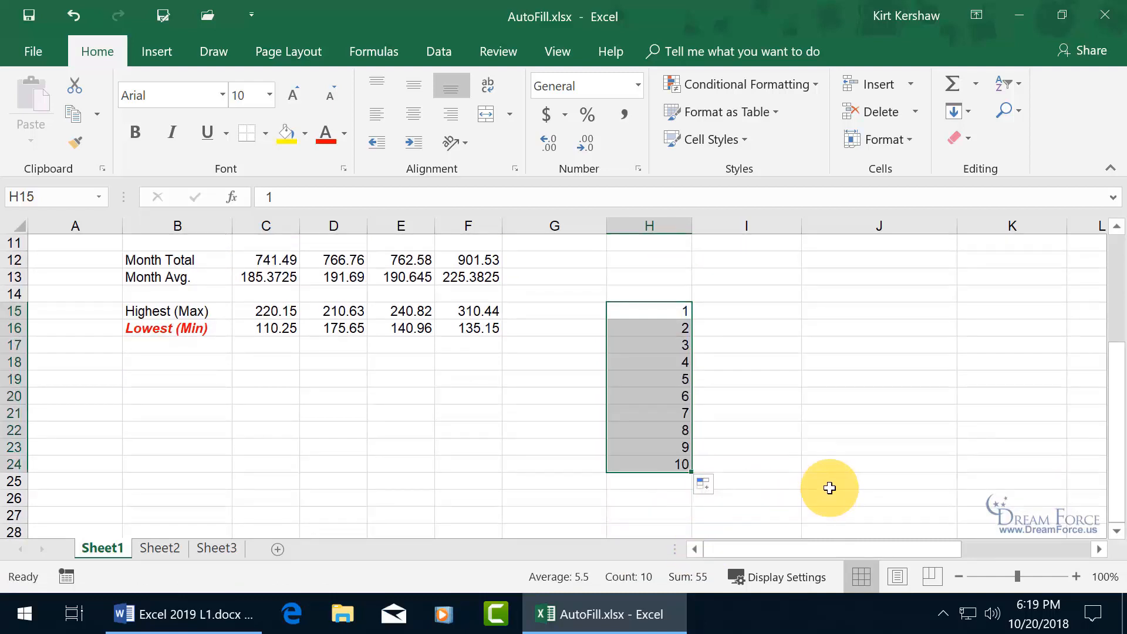
pyautogui.press('Delete')
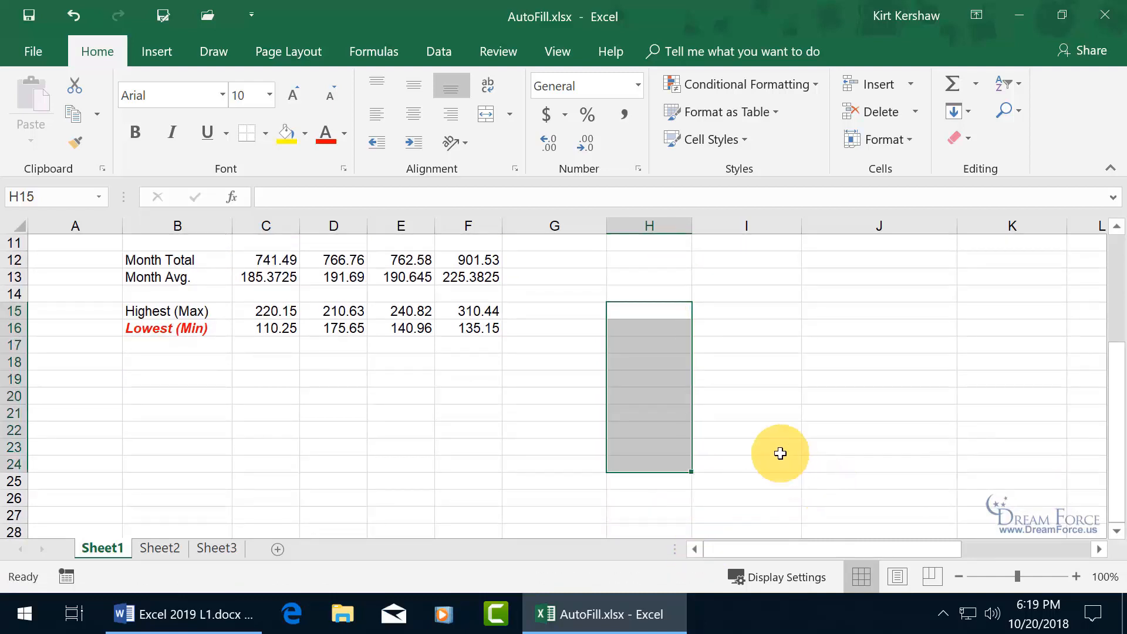
# - Enter 1 and 3 in H15:H16, fill the odd-number series down, then delete it
pyautogui.click(665, 309)
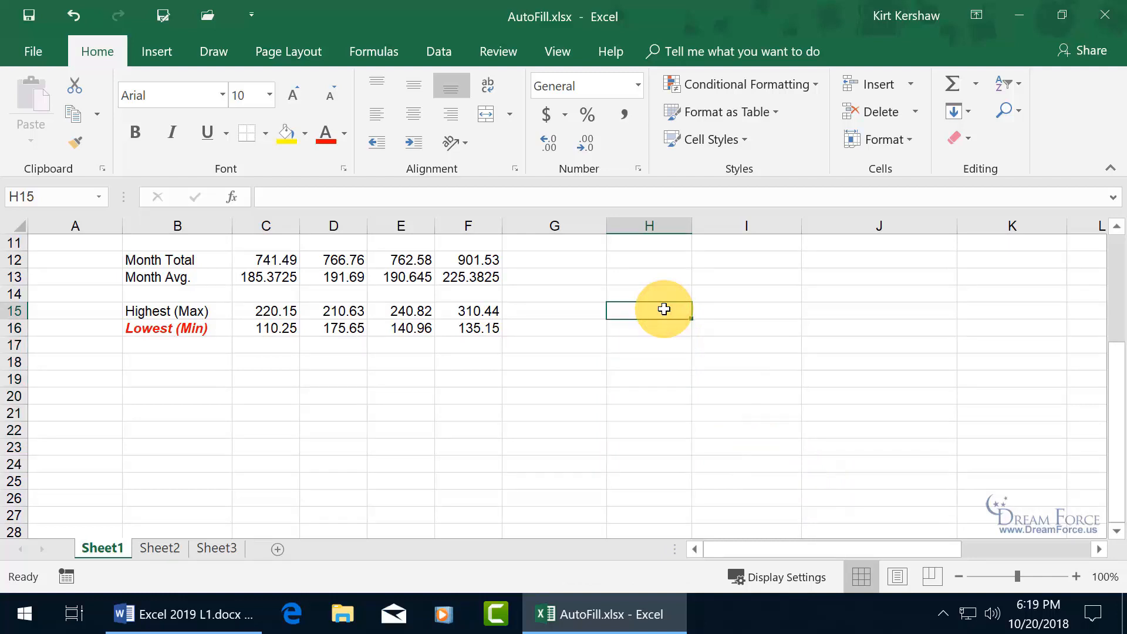
pyautogui.write('1')
pyautogui.press('Return')
pyautogui.write('3')
pyautogui.press('Return')
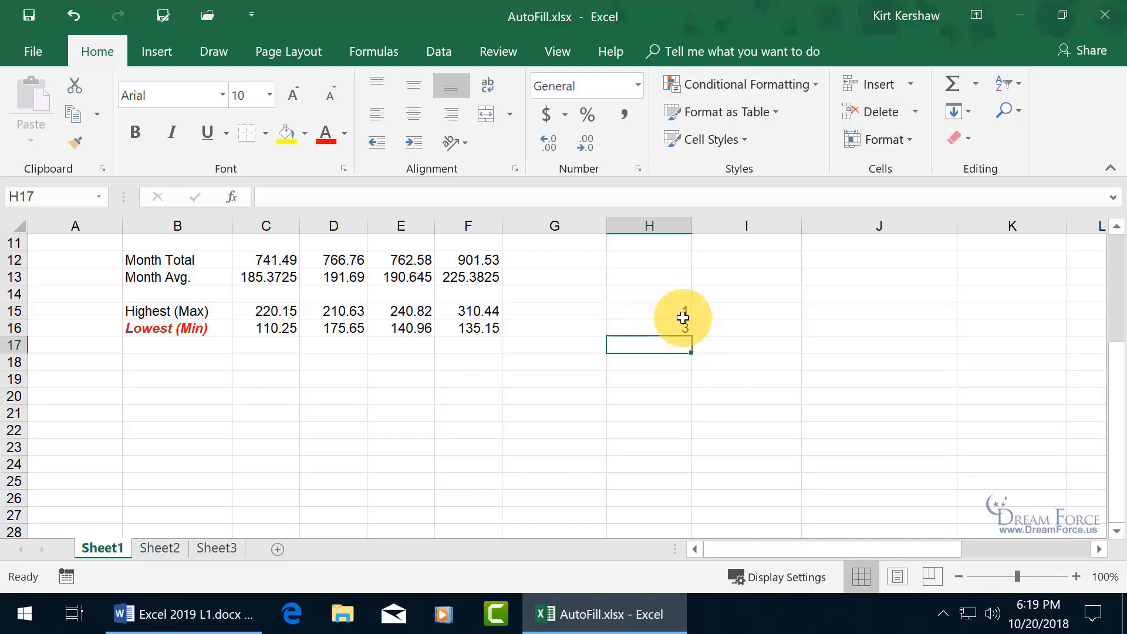
pyautogui.moveTo(683, 312); pyautogui.dragTo(692, 481)
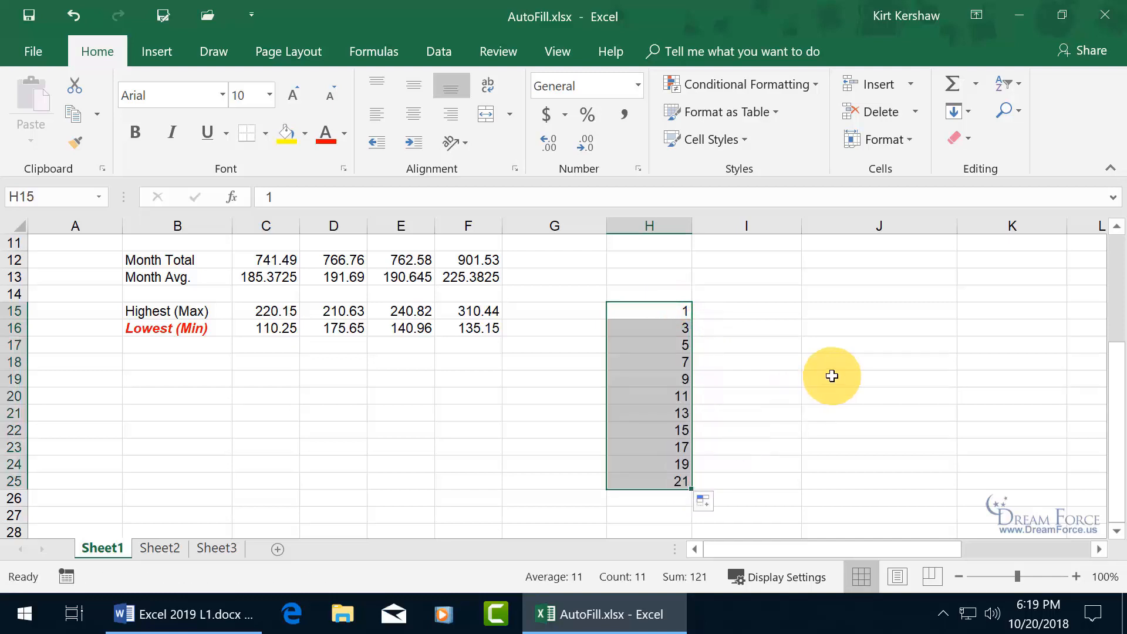
pyautogui.press('Delete')
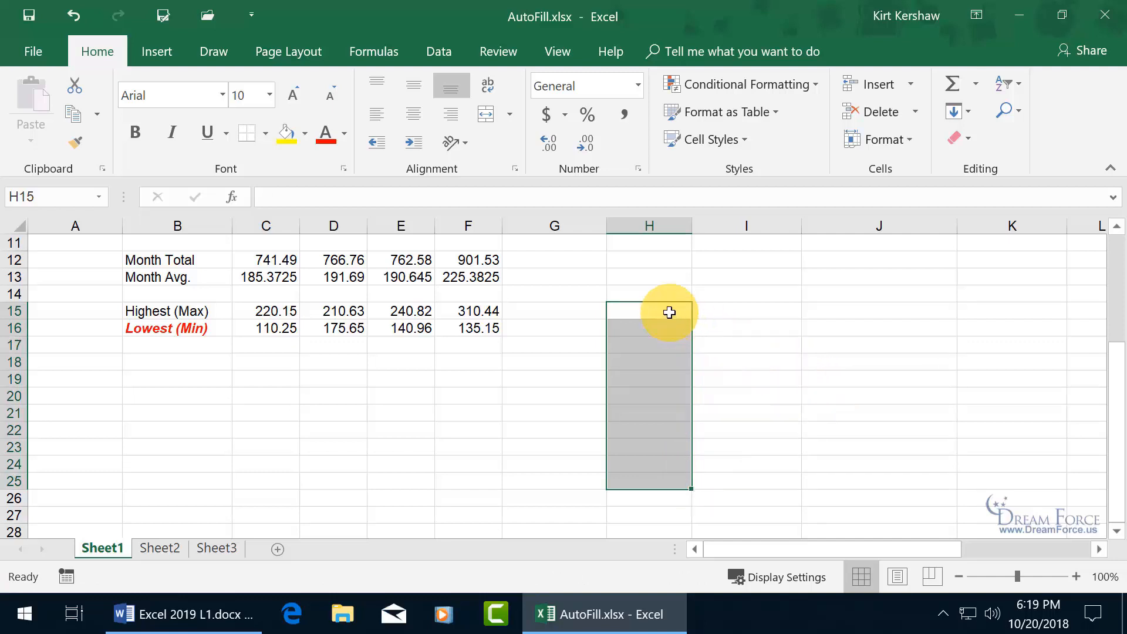
# - Type Q1 in H15 and fill it down to produce Q1 through Q4 in H15:H18
pyautogui.click(668, 312)
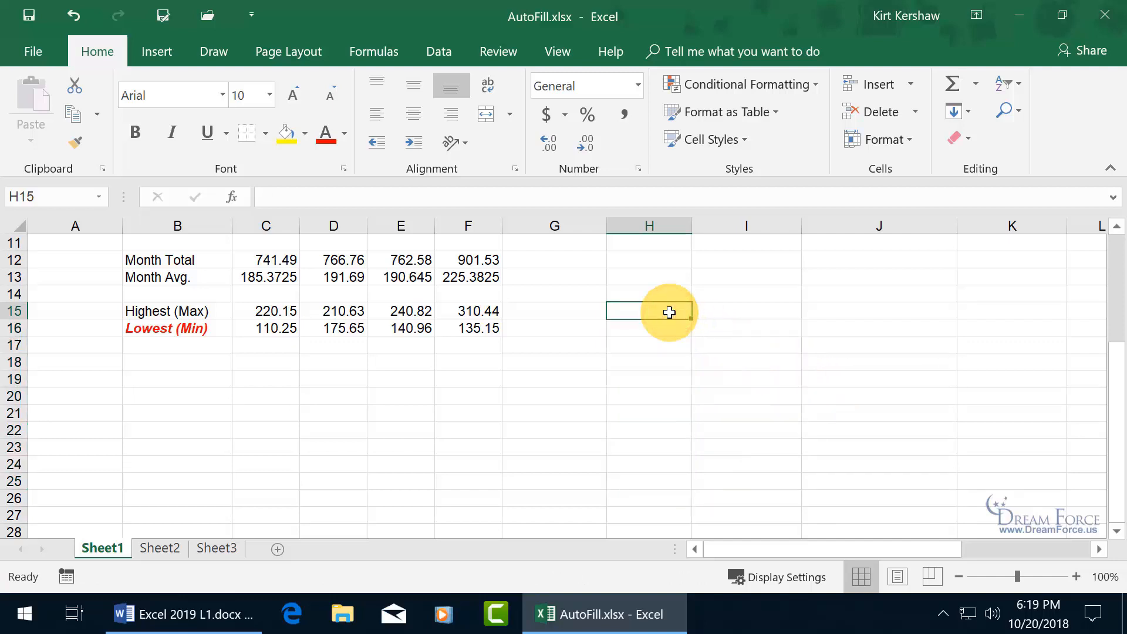
pyautogui.write('Q1')
pyautogui.press('Return')
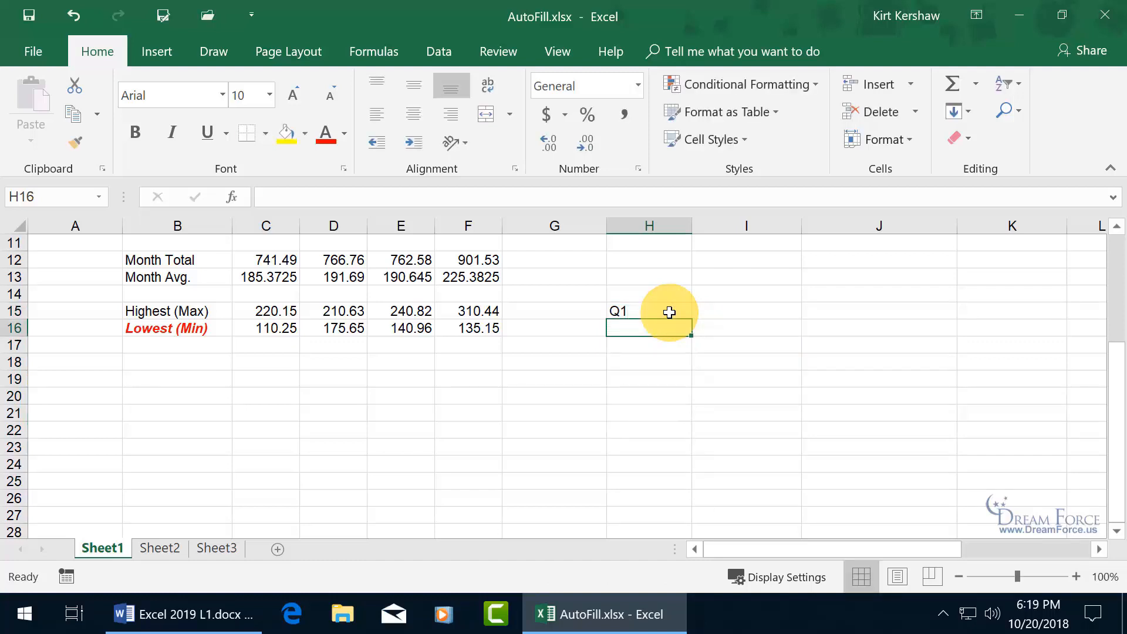
pyautogui.click(670, 312)
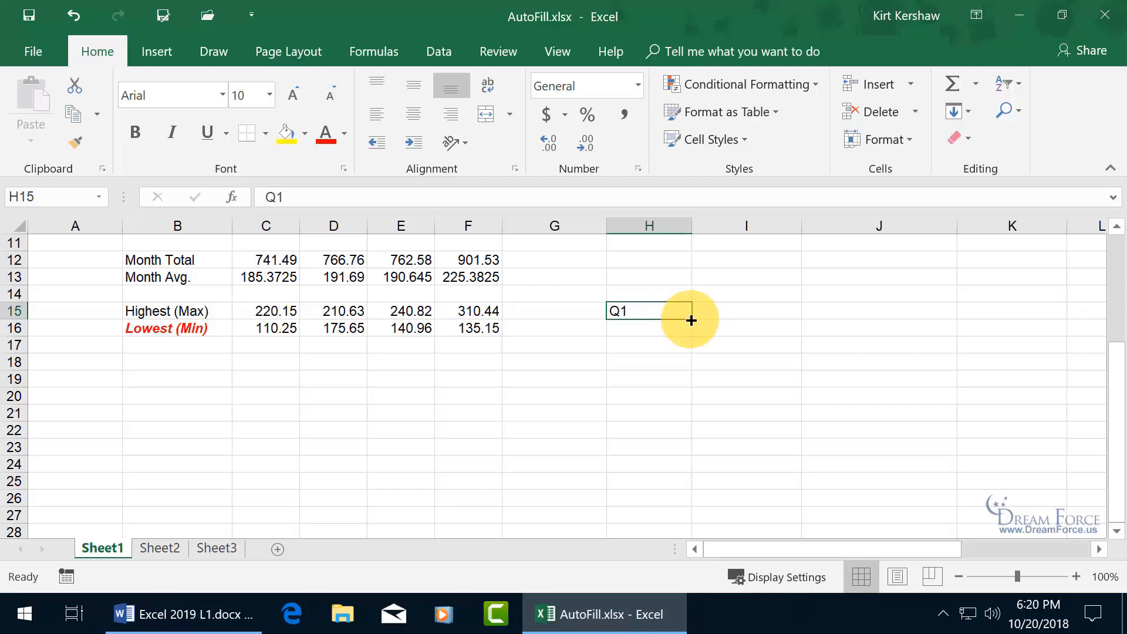
pyautogui.moveTo(692, 320); pyautogui.dragTo(695, 456)
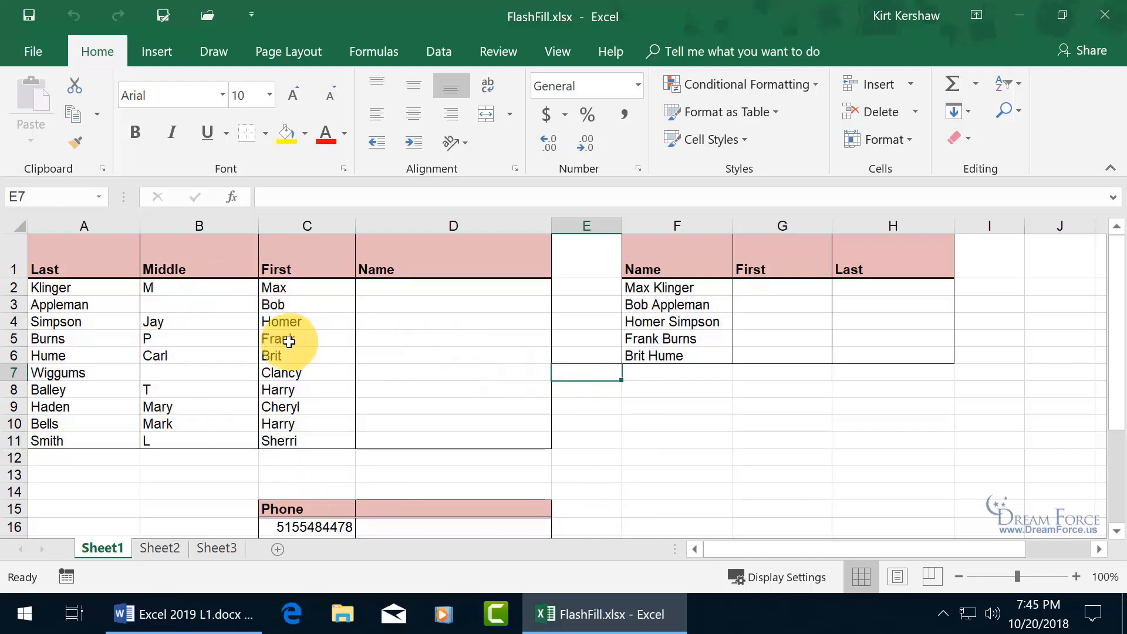
# - Type the first two examples in D2 and D3 as last name, comma, first name
pyautogui.click(403, 288)
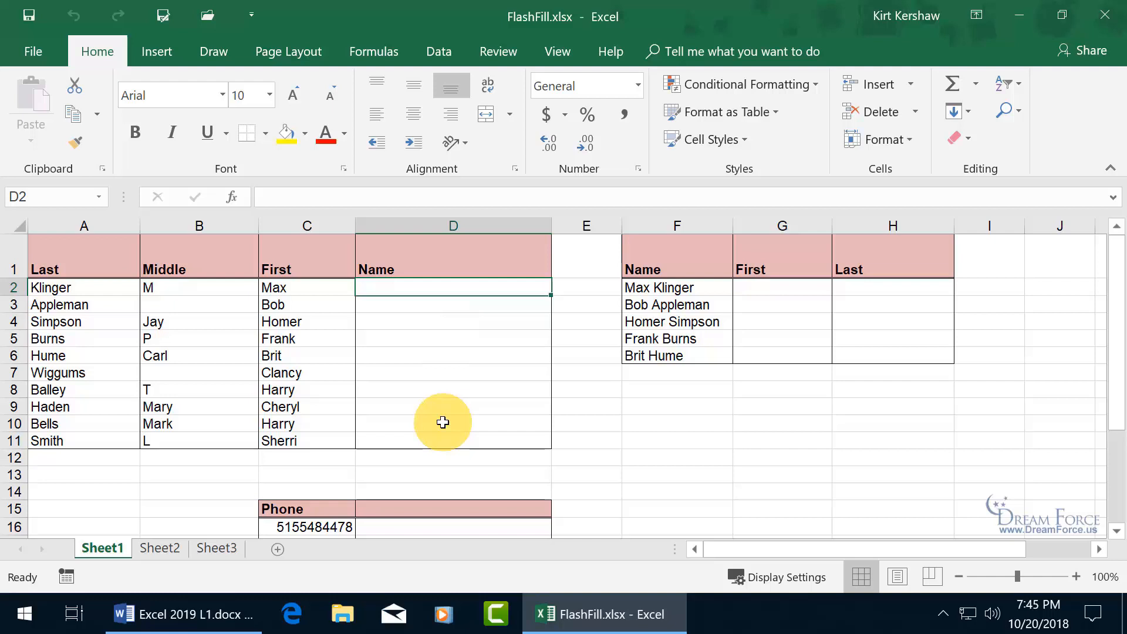
pyautogui.press('BackSpace')
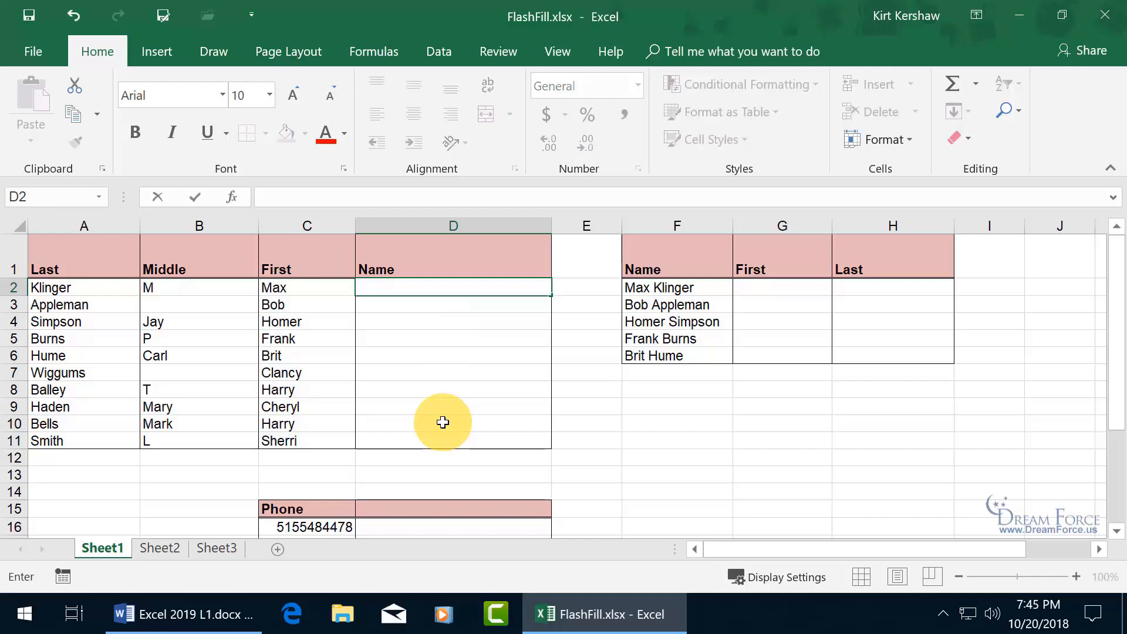
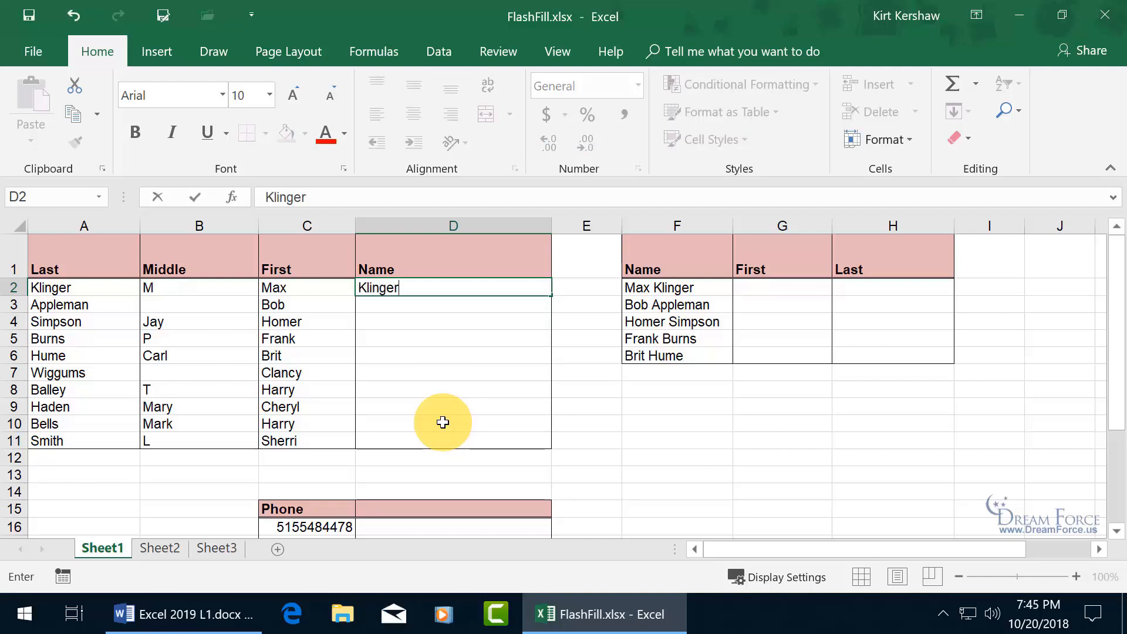
pyautogui.press('Return')
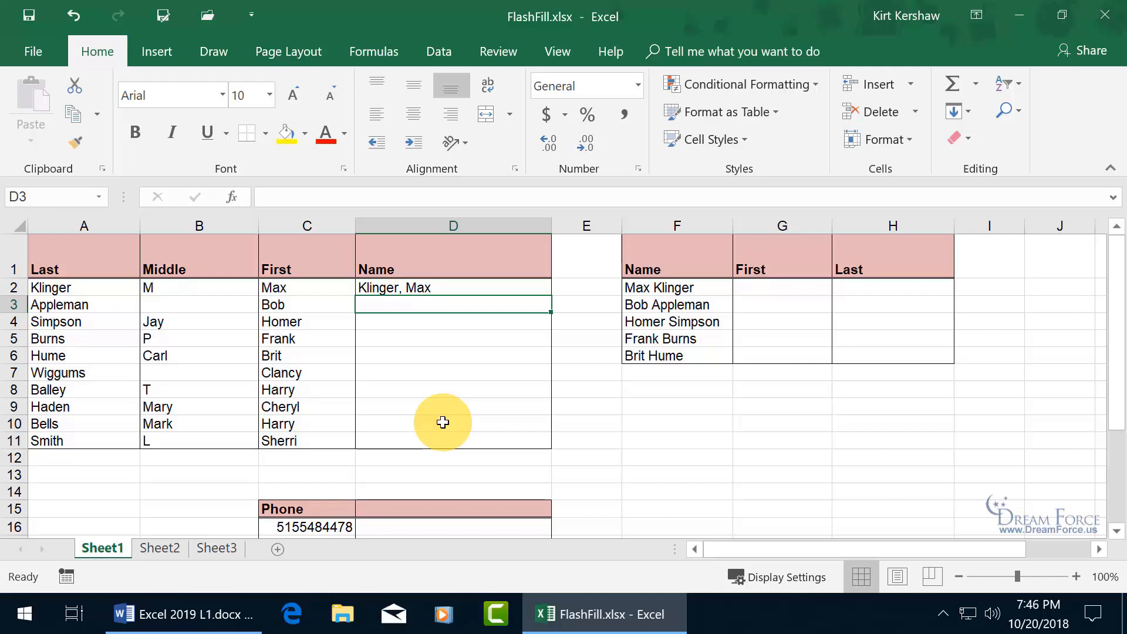
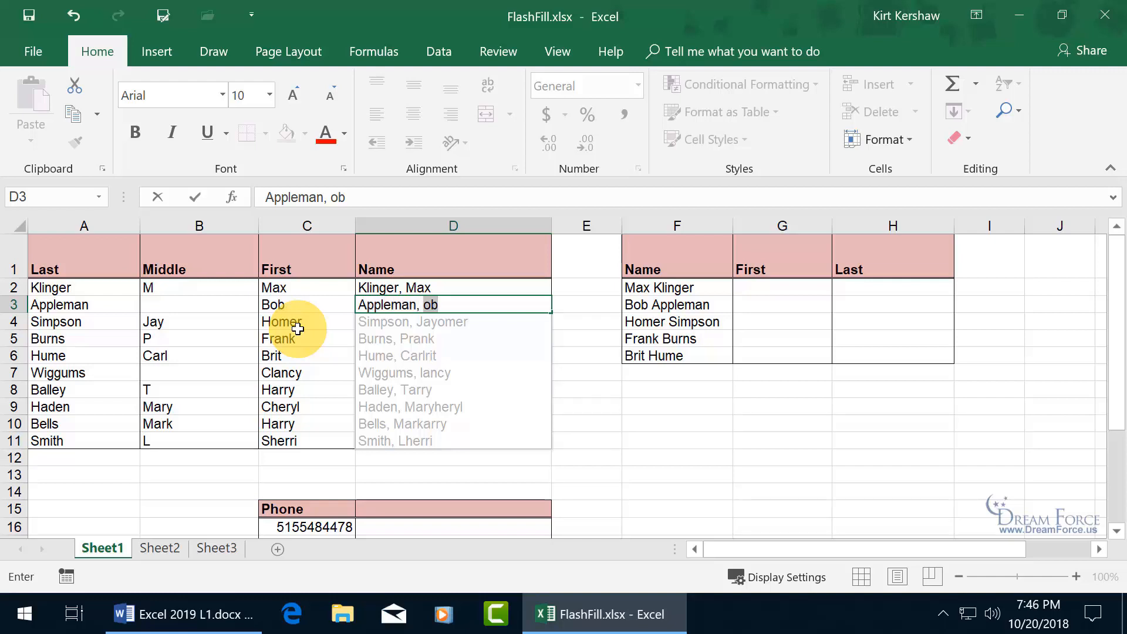
pyautogui.press('Return')
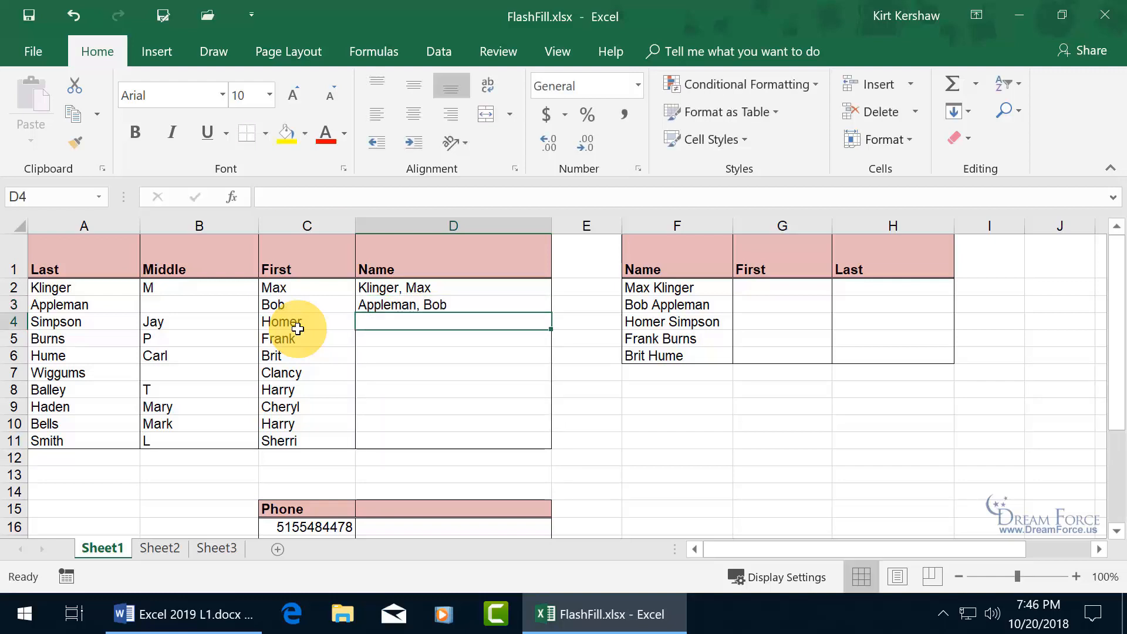
# - Accept the Flash Fill suggestions for the remaining names and select all changed cells
pyautogui.write('Simpson, Homer')
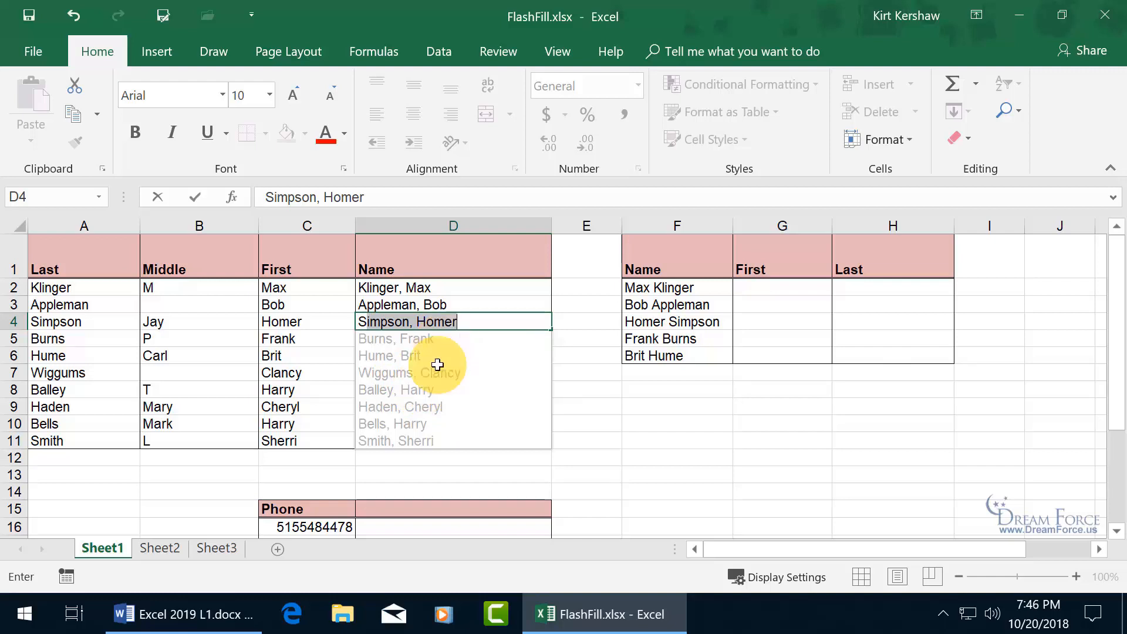
pyautogui.press('Return')
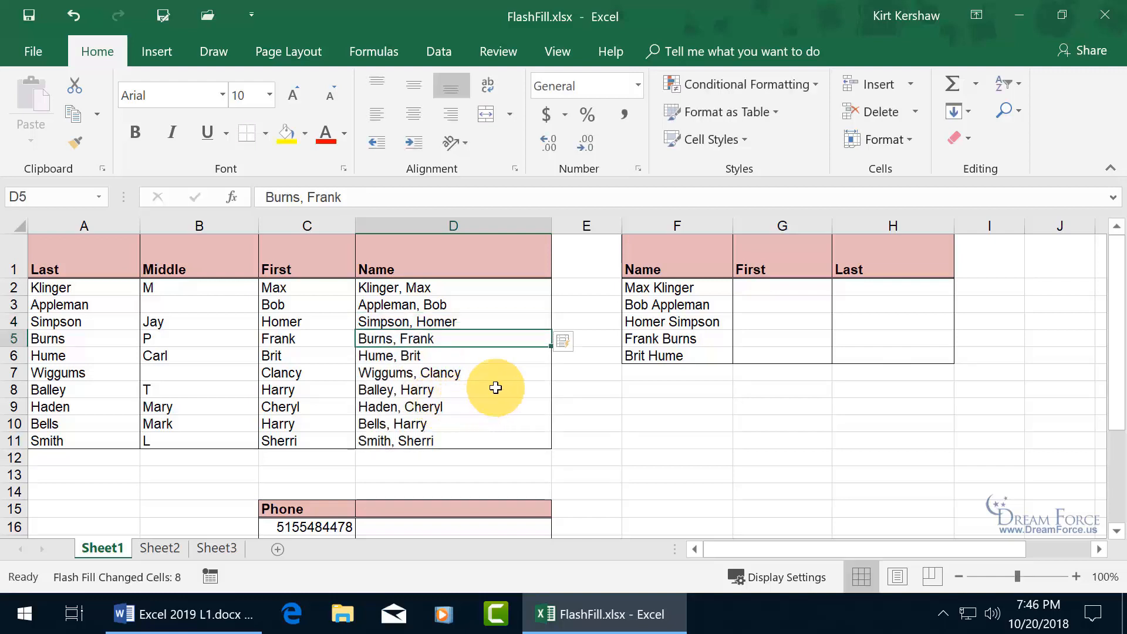
pyautogui.click(567, 341)
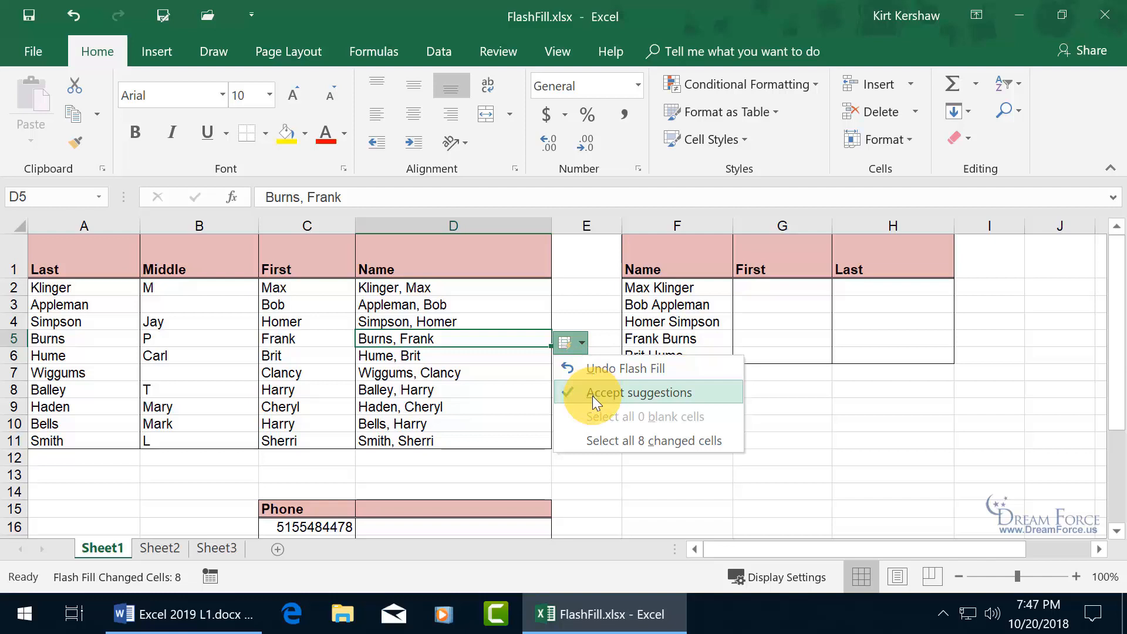
pyautogui.click(597, 441)
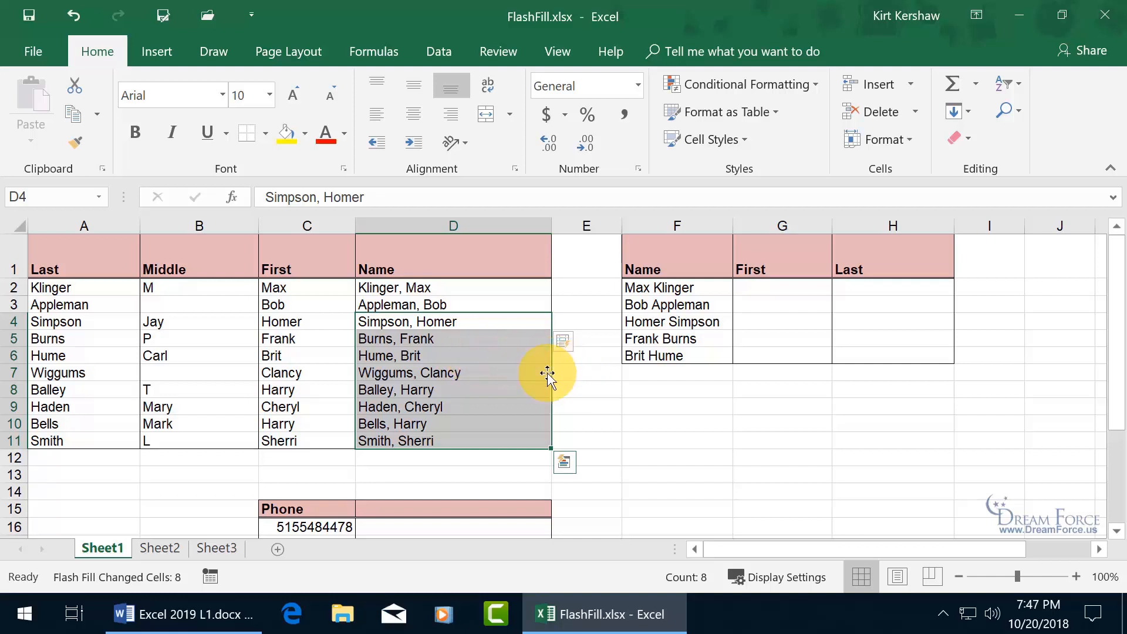
pyautogui.click(32, 50)
pyautogui.scroll(-3, 111, 319)
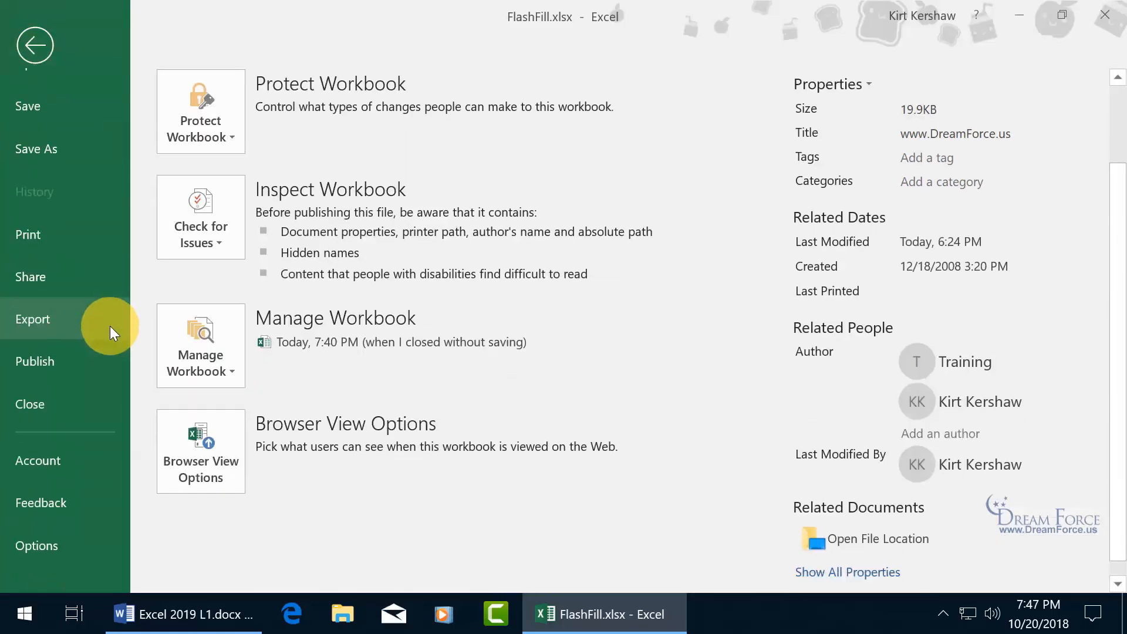
pyautogui.click(34, 547)
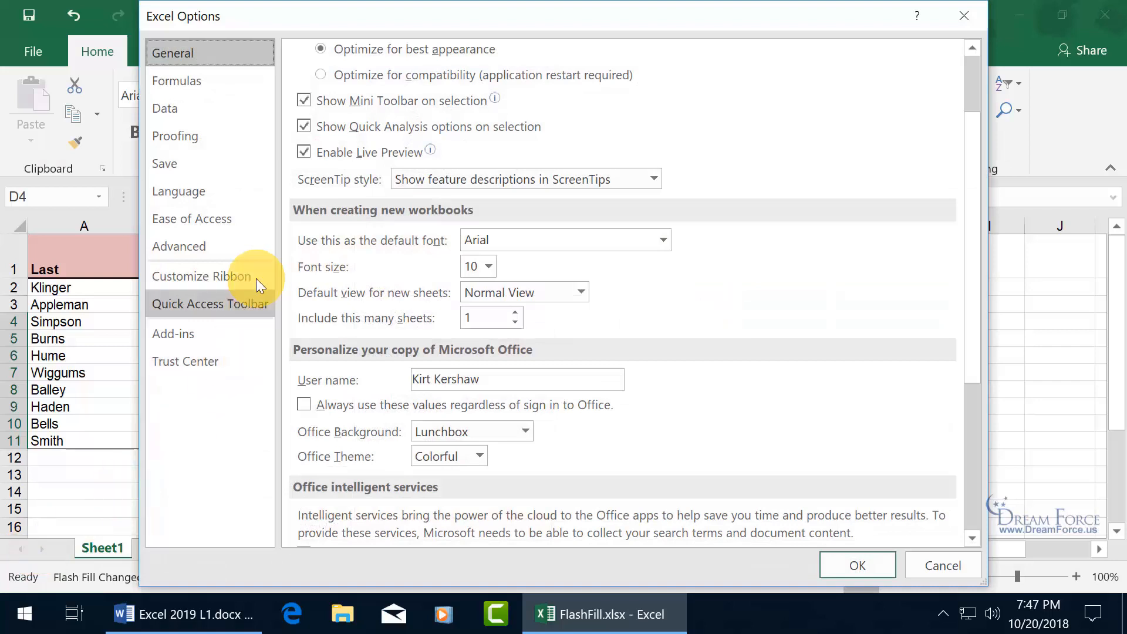
pyautogui.click(217, 246)
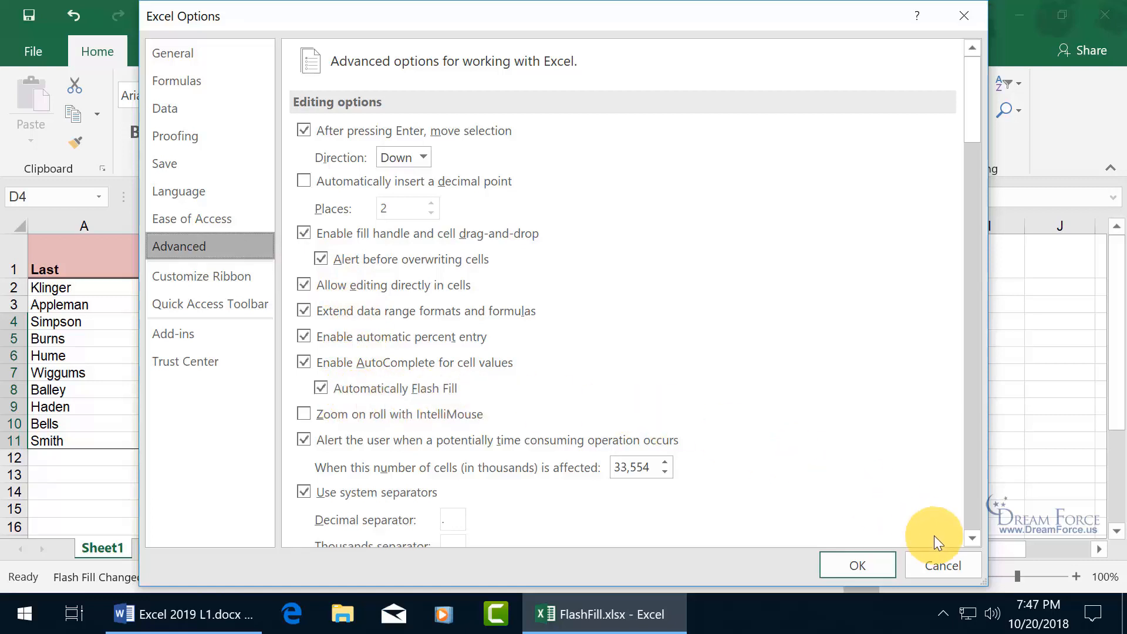
pyautogui.click(943, 561)
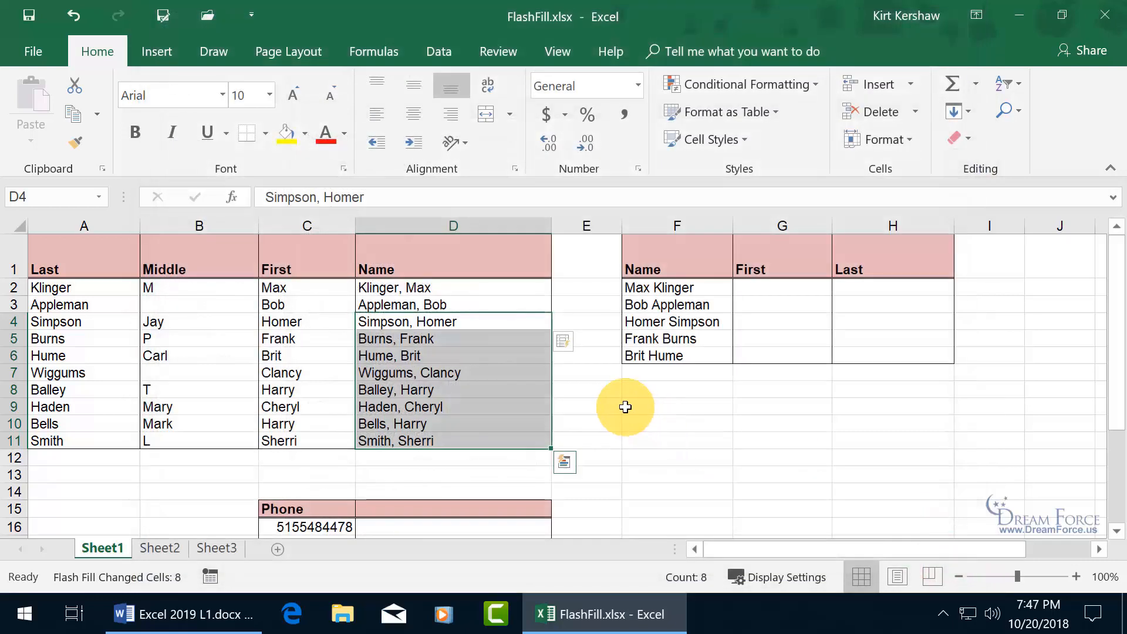
# - Enter the first-name examples Max in G2 and Bob in G3
pyautogui.click(778, 289)
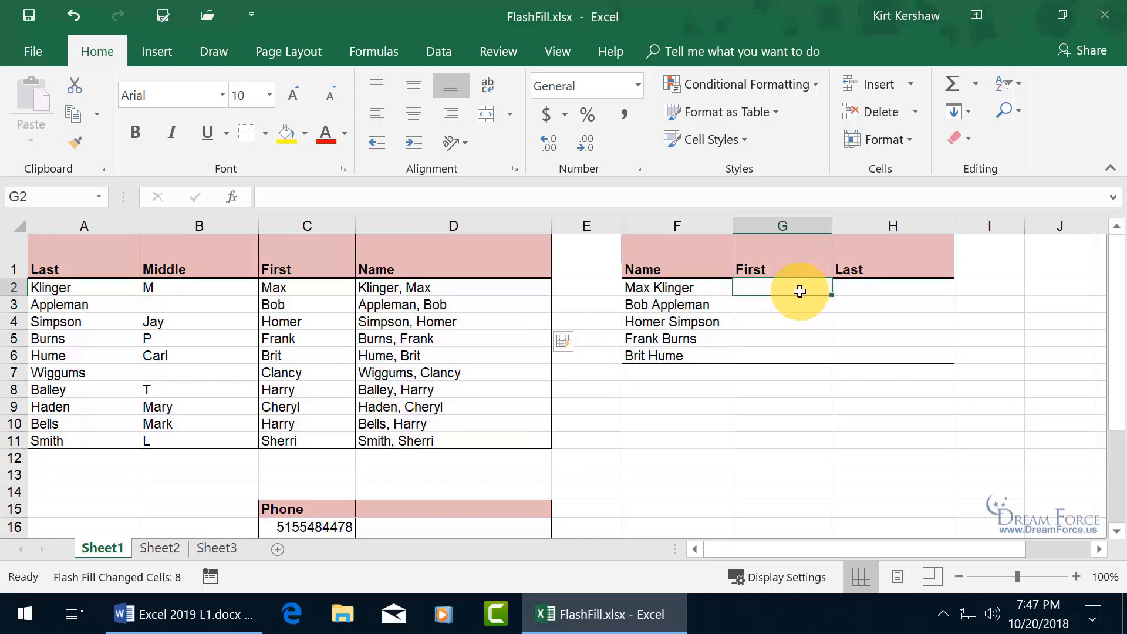
pyautogui.write('Max')
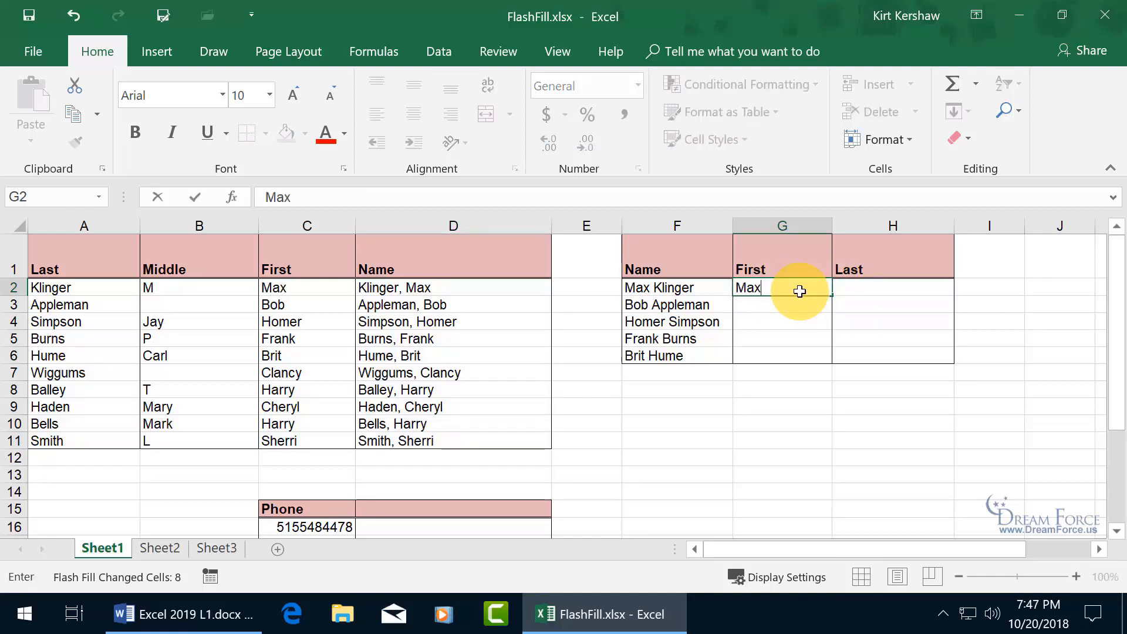
pyautogui.press('Return')
pyautogui.write('Bob')
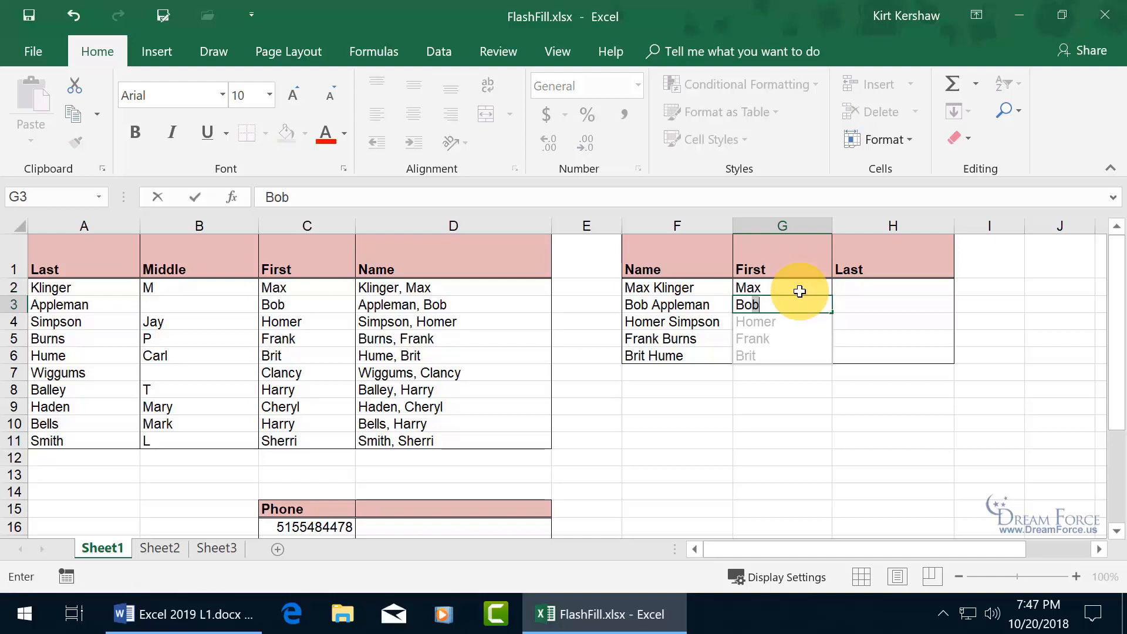
pyautogui.press('BackSpace')
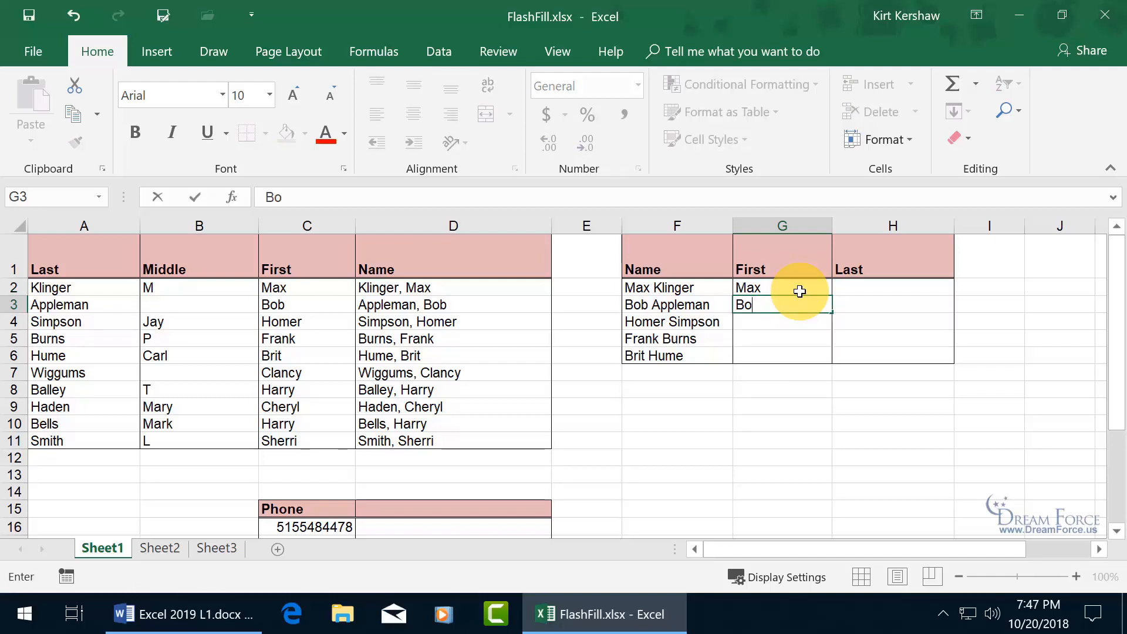
pyautogui.write('b')
pyautogui.press('Return')
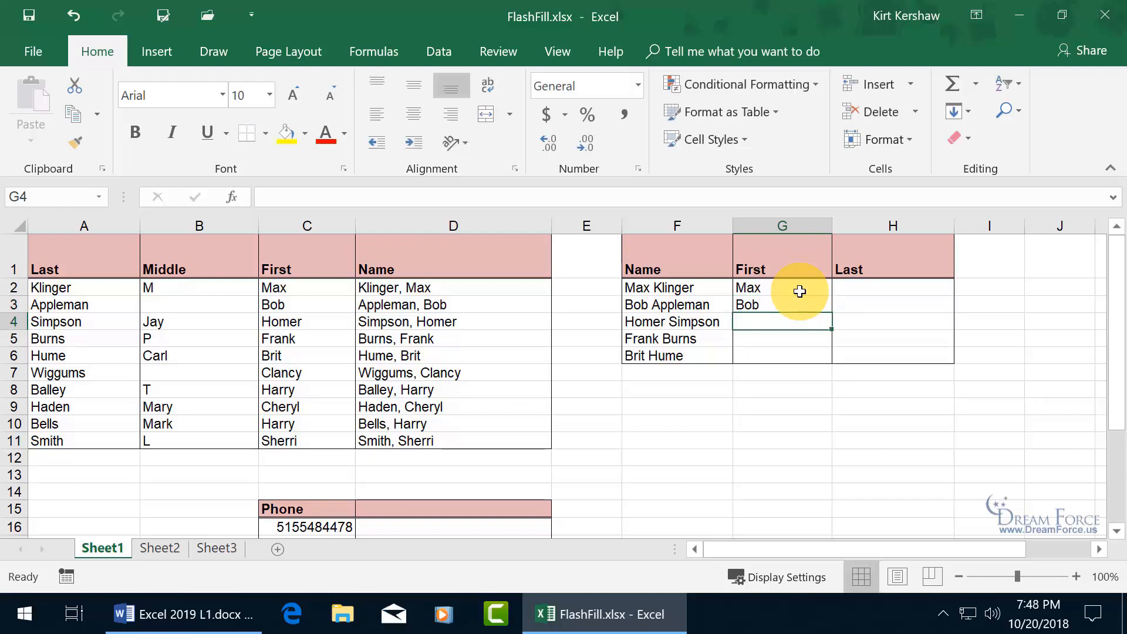
# - Re-enter Bob in G3 and Flash Fill G4:G6 with Homer, Frank and Brit
pyautogui.press('Up')
pyautogui.press('Delete')
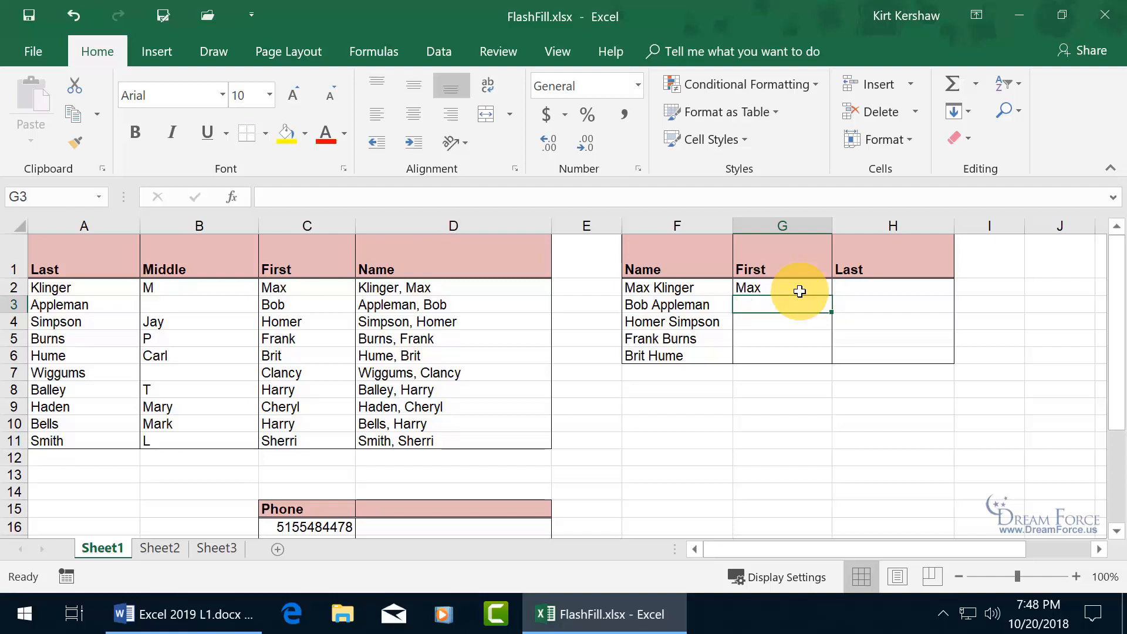
pyautogui.write('Bo')
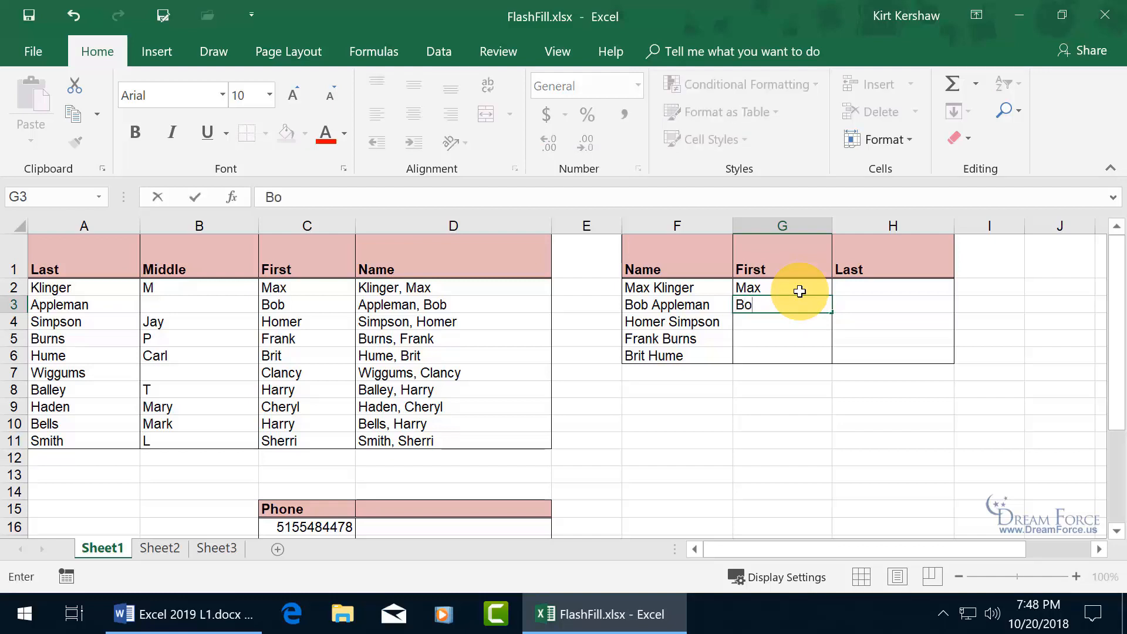
pyautogui.write('b')
pyautogui.press('Return')
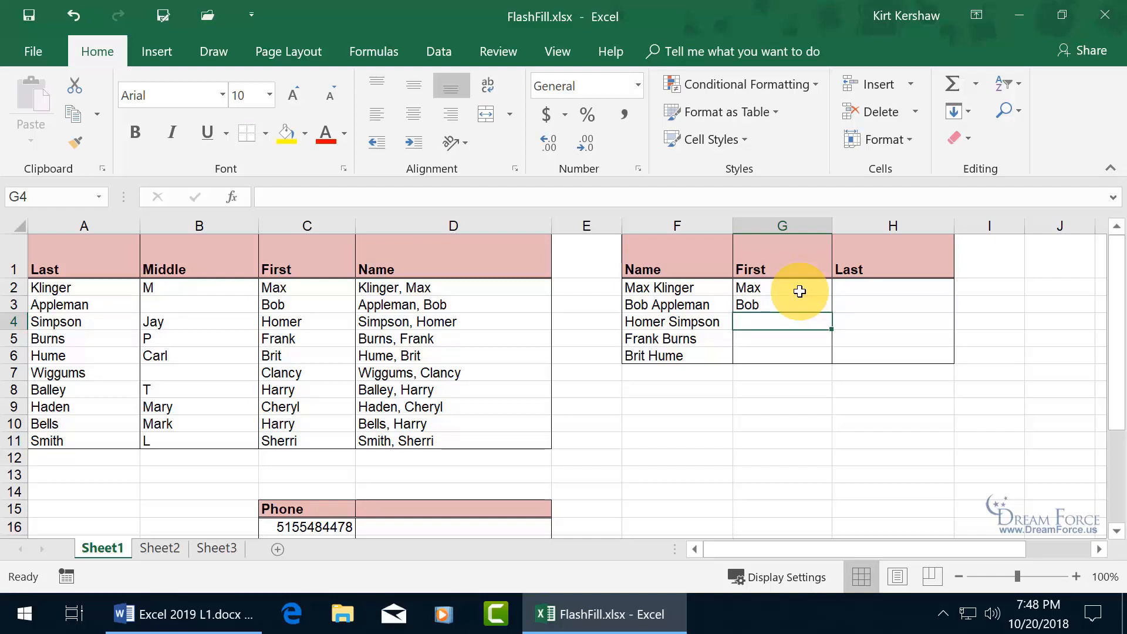
pyautogui.hotkey('ctrl', 'e')
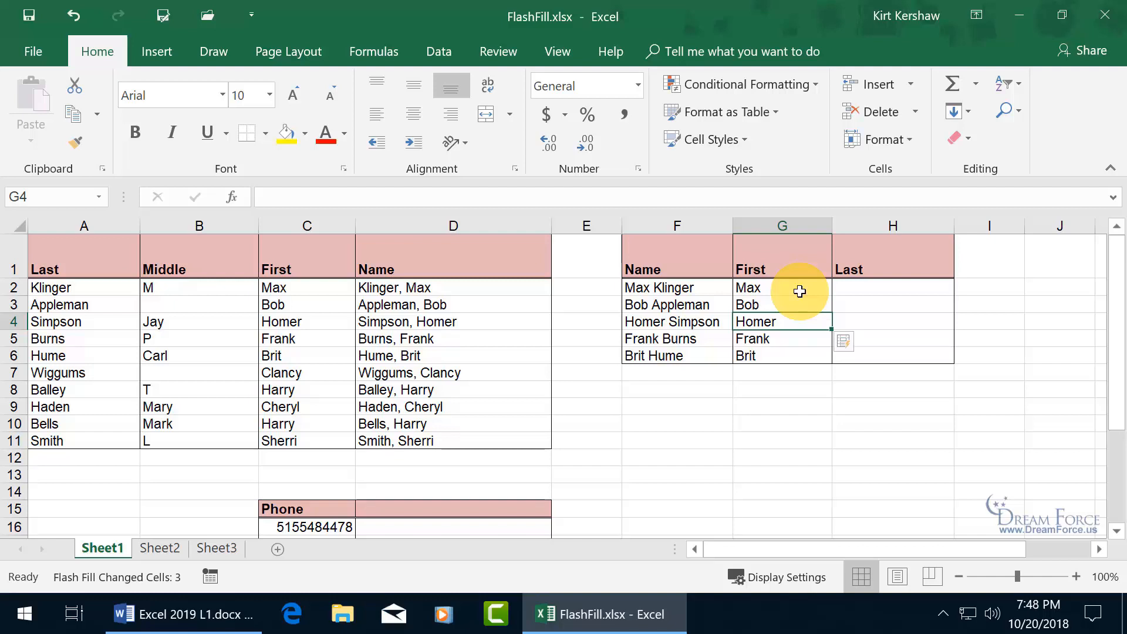
pyautogui.click(434, 51)
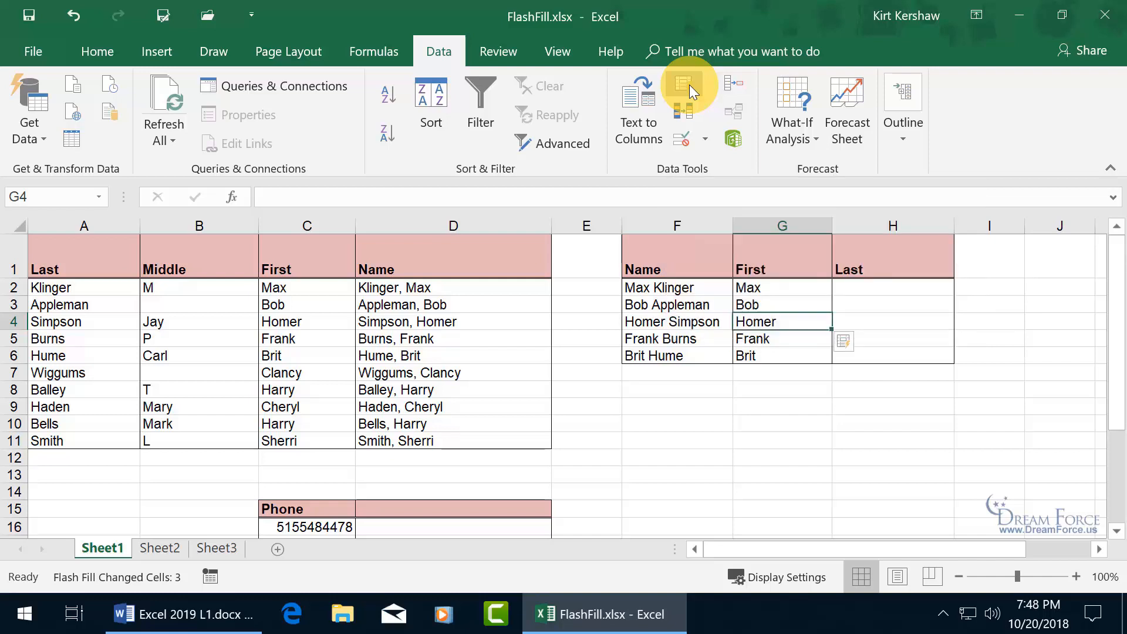
# - Type Klinger in H2 and Appleman in H3, accepting Flash Fill's last names for H4:H6
pyautogui.click(860, 289)
pyautogui.write('K')
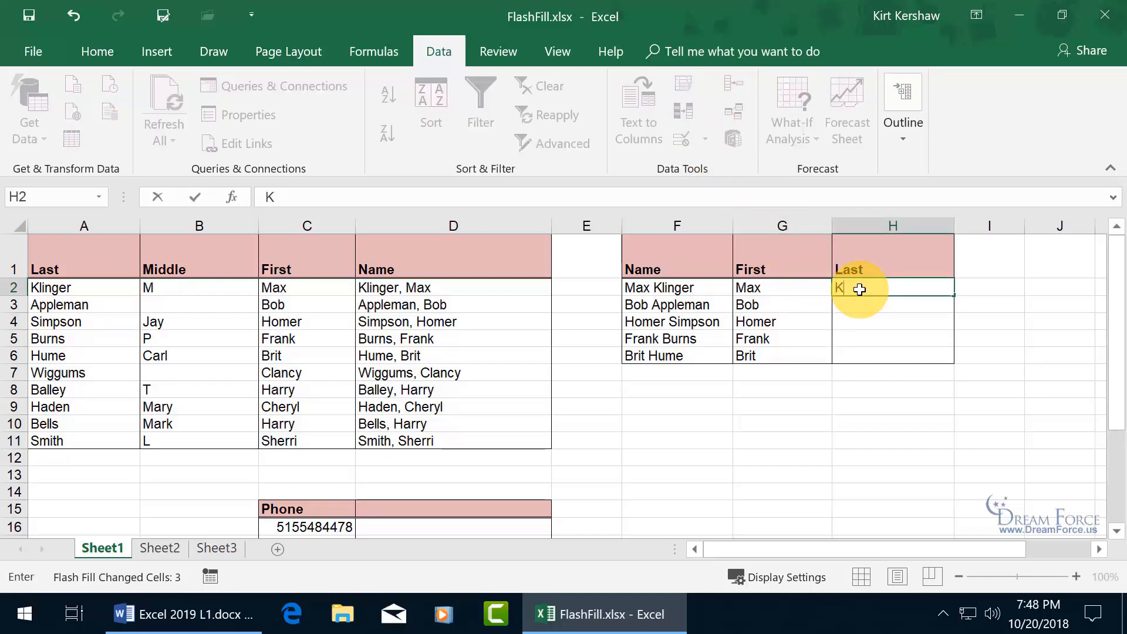
pyautogui.write('lin')
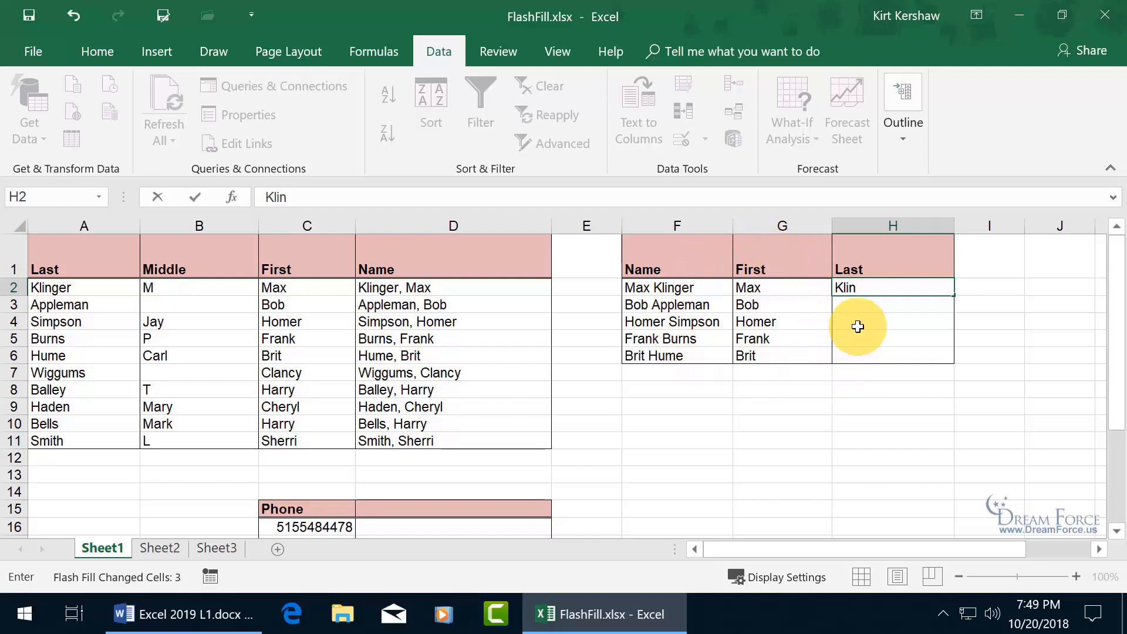
pyautogui.write('ger')
pyautogui.press('Return')
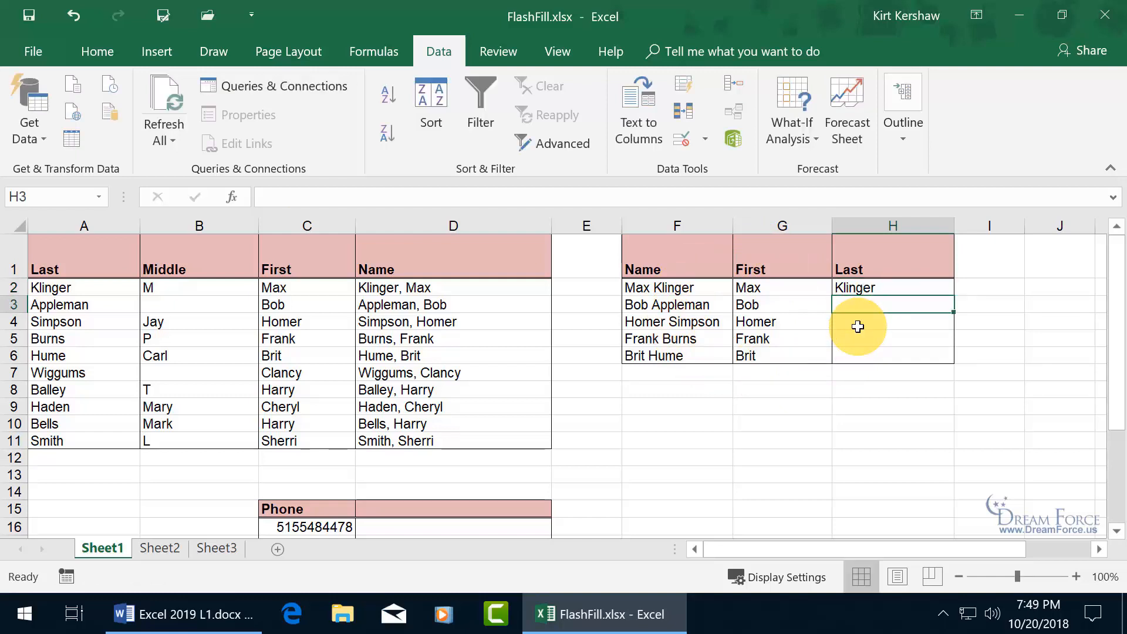
pyautogui.write('Appleman')
pyautogui.press('Return')
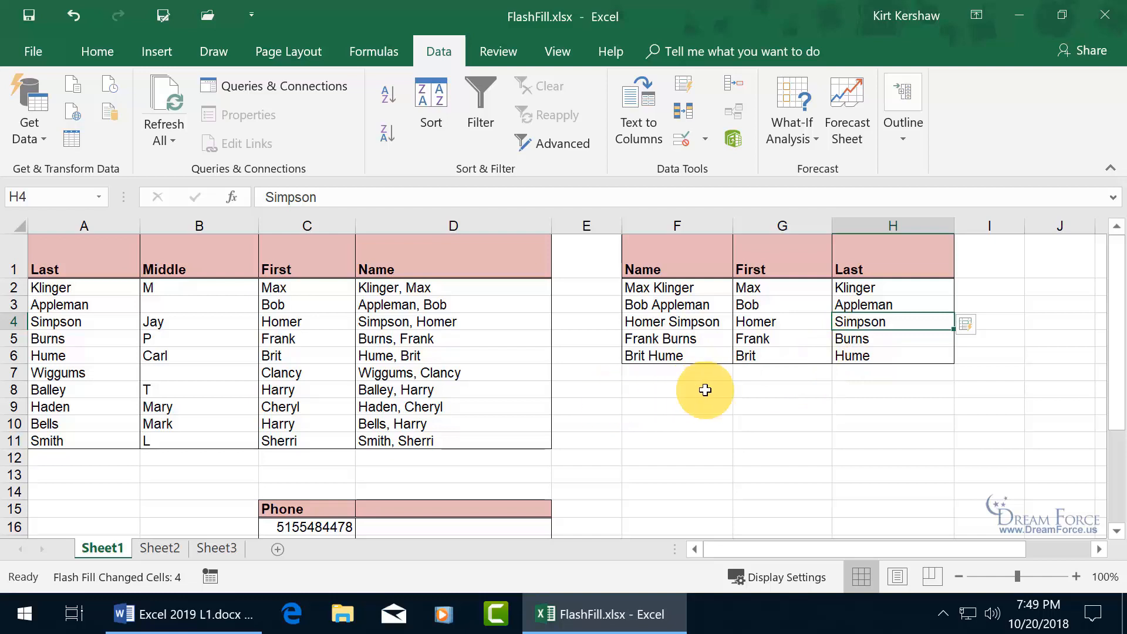
pyautogui.moveTo(1121, 365); pyautogui.dragTo(1108, 505)
pyautogui.scroll(-1, 659, 535)
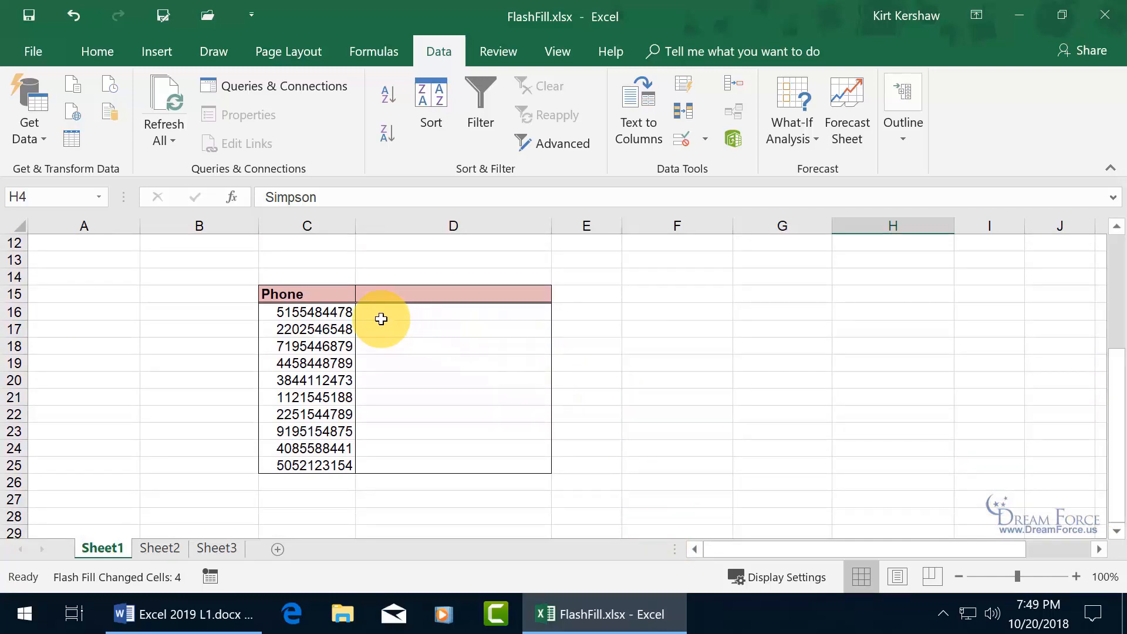
pyautogui.click(414, 313)
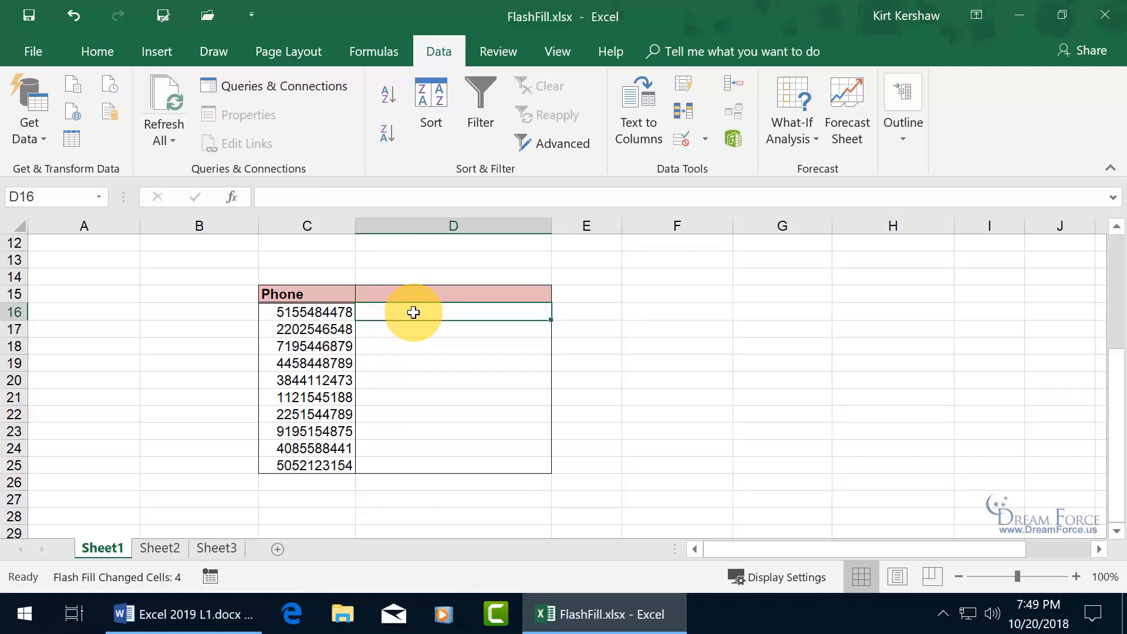
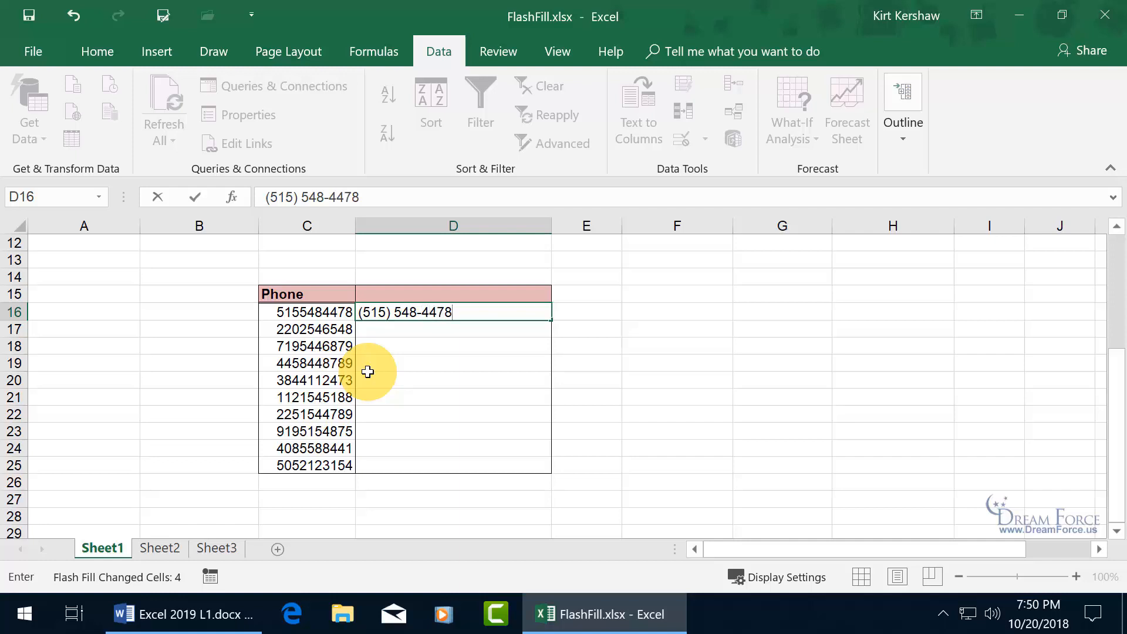
pyautogui.press('Return')
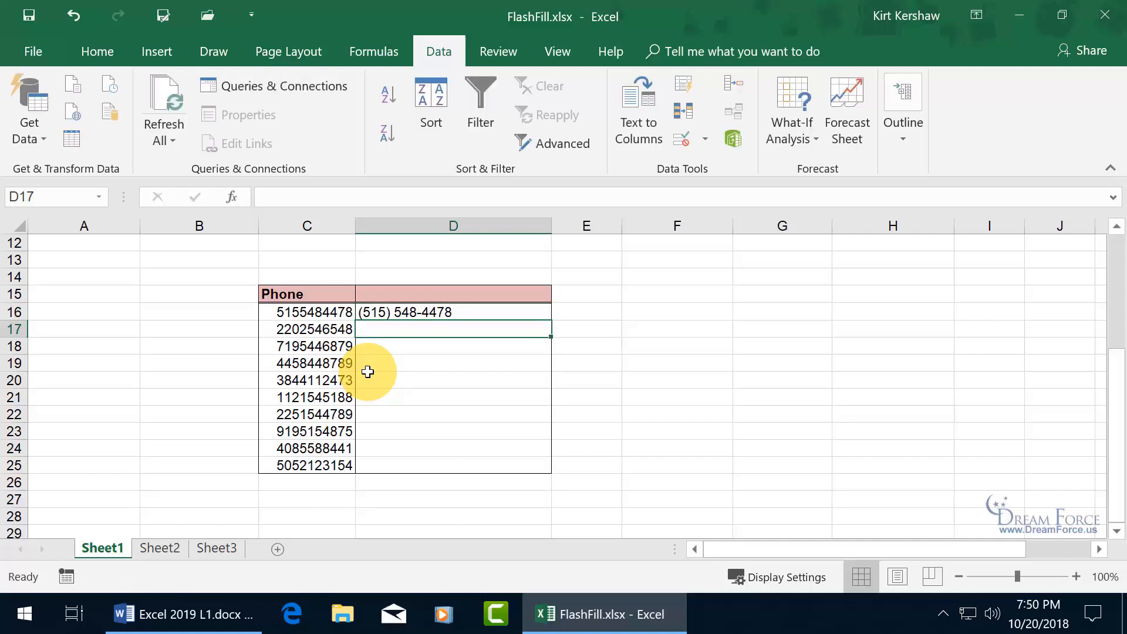
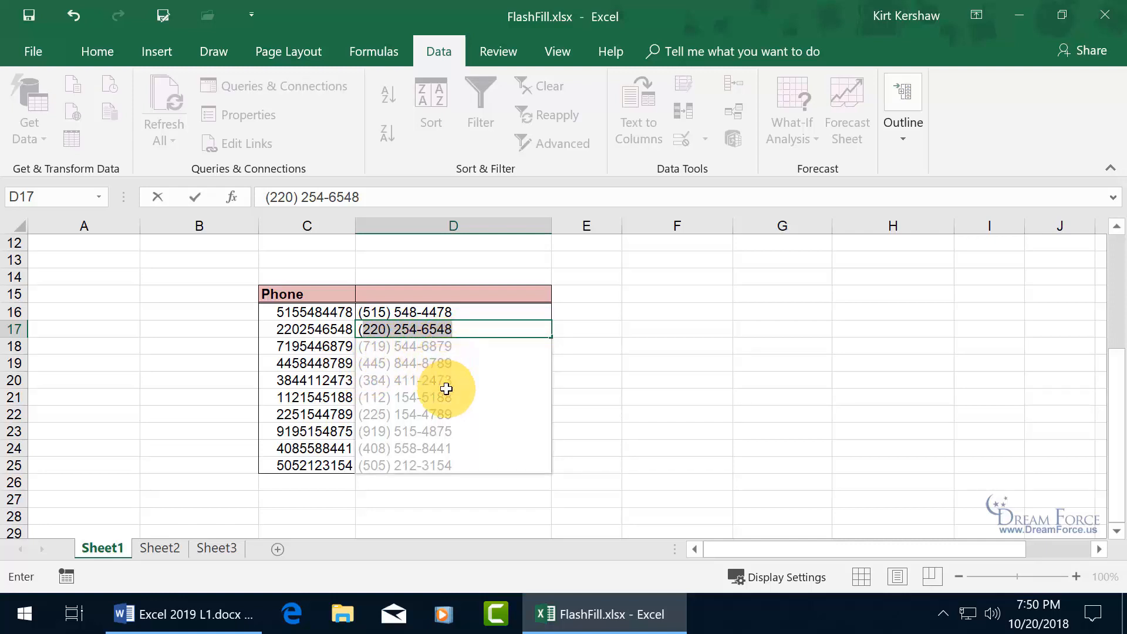
pyautogui.press('Return')
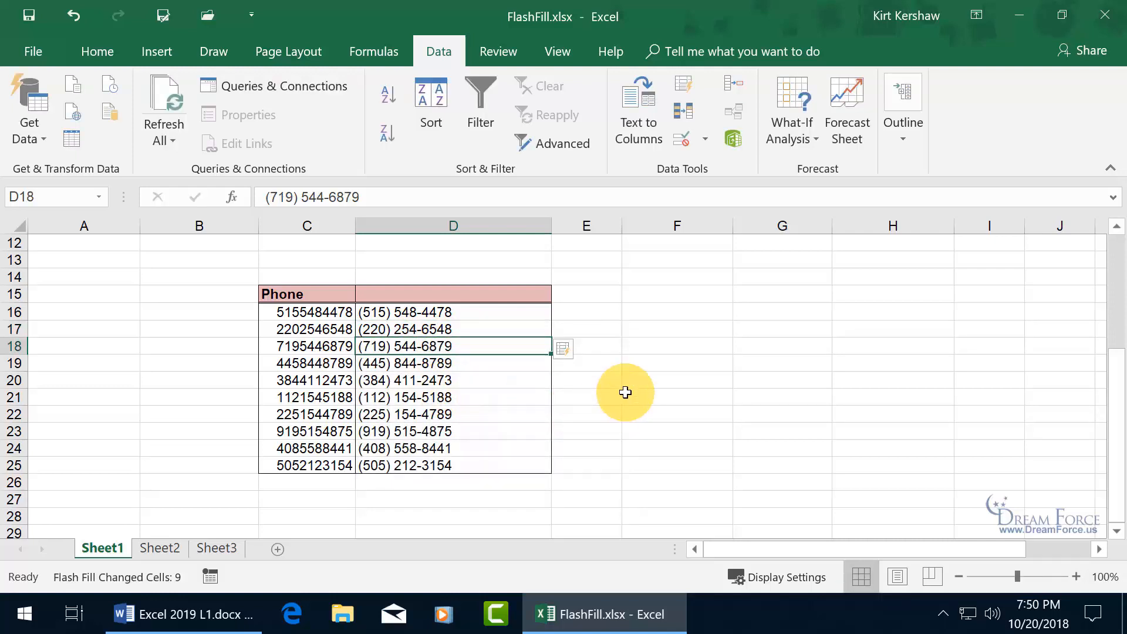
pyautogui.moveTo(1116, 382); pyautogui.dragTo(1118, 229)
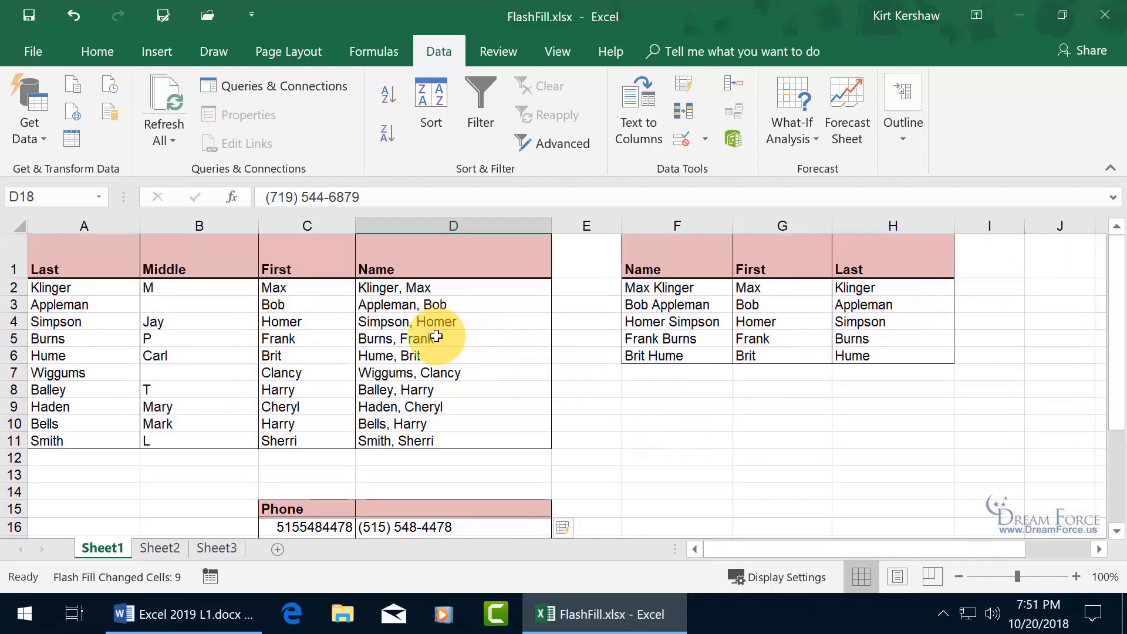
# - Clear D5:D11, drag D2:D4 down to row 11, and switch Auto Fill Options to Flash Fill
pyautogui.moveTo(434, 337); pyautogui.dragTo(447, 444)
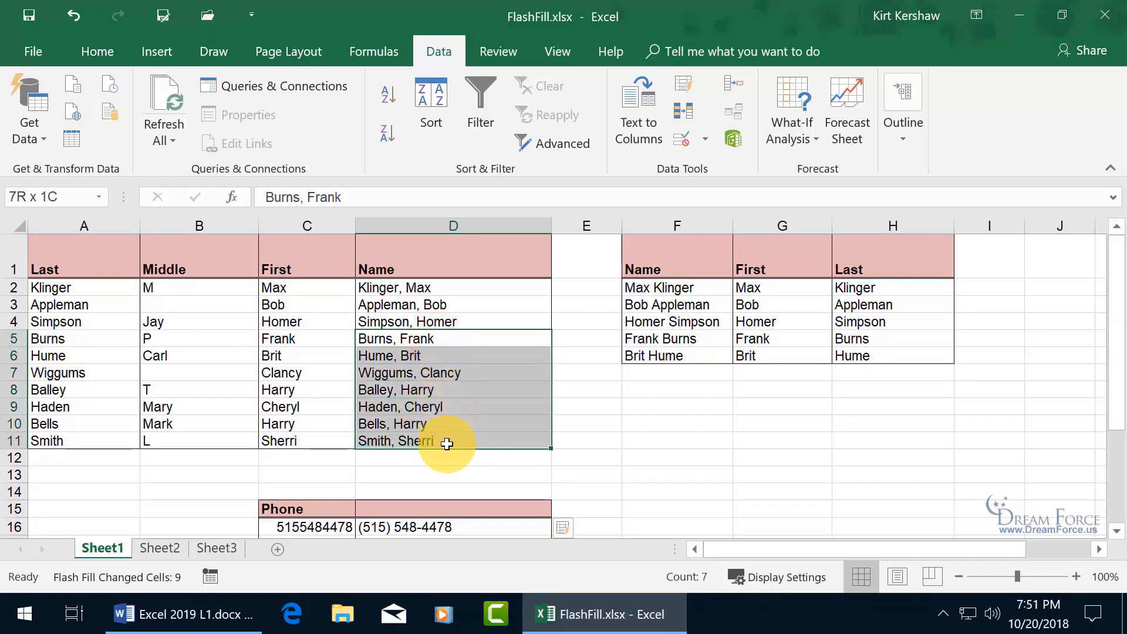
pyautogui.press('Delete')
pyautogui.click(496, 292)
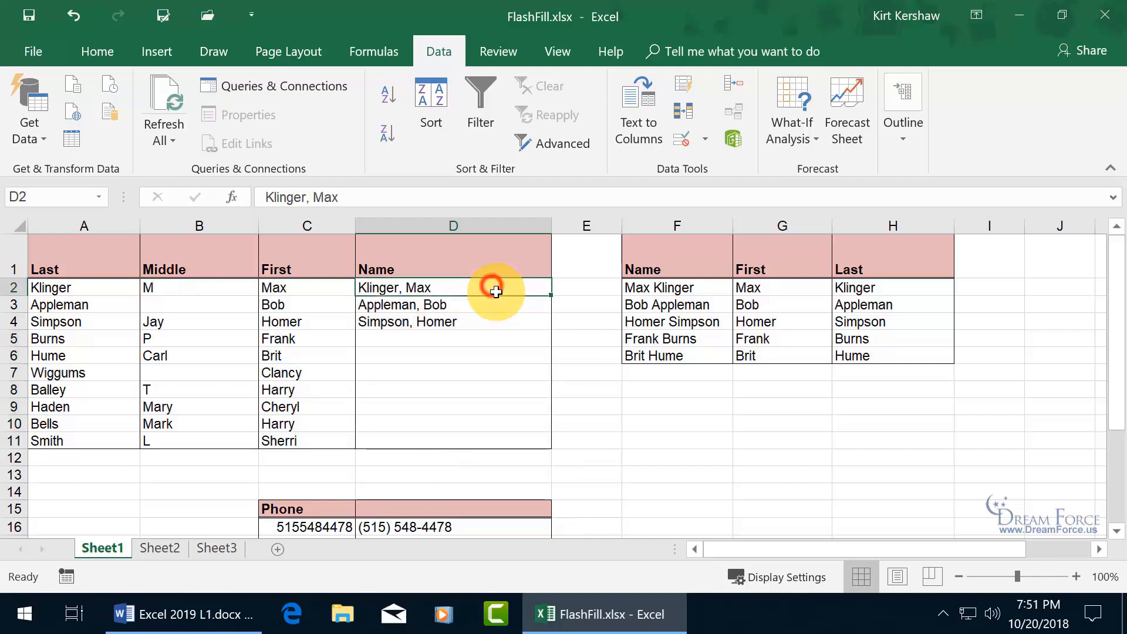
pyautogui.moveTo(496, 292); pyautogui.dragTo(508, 323)
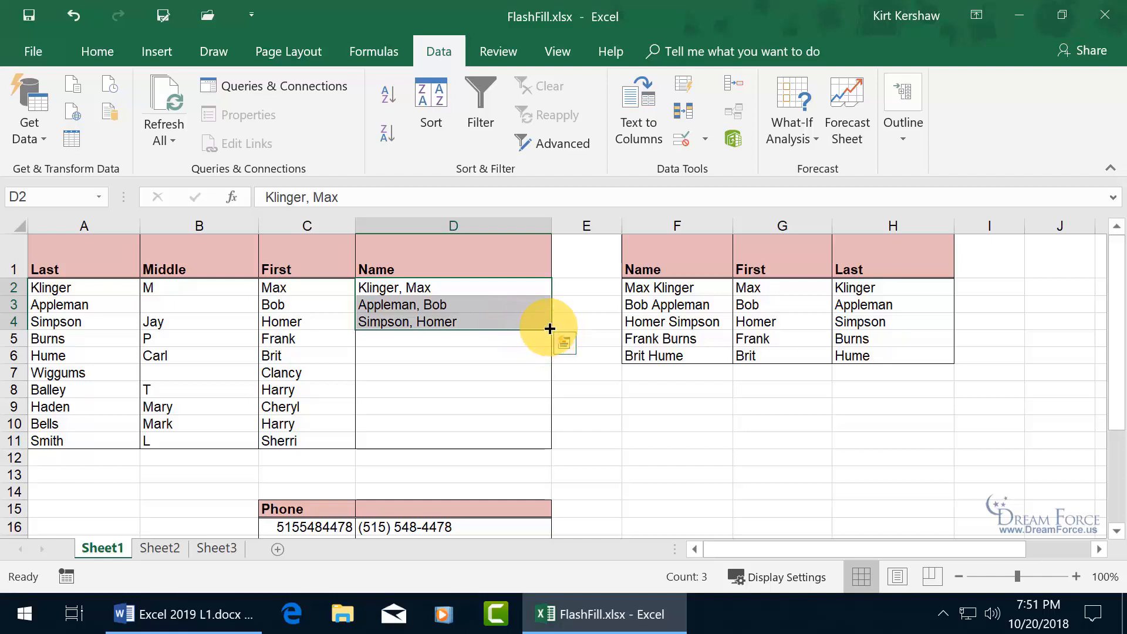
pyautogui.moveTo(550, 329); pyautogui.dragTo(549, 449)
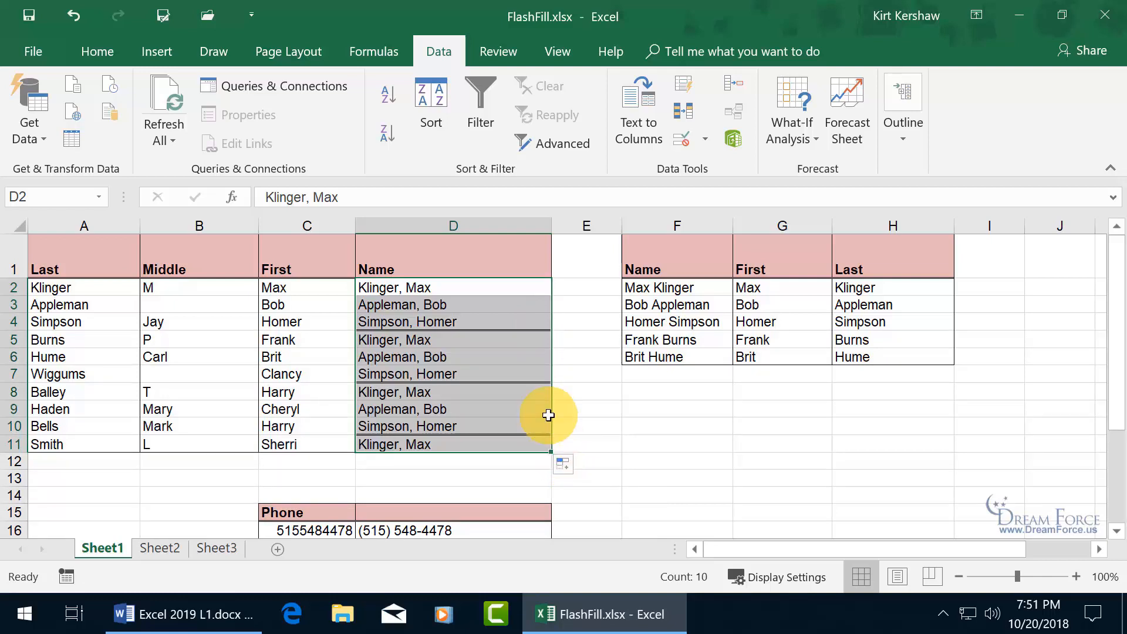
pyautogui.click(569, 466)
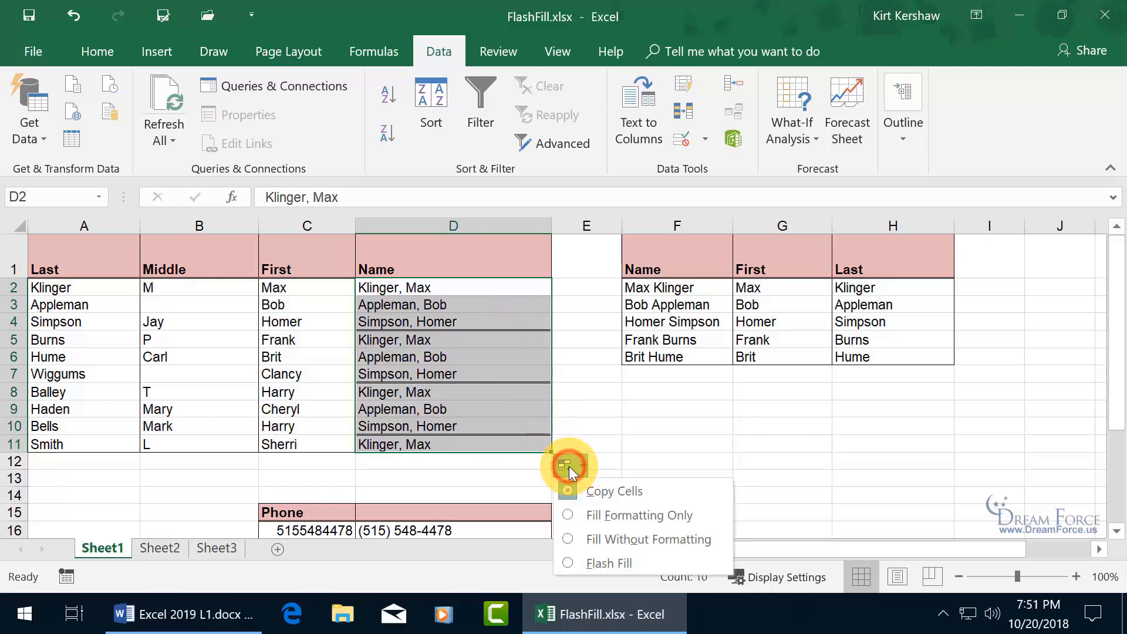
pyautogui.click(568, 562)
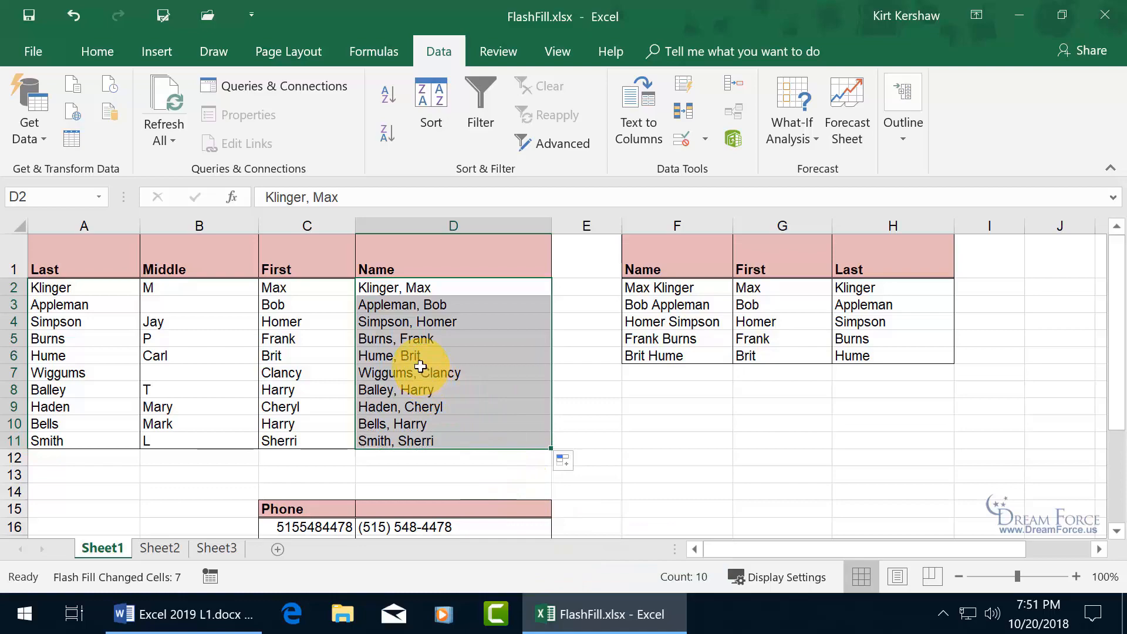
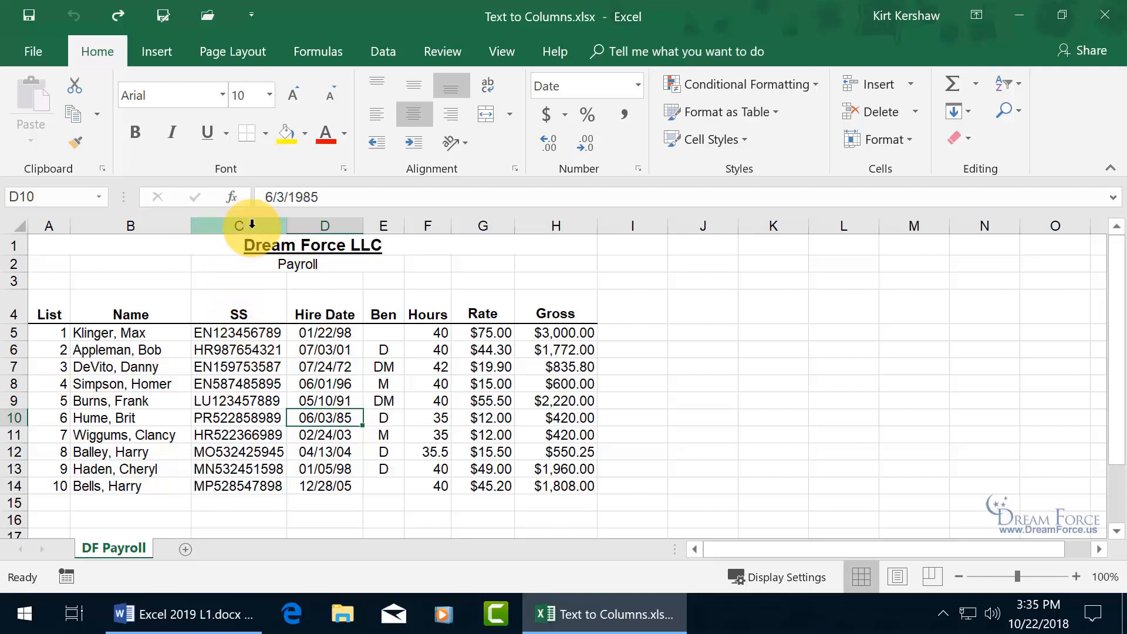
# - Insert a blank column C, then select the ten names in B5:B14
pyautogui.rightClick(246, 224)
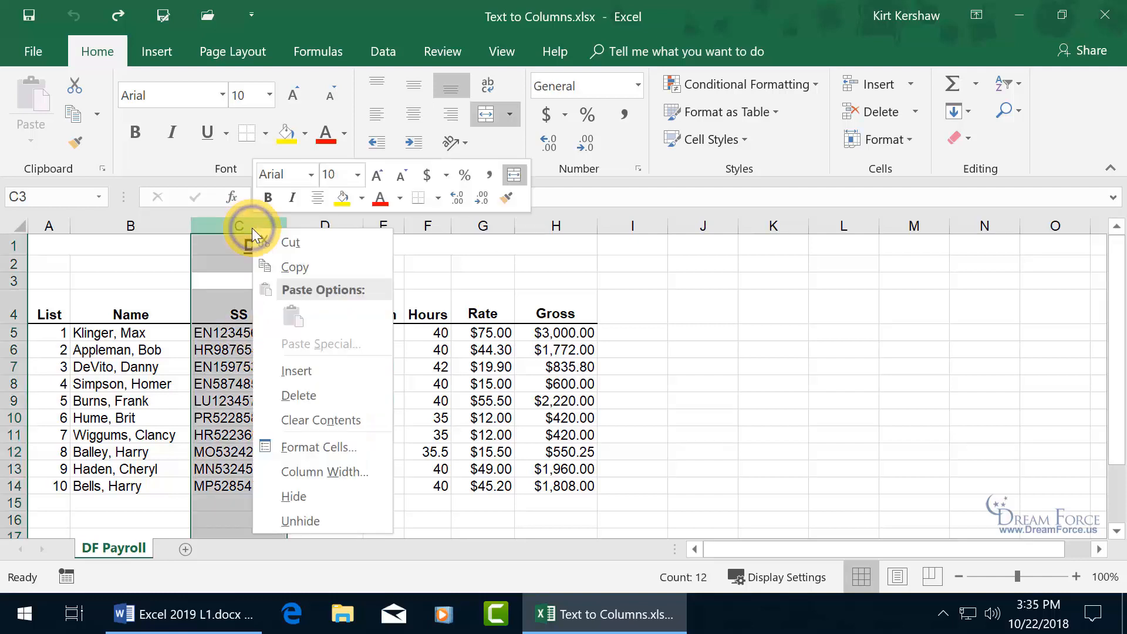
pyautogui.click(294, 370)
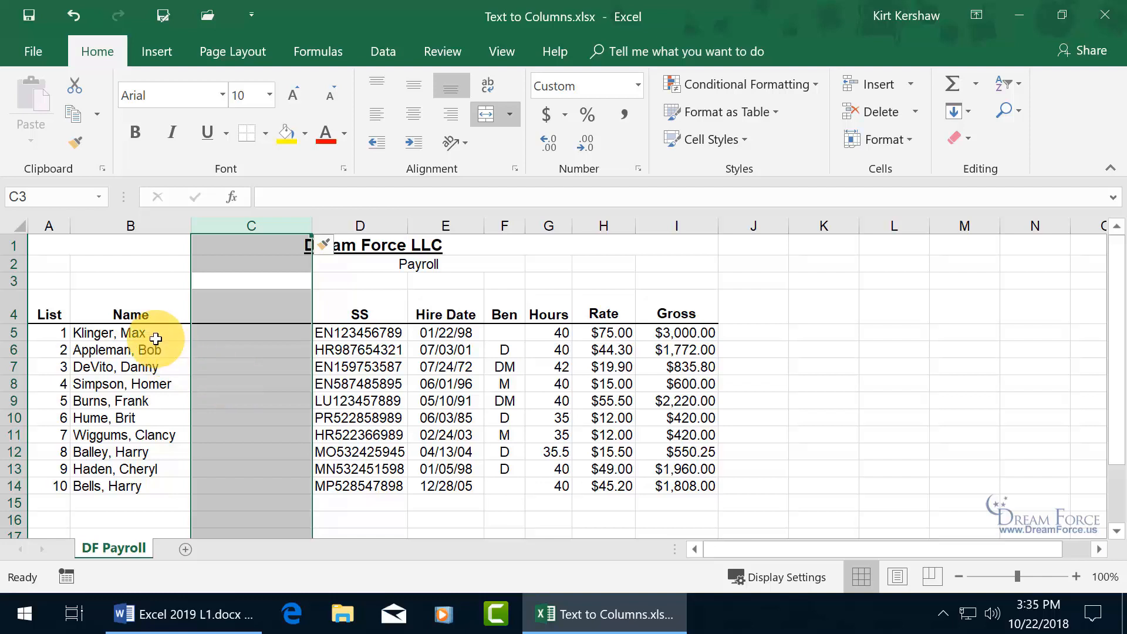
pyautogui.moveTo(155, 332); pyautogui.dragTo(146, 487)
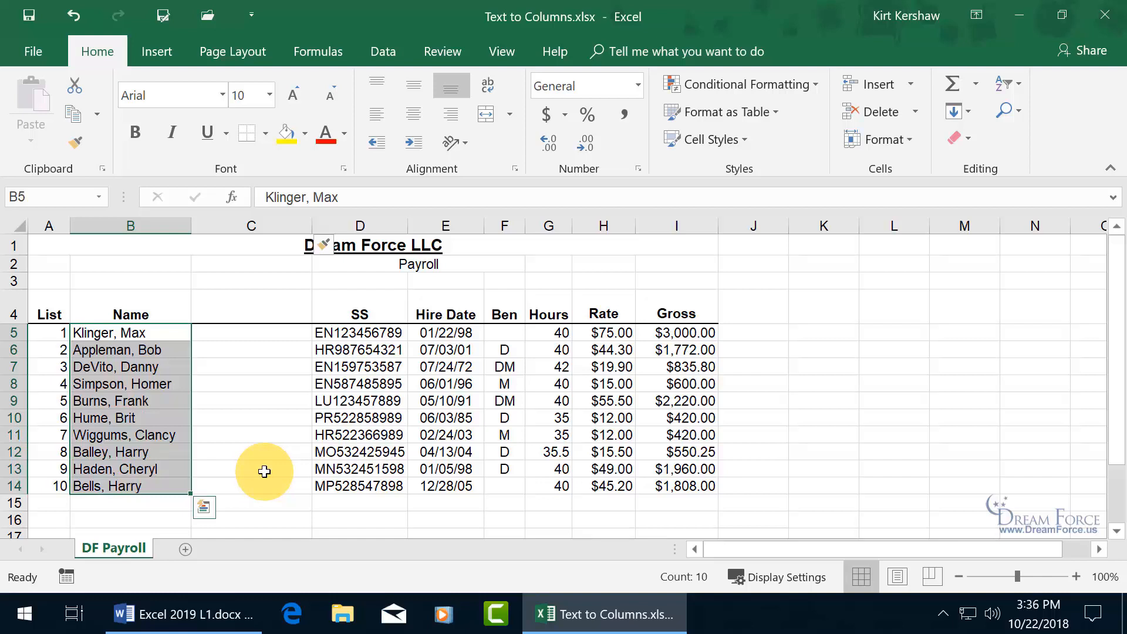
# - Start Text to Columns on the selected names with Fixed width and advance to step 2
pyautogui.click(384, 52)
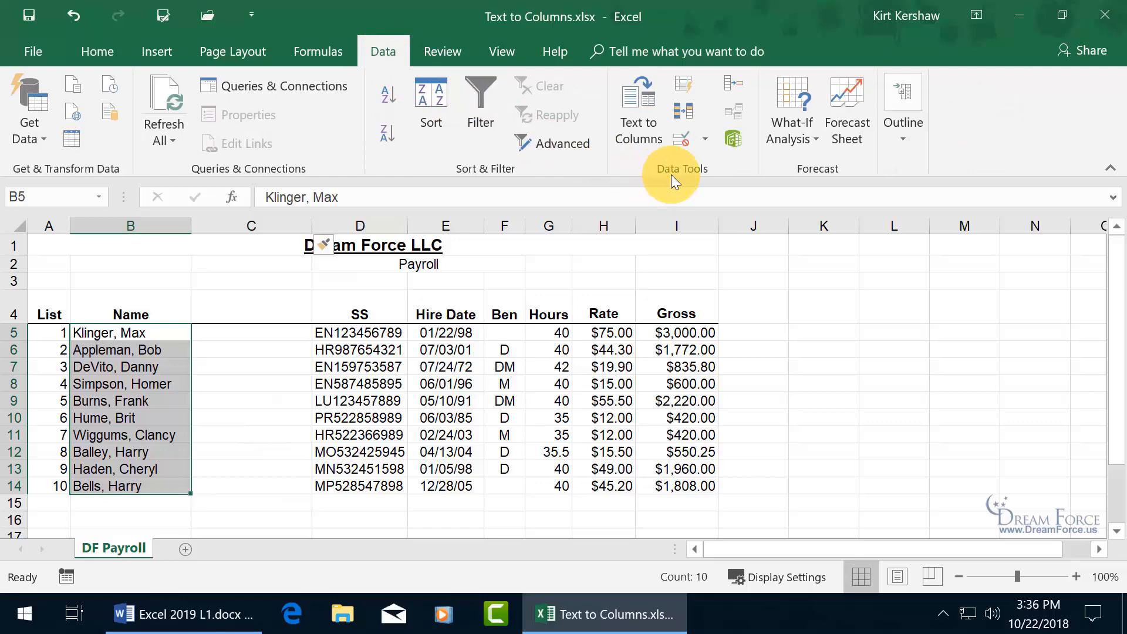
pyautogui.click(646, 138)
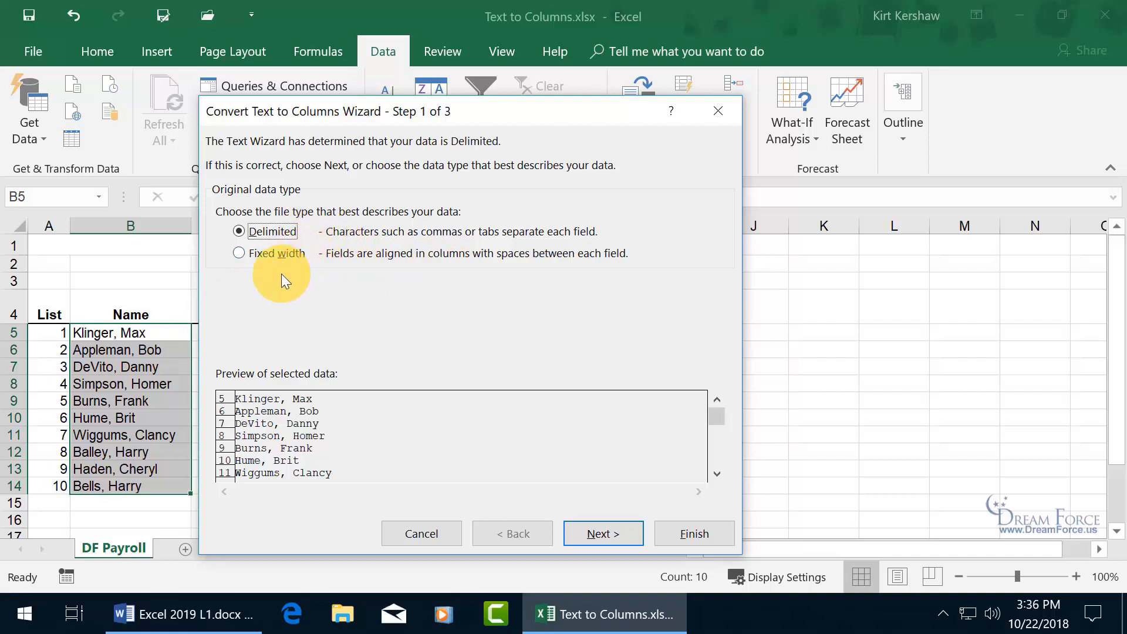
pyautogui.click(238, 253)
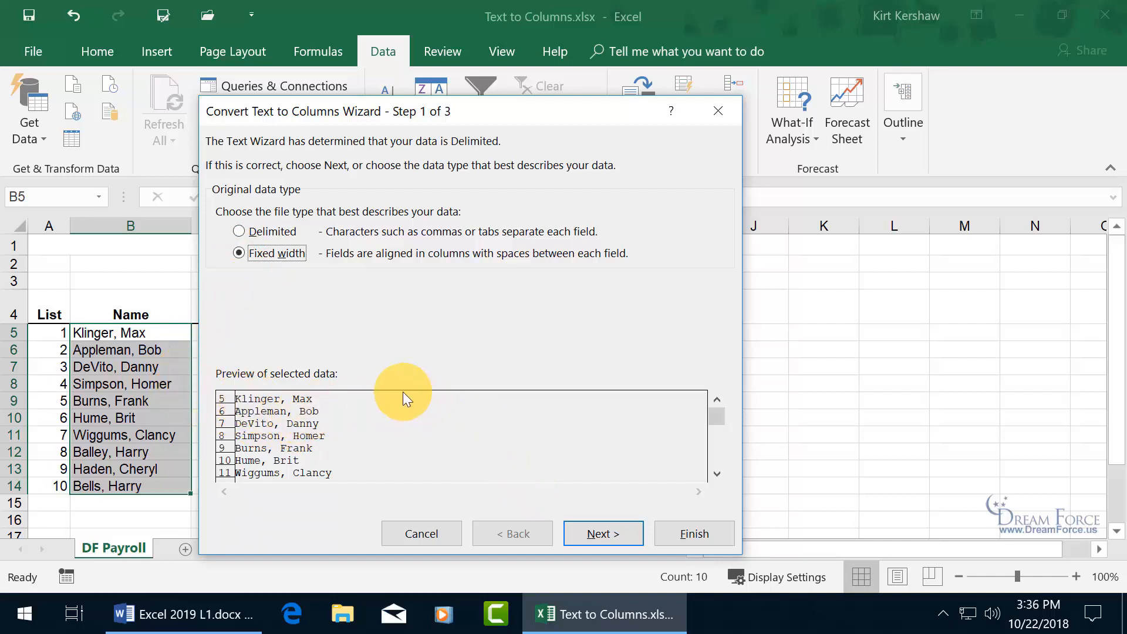
pyautogui.click(611, 539)
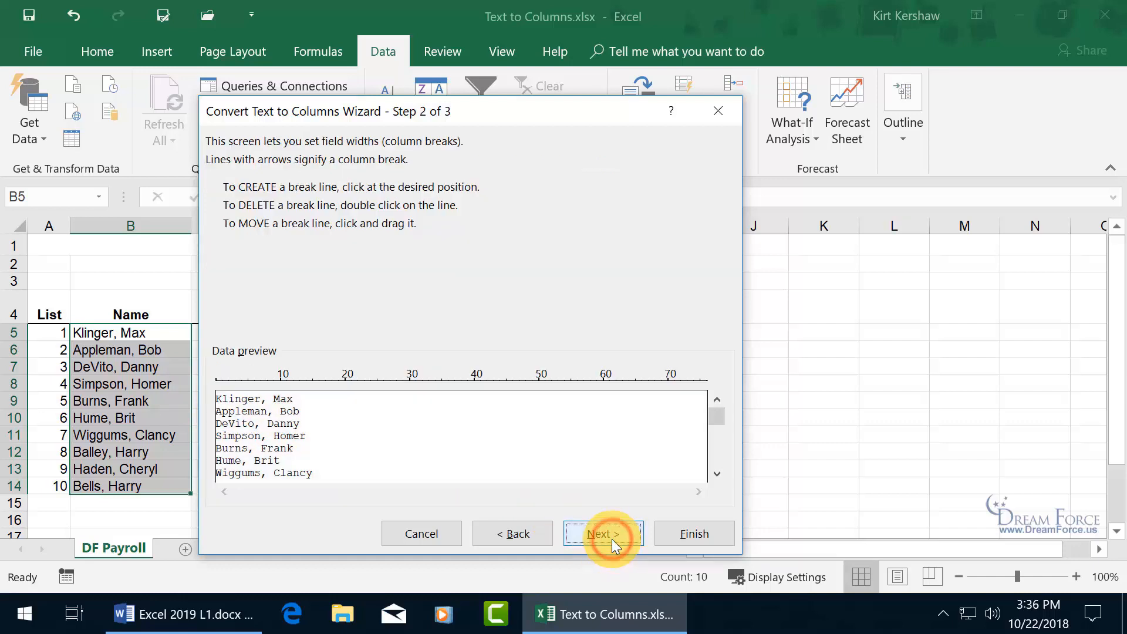
# - Try a fixed-width column break in the preview, then go back and choose Delimited instead
pyautogui.click(235, 379)
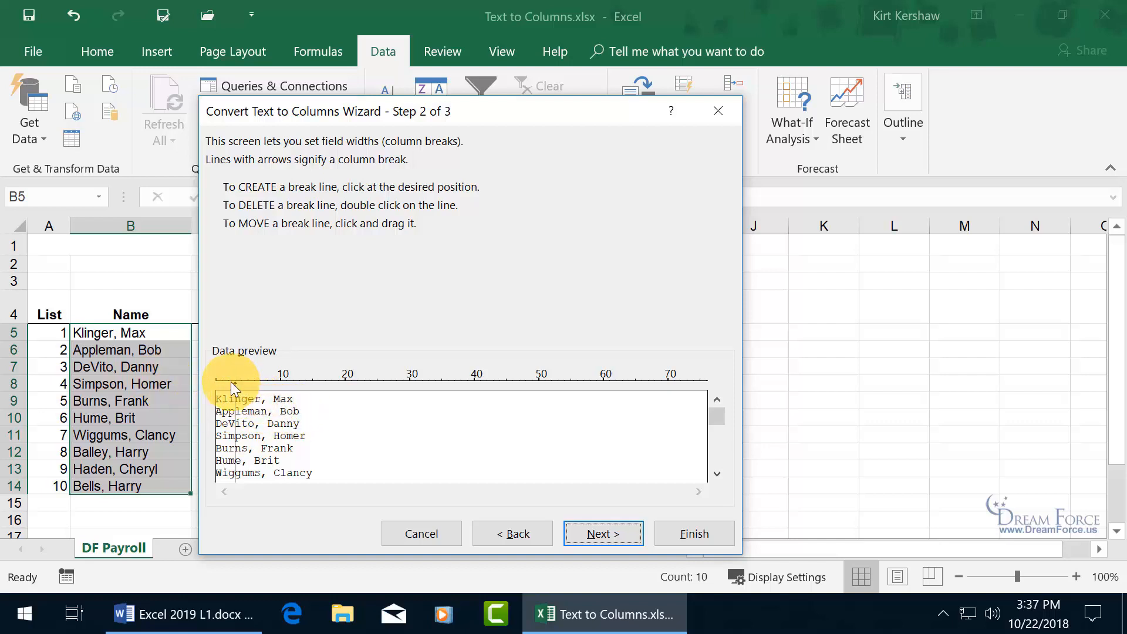
pyautogui.moveTo(235, 383); pyautogui.dragTo(274, 383)
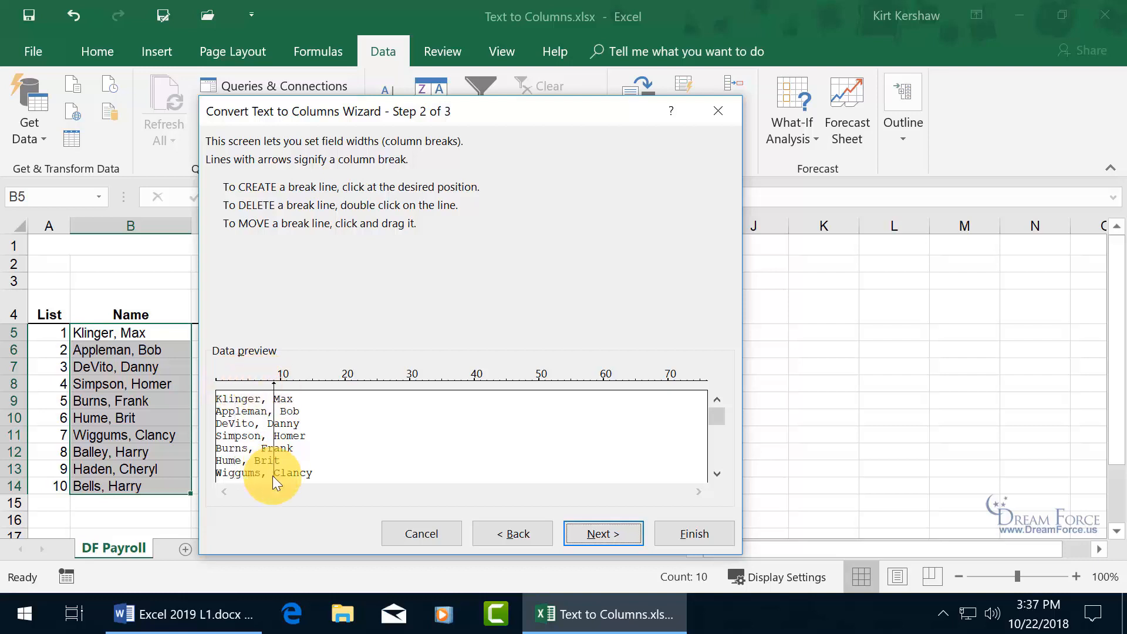
pyautogui.click(516, 532)
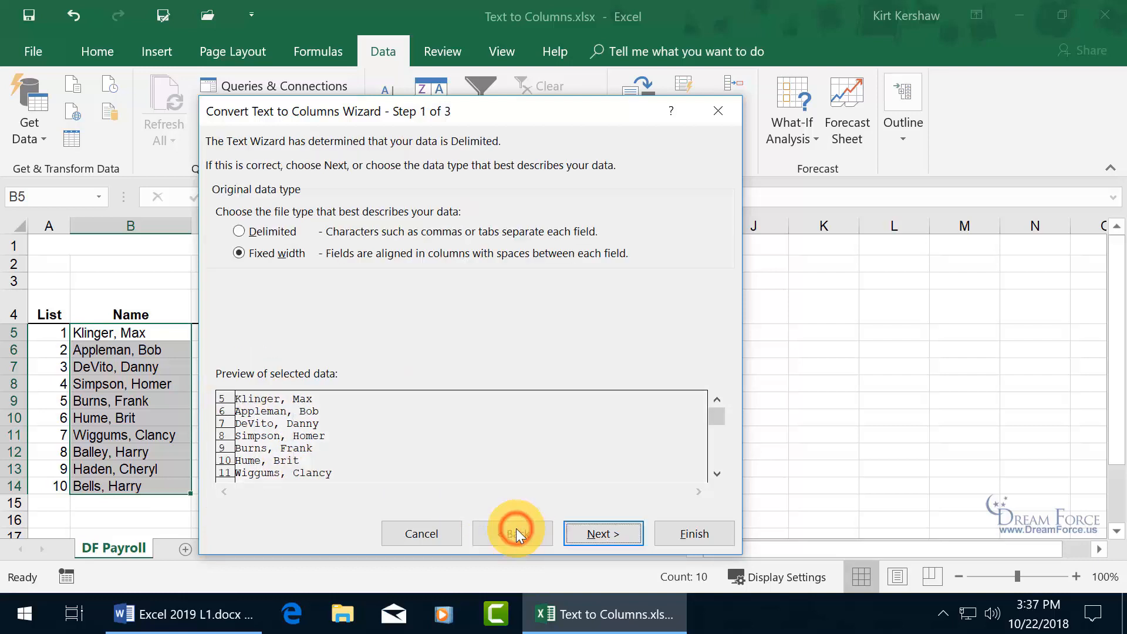
pyautogui.click(265, 231)
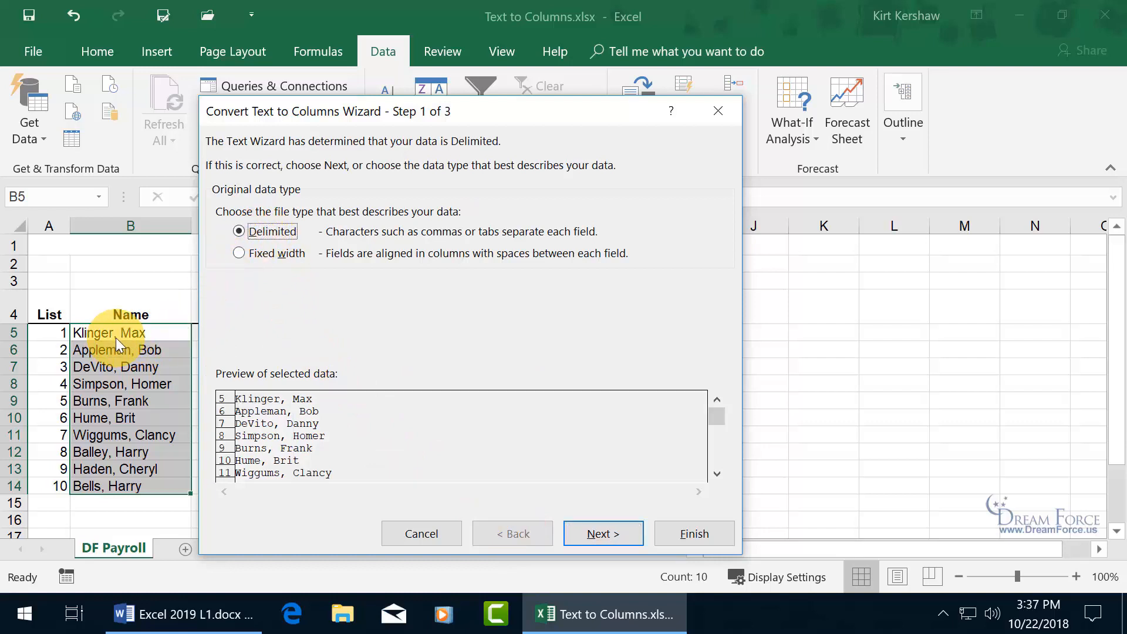
# - Use Comma and Space as delimiters and advance to the column format step
pyautogui.click(593, 516)
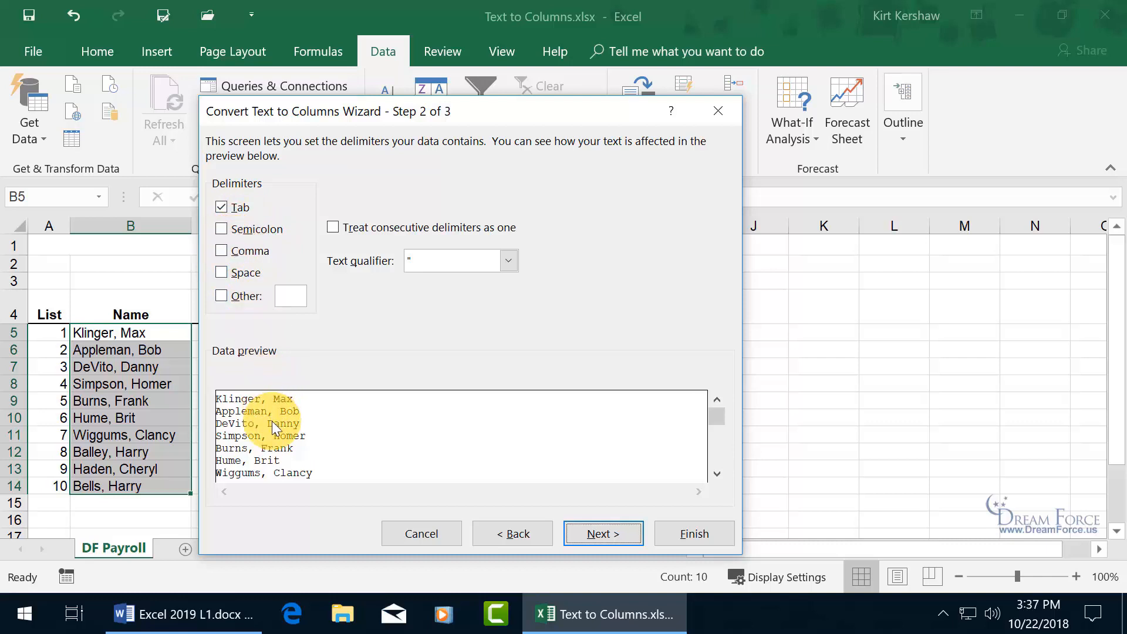
pyautogui.click(222, 252)
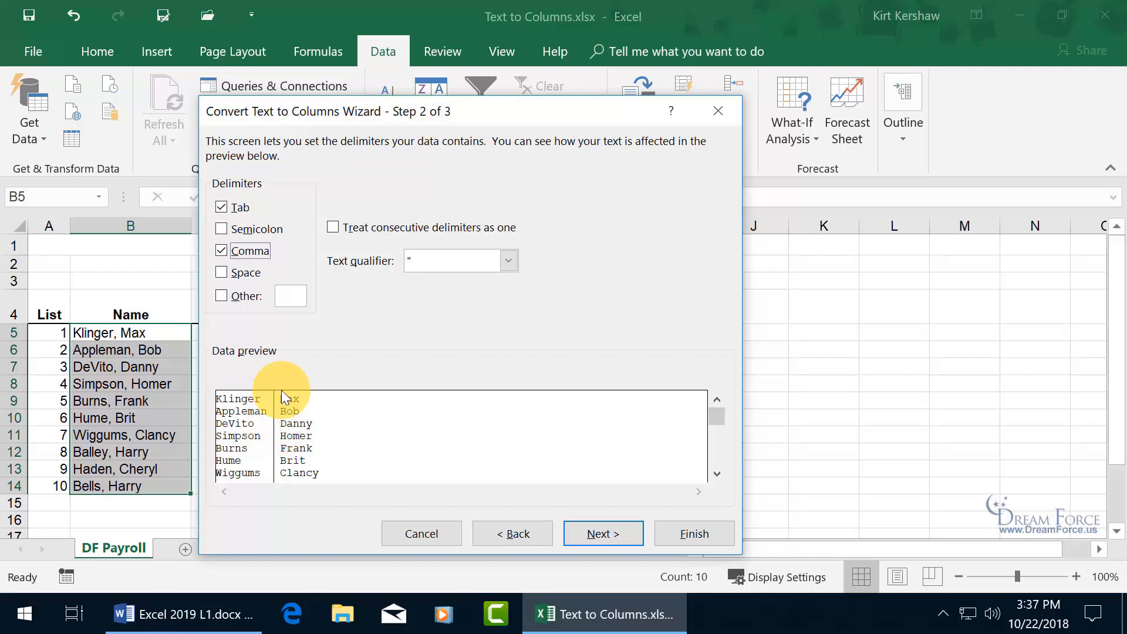
pyautogui.click(221, 272)
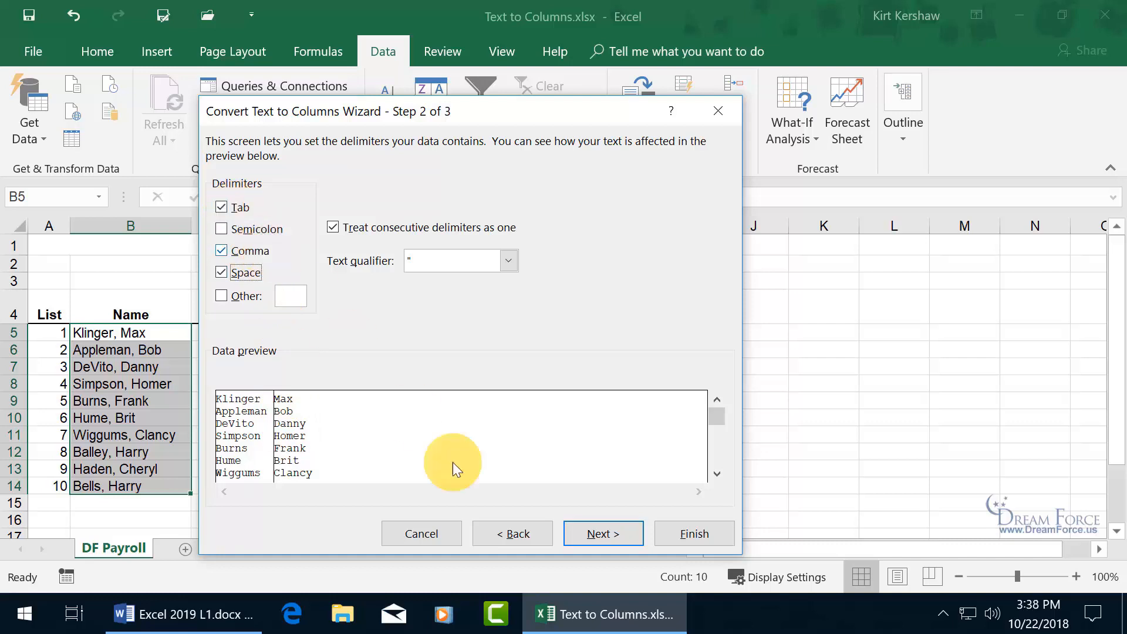
pyautogui.click(602, 534)
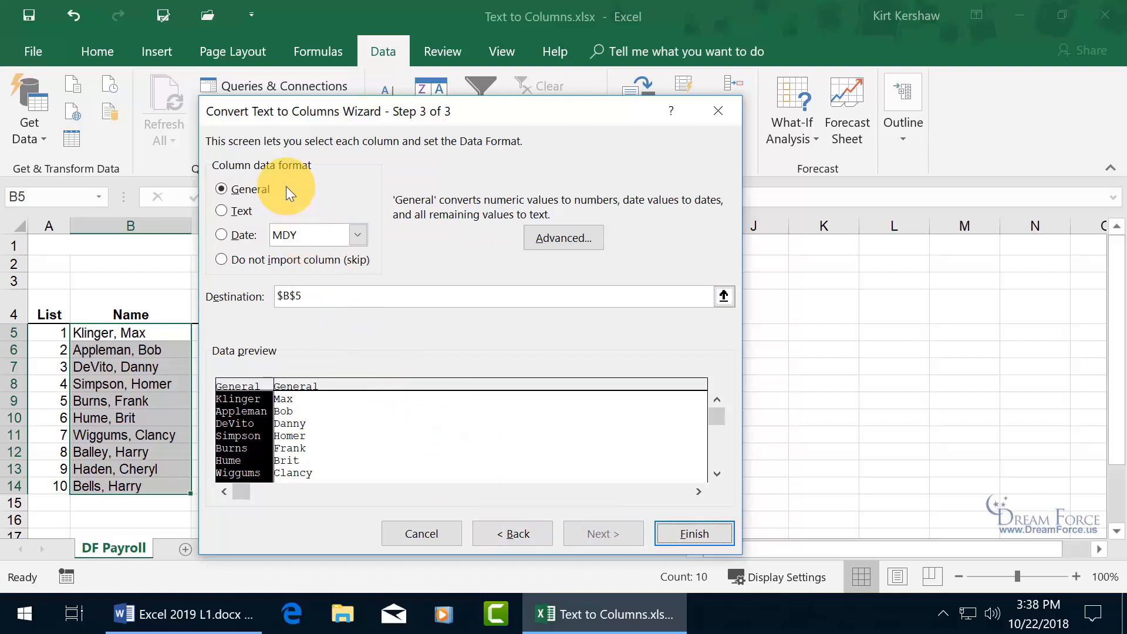
# - Keep the first-name column as General after briefly marking it to skip
pyautogui.click(302, 387)
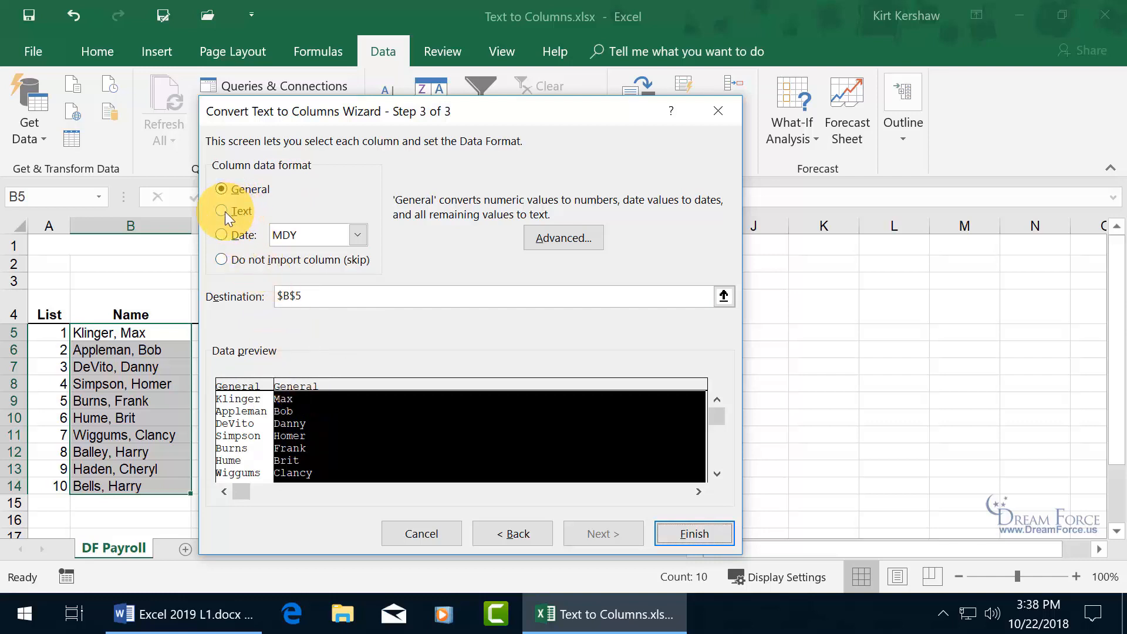
pyautogui.click(222, 259)
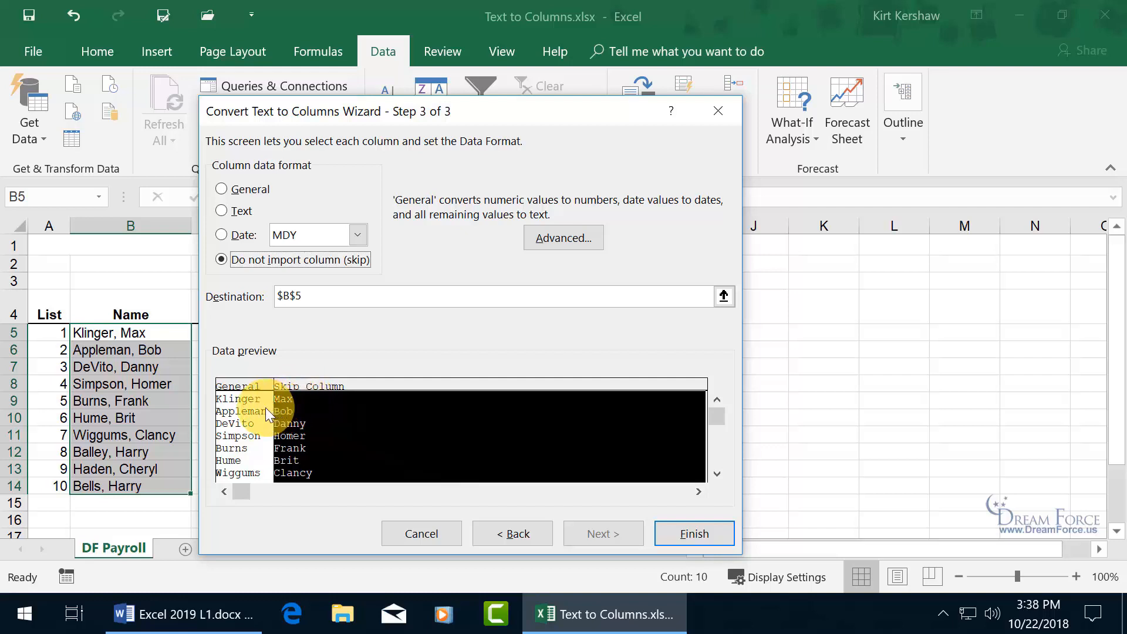
pyautogui.click(222, 191)
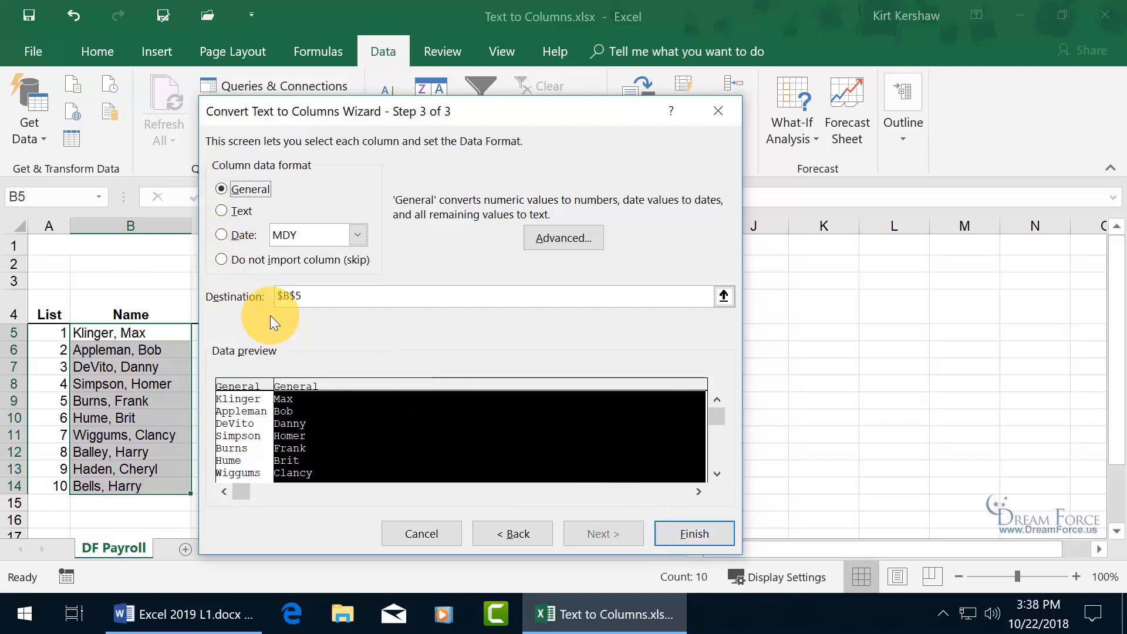
# - Keep the destination at $B$5 and finish splitting last and first names
pyautogui.moveTo(375, 109); pyautogui.dragTo(578, 117)
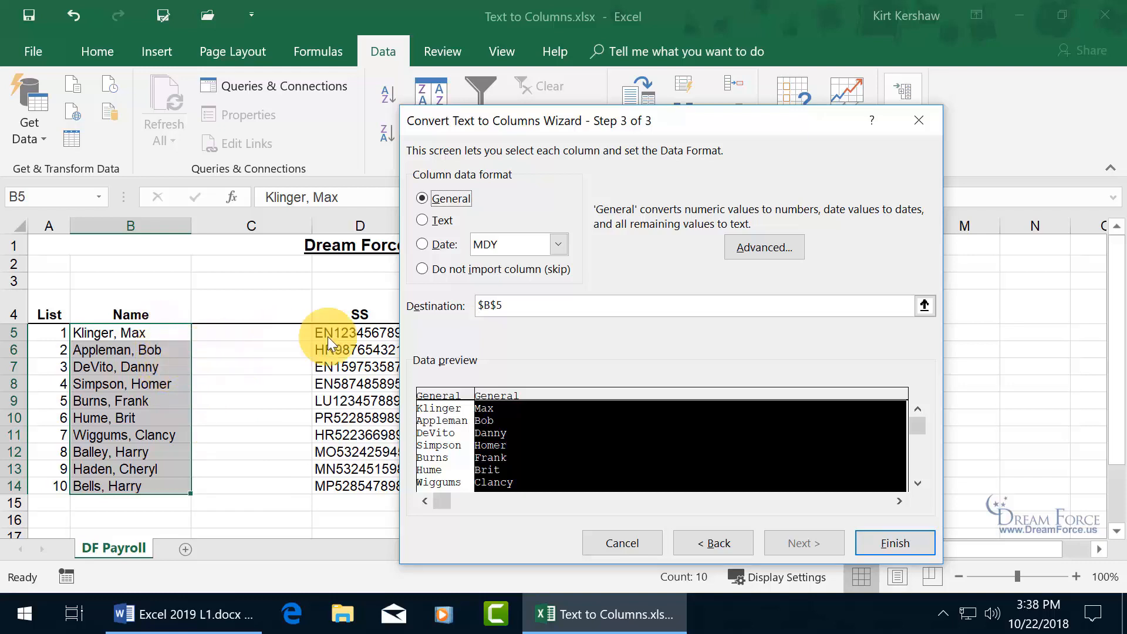
pyautogui.click(524, 306)
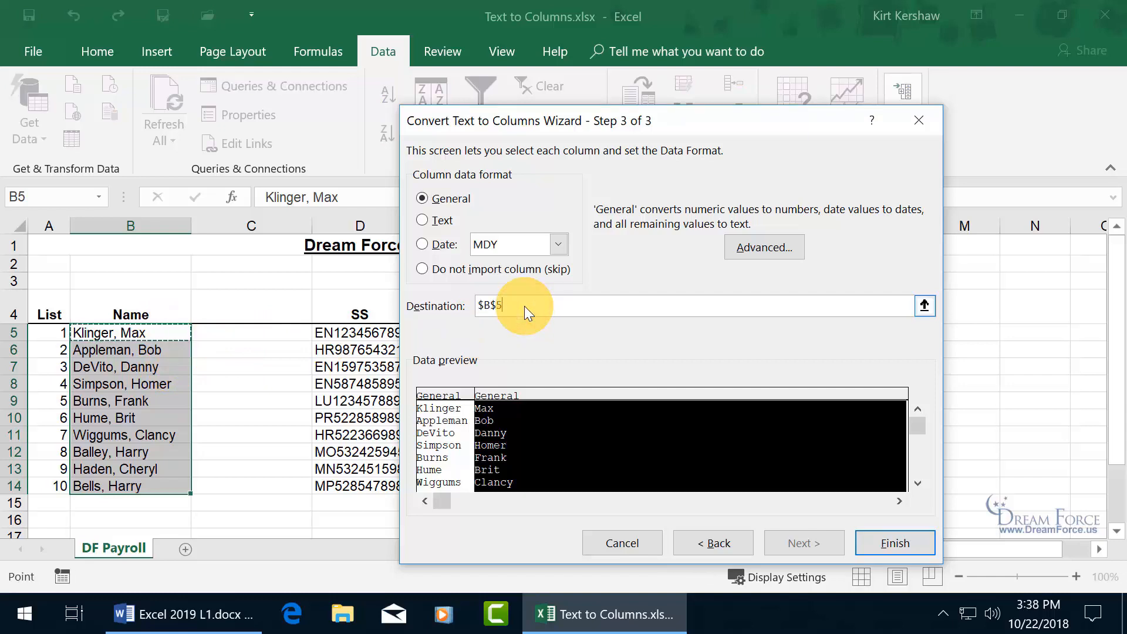
pyautogui.click(272, 334)
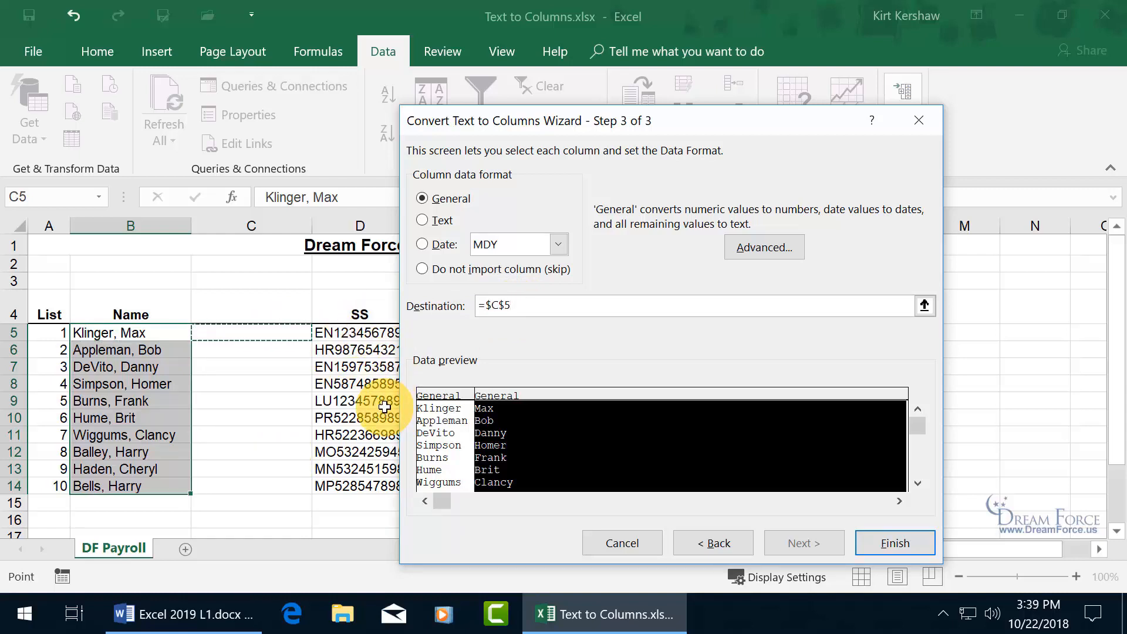
pyautogui.click(161, 329)
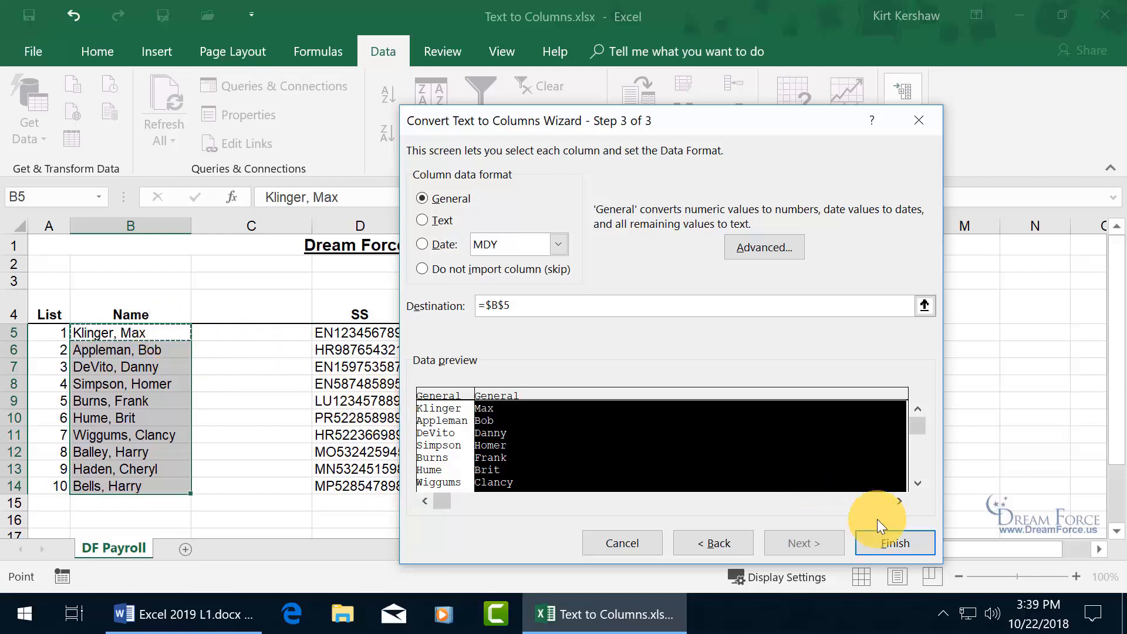
pyautogui.click(904, 541)
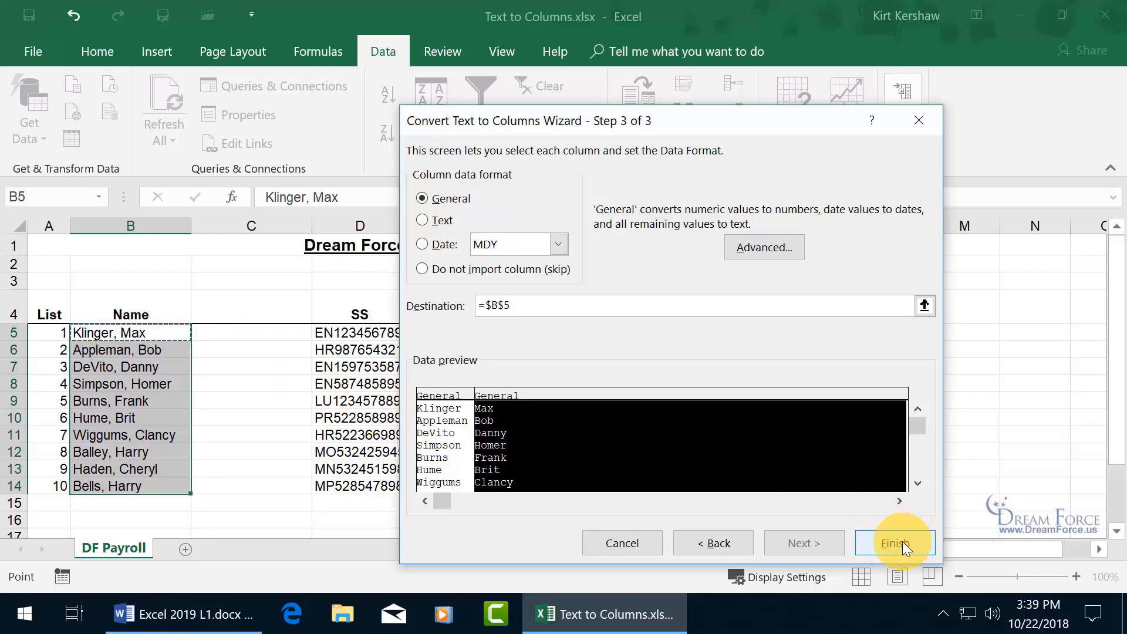
pyautogui.click(903, 542)
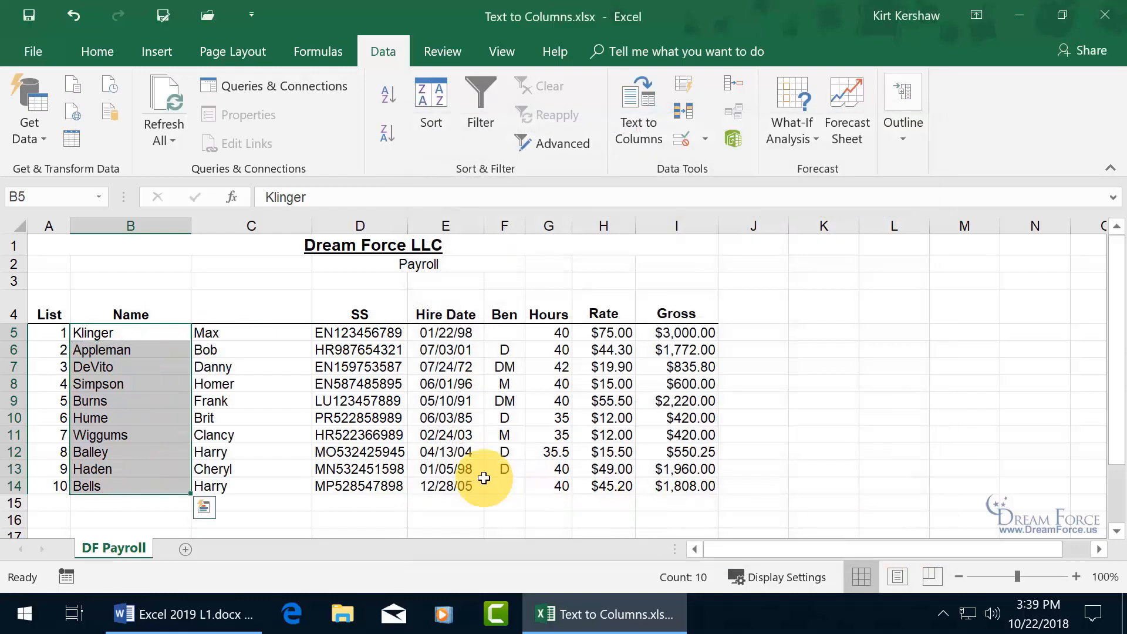
# - Type Last in B4 and First in C4, then undo the First heading
pyautogui.click(141, 337)
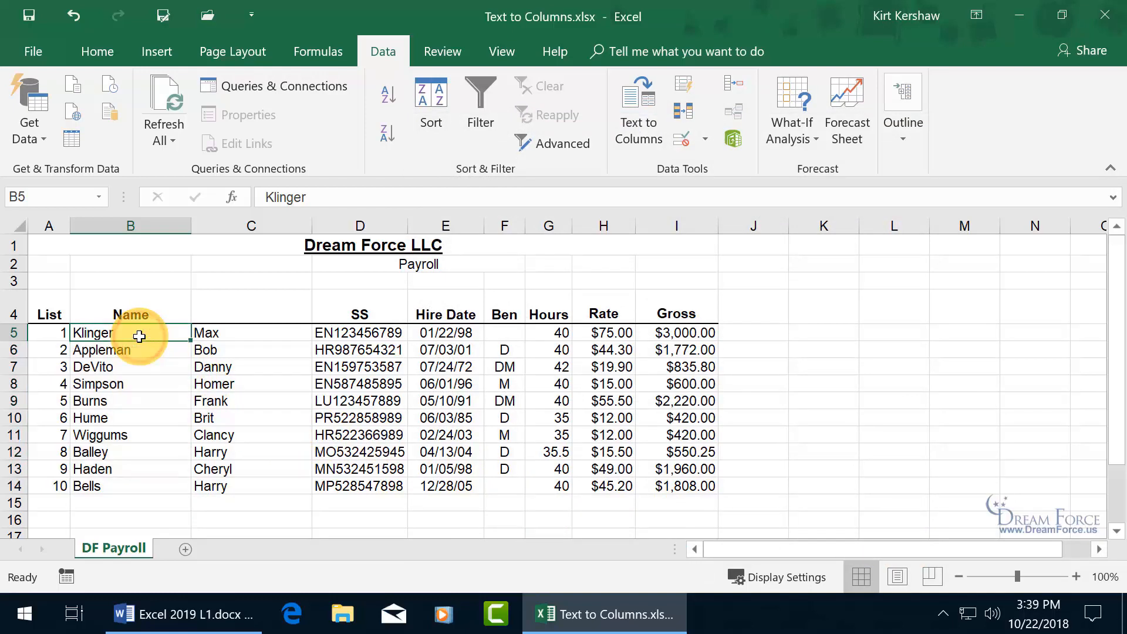
pyautogui.click(135, 310)
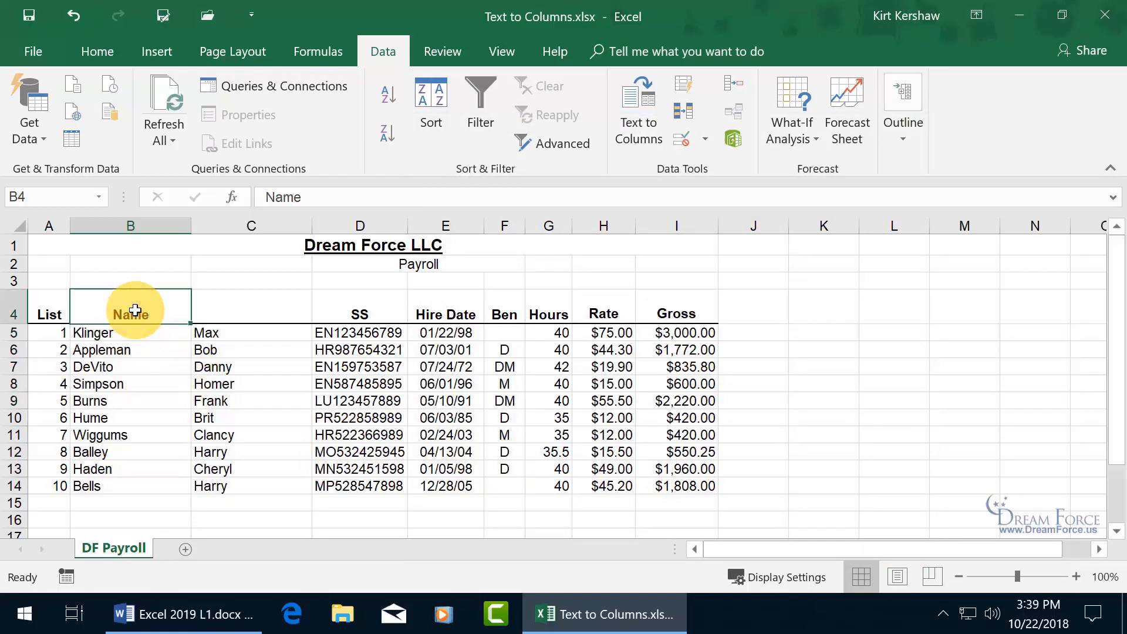
pyautogui.write('Las')
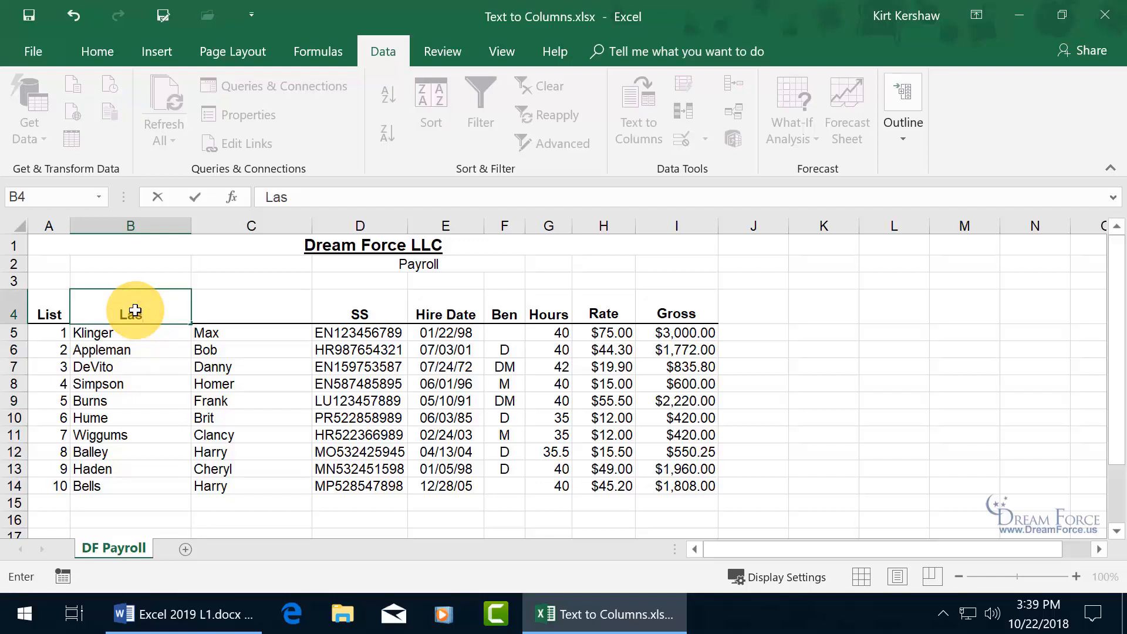
pyautogui.write('t')
pyautogui.press('Tab')
pyautogui.write('Fir')
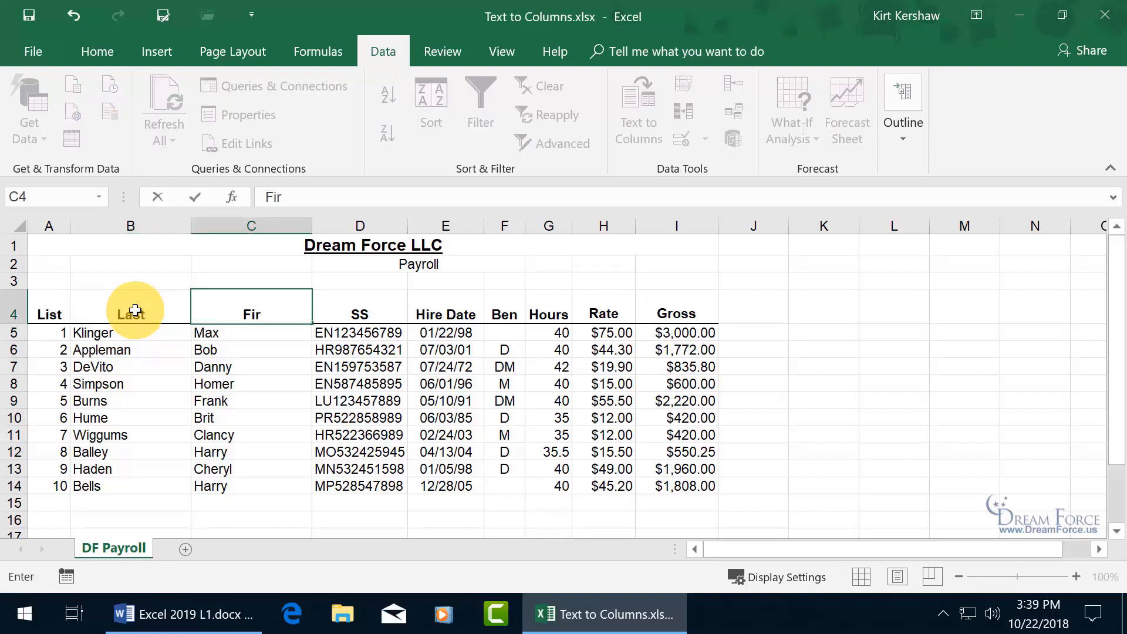
pyautogui.write('st')
pyautogui.press('Return')
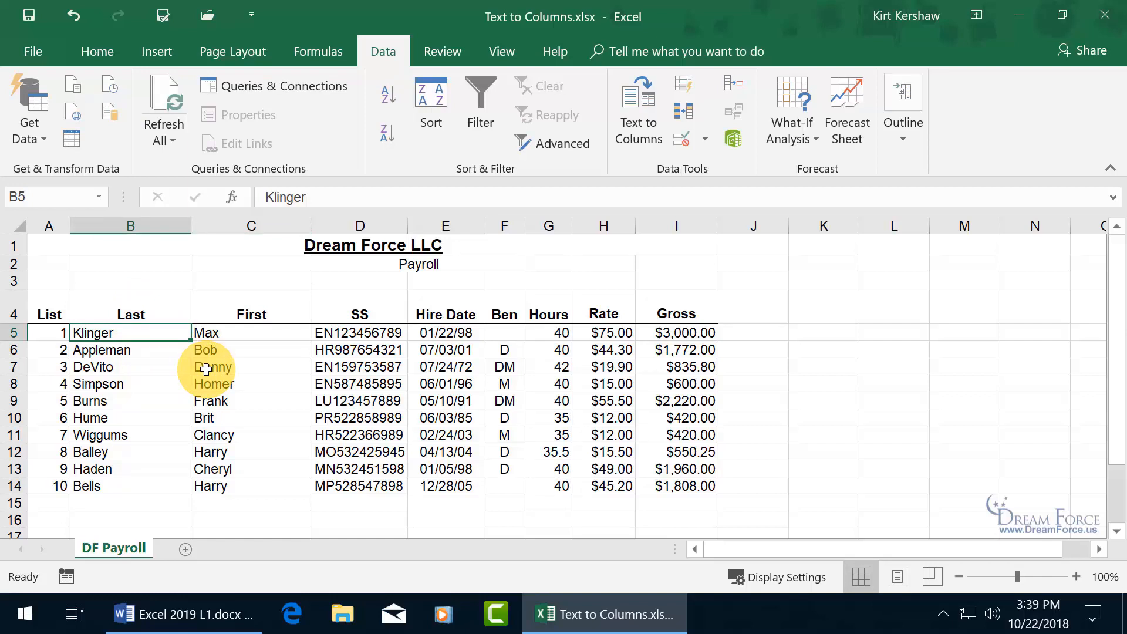
pyautogui.click(67, 14)
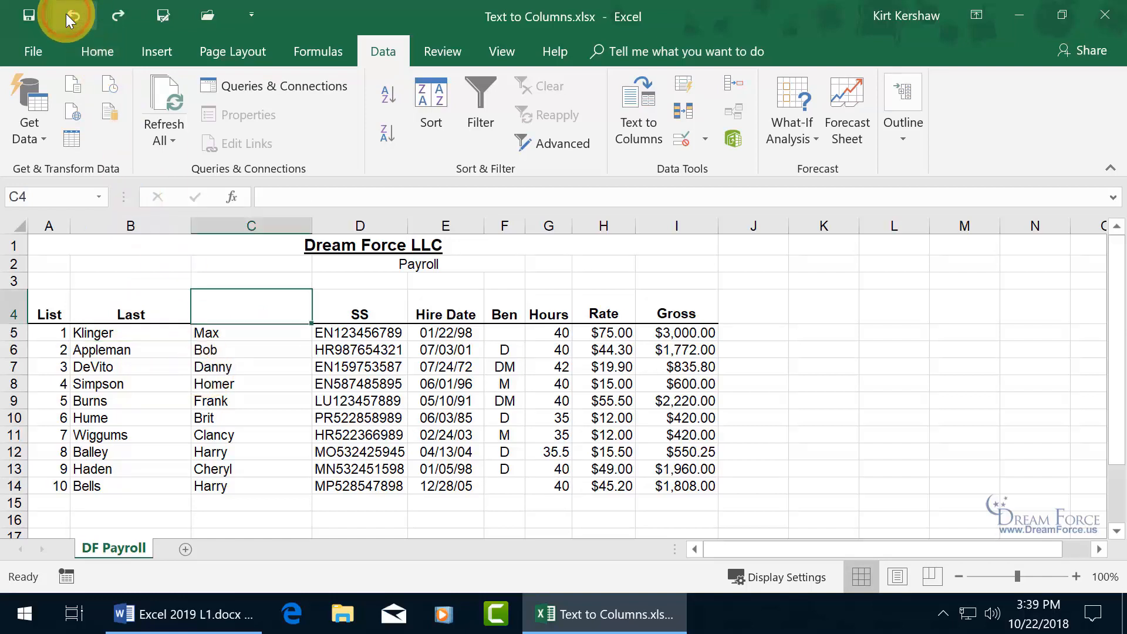
# - Undo the Last heading and the Text to Columns split, then select C5
pyautogui.click(67, 14)
pyautogui.click(65, 13)
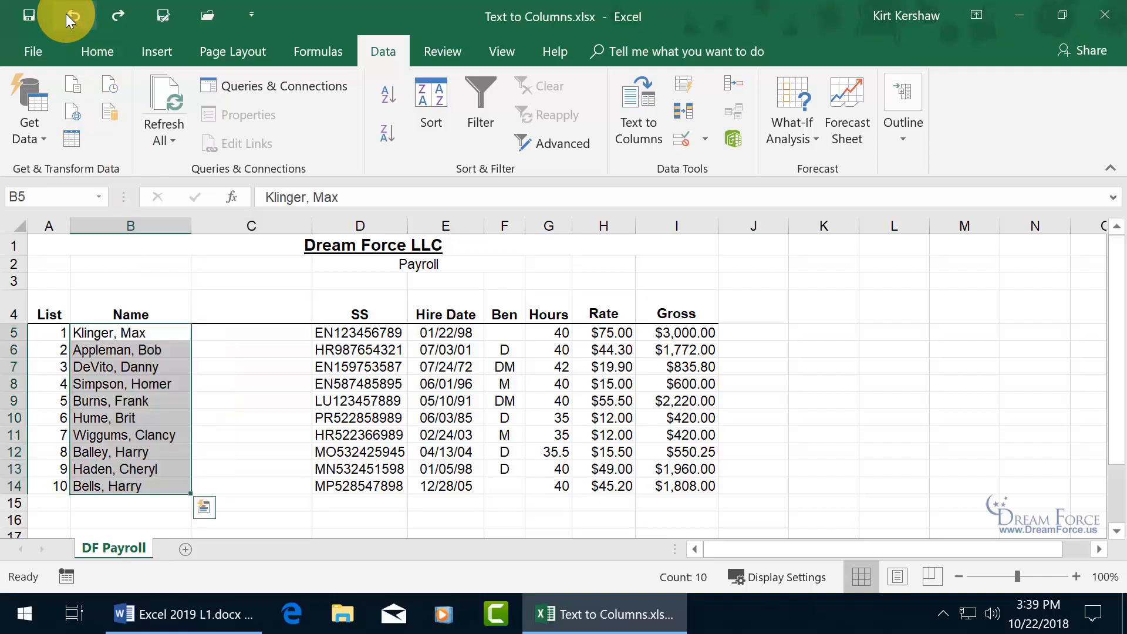
pyautogui.click(240, 336)
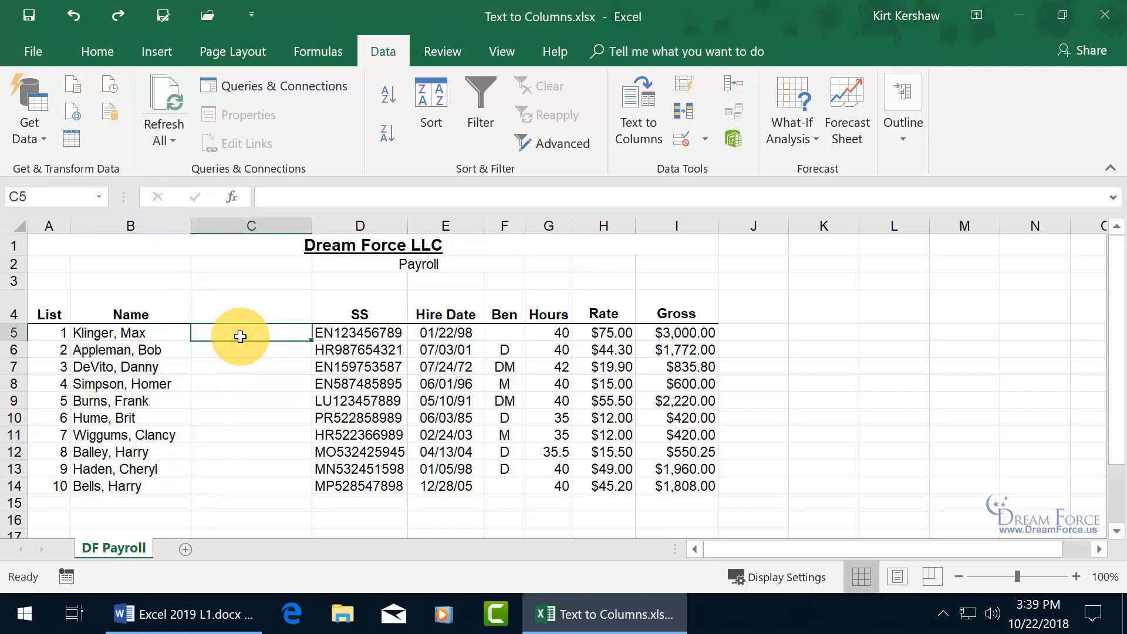
# - Enter Max, Bob and Danny in C5:C7 and Flash Fill the remaining first names
pyautogui.write('Max')
pyautogui.press('Return')
pyautogui.write('Bo')
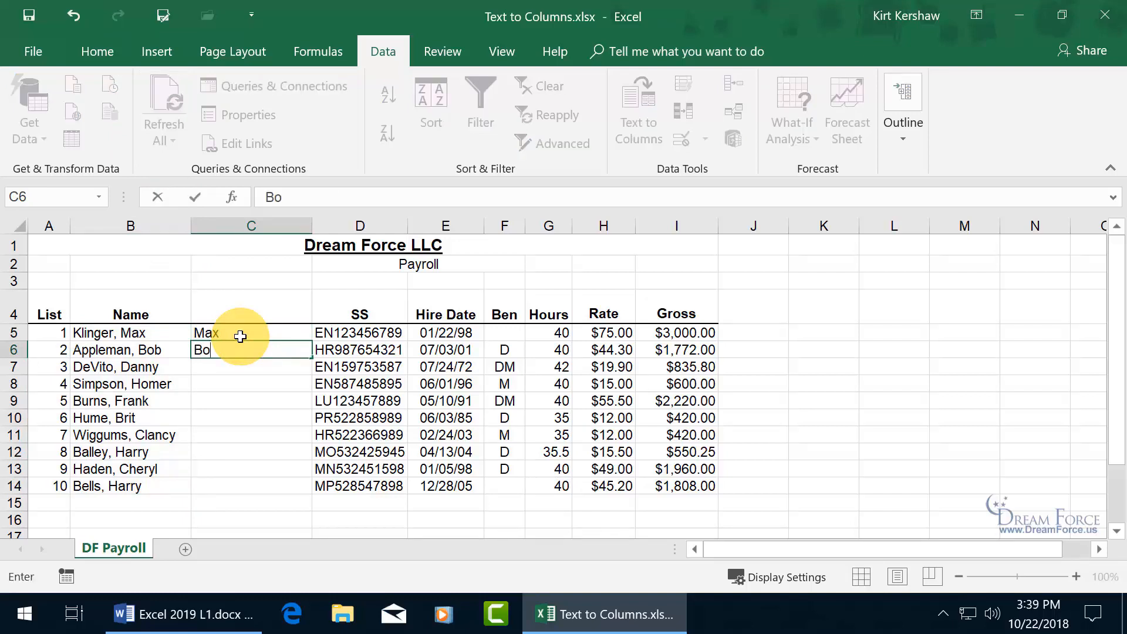
pyautogui.write('b')
pyautogui.press('Return')
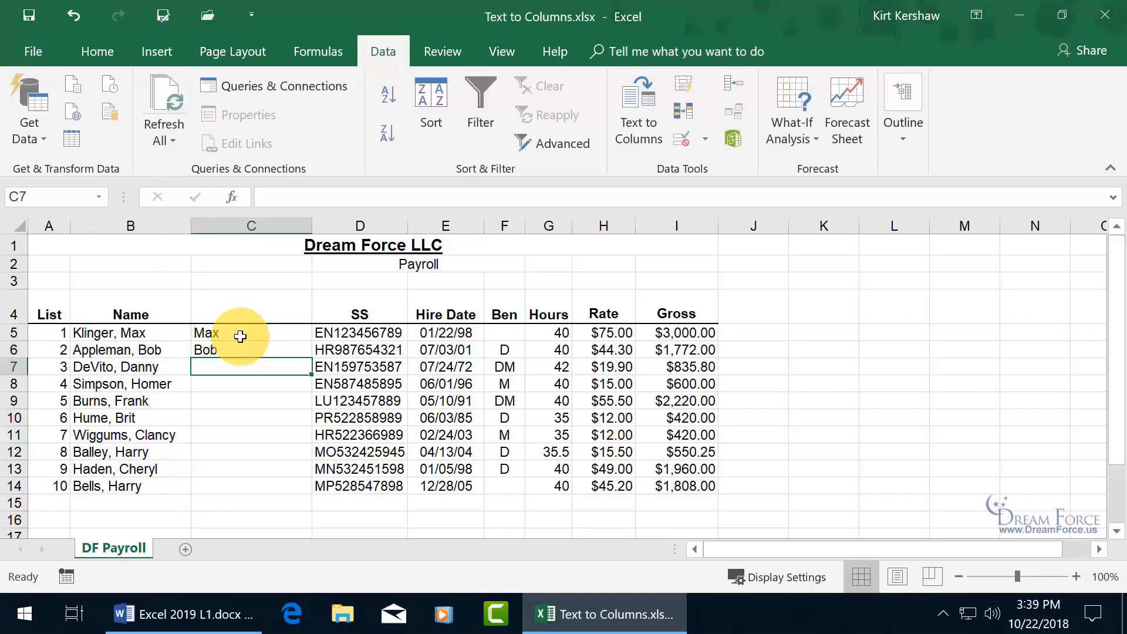
pyautogui.write('Danny')
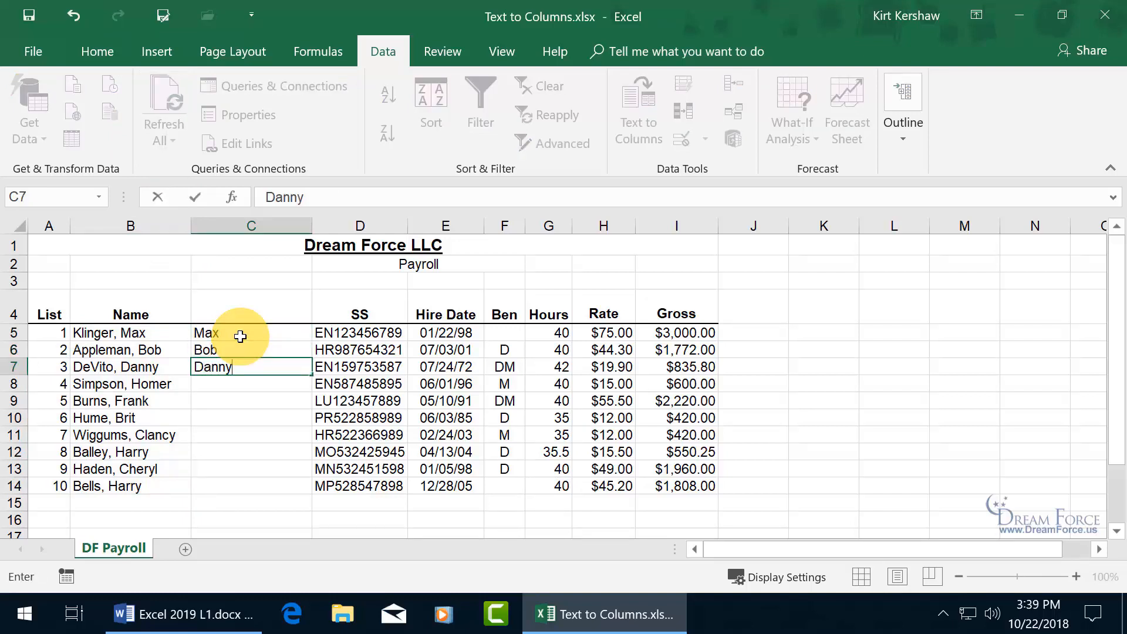
pyautogui.press('Return')
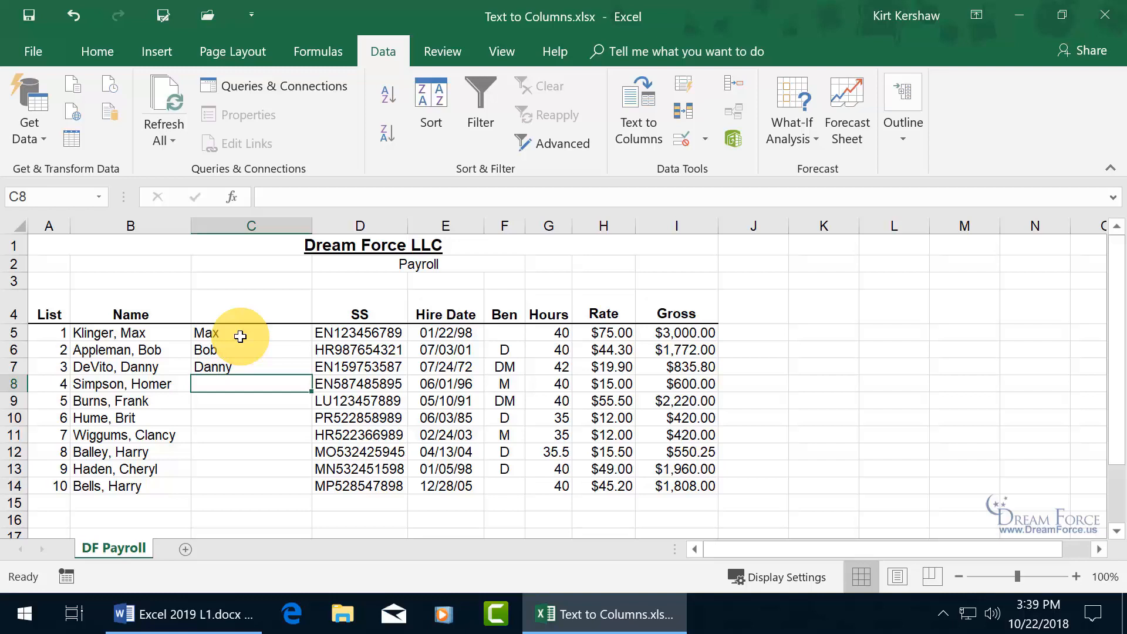
pyautogui.hotkey('ctrl', 'e')
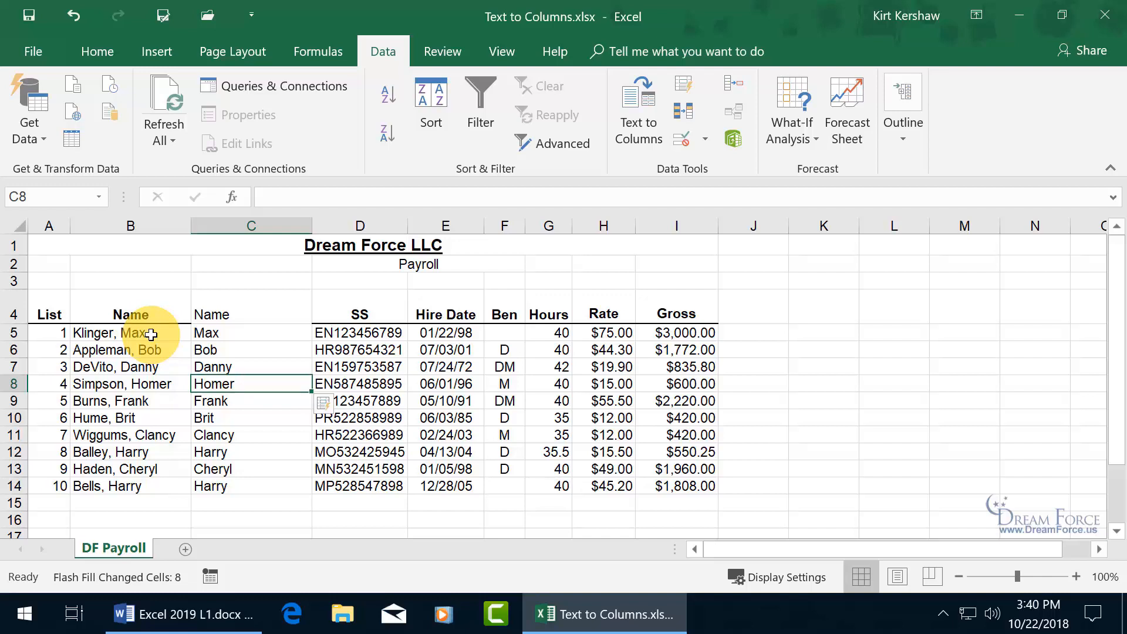
# - Undo the Flash Fill, the typed names and the inserted column C
pyautogui.click(74, 15)
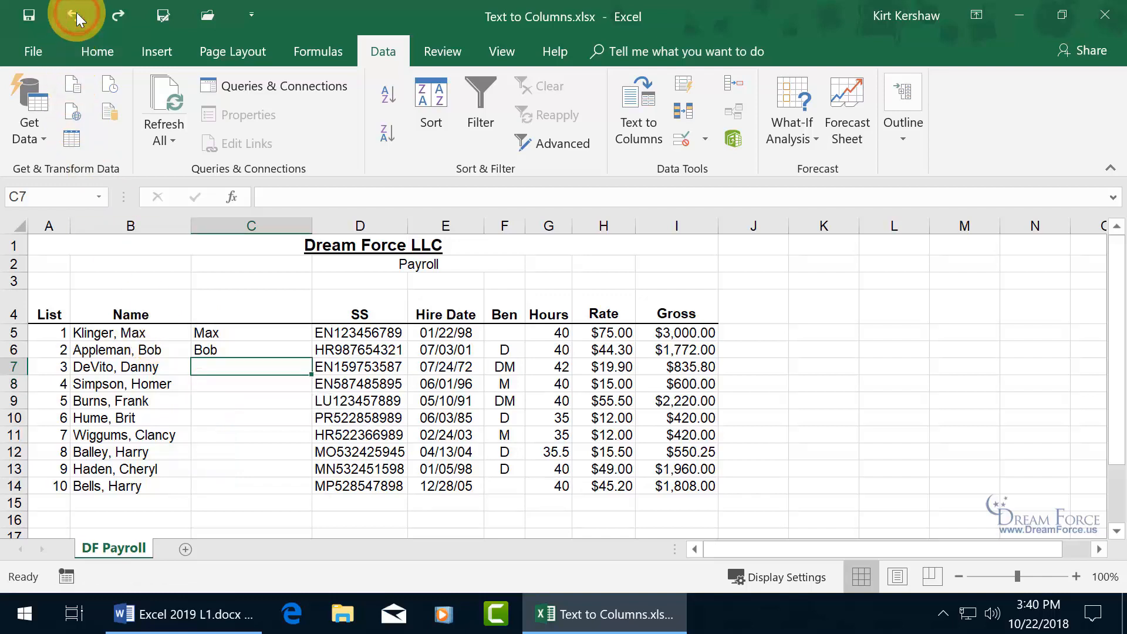
pyautogui.click(74, 14)
pyautogui.click(74, 14)
pyautogui.click(74, 14)
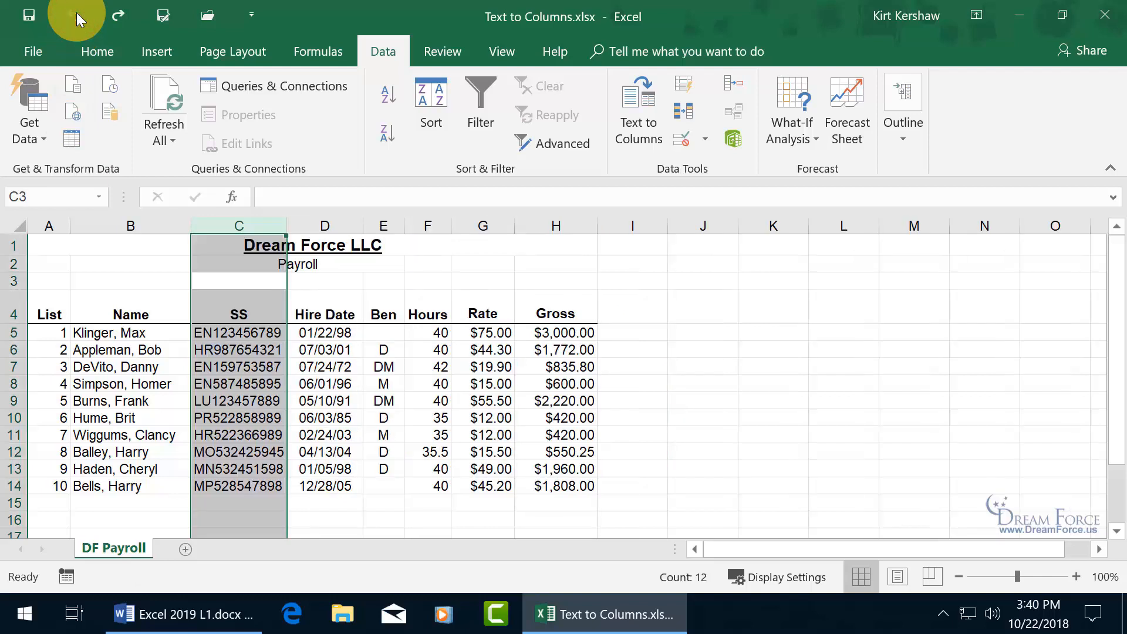
# - Clear the column selection on the payroll sheet
pyautogui.click(158, 401)
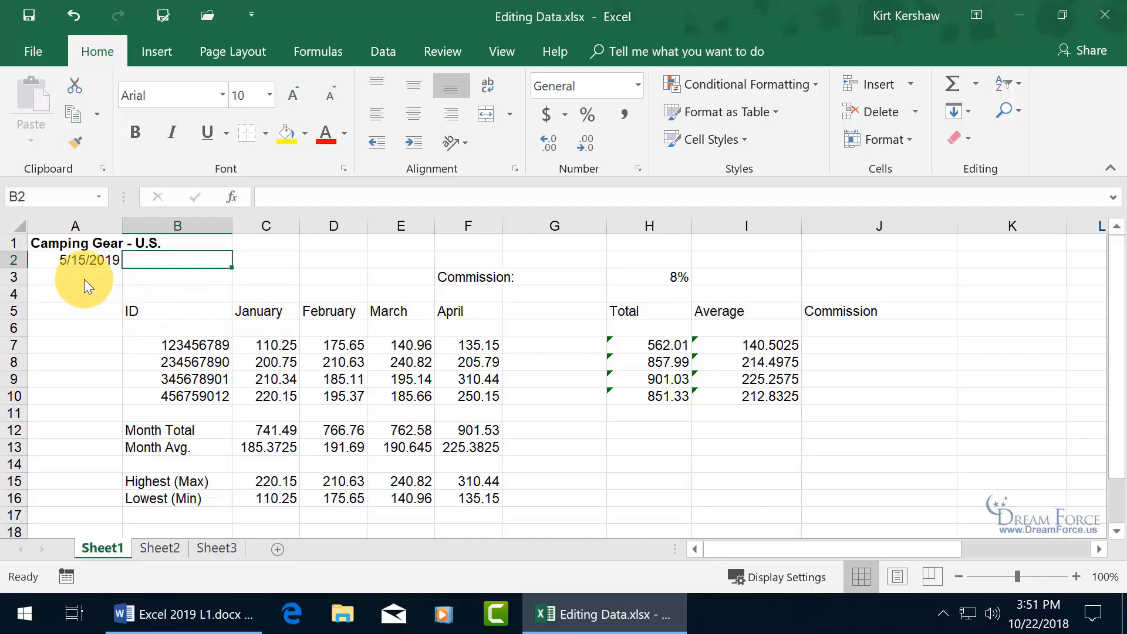
# - Enter 1 in B1 to cut off the Camping Gear - U.S. title, then select A1
pyautogui.click(202, 244)
pyautogui.write('1')
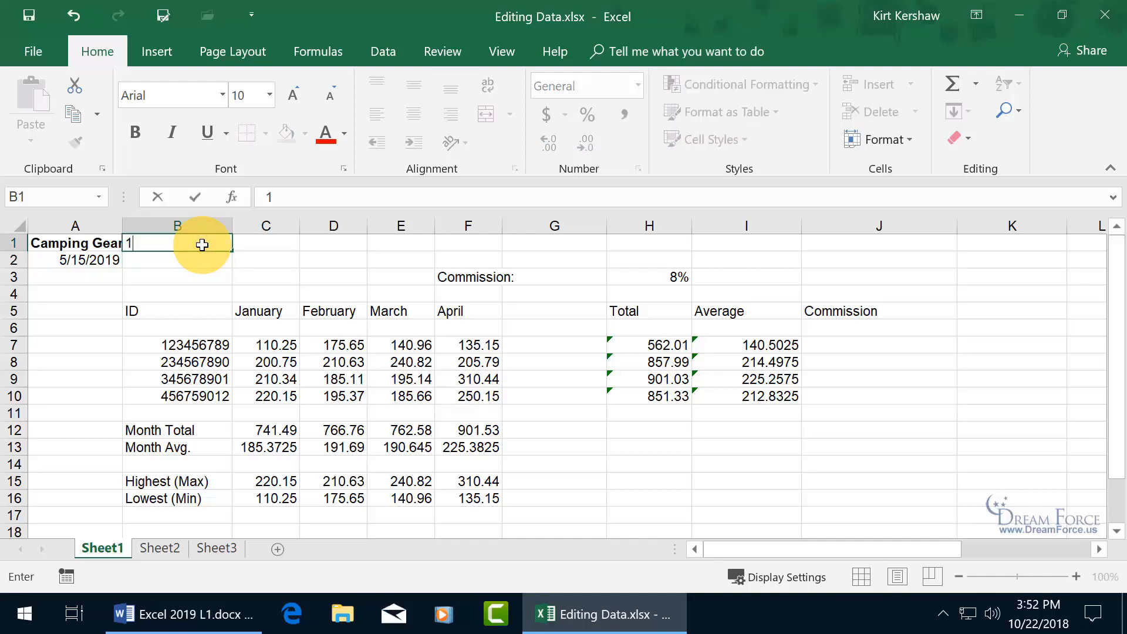
pyautogui.press('Return')
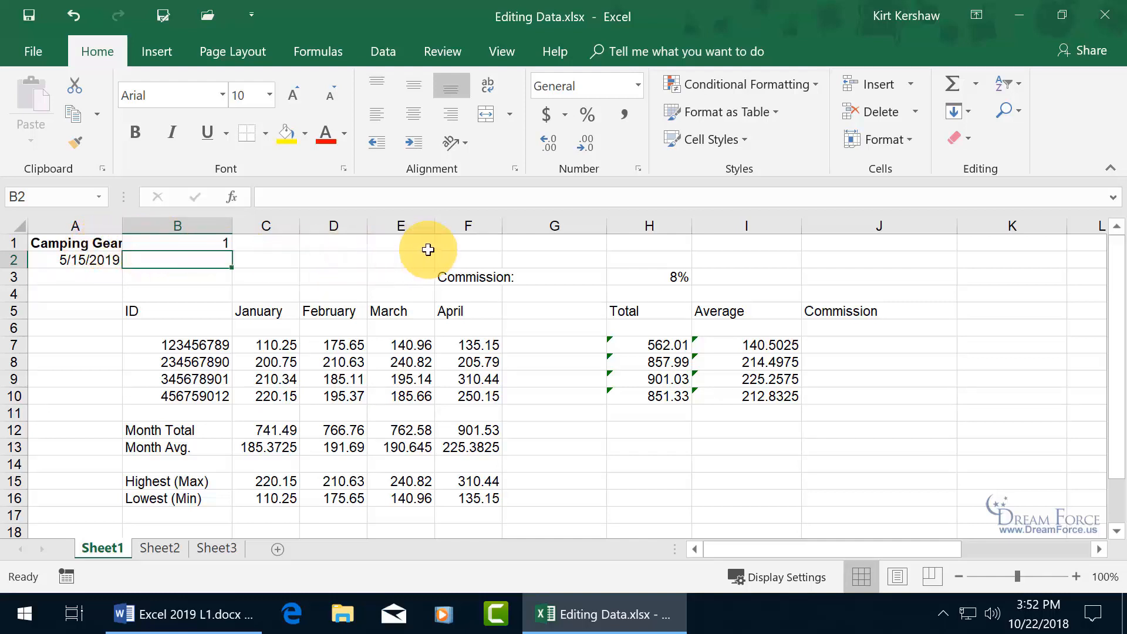
pyautogui.click(91, 243)
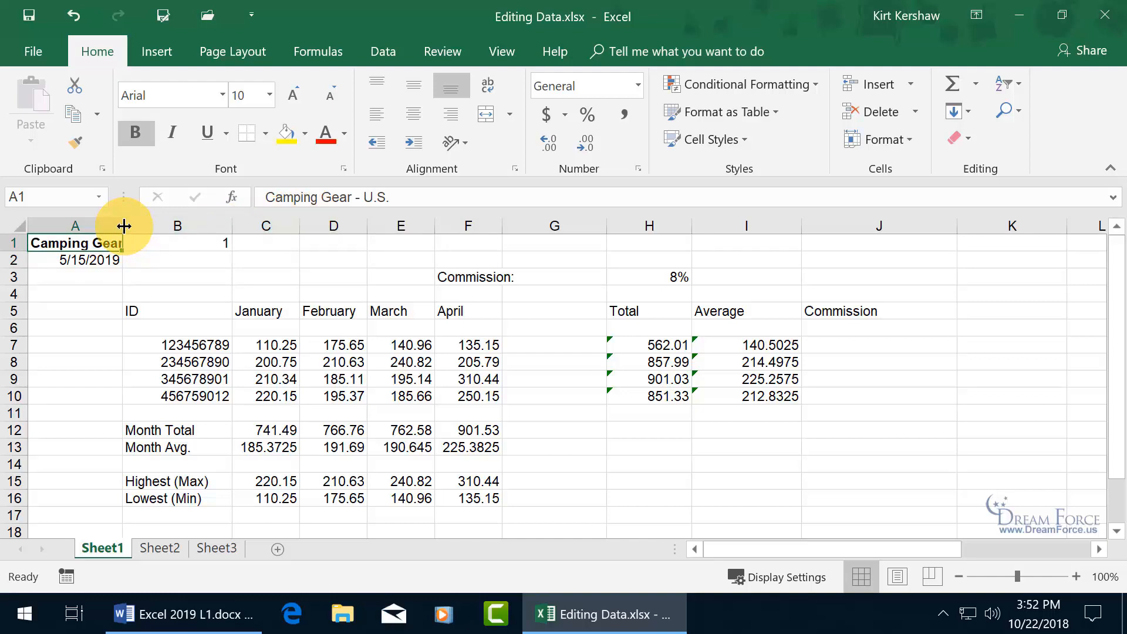
pyautogui.moveTo(124, 225); pyautogui.dragTo(410, 241)
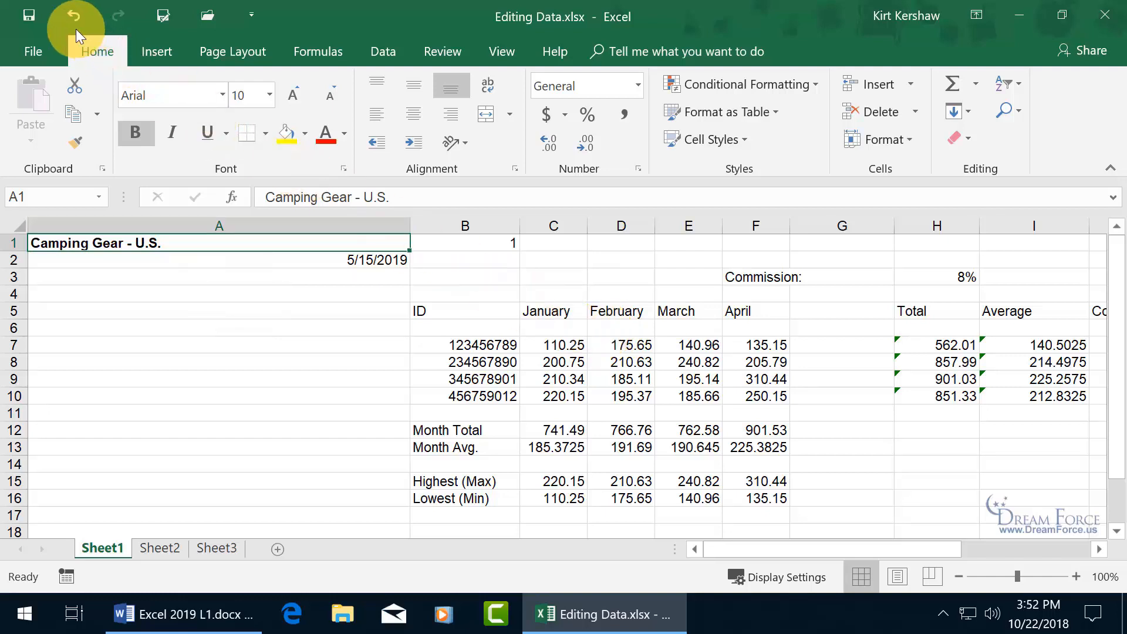
pyautogui.click(70, 16)
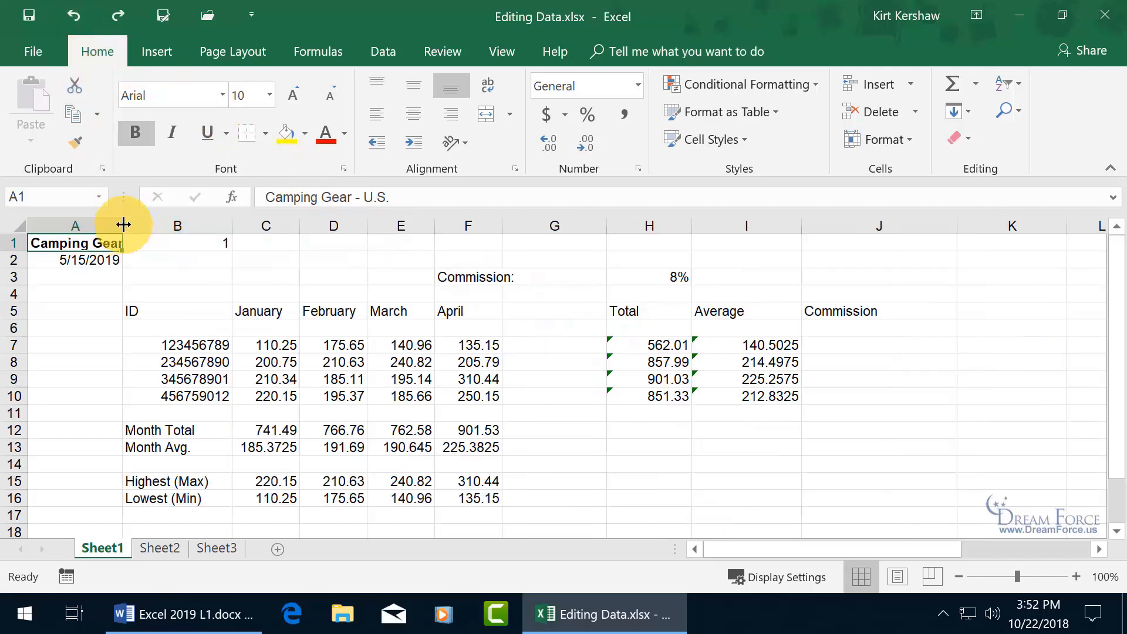
pyautogui.moveTo(123, 224); pyautogui.dragTo(95, 223)
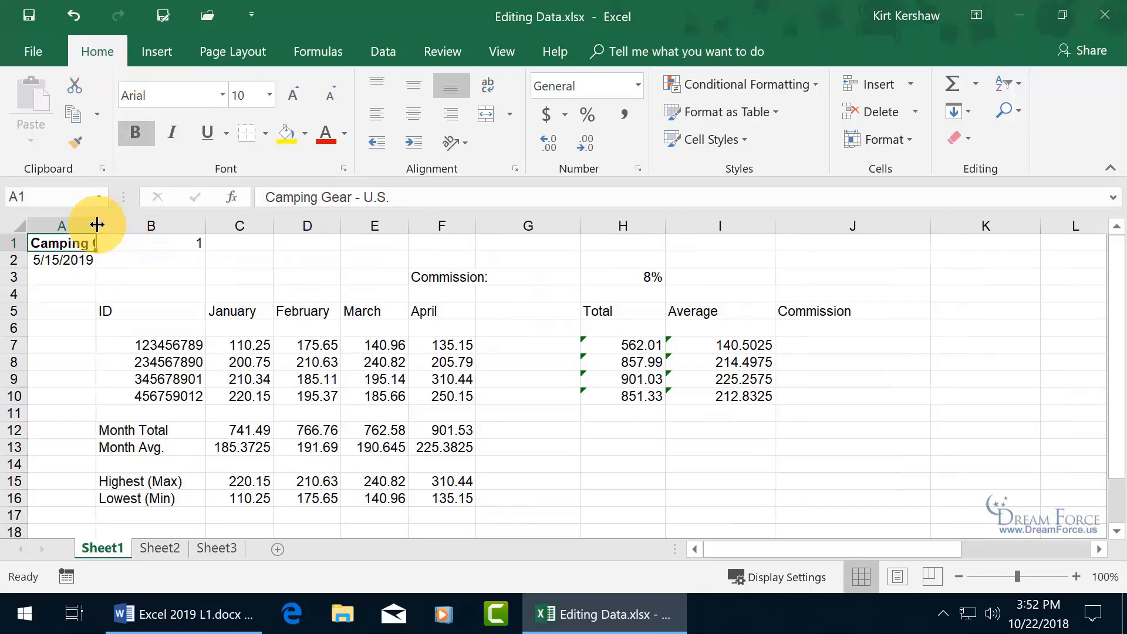
pyautogui.click(68, 18)
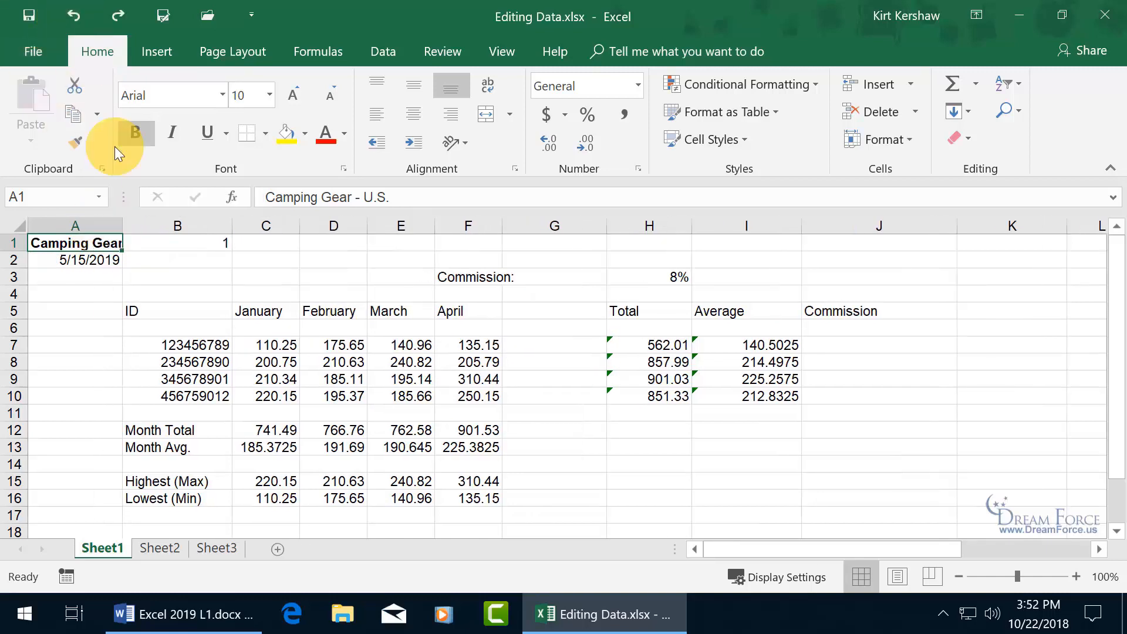
# - Delete the 1 from B1 and reselect A1 to show the full title
pyautogui.click(194, 244)
pyautogui.press('Delete')
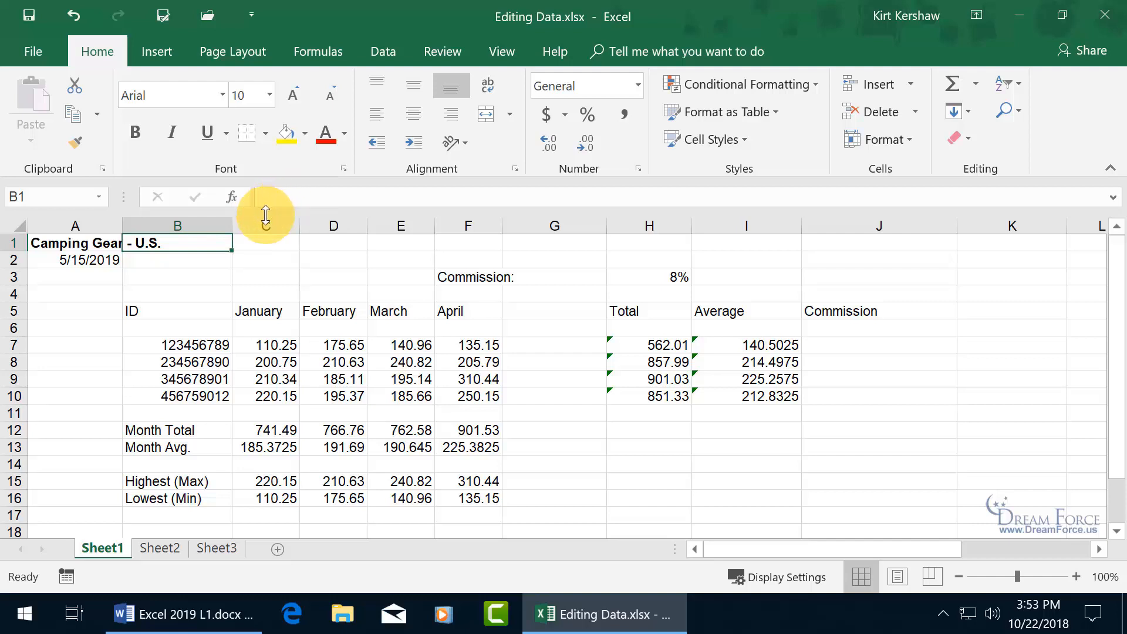
pyautogui.click(90, 240)
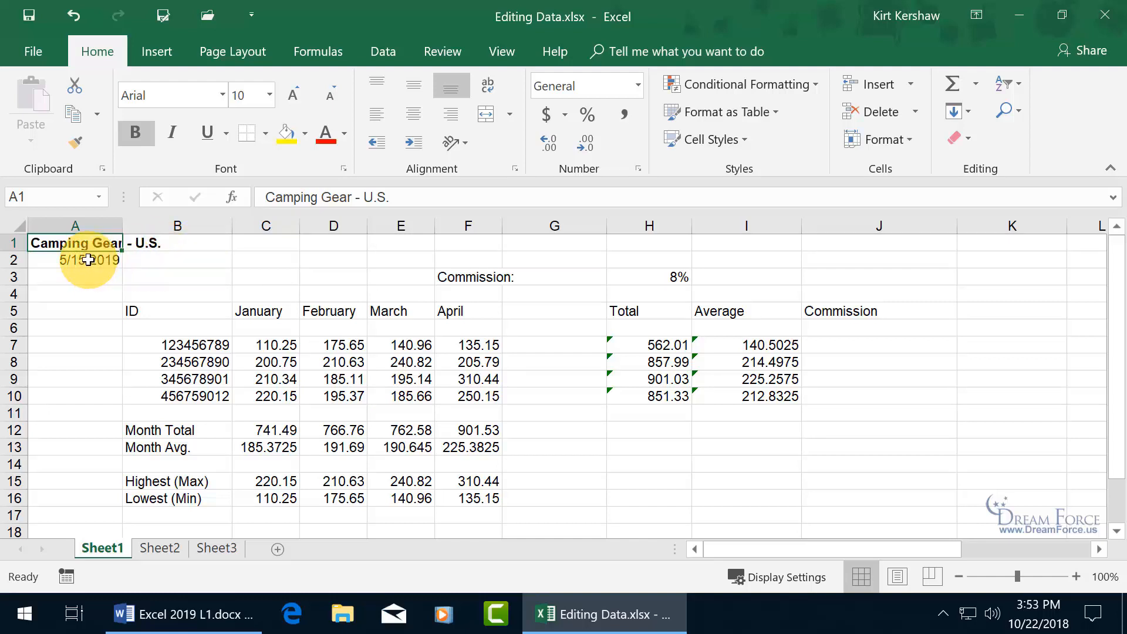
pyautogui.doubleClick(88, 243)
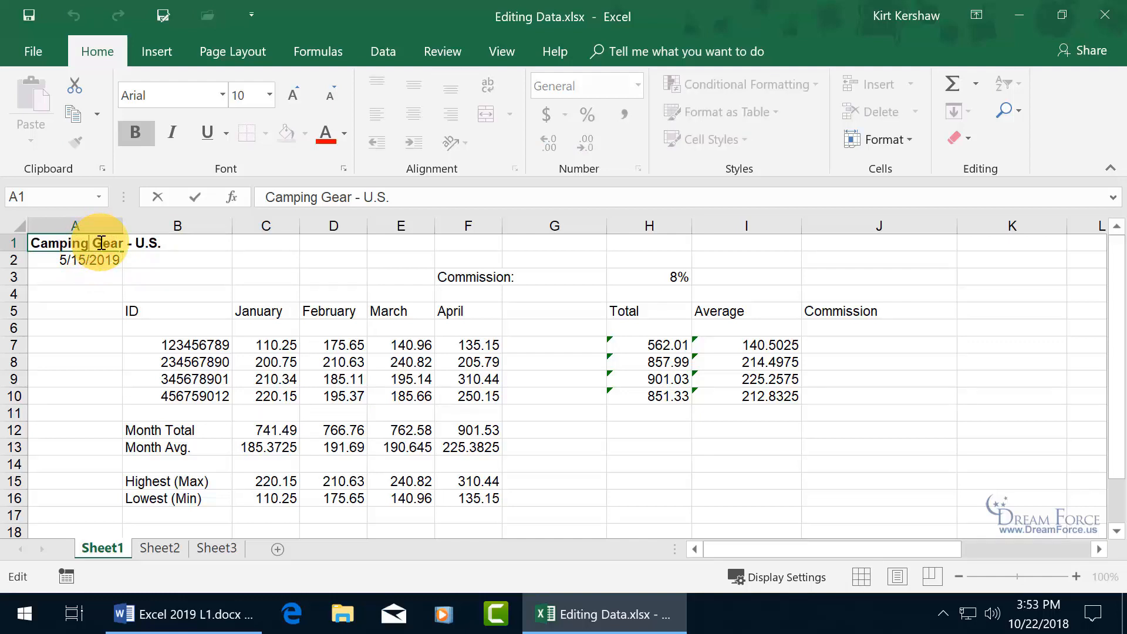
pyautogui.moveTo(136, 243); pyautogui.dragTo(173, 245)
pyautogui.write('E')
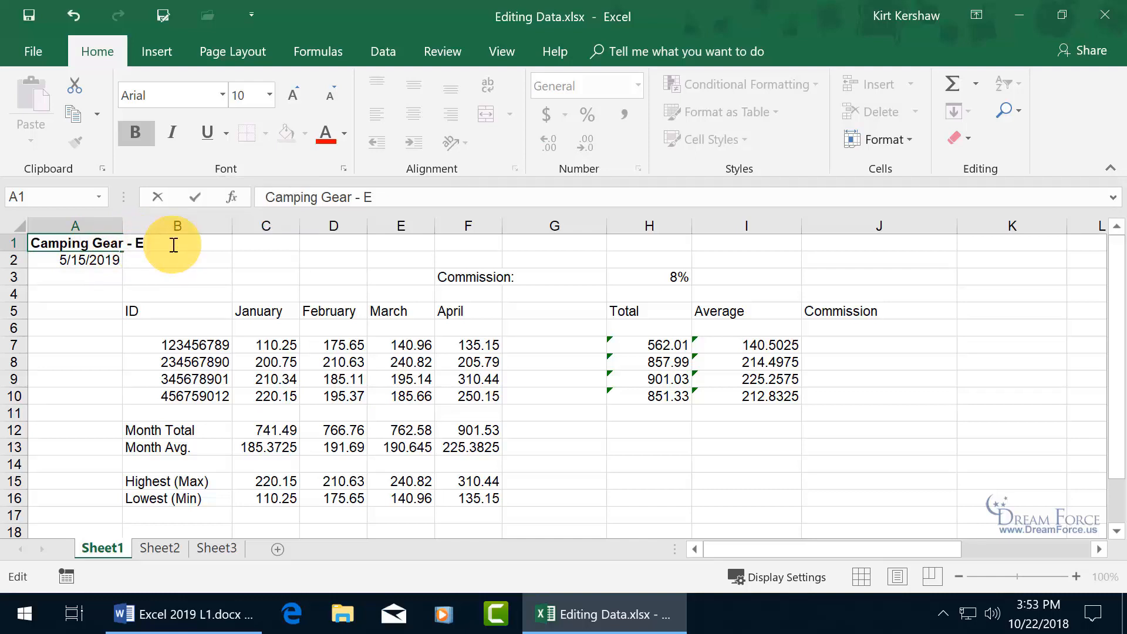
pyautogui.write('urope')
pyautogui.press('Return')
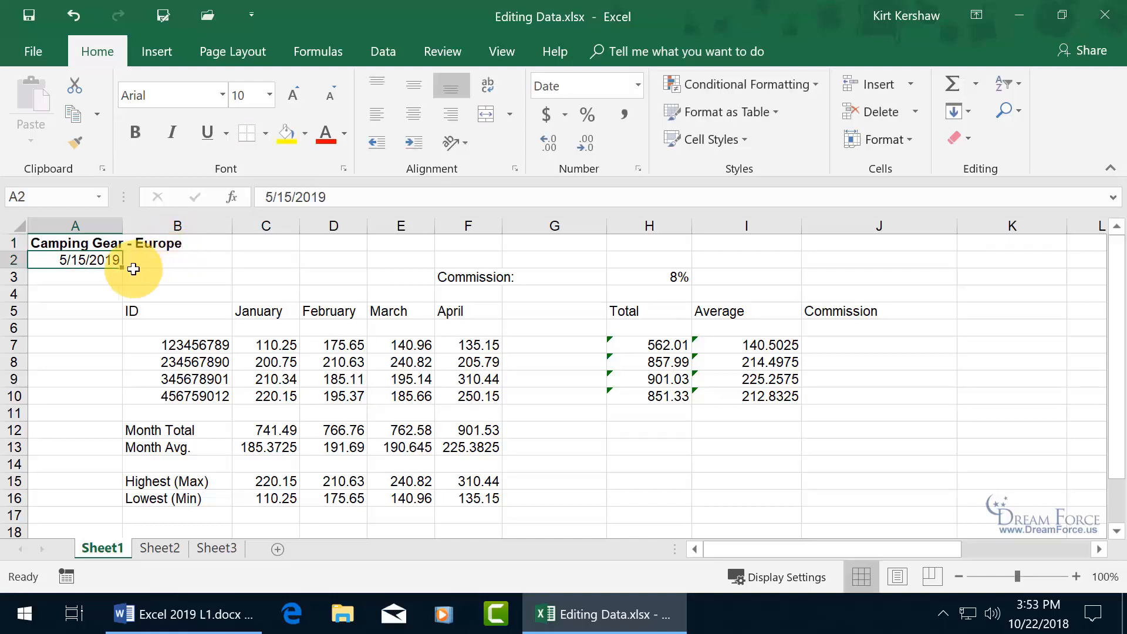
pyautogui.click(112, 244)
pyautogui.doubleClick(144, 243)
pyautogui.doubleClick(167, 243)
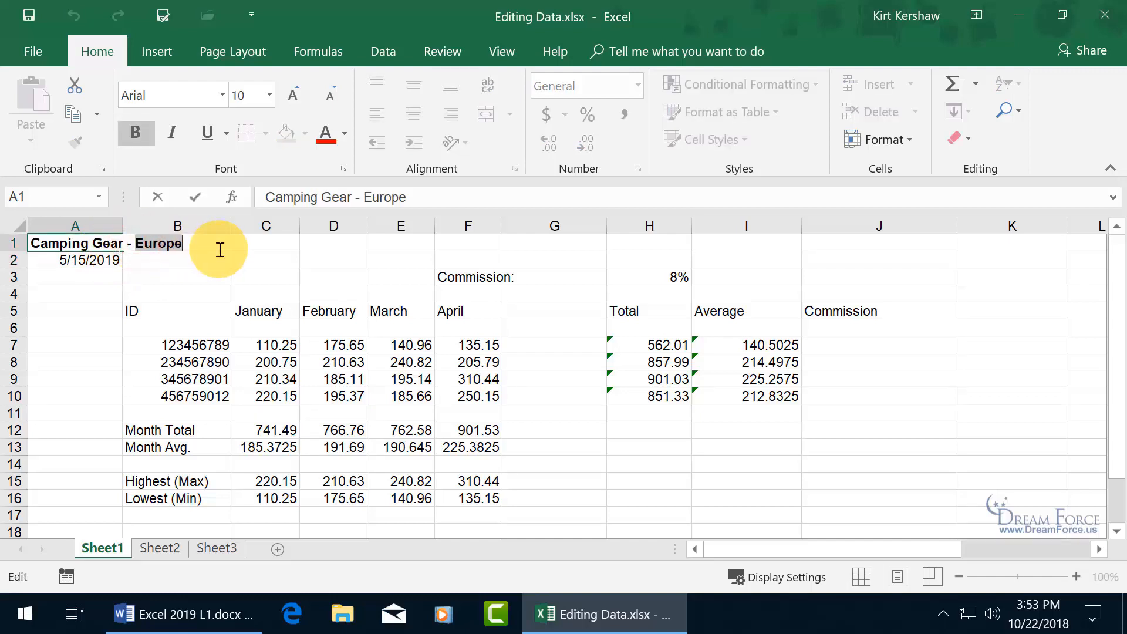
pyautogui.write('U.')
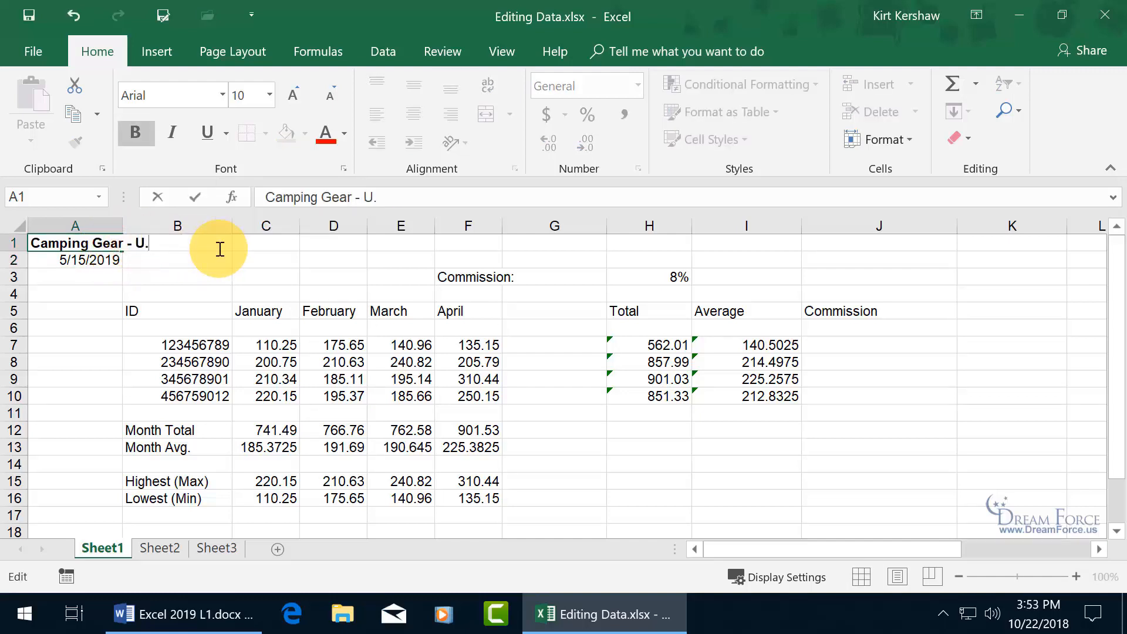
pyautogui.write('S.')
pyautogui.click(195, 201)
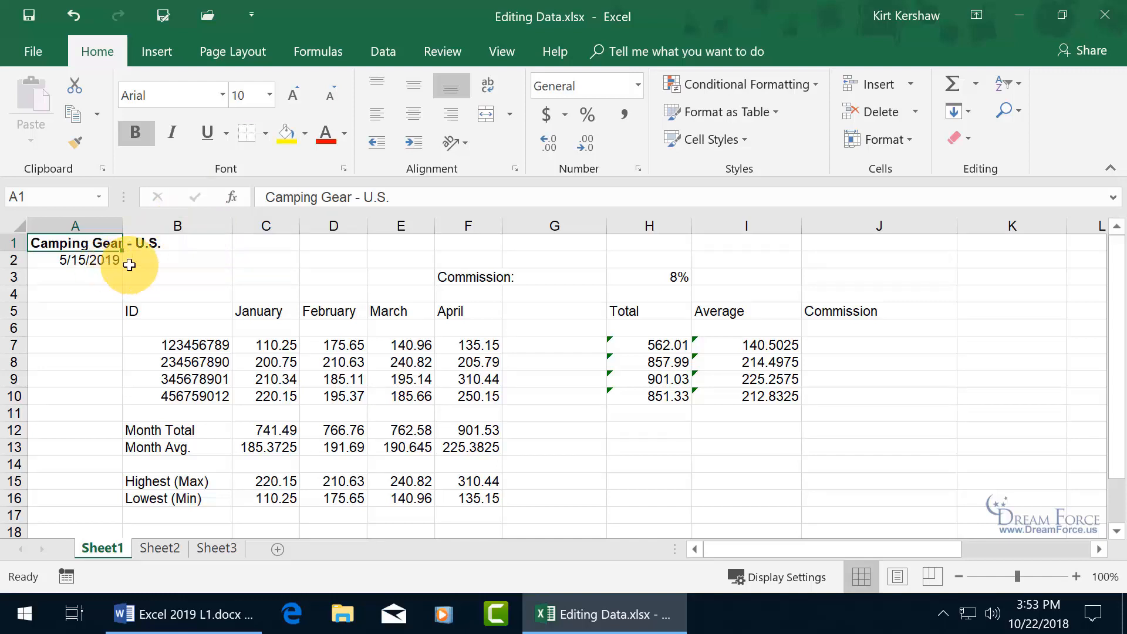
pyautogui.doubleClick(106, 243)
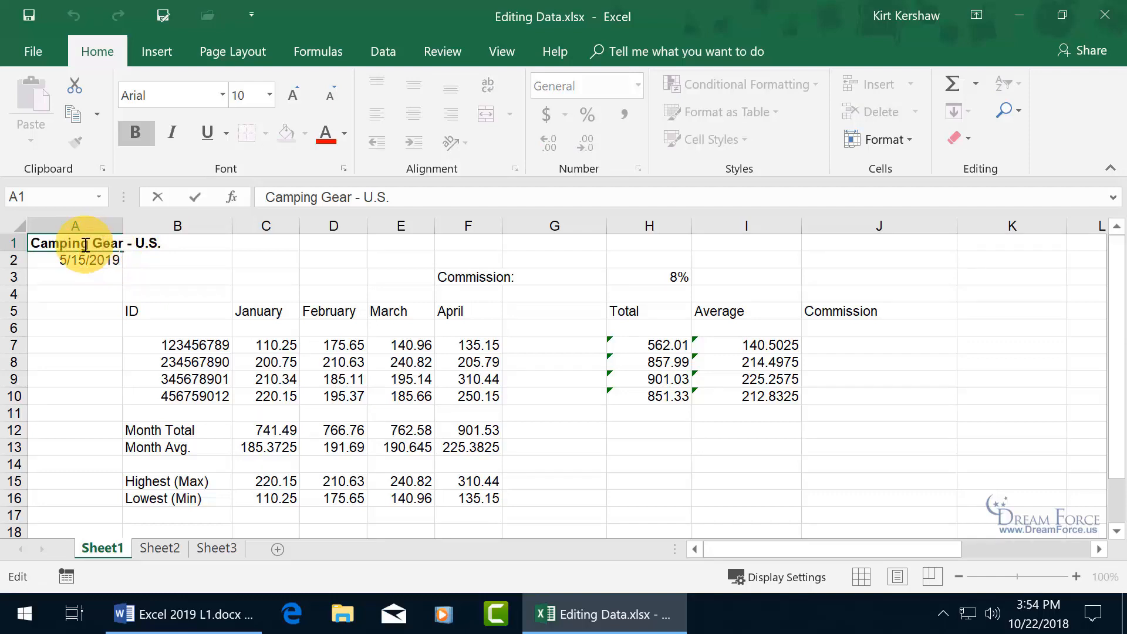
pyautogui.moveTo(88, 244); pyautogui.dragTo(0, 241)
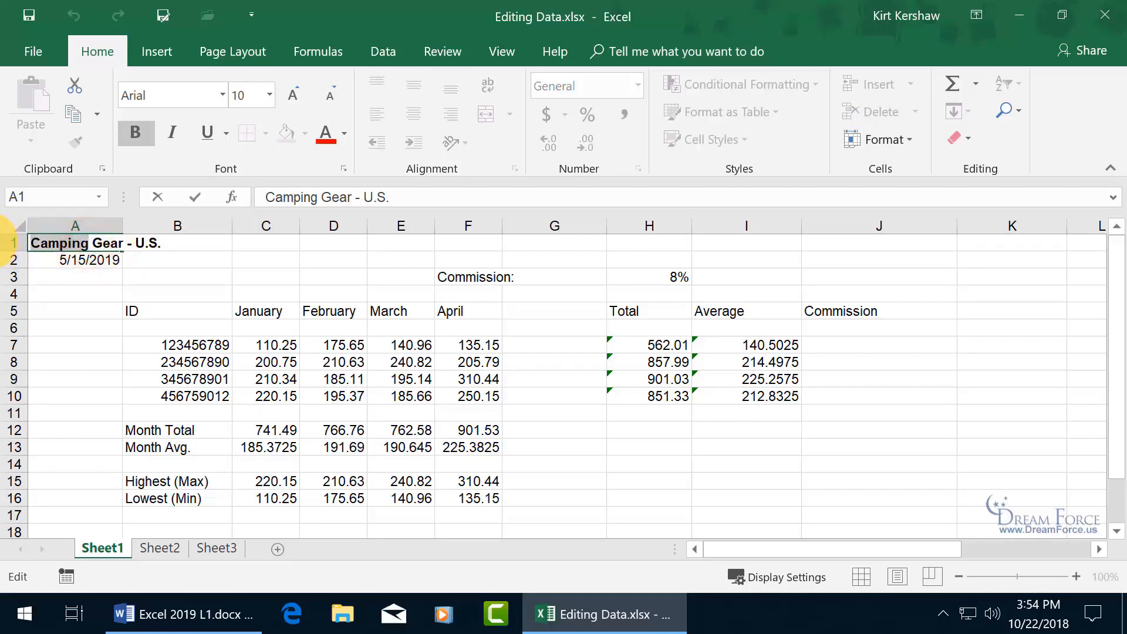
pyautogui.write('Sleeping')
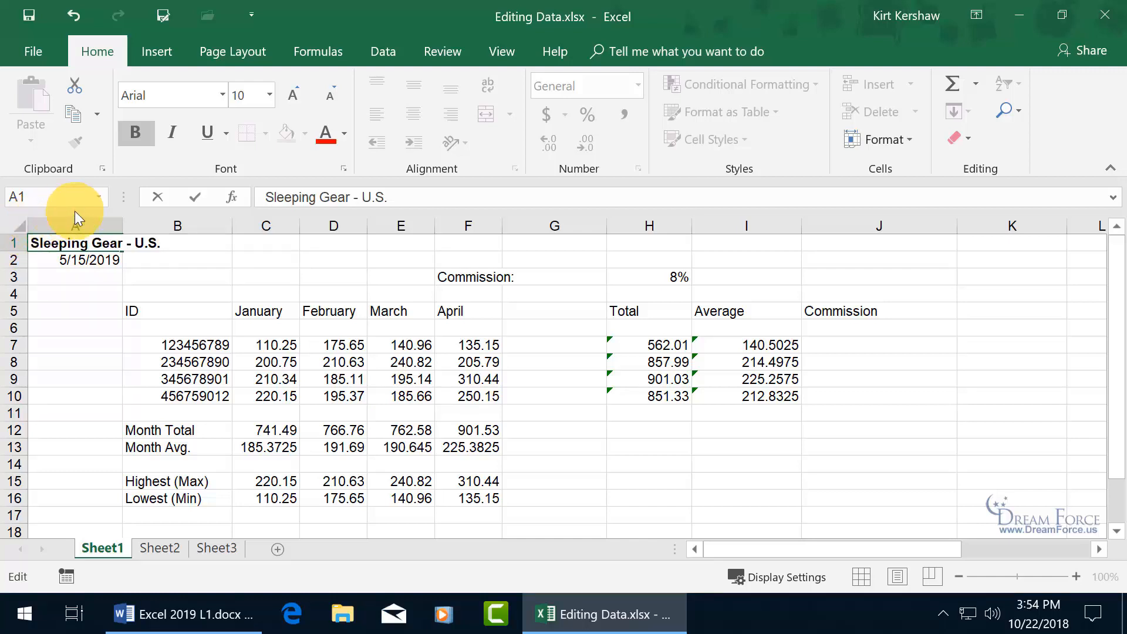
pyautogui.click(156, 196)
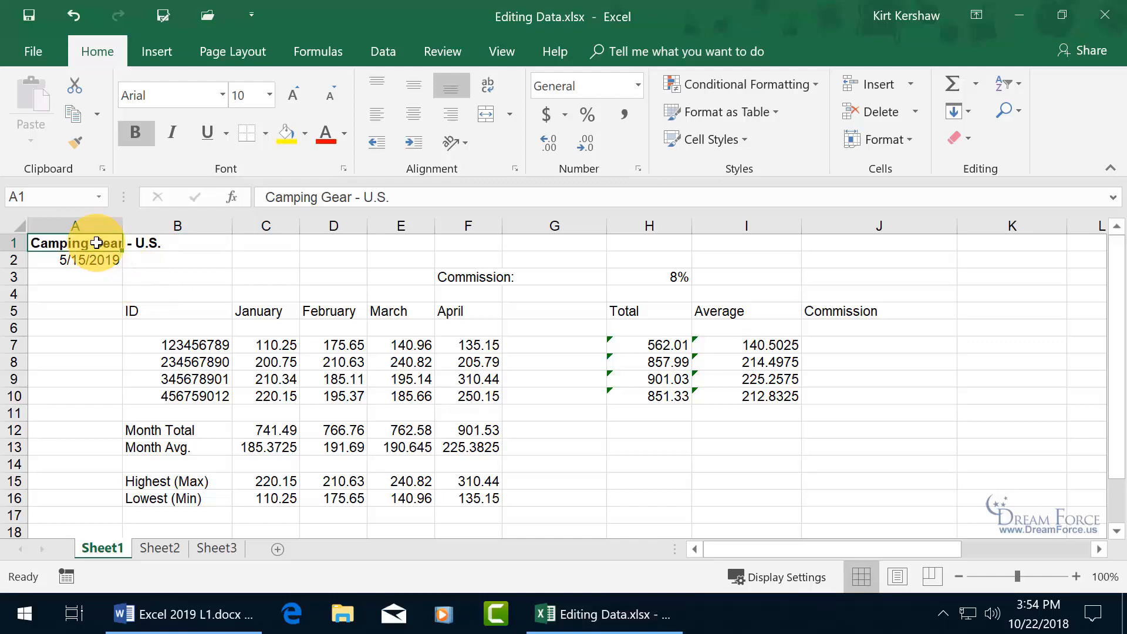
pyautogui.click(321, 197)
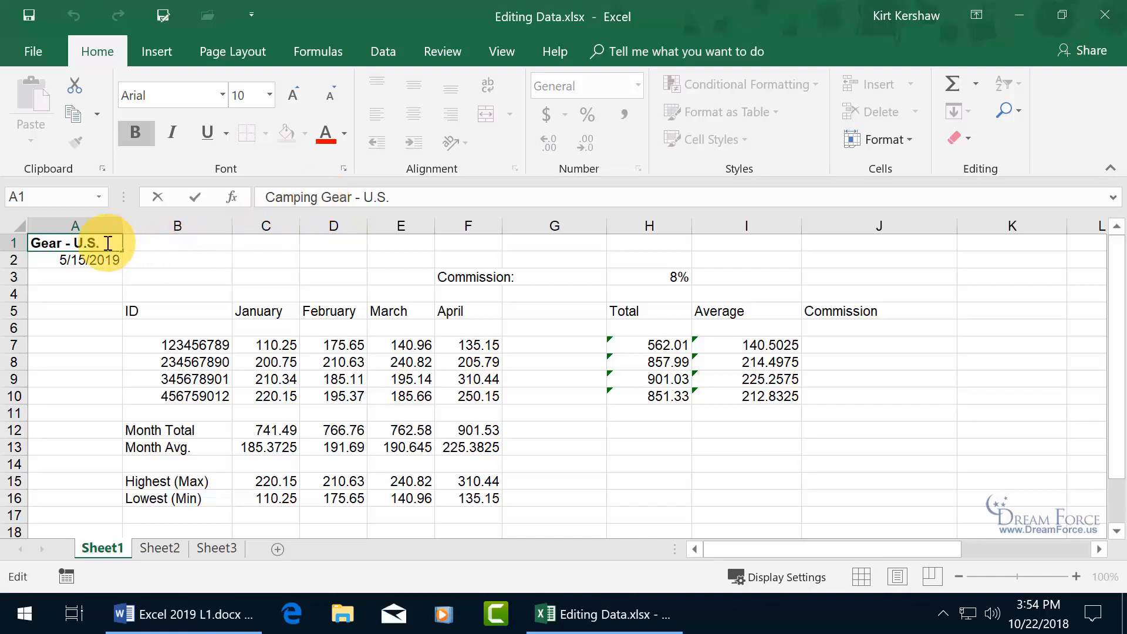
pyautogui.doubleClick(279, 197)
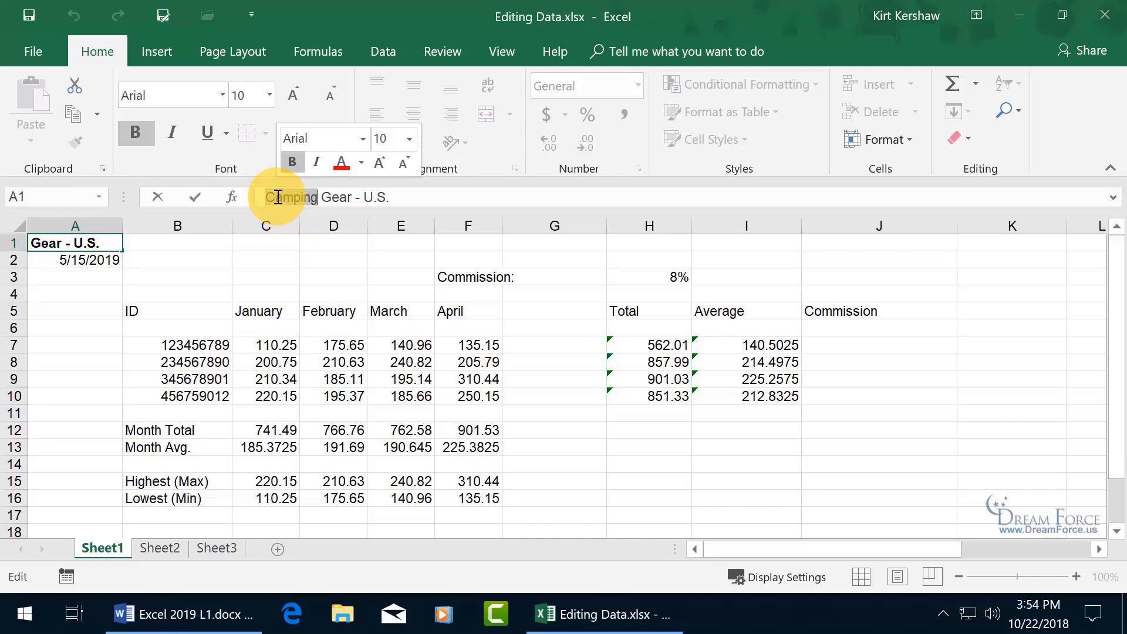
pyautogui.press('Delete')
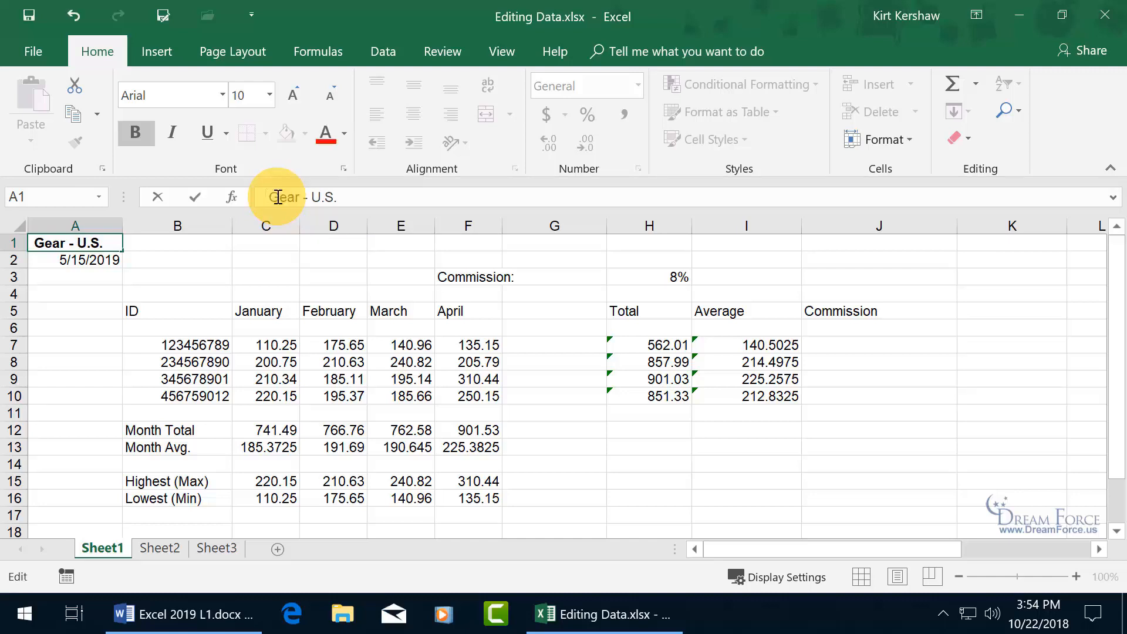
pyautogui.press('Escape')
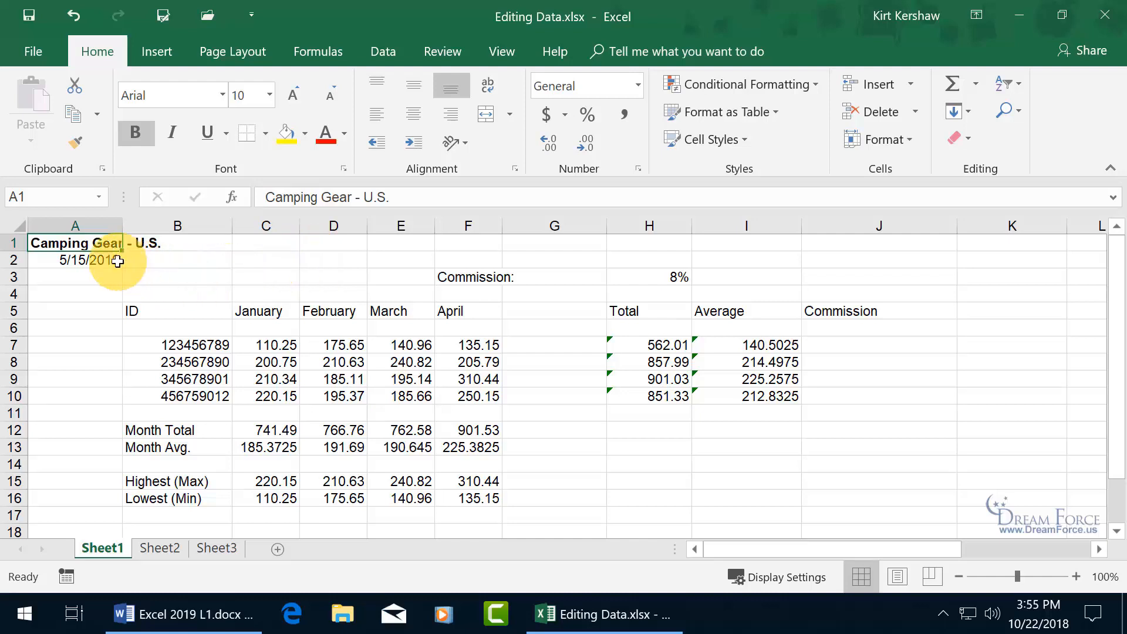
pyautogui.press('Delete')
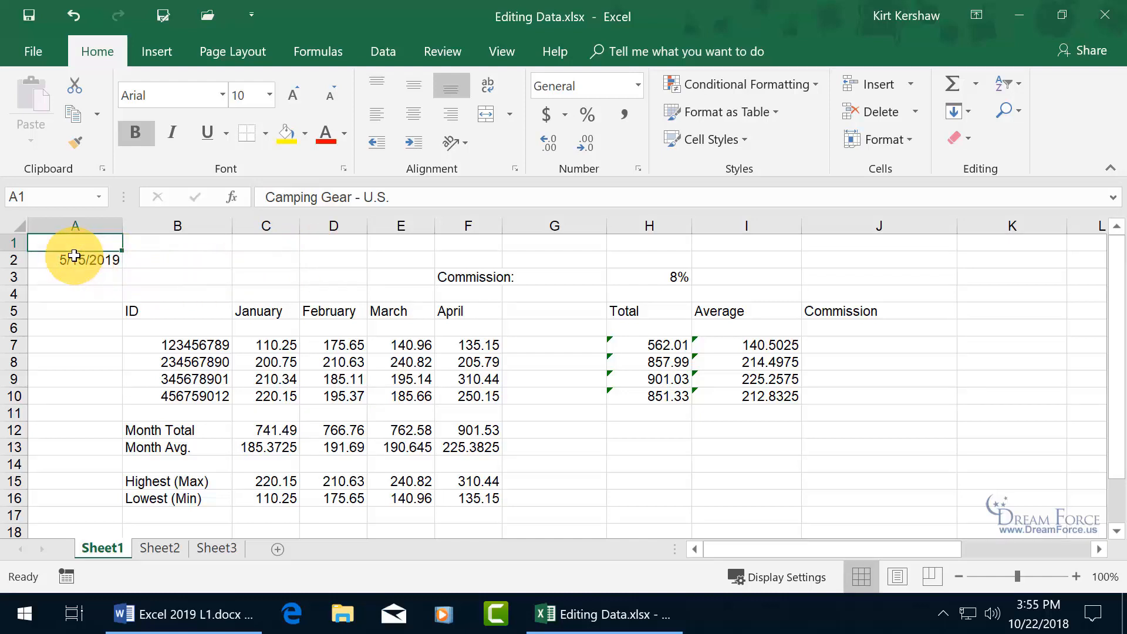
pyautogui.click(70, 15)
pyautogui.moveTo(192, 313); pyautogui.dragTo(497, 394)
pyautogui.press('Delete')
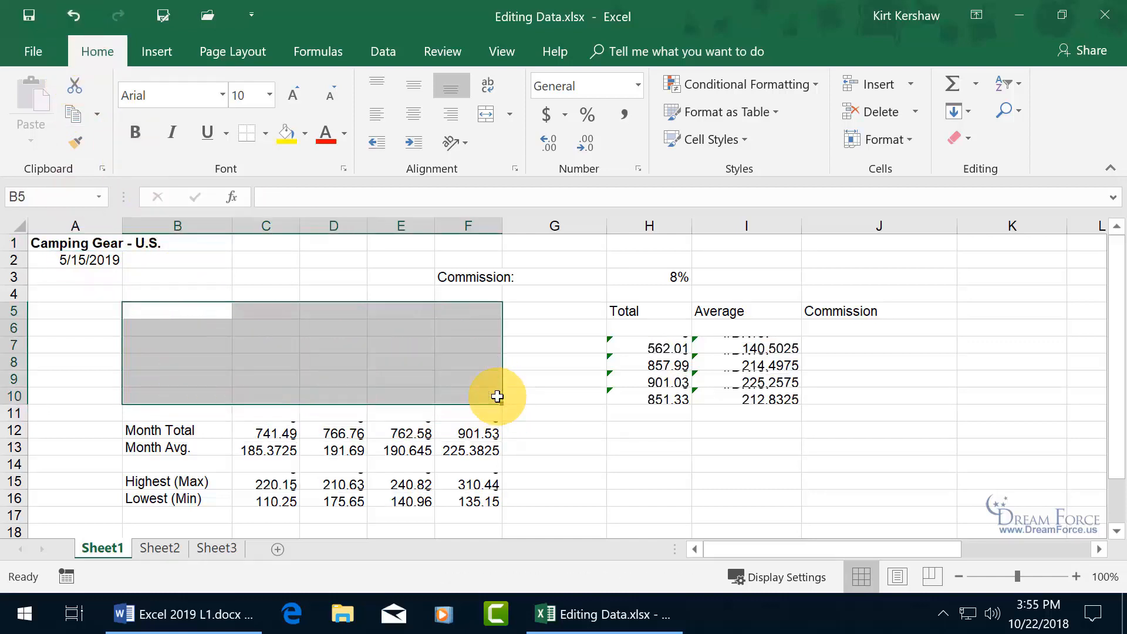
pyautogui.click(74, 18)
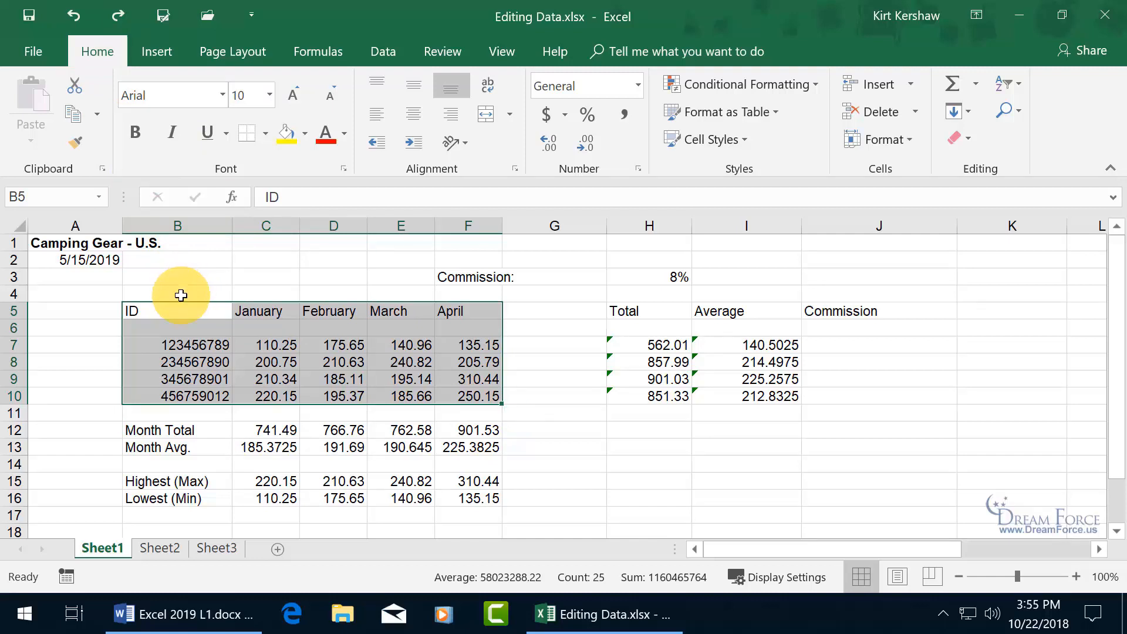
pyautogui.click(74, 242)
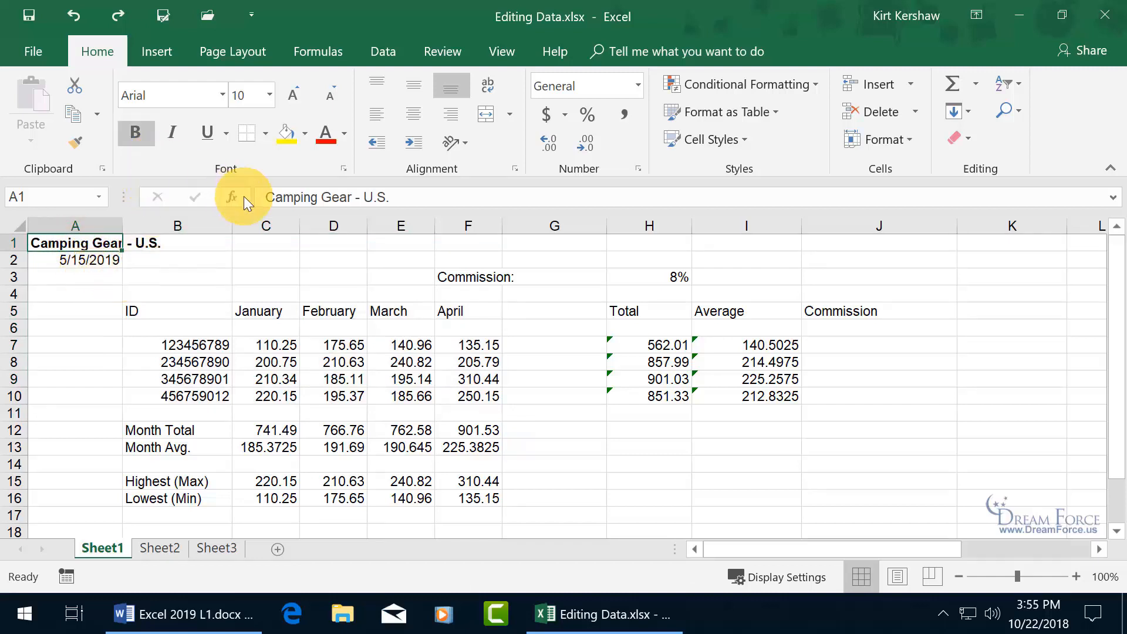
pyautogui.click(969, 139)
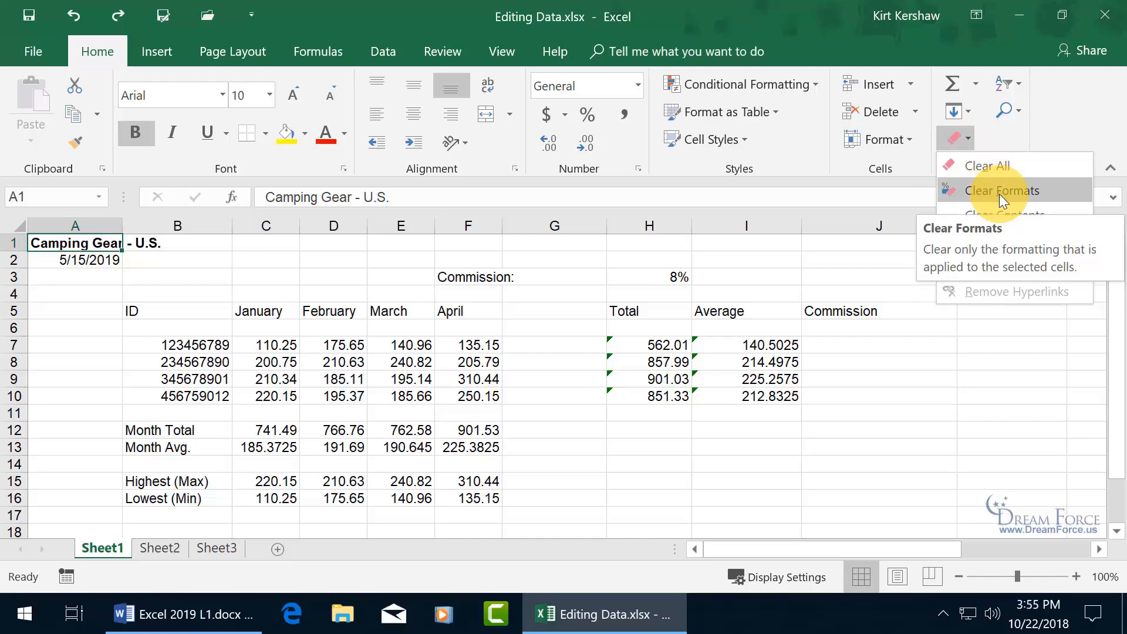
pyautogui.click(1000, 194)
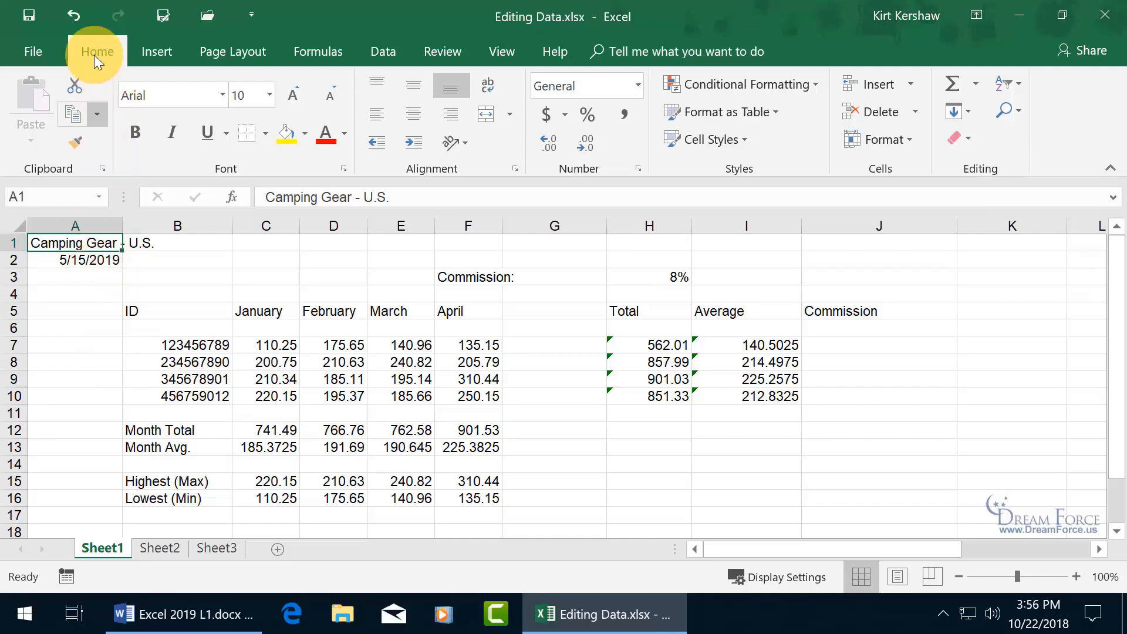
pyautogui.click(69, 15)
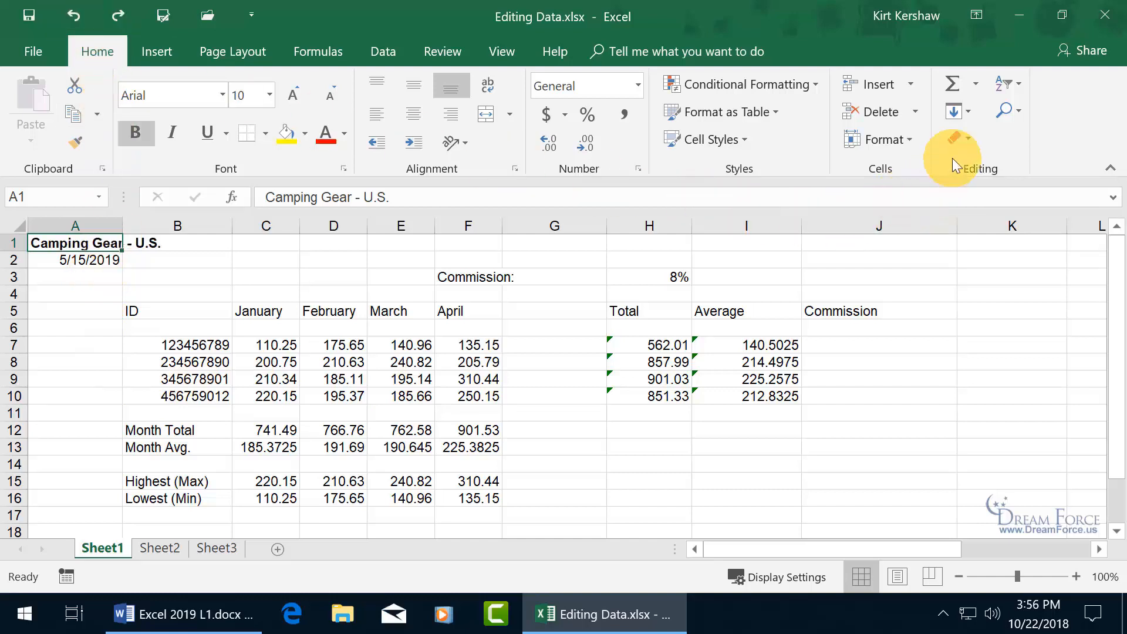
pyautogui.click(970, 136)
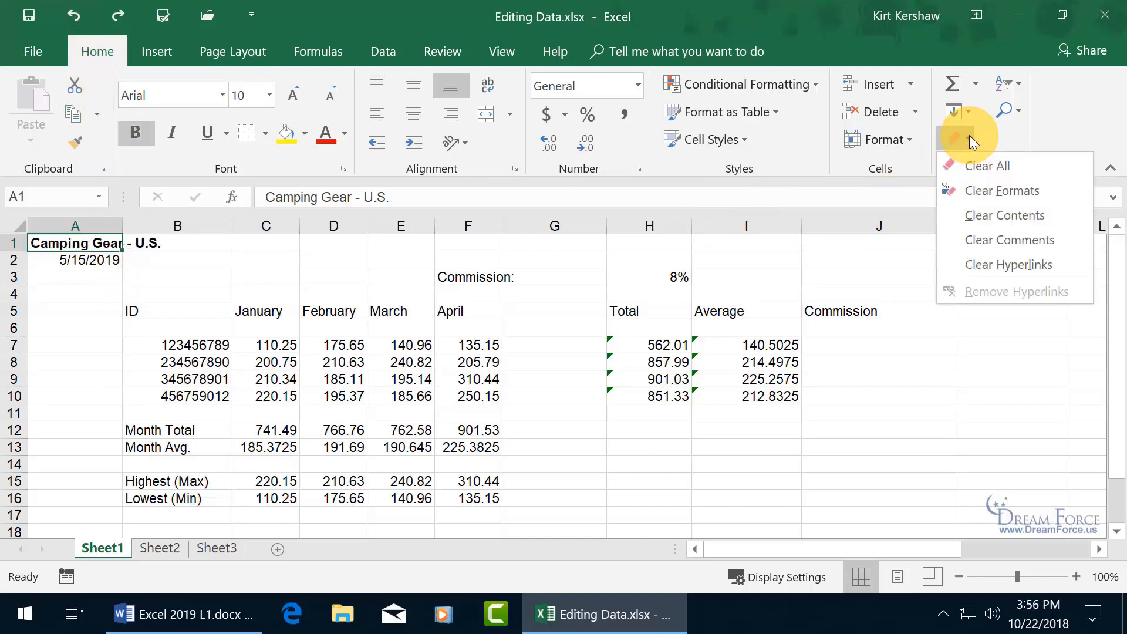
pyautogui.click(327, 289)
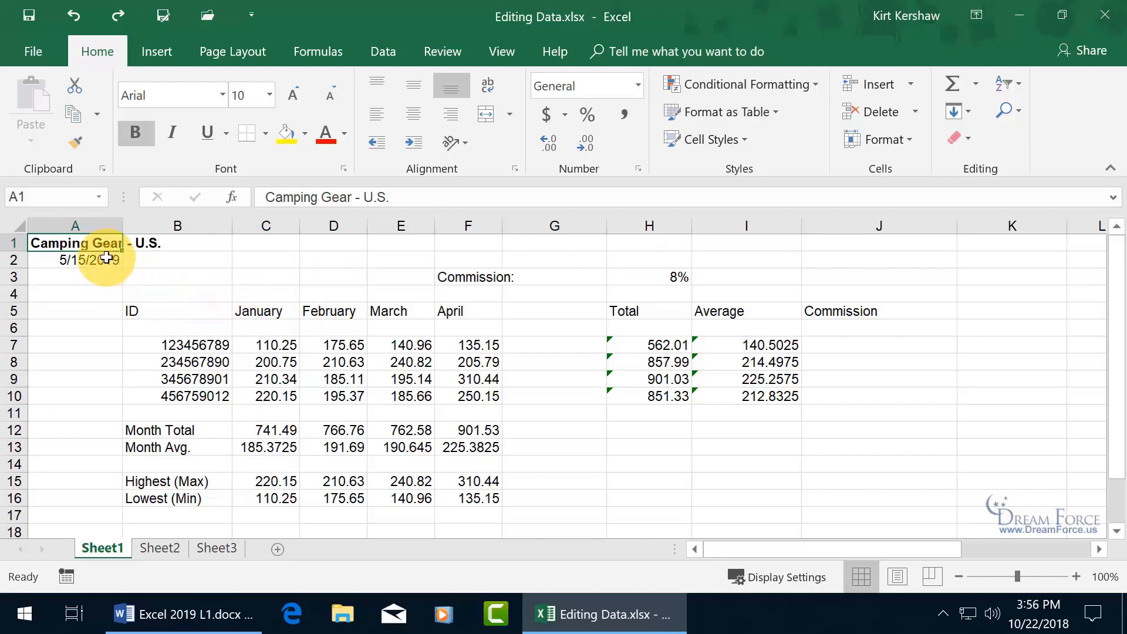
# - Place the edit cursor after 'Gear' in the A1 title and show the Insert tab's equation and symbol options
pyautogui.click(351, 198)
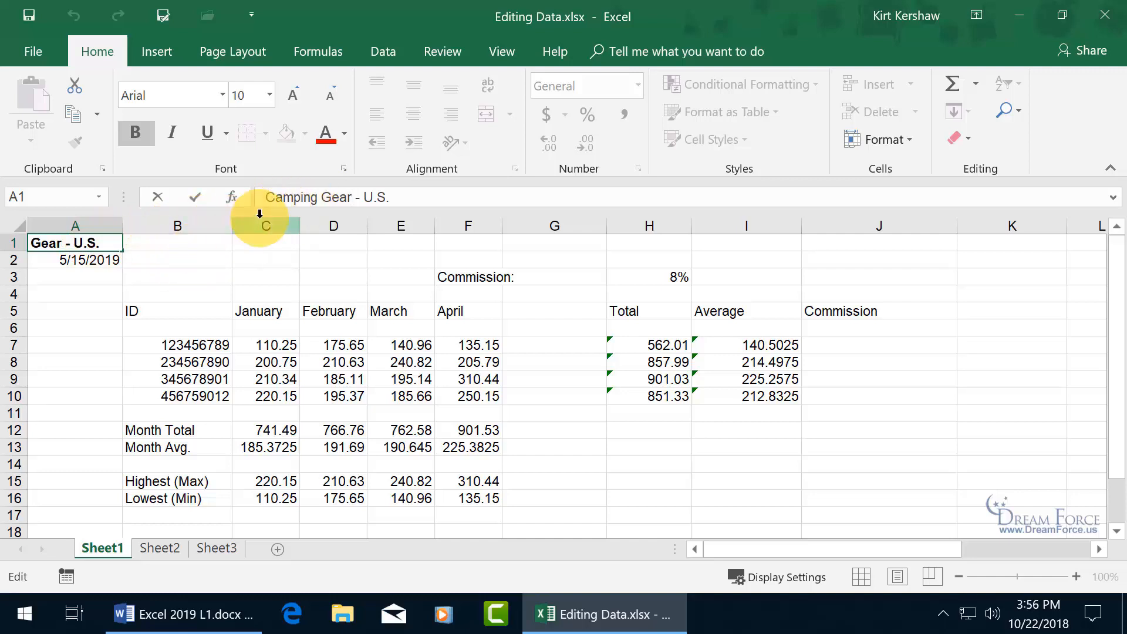
pyautogui.click(166, 51)
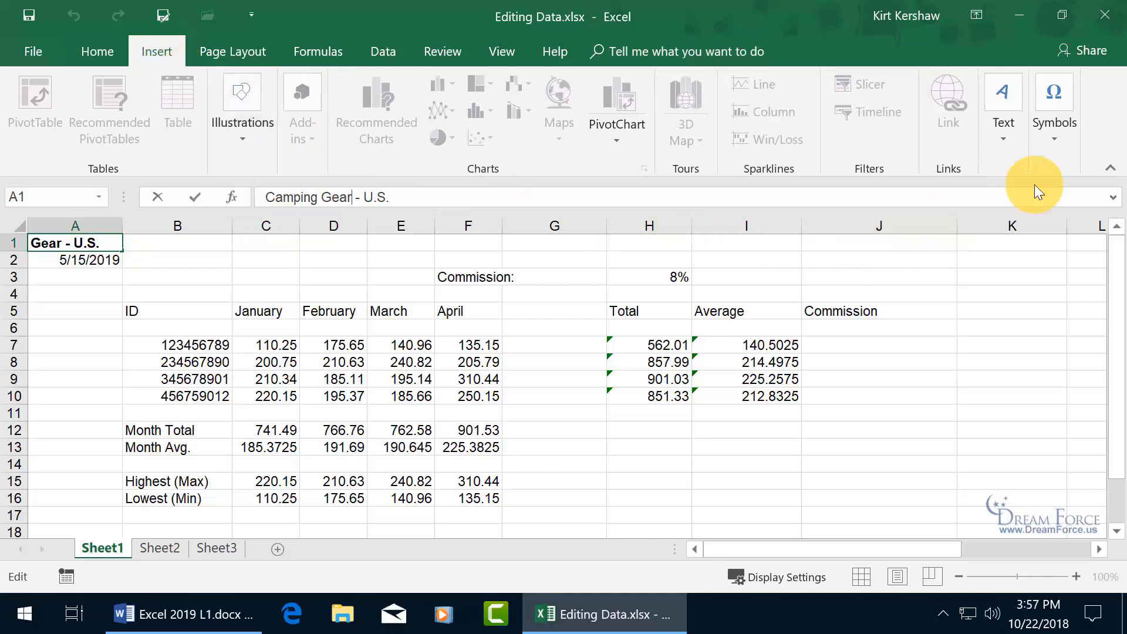
pyautogui.click(1057, 138)
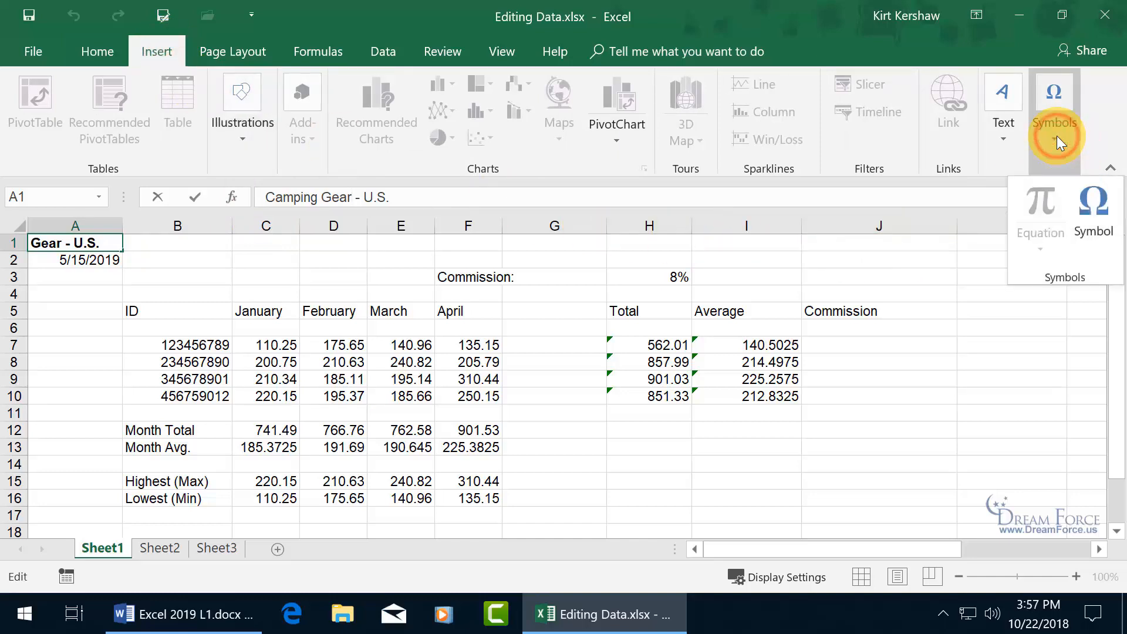
# - Open the Symbol dialog and browse the Book Antiqua character set
pyautogui.click(1091, 207)
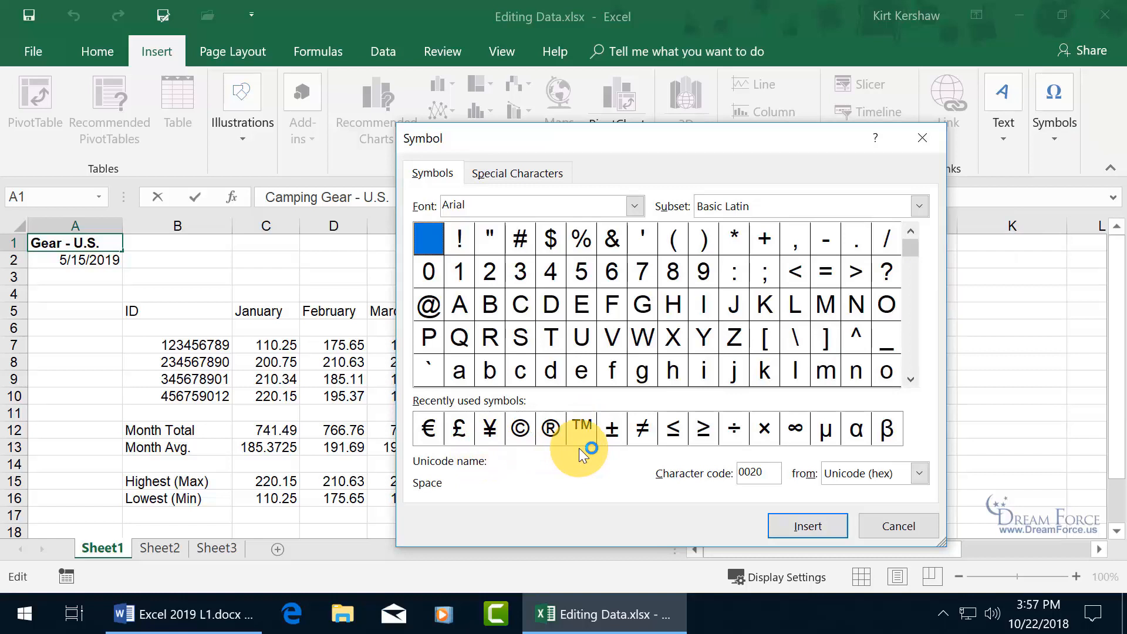
pyautogui.click(637, 209)
pyautogui.scroll(-5, 639, 251)
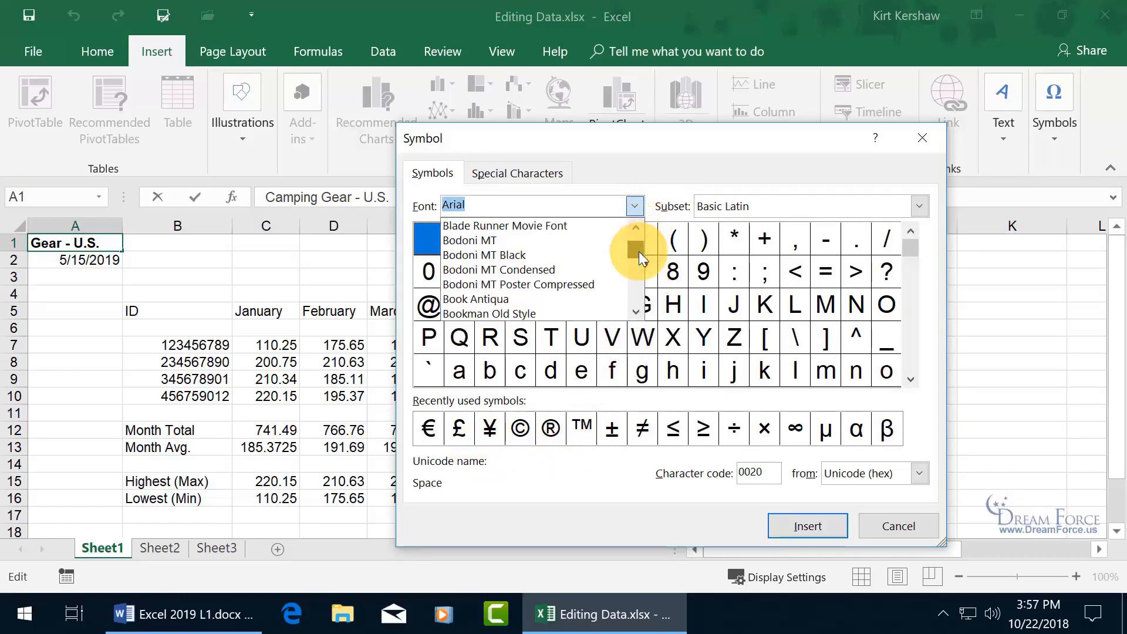
pyautogui.click(562, 293)
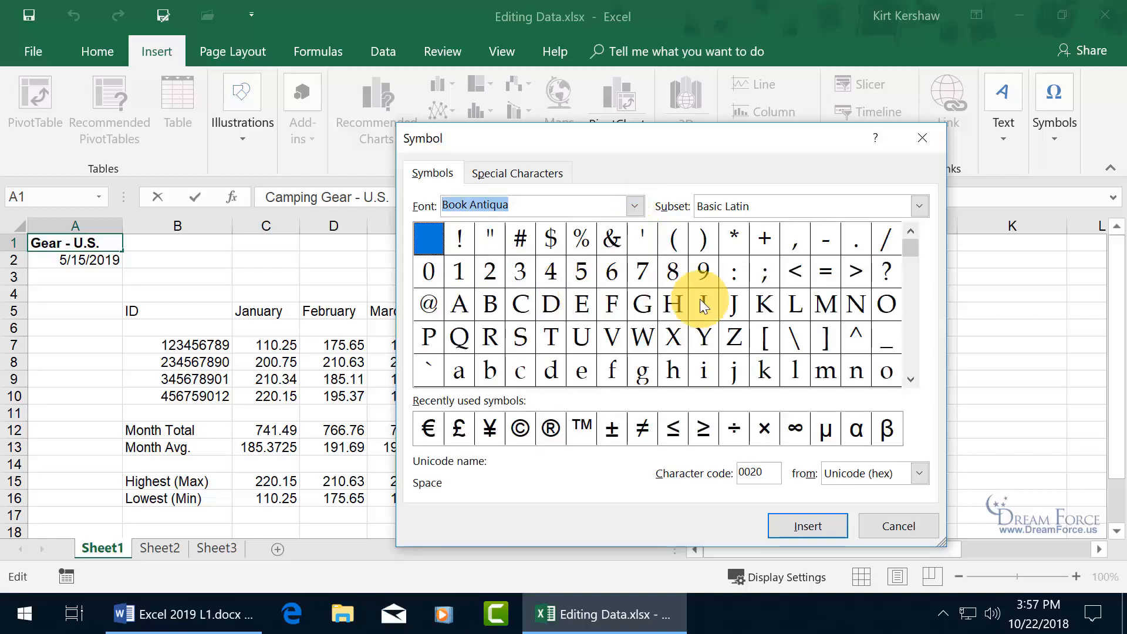
pyautogui.moveTo(910, 255); pyautogui.dragTo(911, 364)
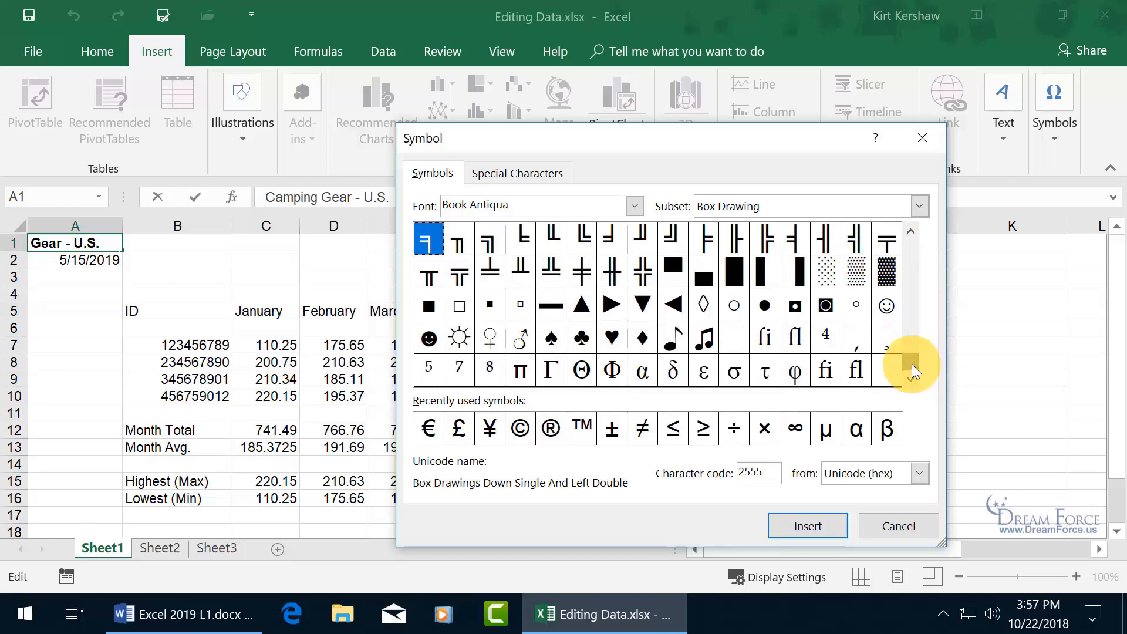
# - Switch the symbol font to Wingdings
pyautogui.click(635, 206)
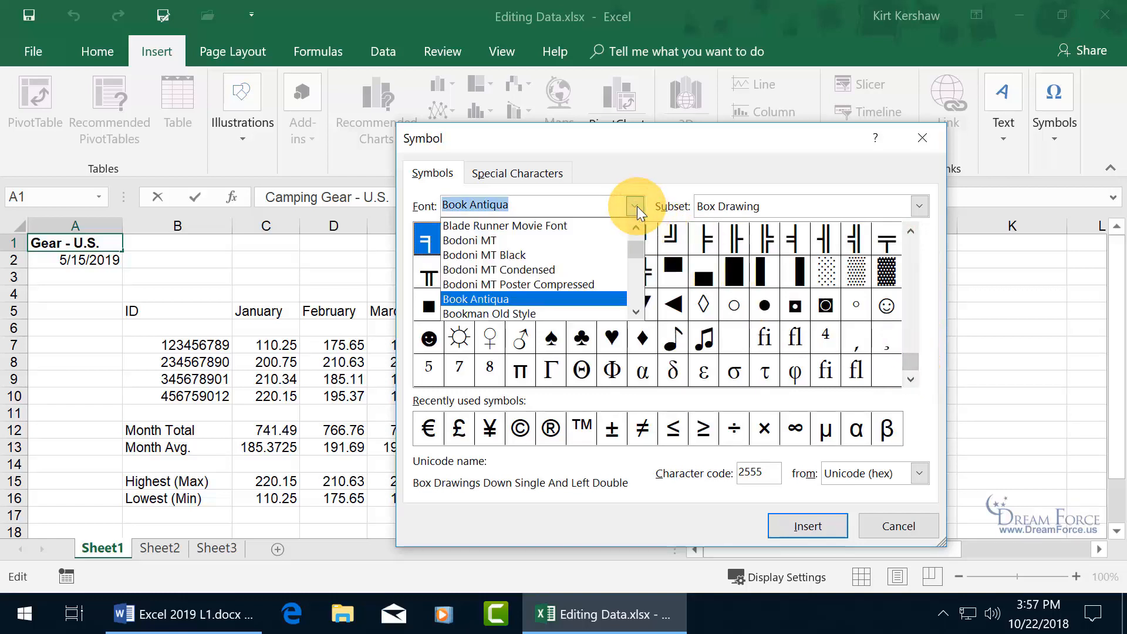
pyautogui.moveTo(637, 248); pyautogui.dragTo(643, 303)
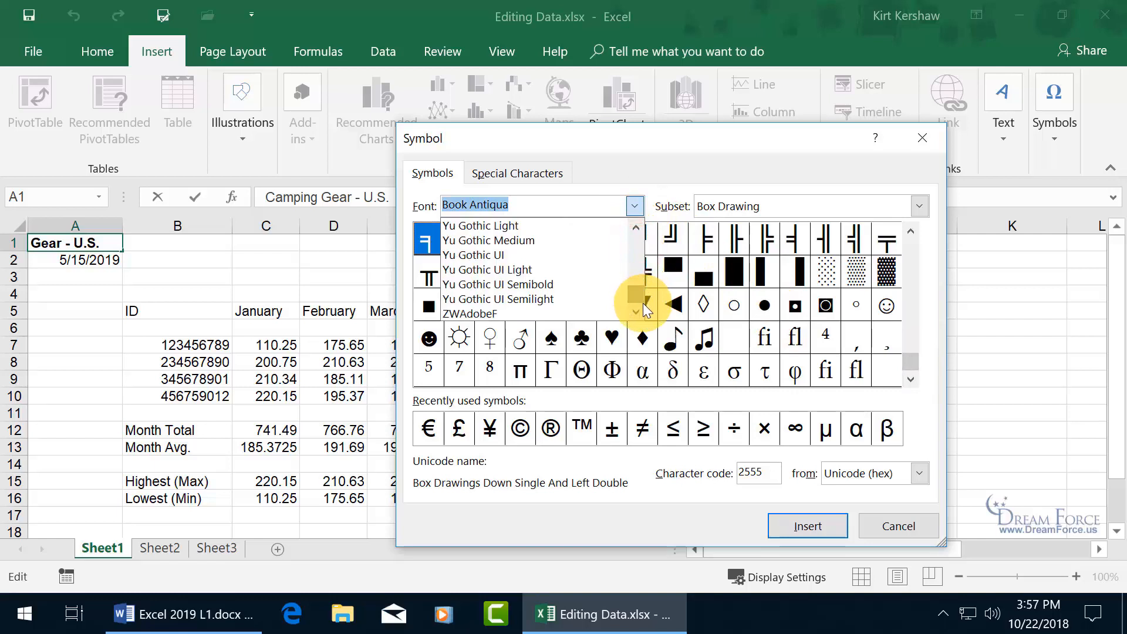
pyautogui.click(636, 228)
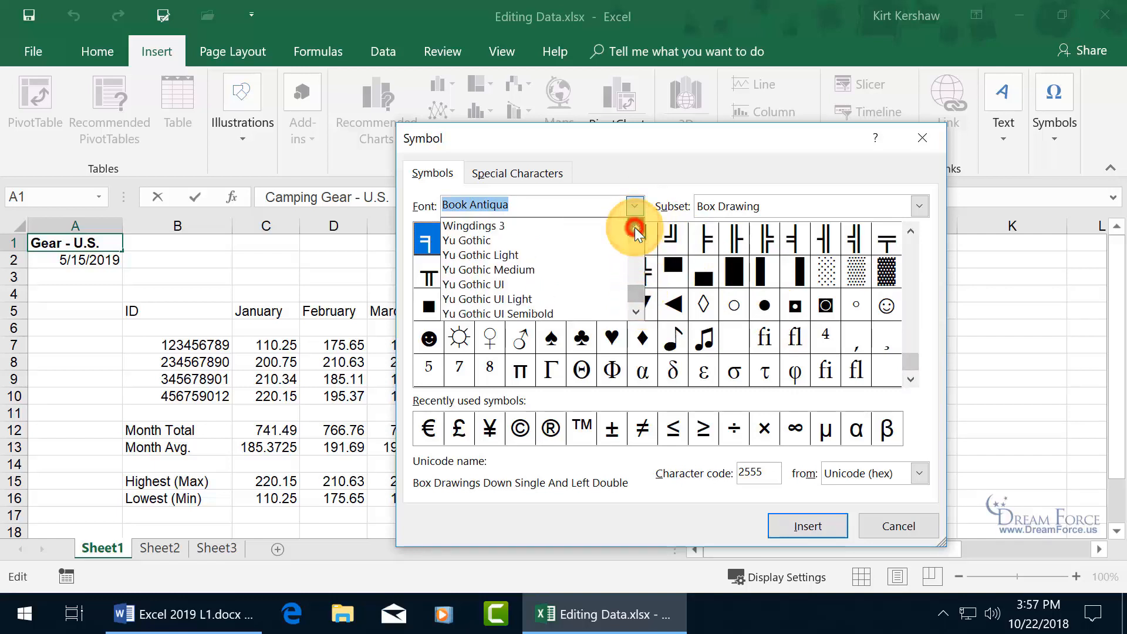
pyautogui.click(636, 228)
pyautogui.click(636, 228)
pyautogui.click(636, 227)
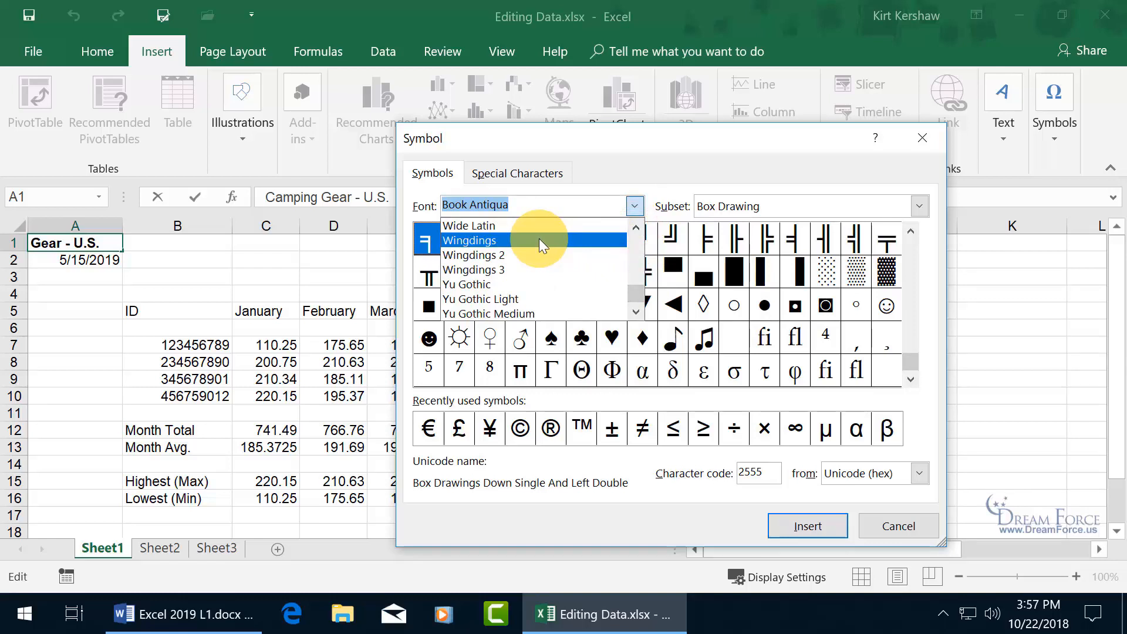
pyautogui.click(539, 239)
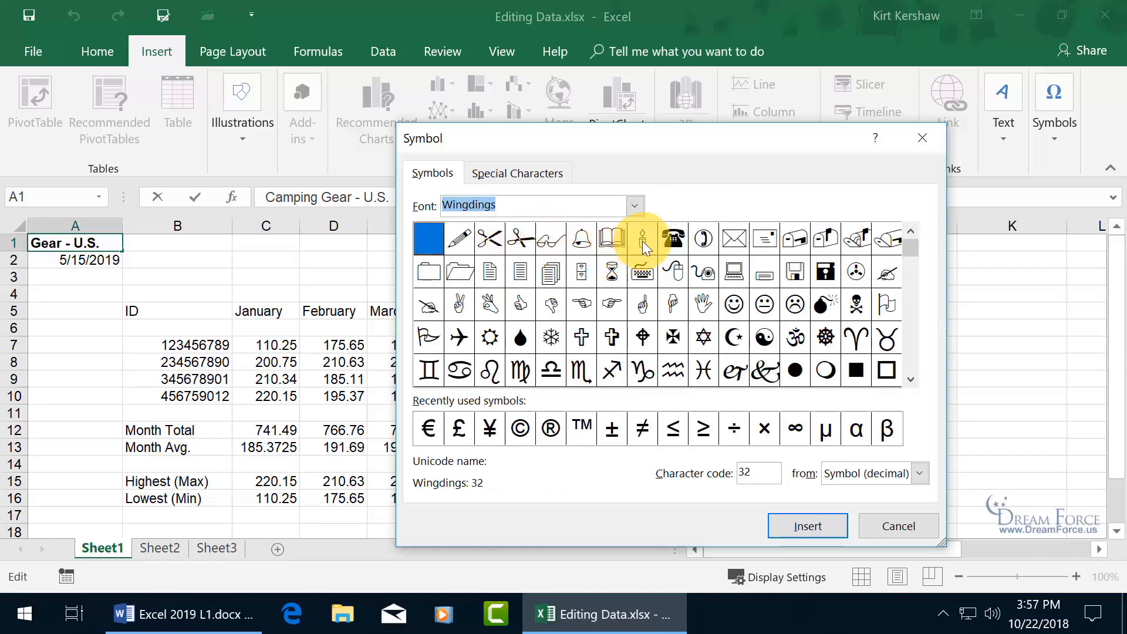
pyautogui.moveTo(911, 242); pyautogui.dragTo(919, 307)
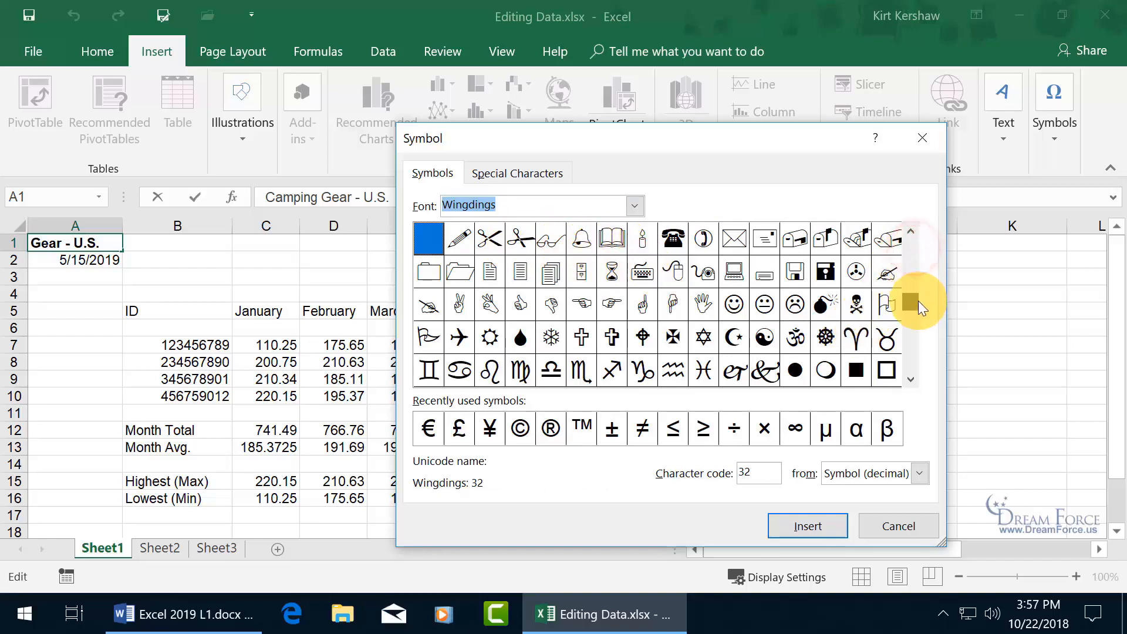
pyautogui.click(635, 206)
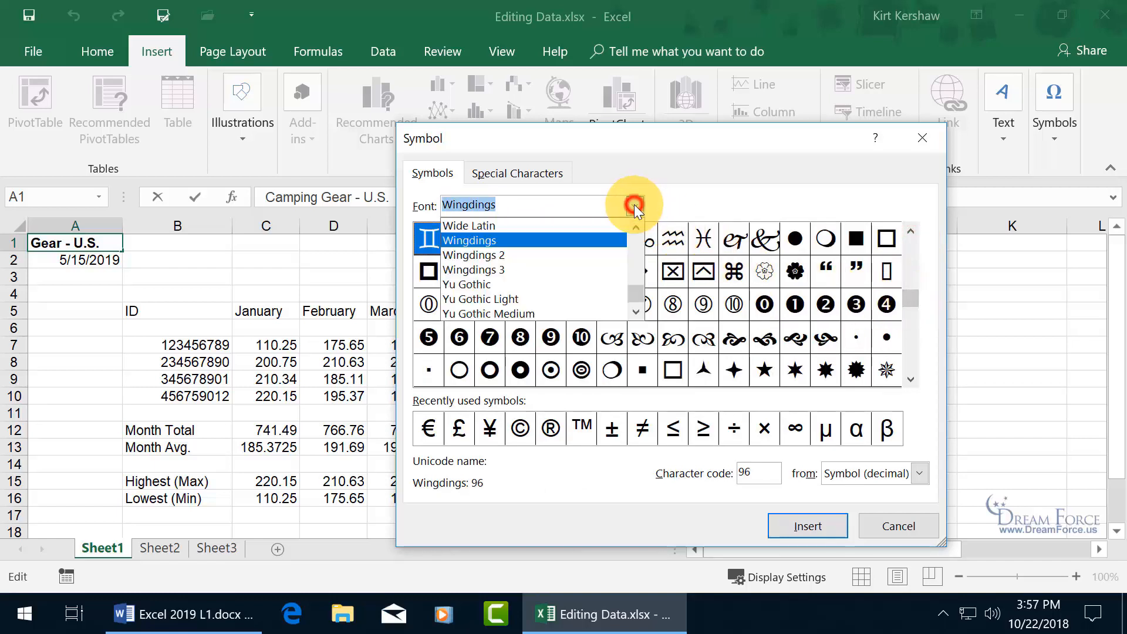
pyautogui.click(555, 241)
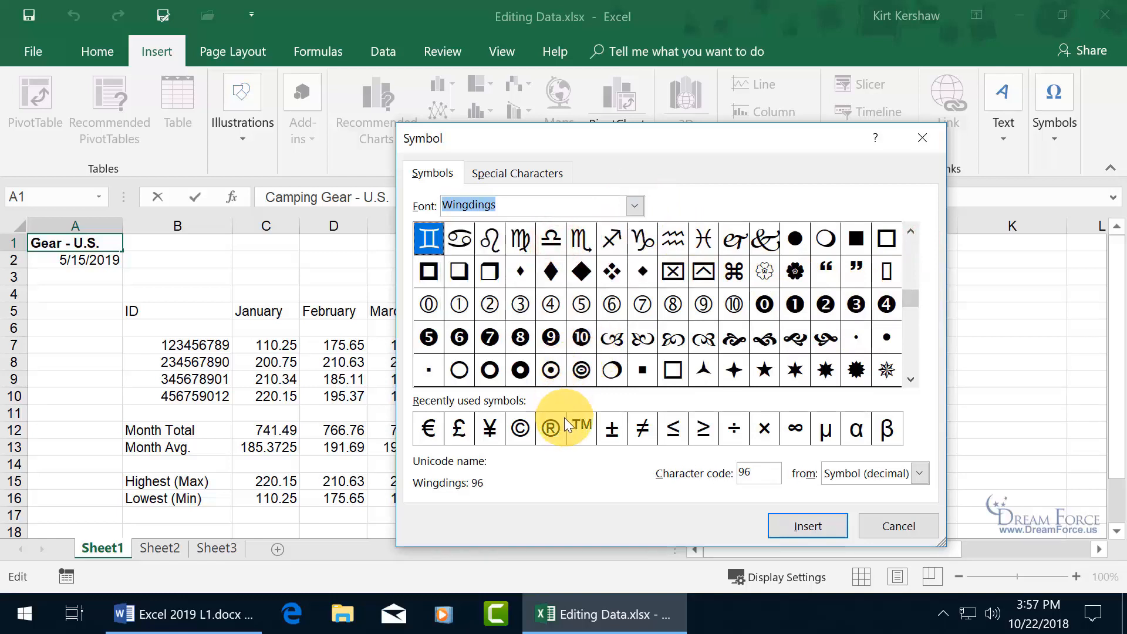
# - Insert the ™ sign and the Wingdings circled 8 (character 136) after Gear, then close the dialog
pyautogui.click(584, 435)
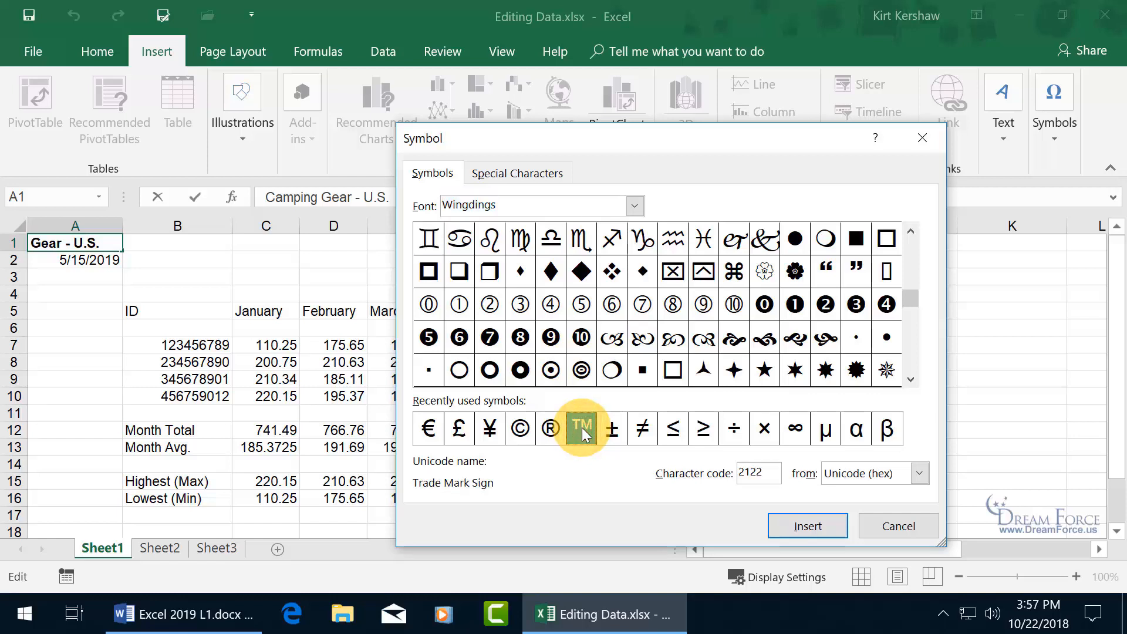
pyautogui.click(804, 526)
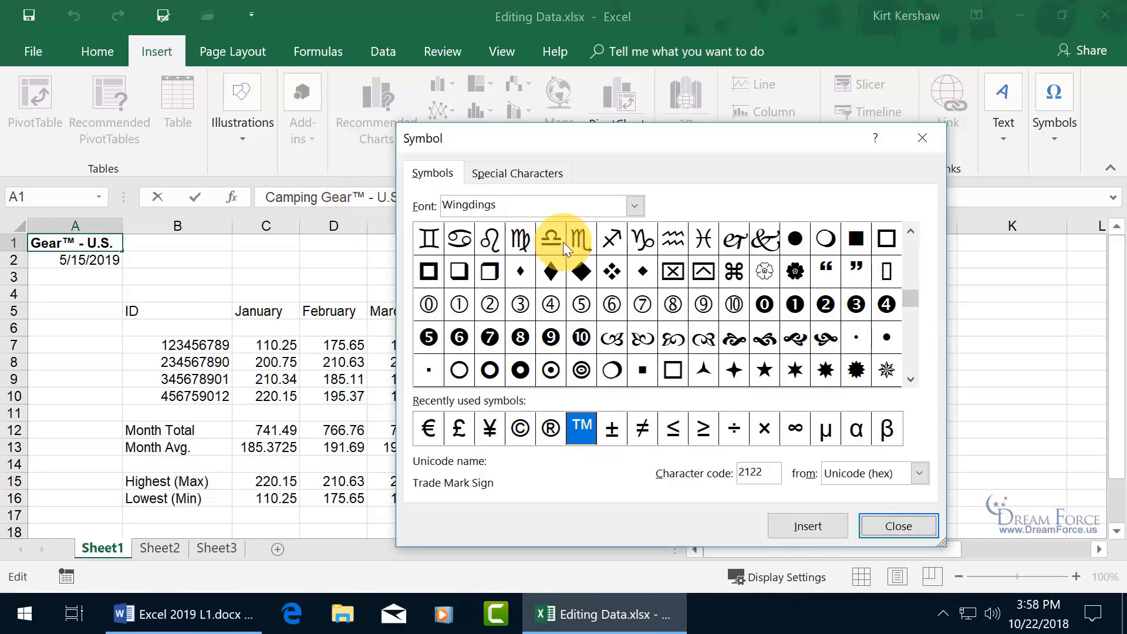
pyautogui.click(677, 305)
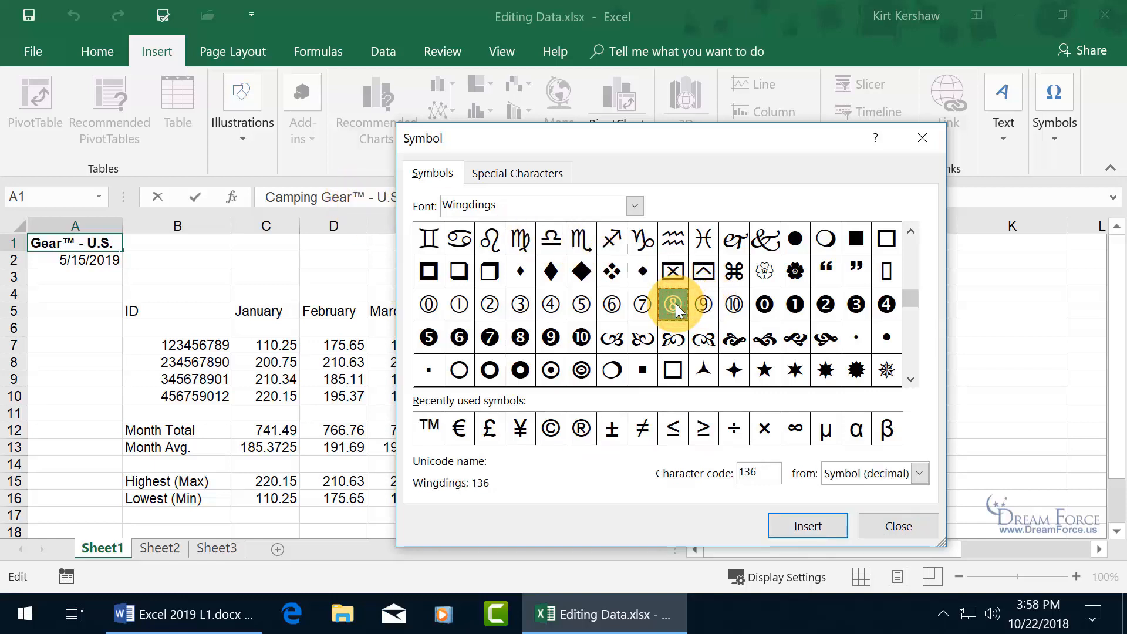
pyautogui.click(808, 525)
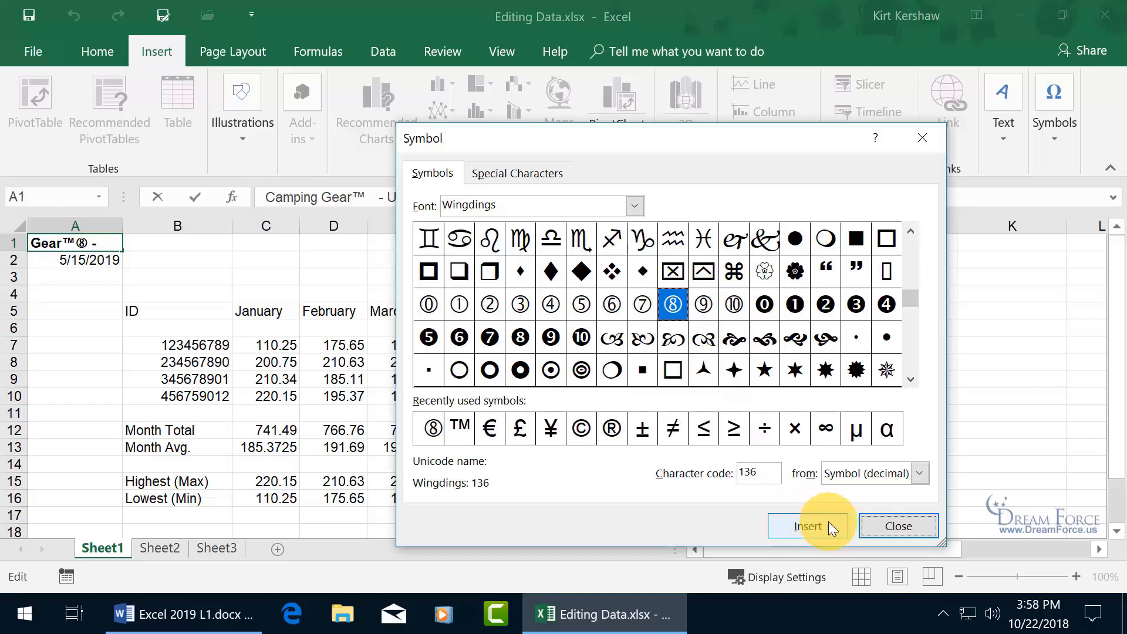
pyautogui.click(879, 525)
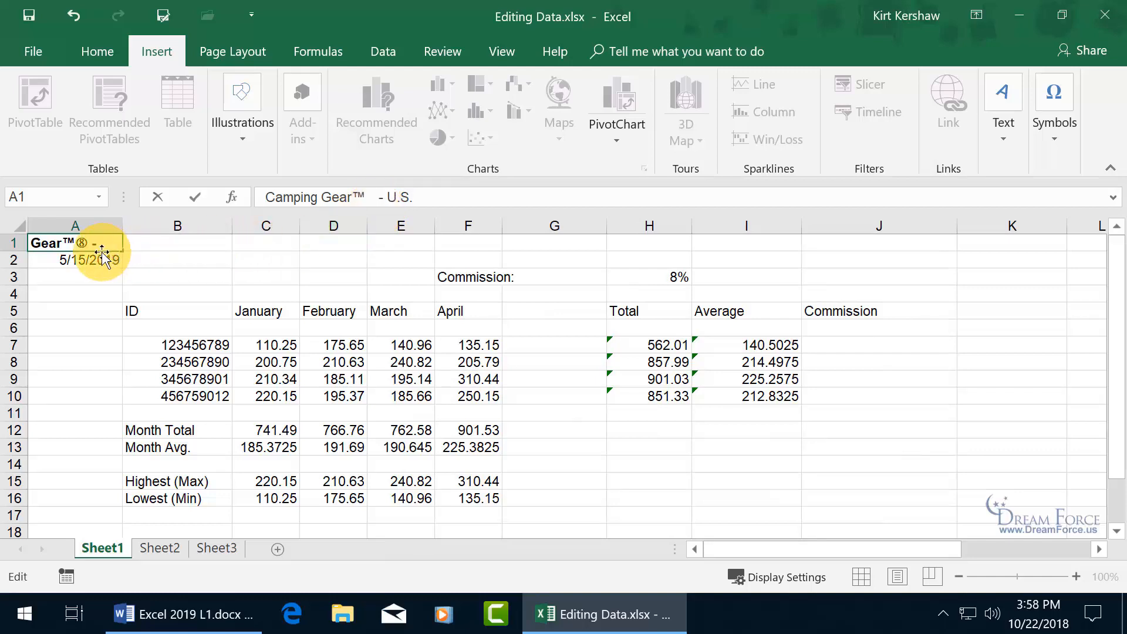
# - Delete the extra spaces, ™ sign and Wingdings symbol from A1, leaving 'Camping Gear - U.S.'
pyautogui.press('Return')
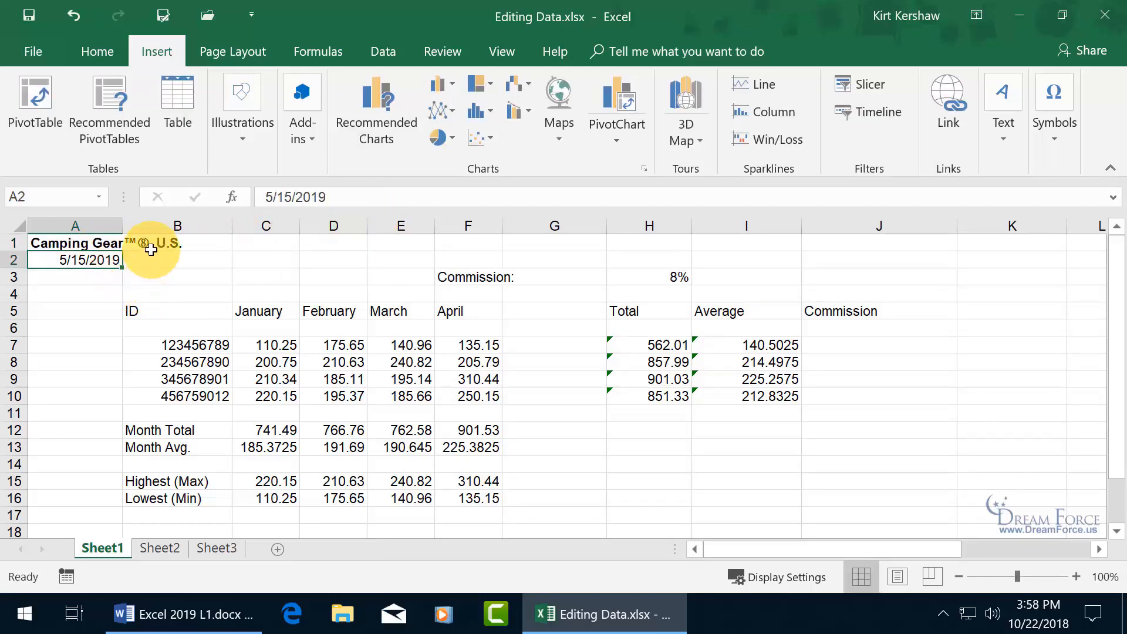
pyautogui.click(102, 244)
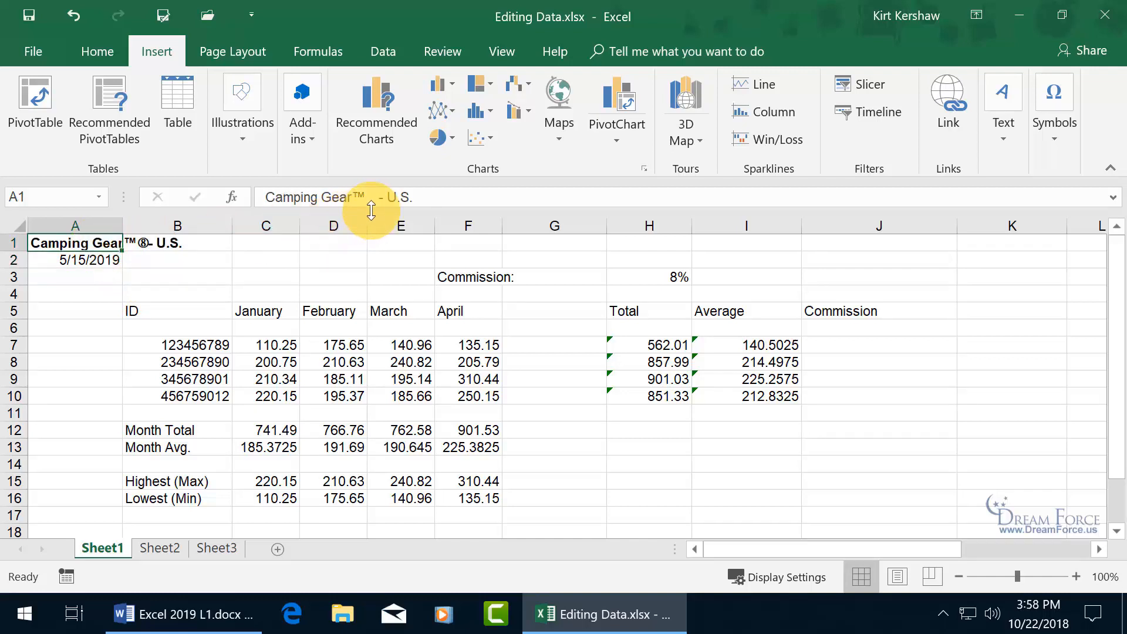
pyautogui.moveTo(374, 197); pyautogui.dragTo(406, 203)
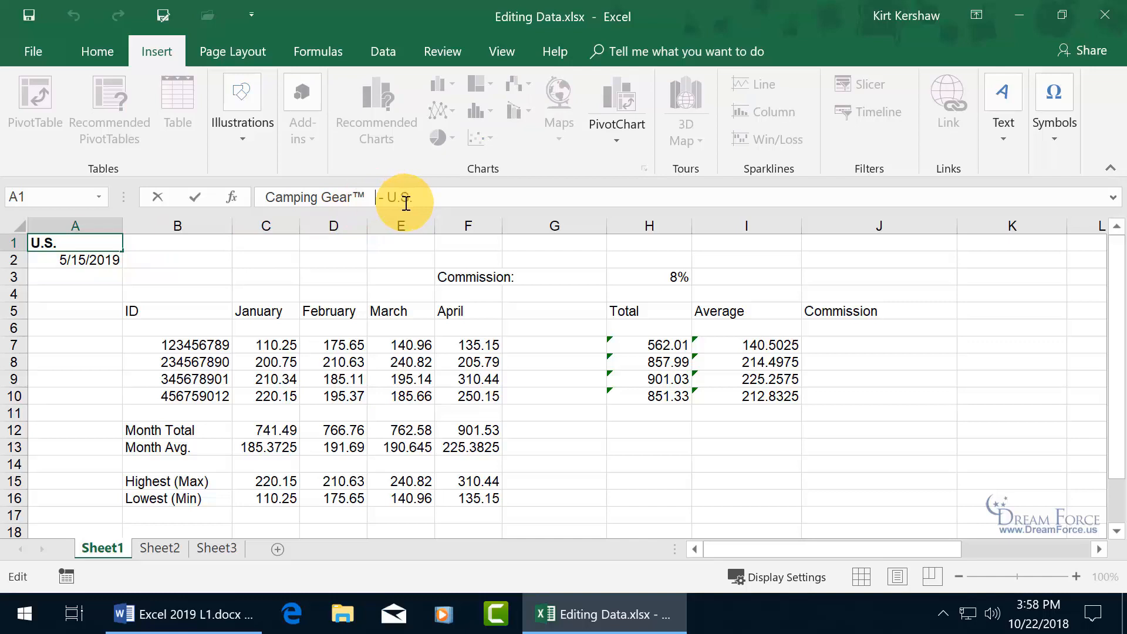
pyautogui.press('BackSpace')
pyautogui.press('BackSpace')
pyautogui.press('BackSpace')
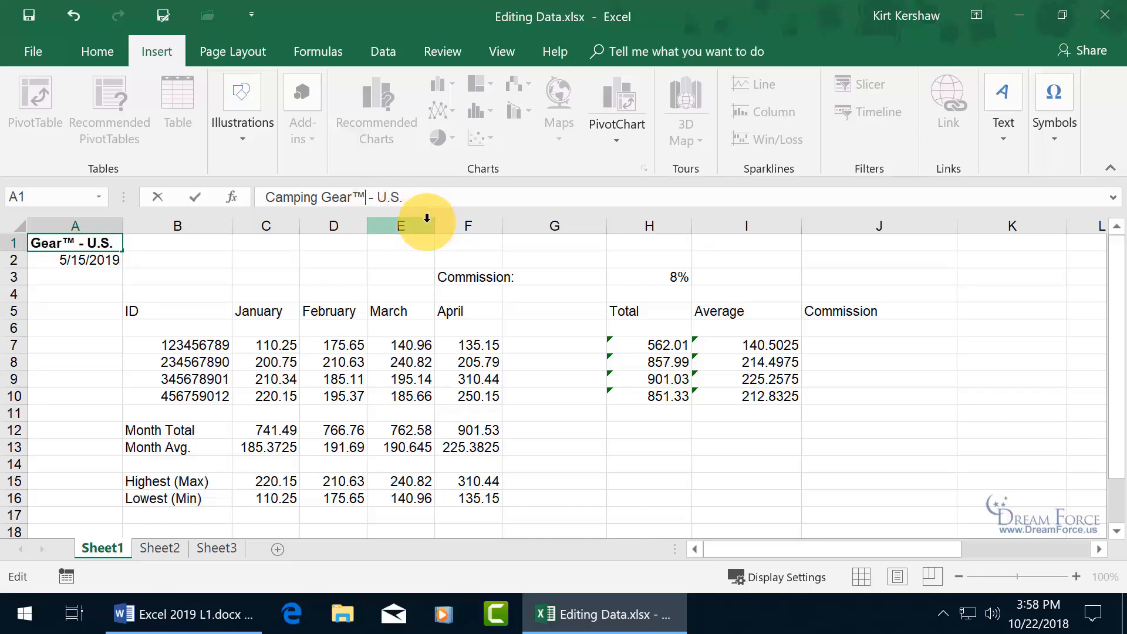
pyautogui.press('Delete')
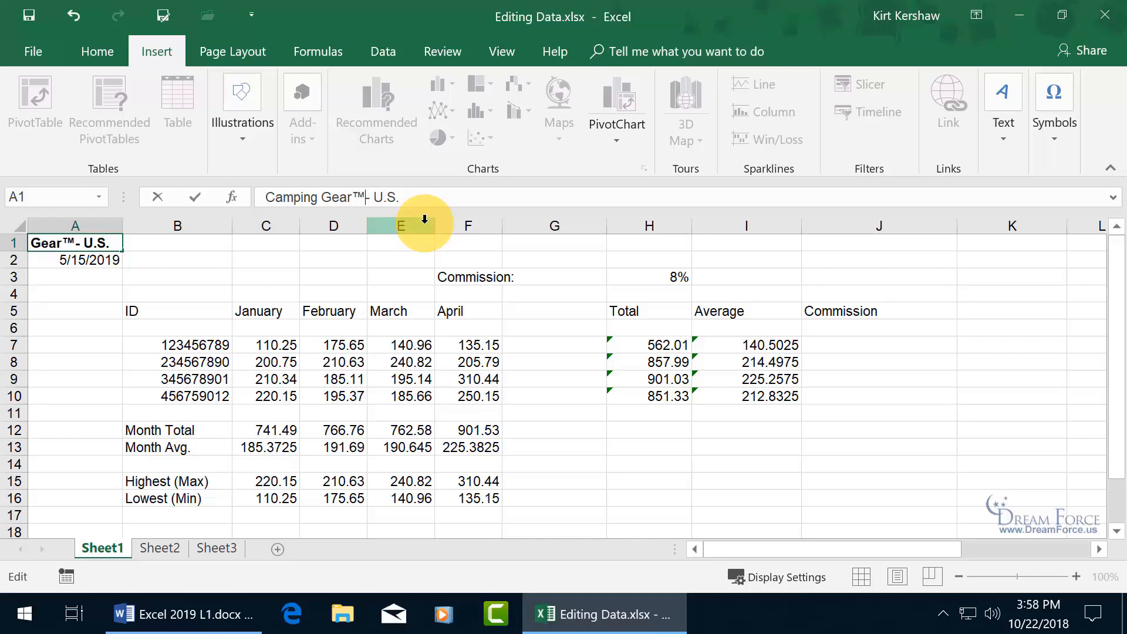
pyautogui.press('BackSpace')
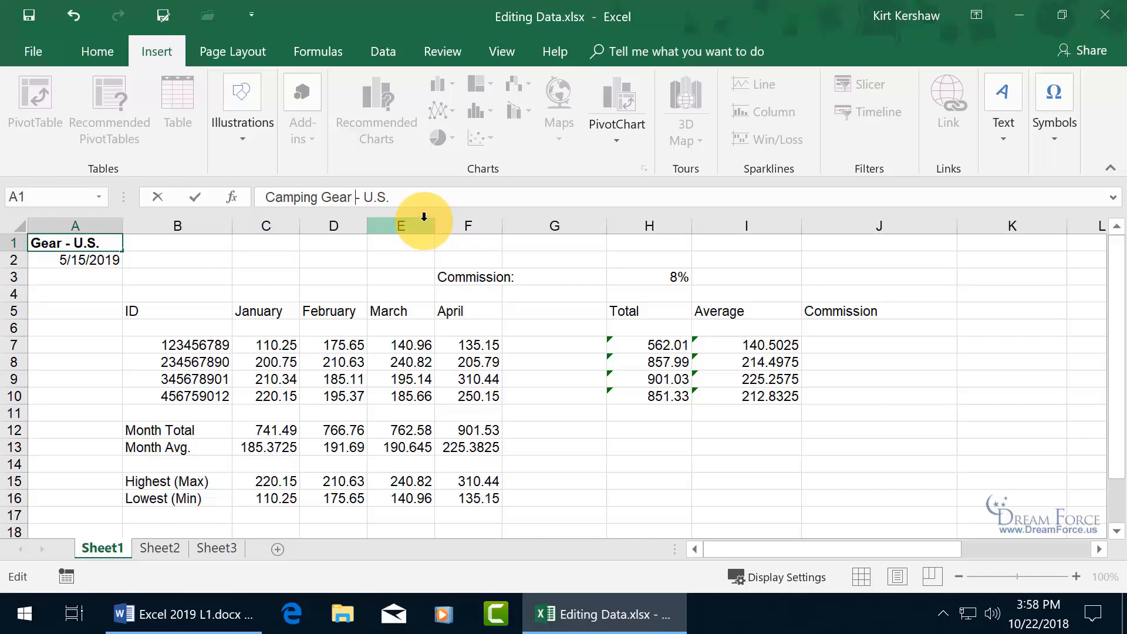
pyautogui.press('Return')
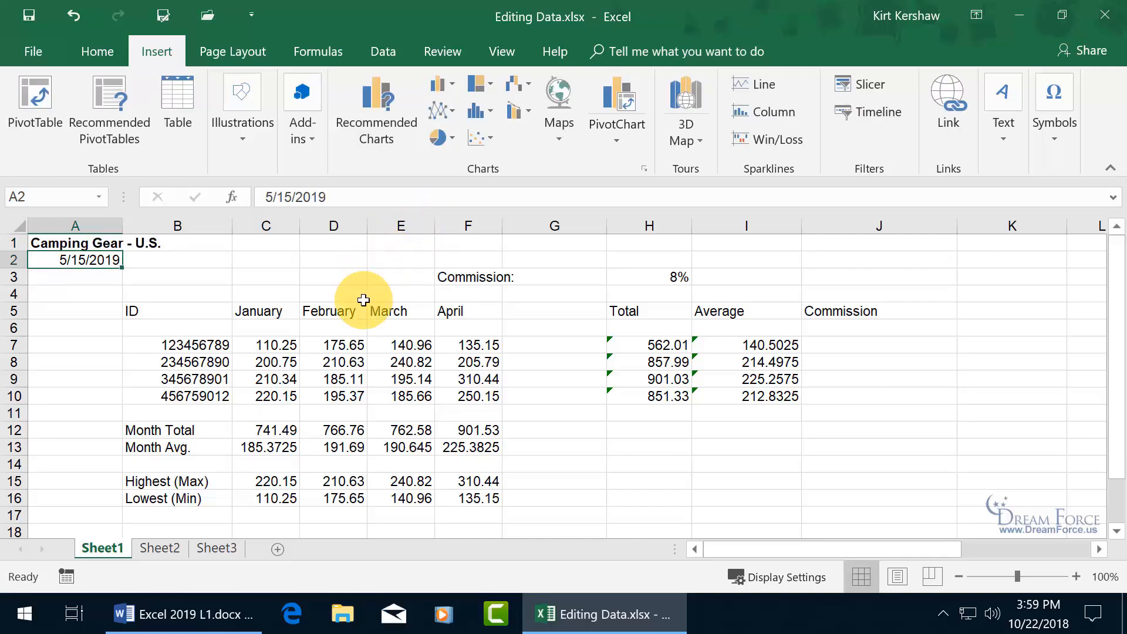
# - Clear the January–April figures in C7:F10 and reselect the emptied block
pyautogui.moveTo(271, 346); pyautogui.dragTo(447, 398)
pyautogui.moveTo(465, 399); pyautogui.dragTo(466, 400)
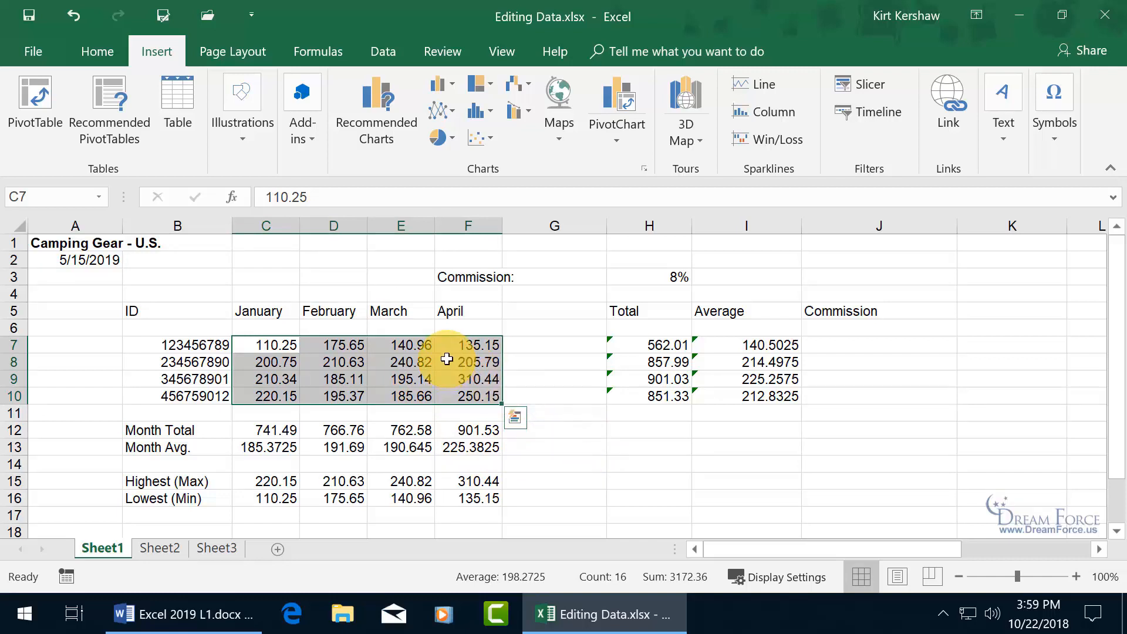
pyautogui.press('Delete')
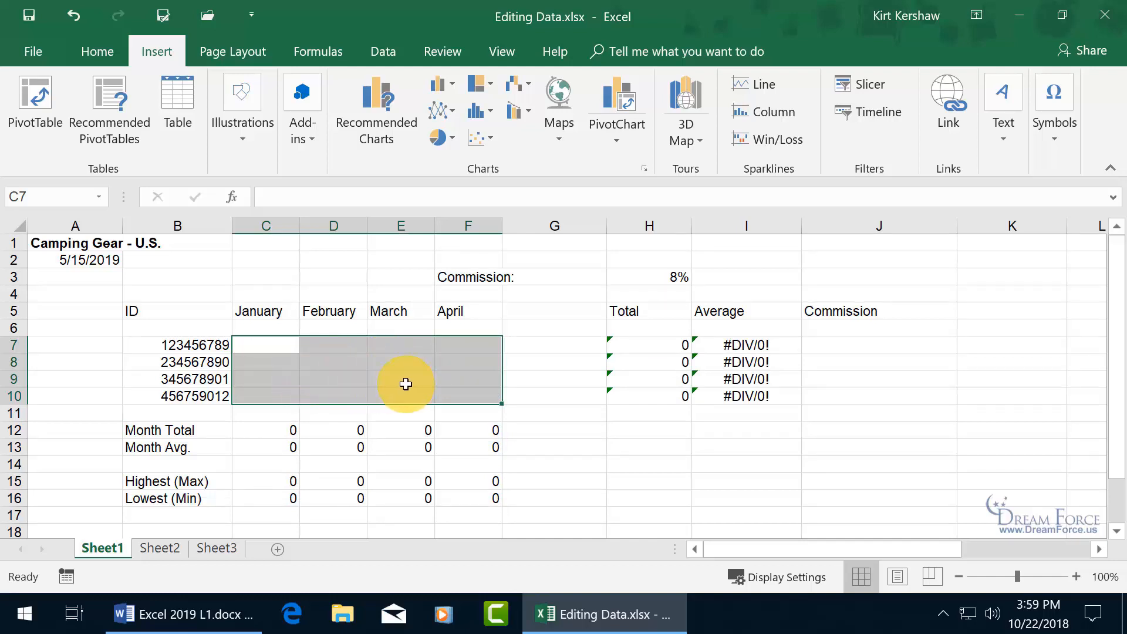
pyautogui.click(283, 347)
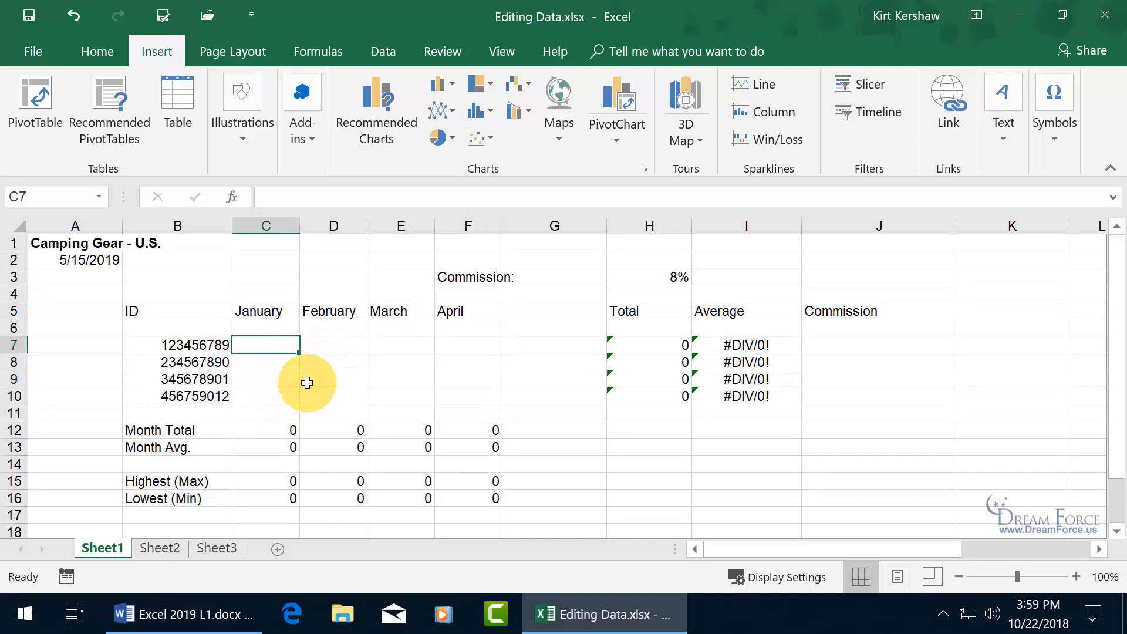
pyautogui.click(330, 343)
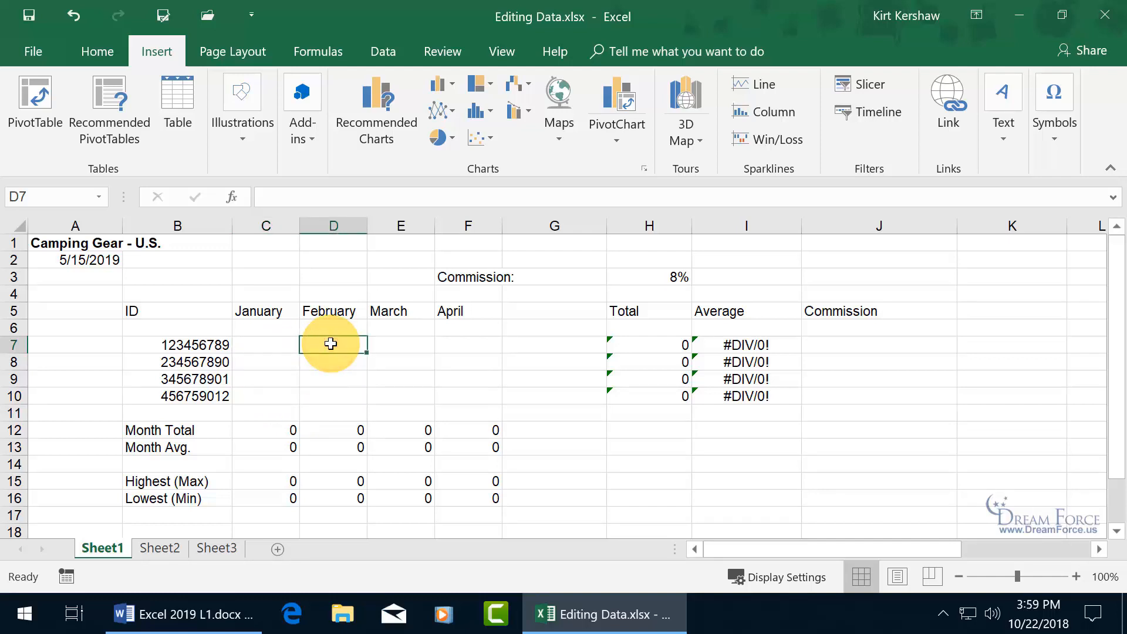
pyautogui.moveTo(278, 347); pyautogui.dragTo(476, 403)
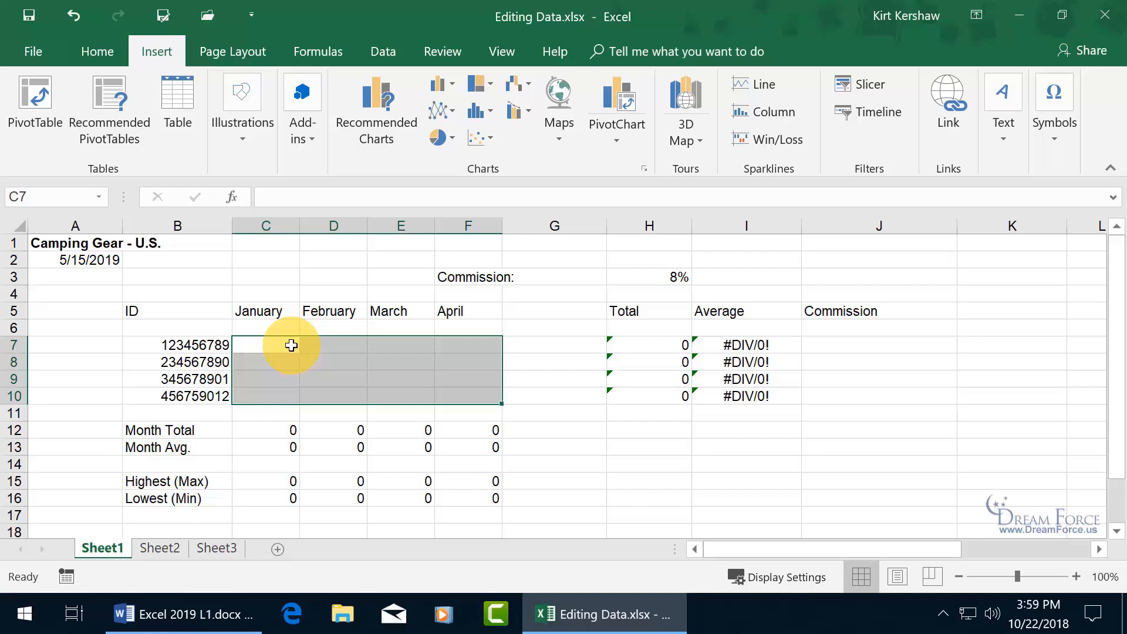
pyautogui.press('Return')
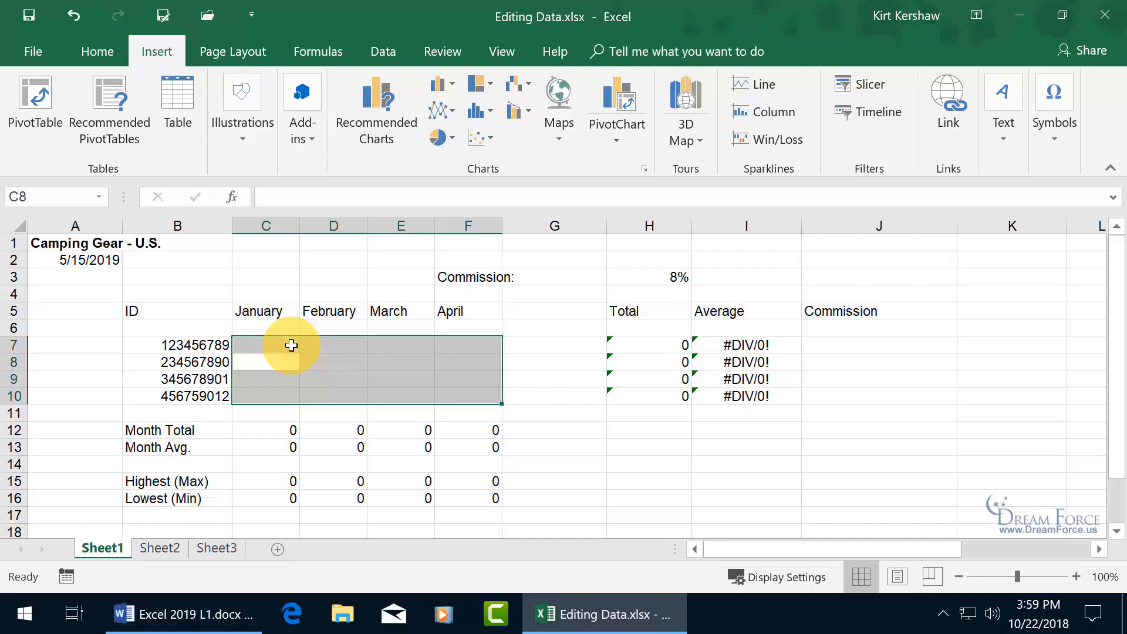
pyautogui.press('Return')
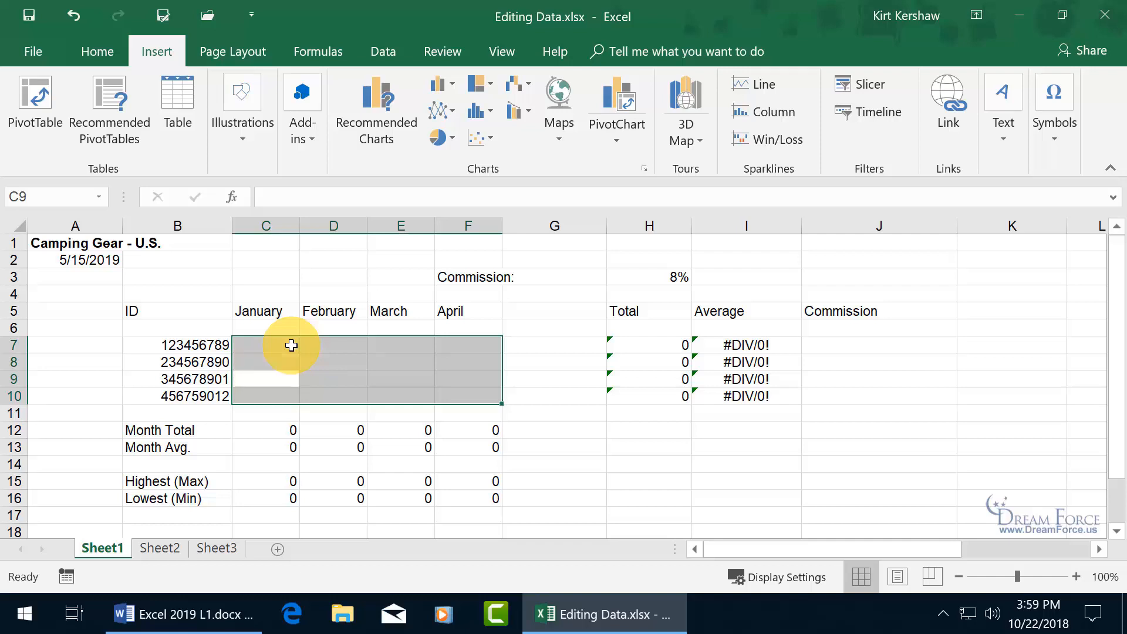
pyautogui.press('Return')
pyautogui.press('Return')
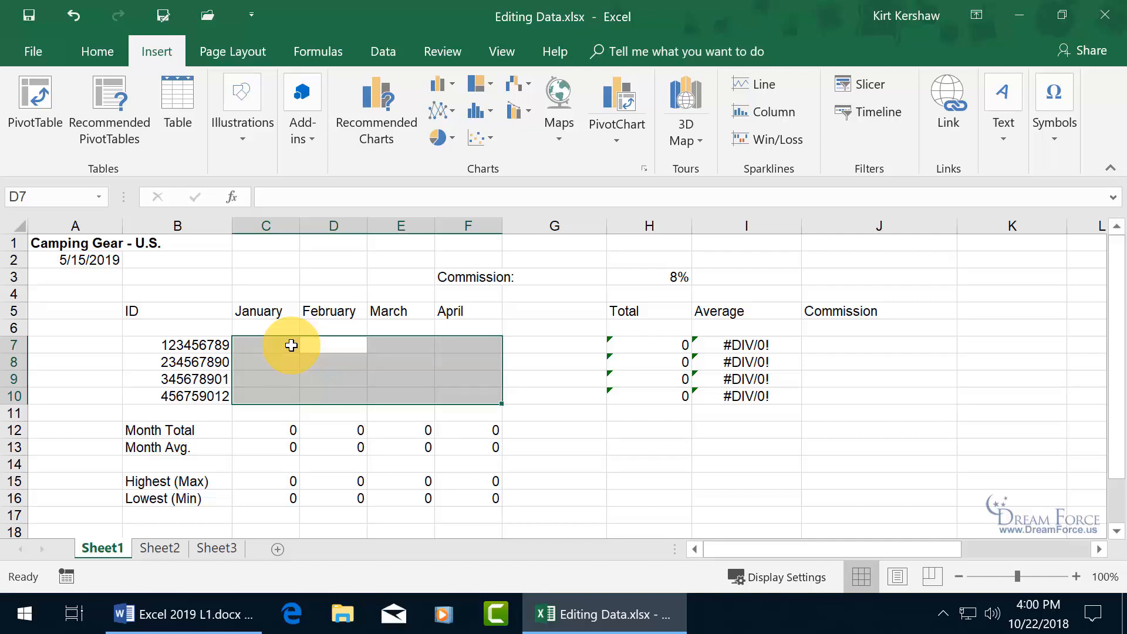
pyautogui.press('Return')
pyautogui.press('Return')
pyautogui.press('Return')
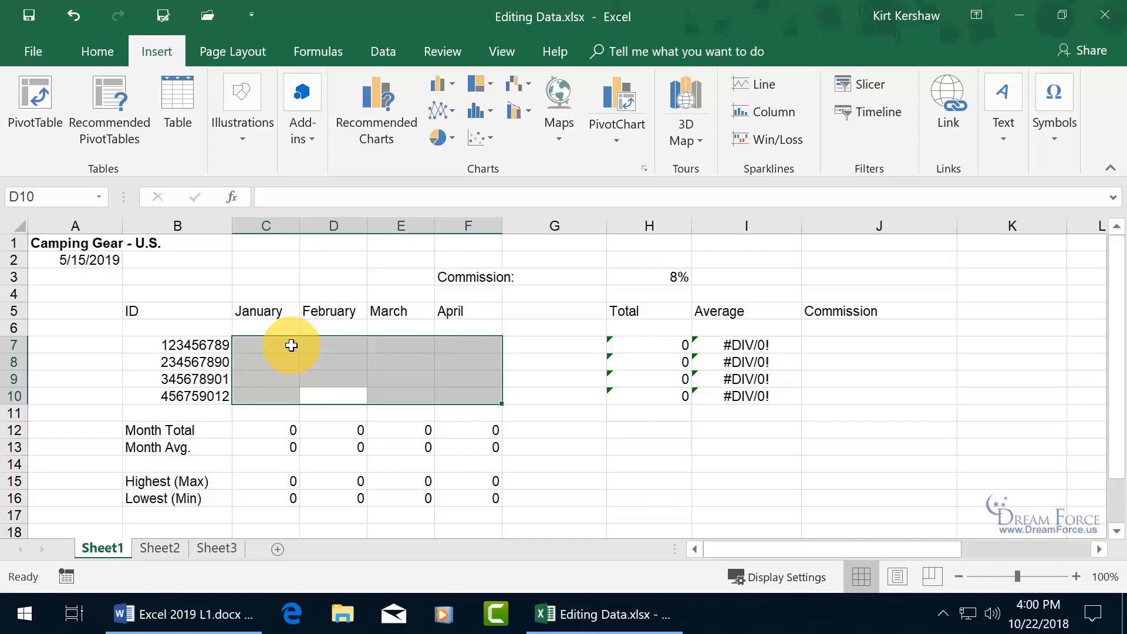
pyautogui.hotkey('shift', 'Return')
pyautogui.hotkey('shift', 'Return')
pyautogui.hotkey('shift', 'Return')
pyautogui.hotkey('shift', 'Return')
pyautogui.hotkey('shift', 'Return')
pyautogui.hotkey('shift', 'Return')
pyautogui.hotkey('shift', 'Return')
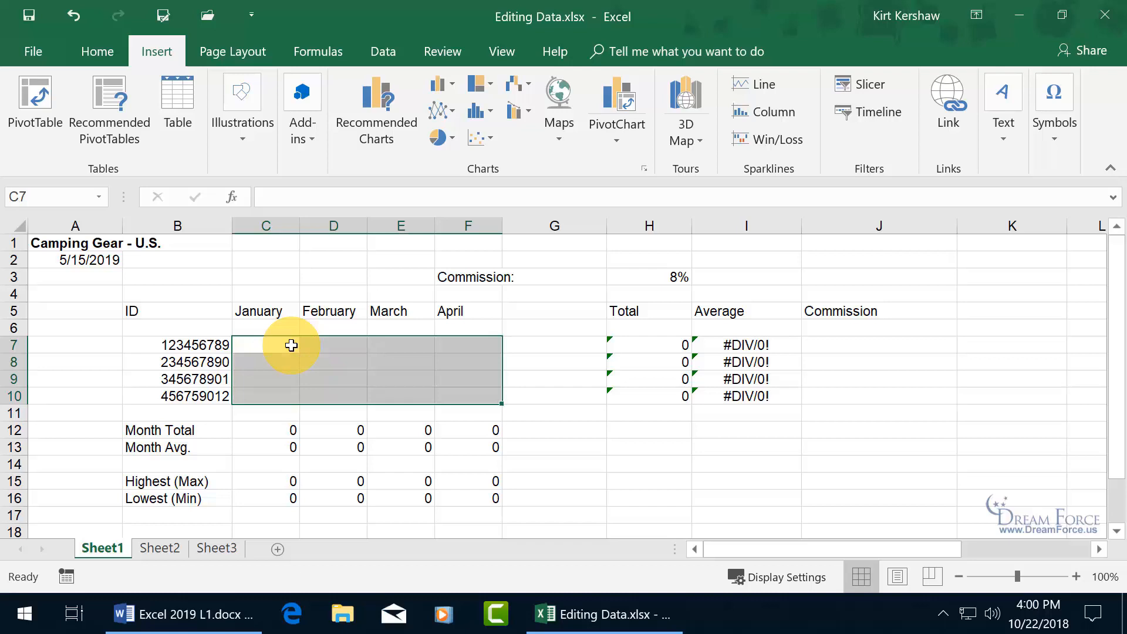
pyautogui.press('Tab')
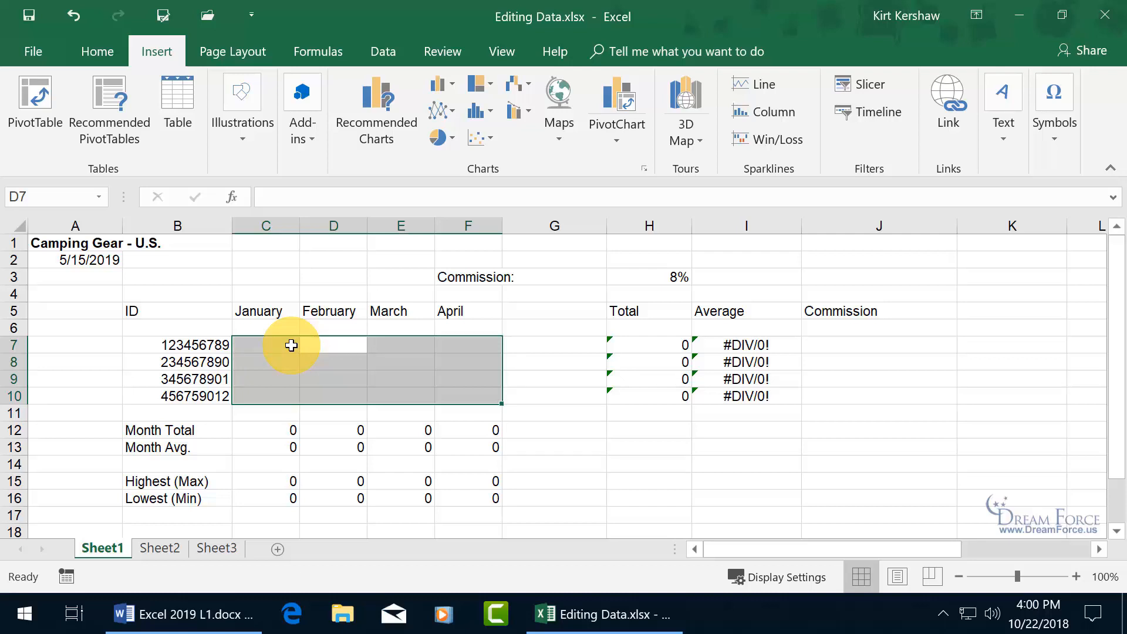
pyautogui.hotkey('shift', 'Tab')
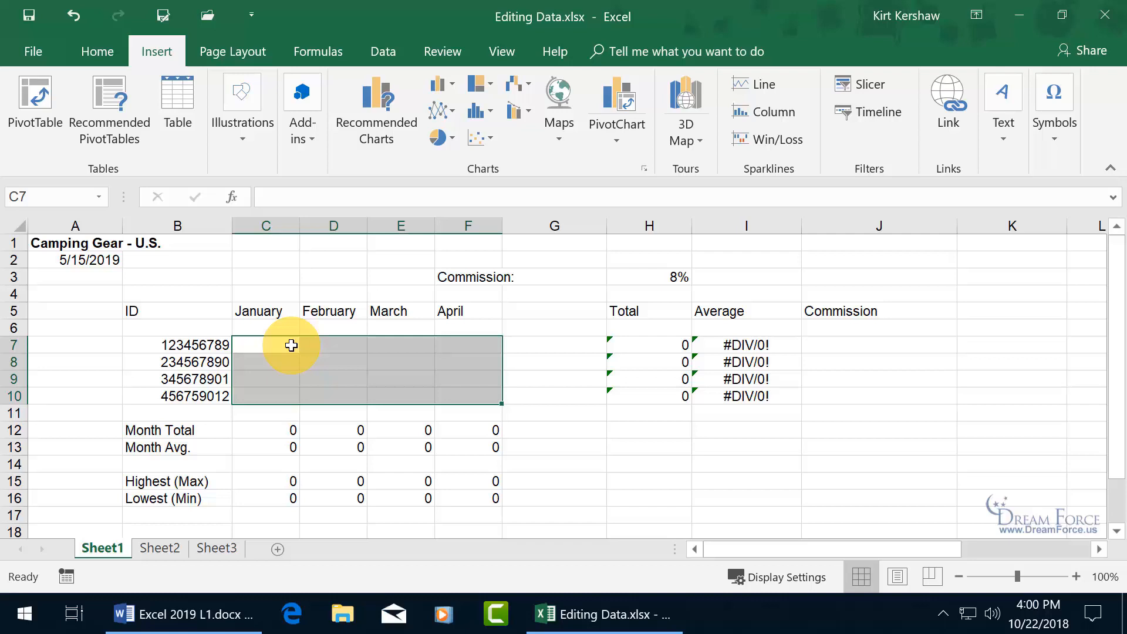
pyautogui.hotkey('ctrl', '.')
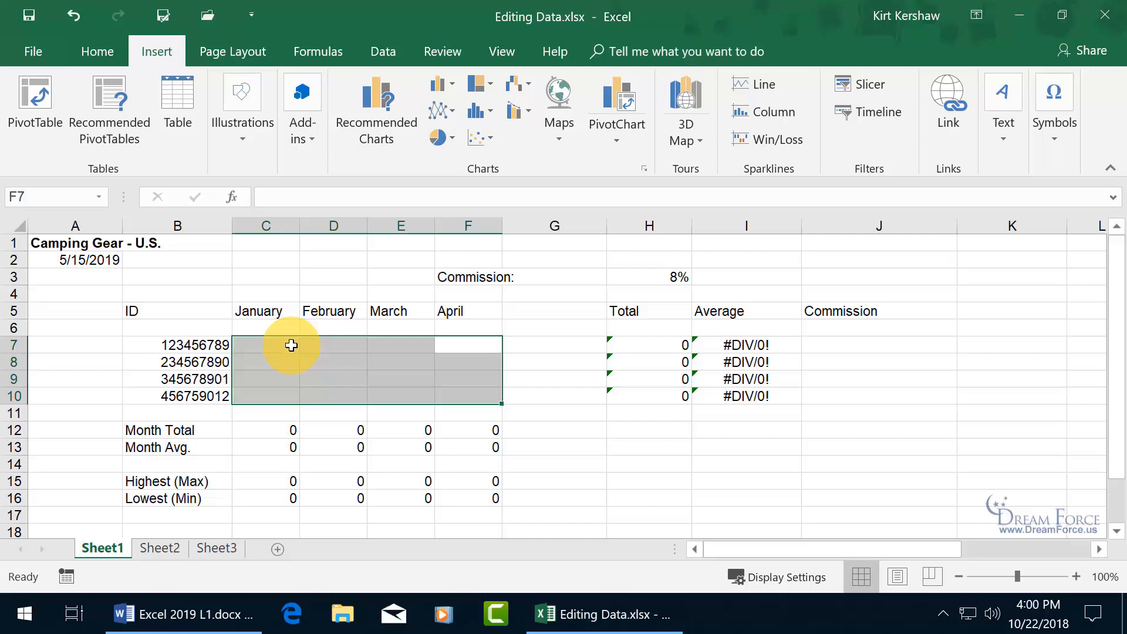
pyautogui.hotkey('ctrl', '.')
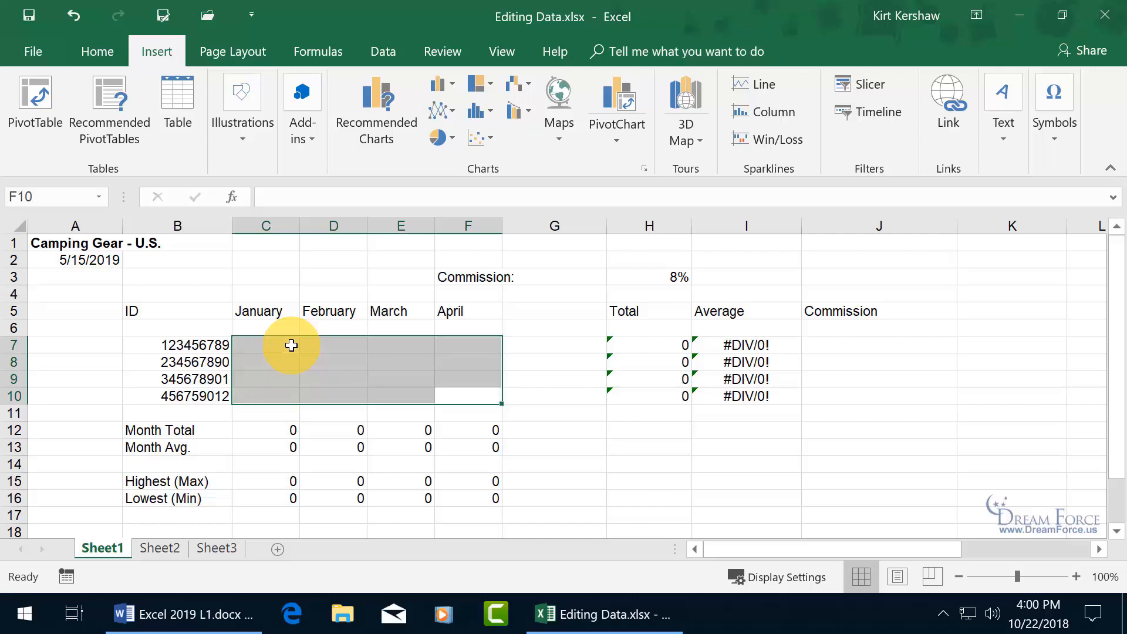
pyautogui.hotkey('ctrl', '.')
pyautogui.hotkey('ctrl', '.')
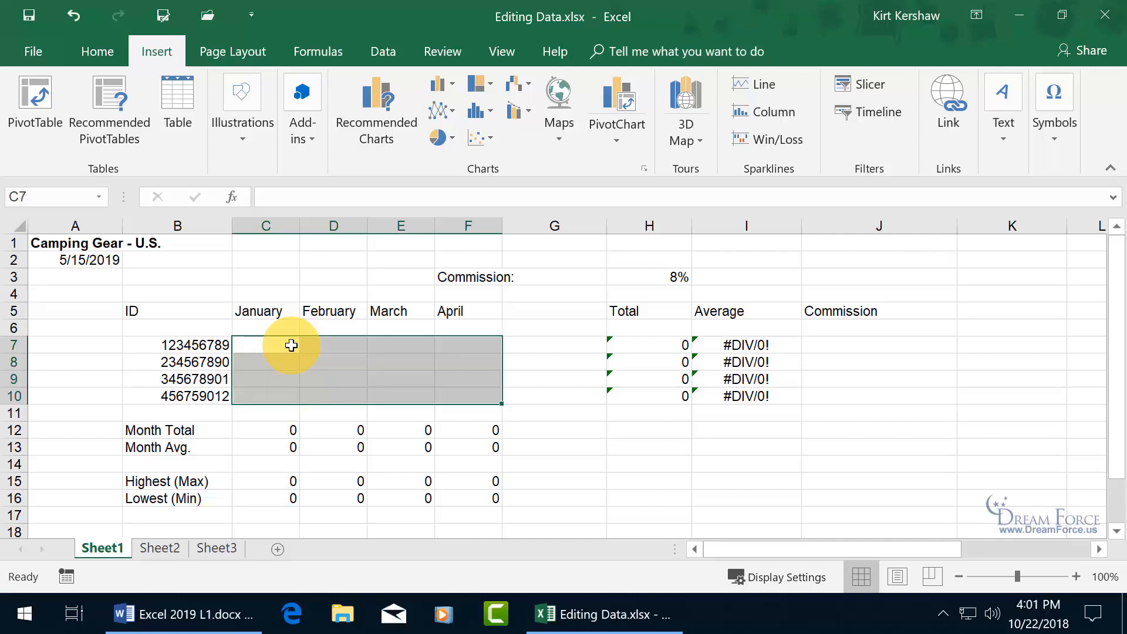
# - Fill C7 through C10 with 54, then enter 548 in D7 and 232 in D8
pyautogui.write('54')
pyautogui.press('Return')
pyautogui.write('54')
pyautogui.press('Return')
pyautogui.write('5')
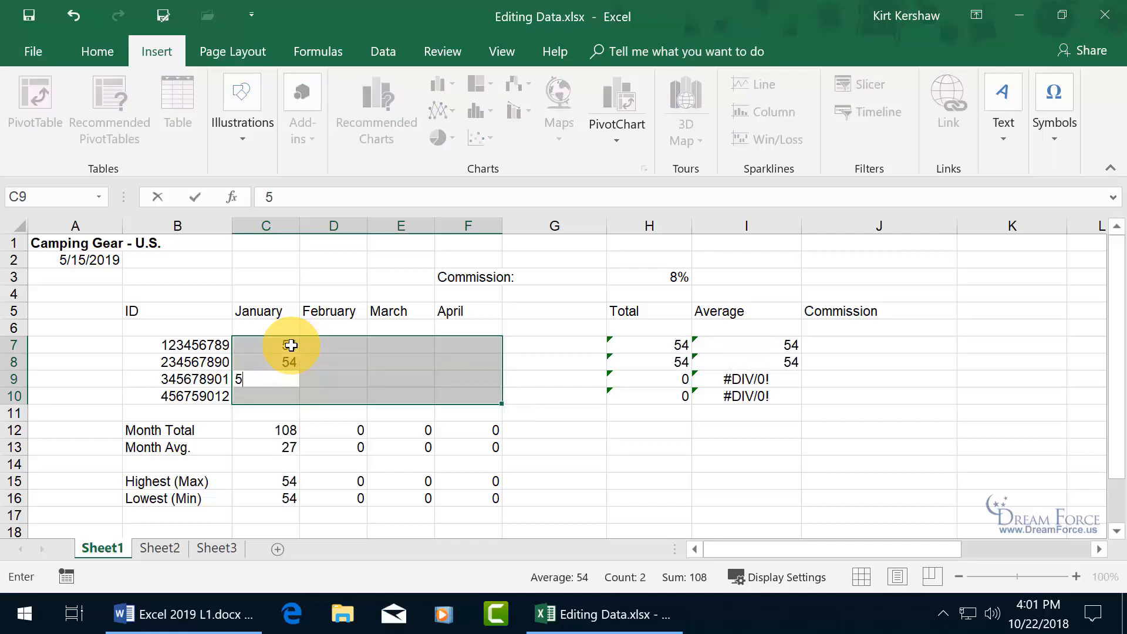
pyautogui.write('4')
pyautogui.press('Return')
pyautogui.write('54')
pyautogui.press('Return')
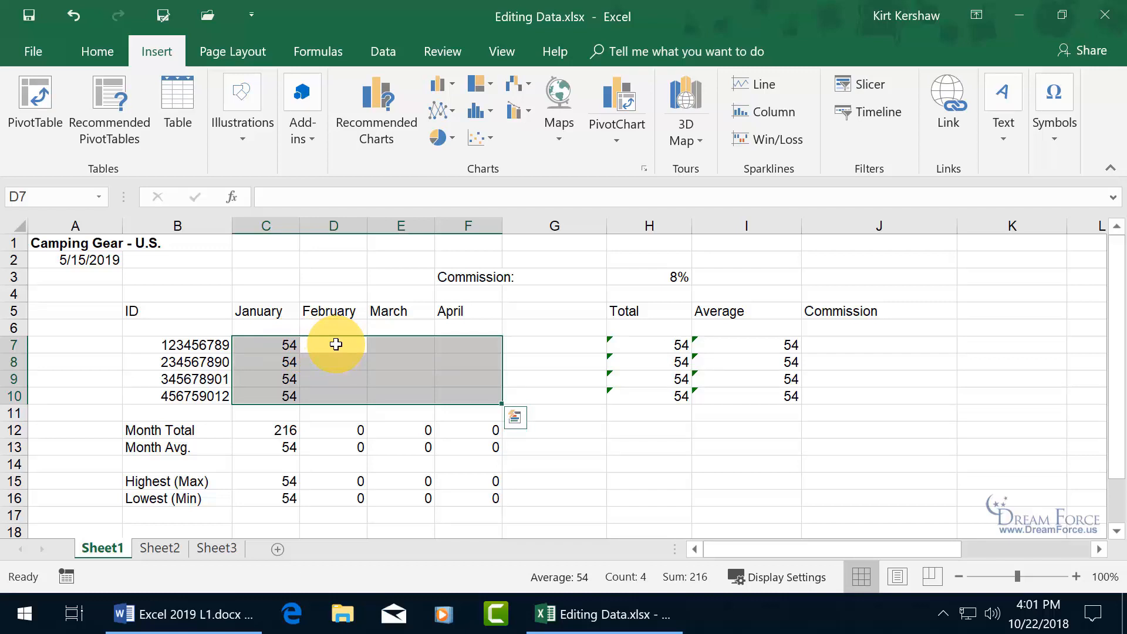
pyautogui.write('548')
pyautogui.press('Return')
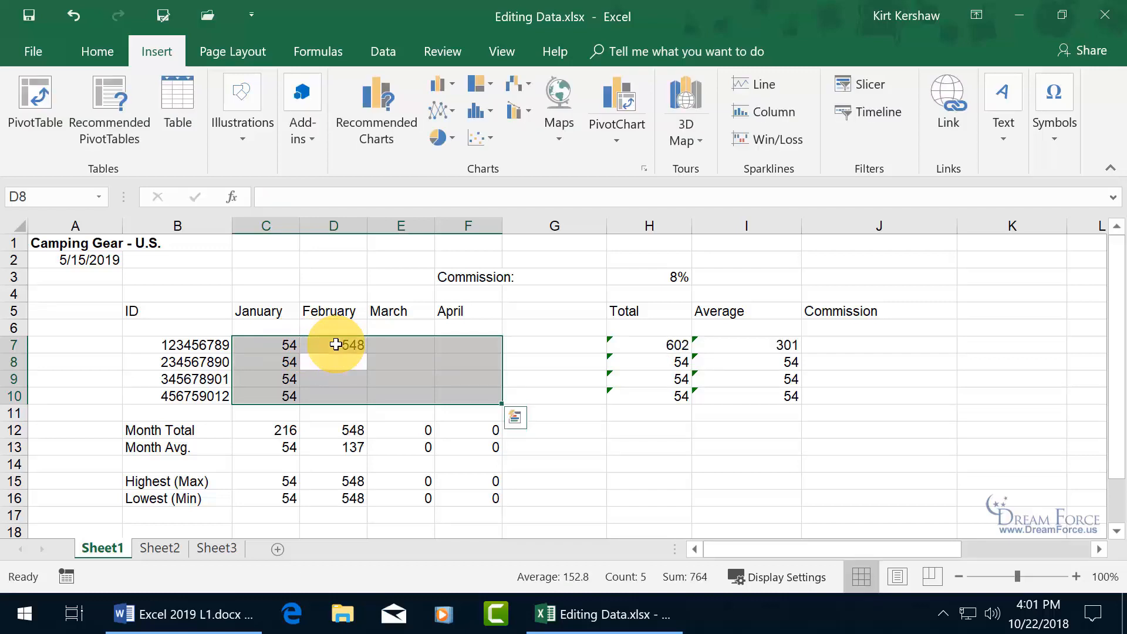
pyautogui.write('232')
pyautogui.press('Return')
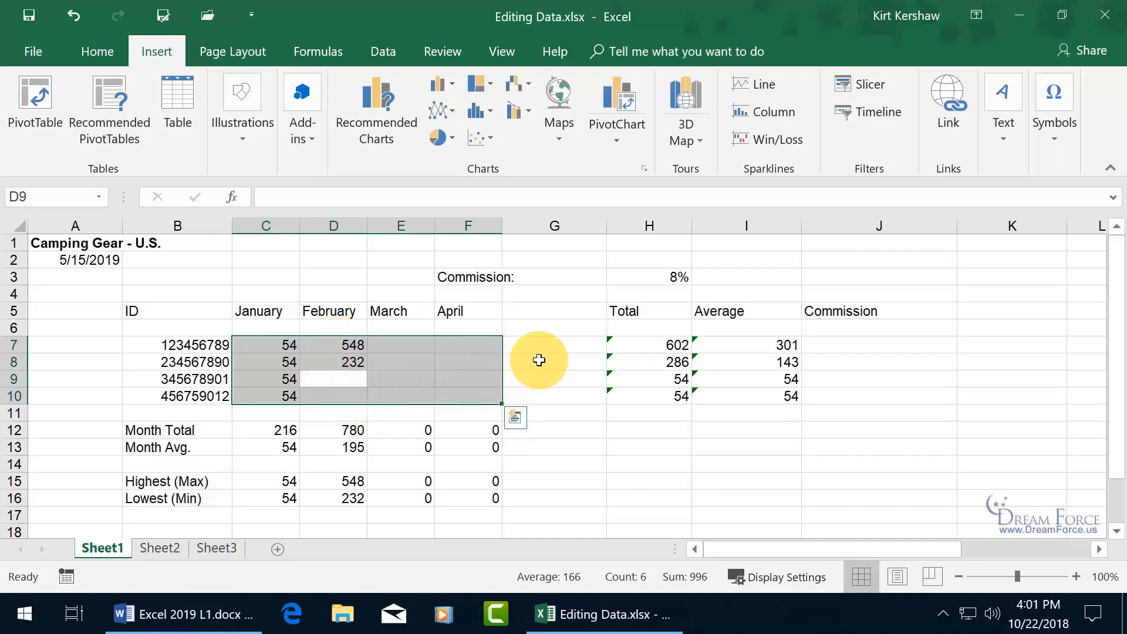
pyautogui.press('Up')
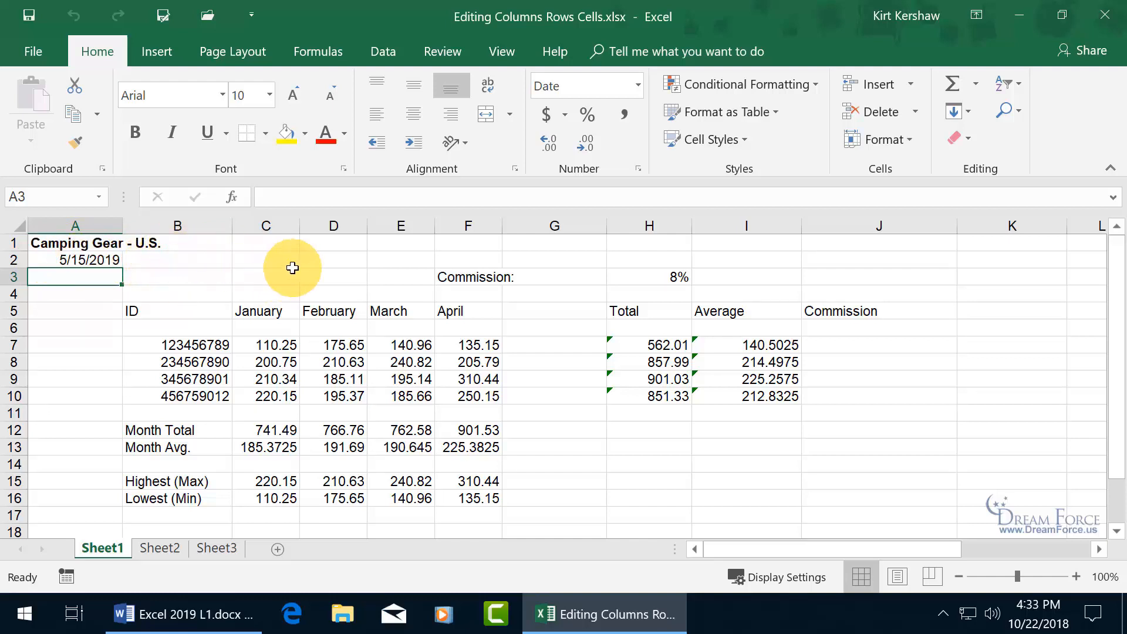
pyautogui.rightClick(84, 225)
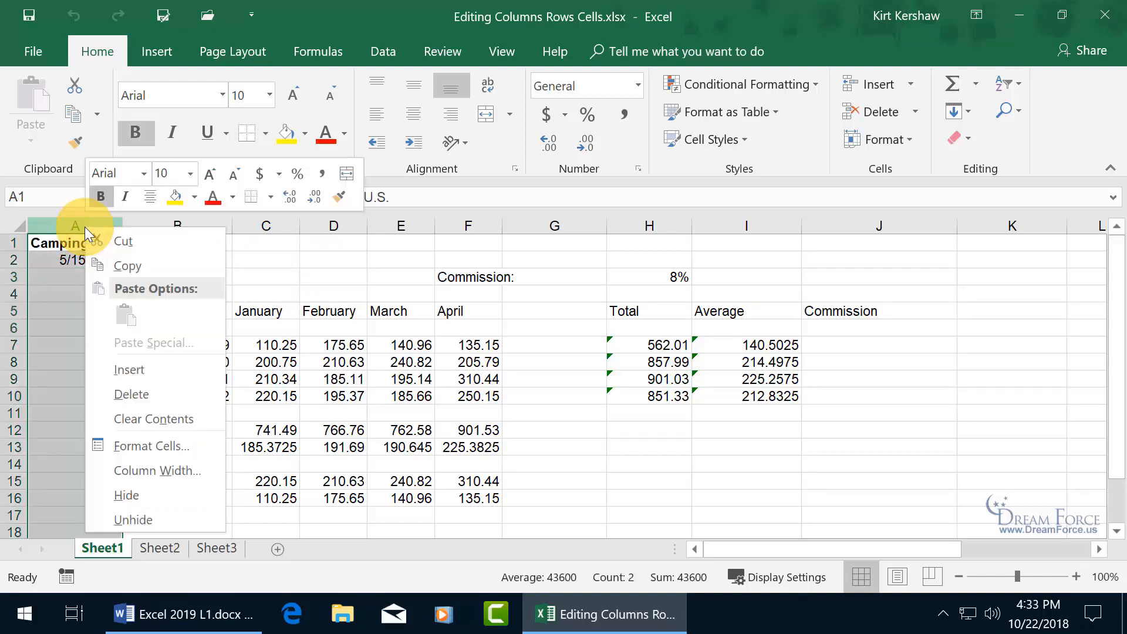
pyautogui.click(157, 370)
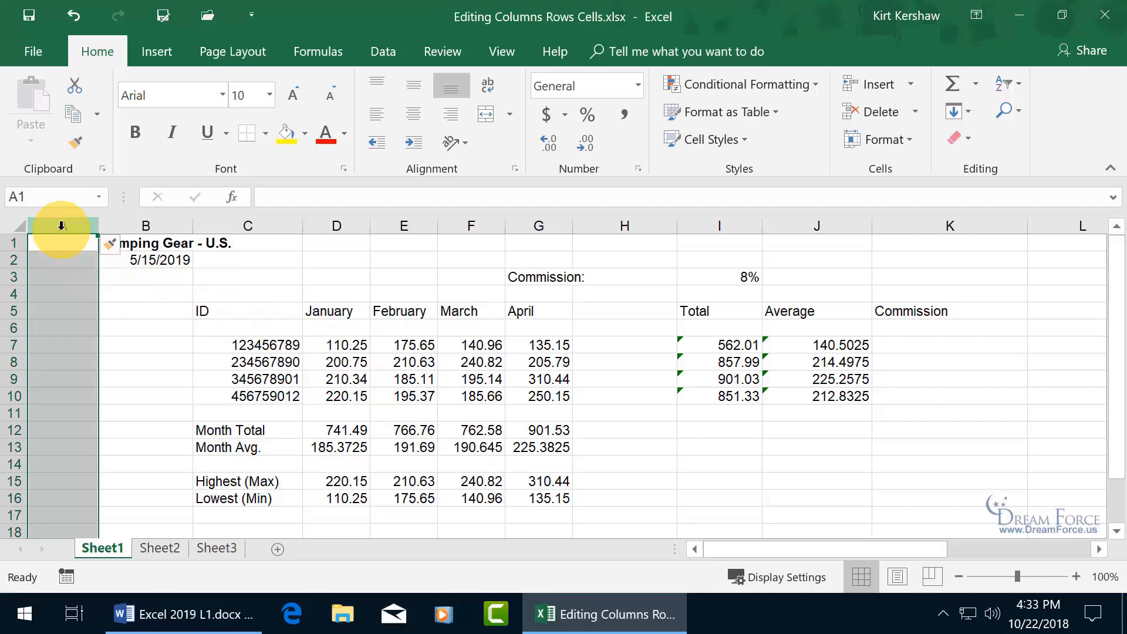
pyautogui.moveTo(61, 225); pyautogui.dragTo(239, 221)
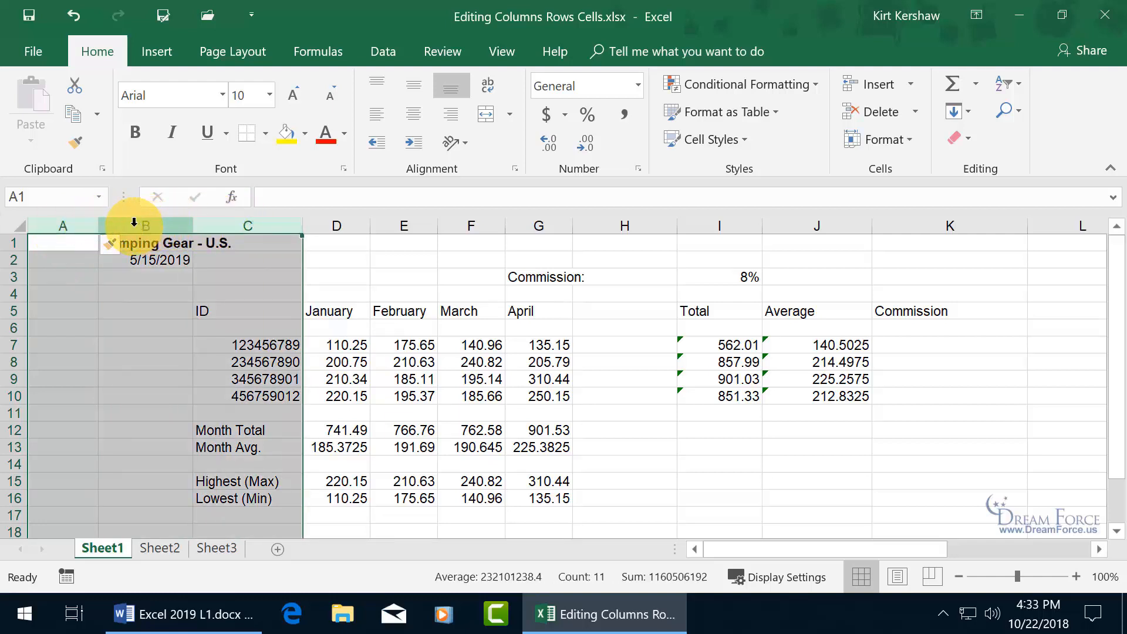
pyautogui.rightClick(115, 224)
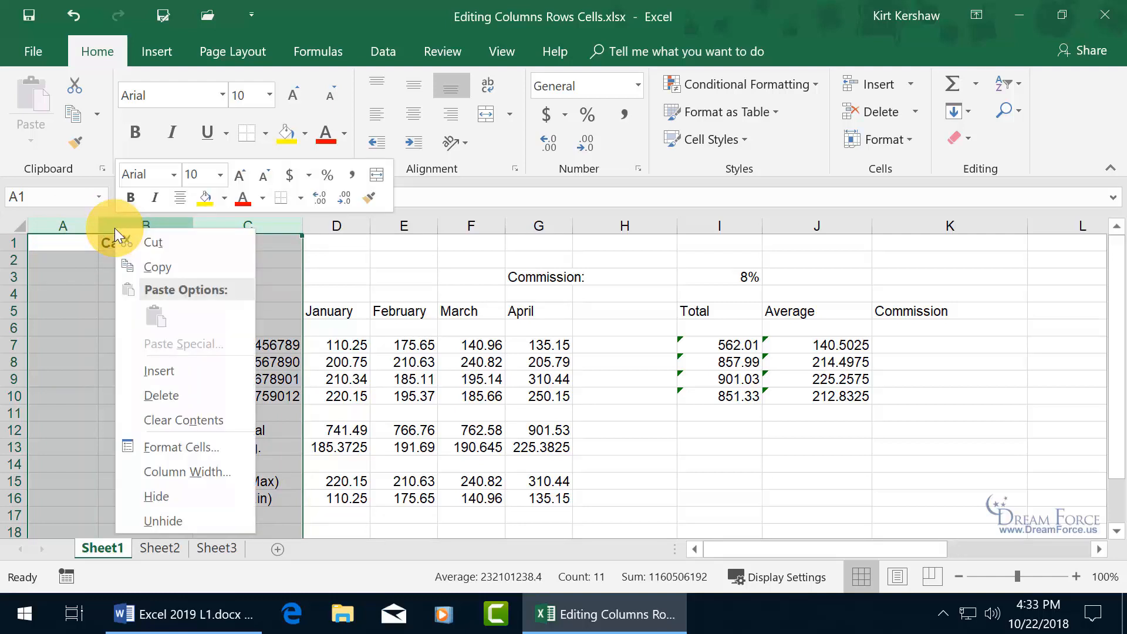
pyautogui.click(167, 368)
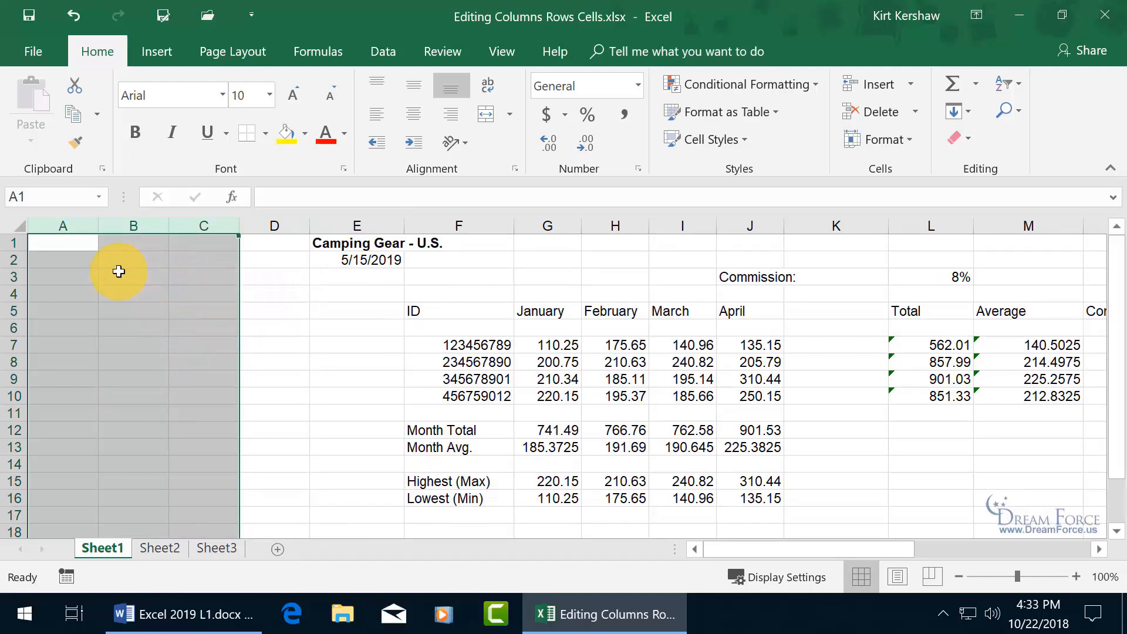
pyautogui.rightClick(116, 225)
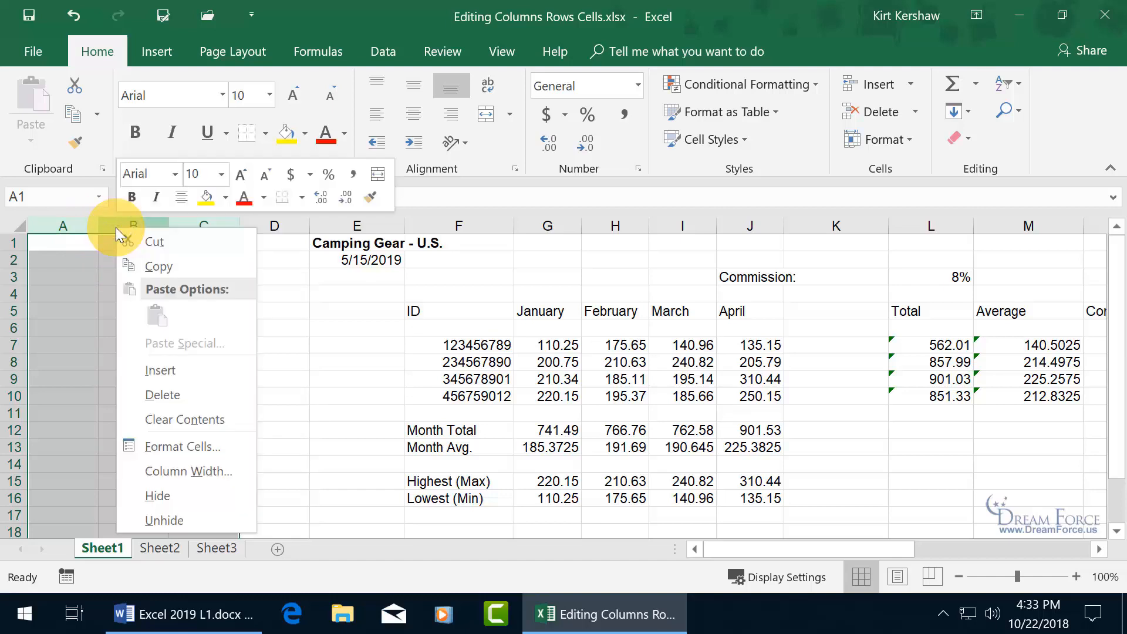
pyautogui.click(160, 395)
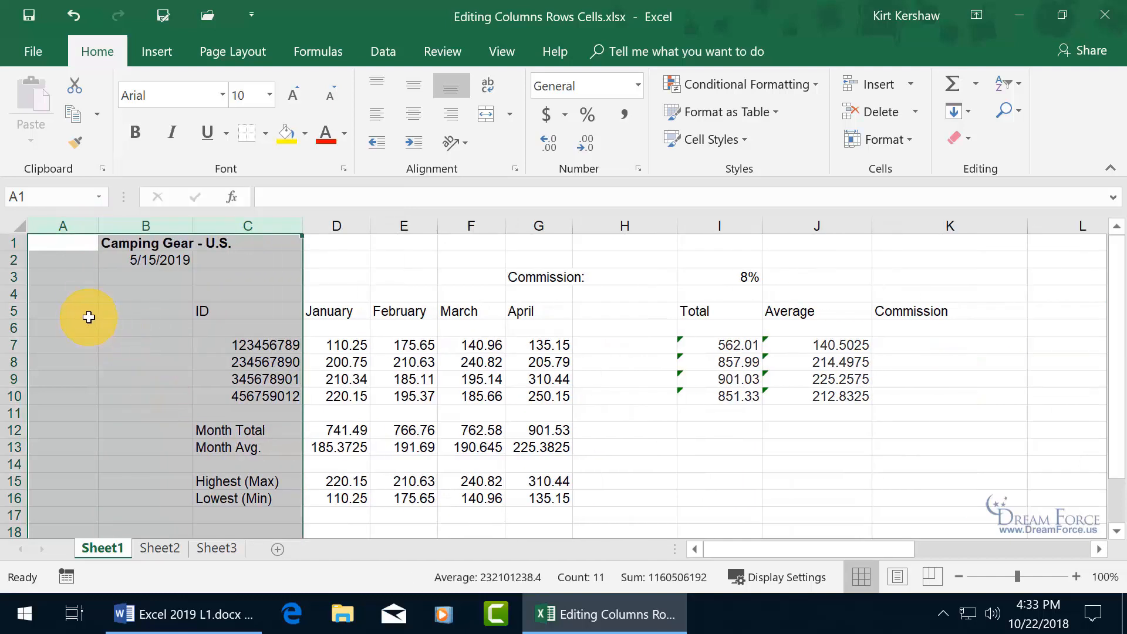
pyautogui.click(59, 330)
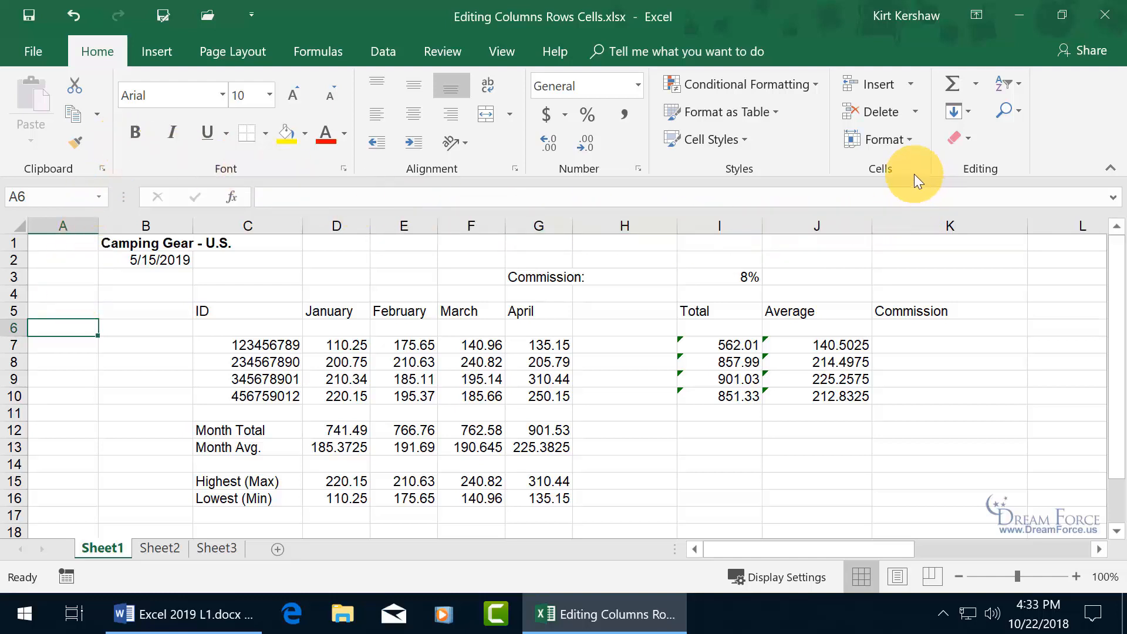
# - Delete the empty column A with Delete Sheet Columns, then open and close the Insert and Delete menus
pyautogui.click(913, 115)
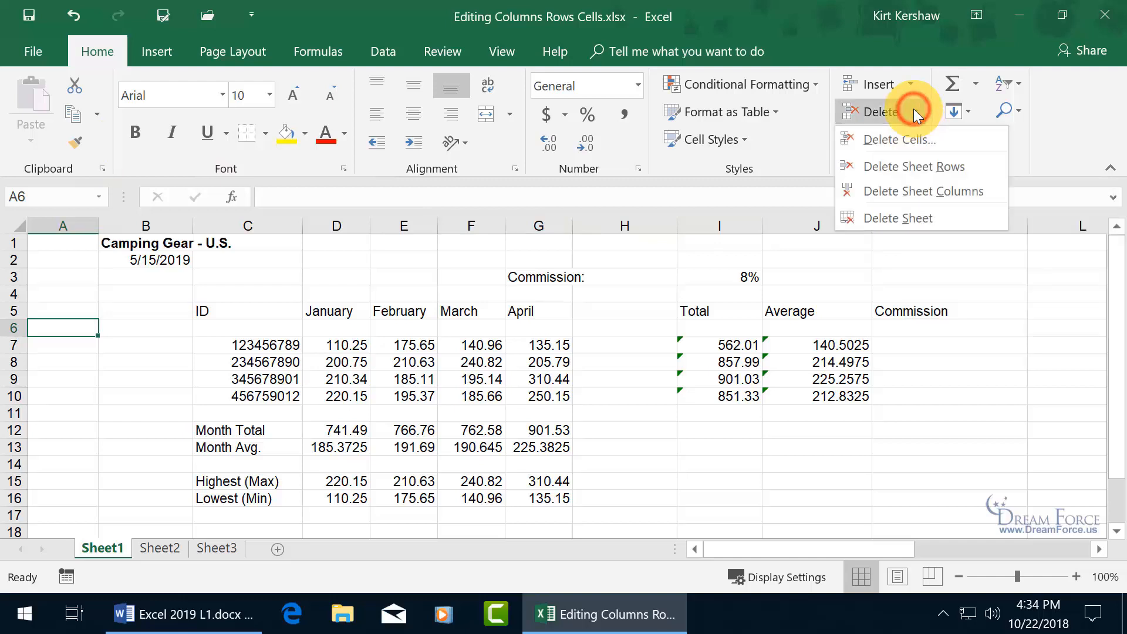
pyautogui.click(932, 189)
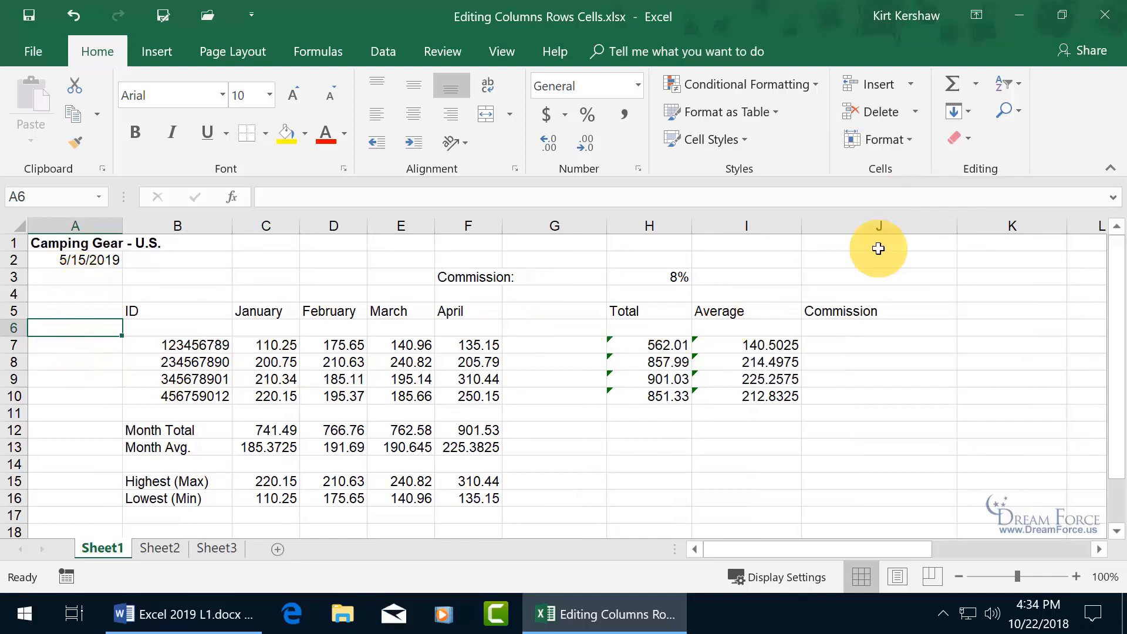
pyautogui.click(909, 86)
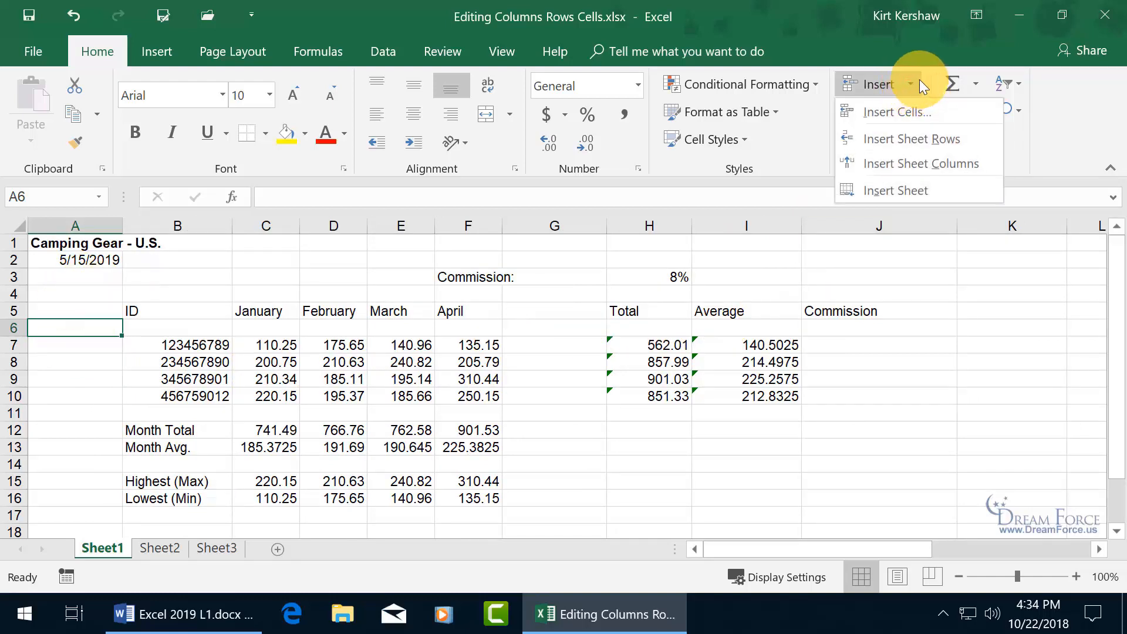
pyautogui.click(911, 84)
pyautogui.click(913, 114)
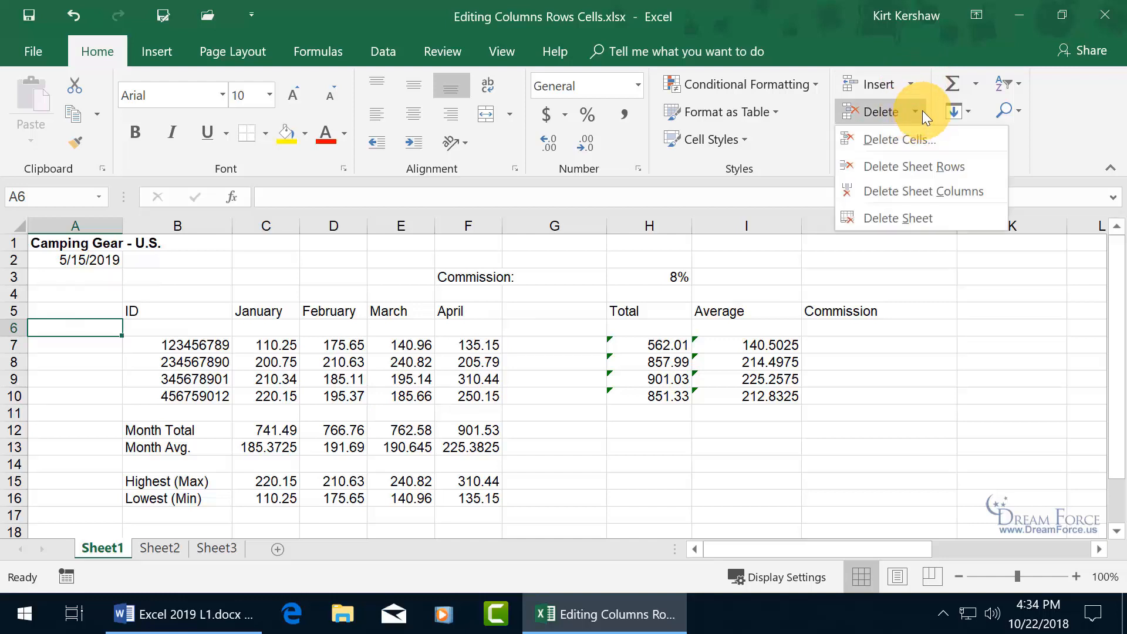
pyautogui.click(932, 113)
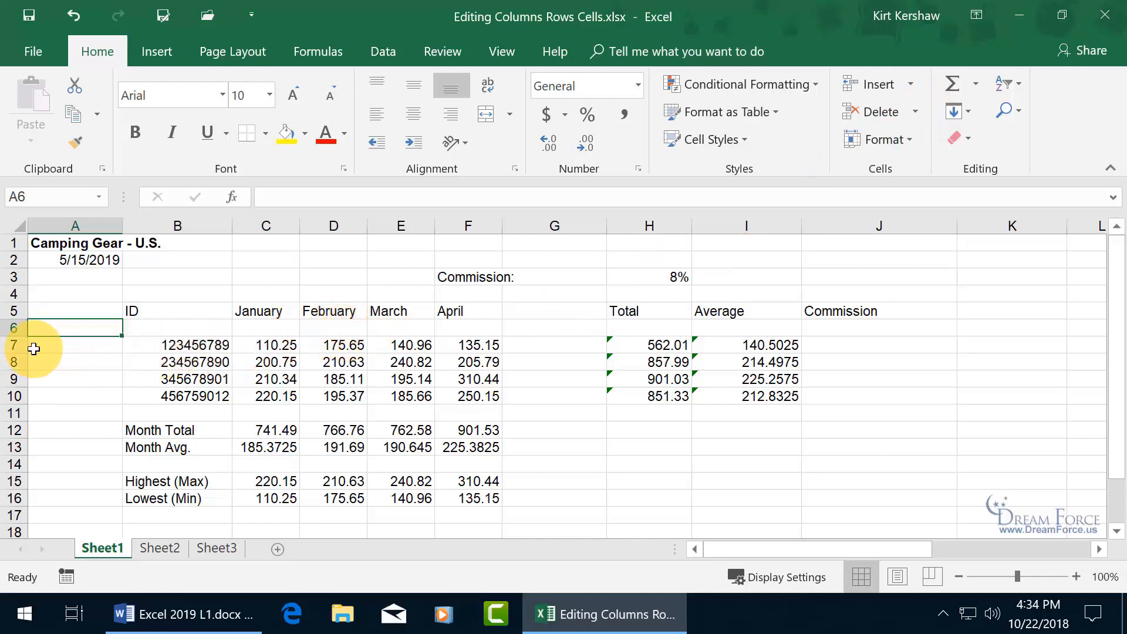
pyautogui.moveTo(15, 346); pyautogui.dragTo(15, 359)
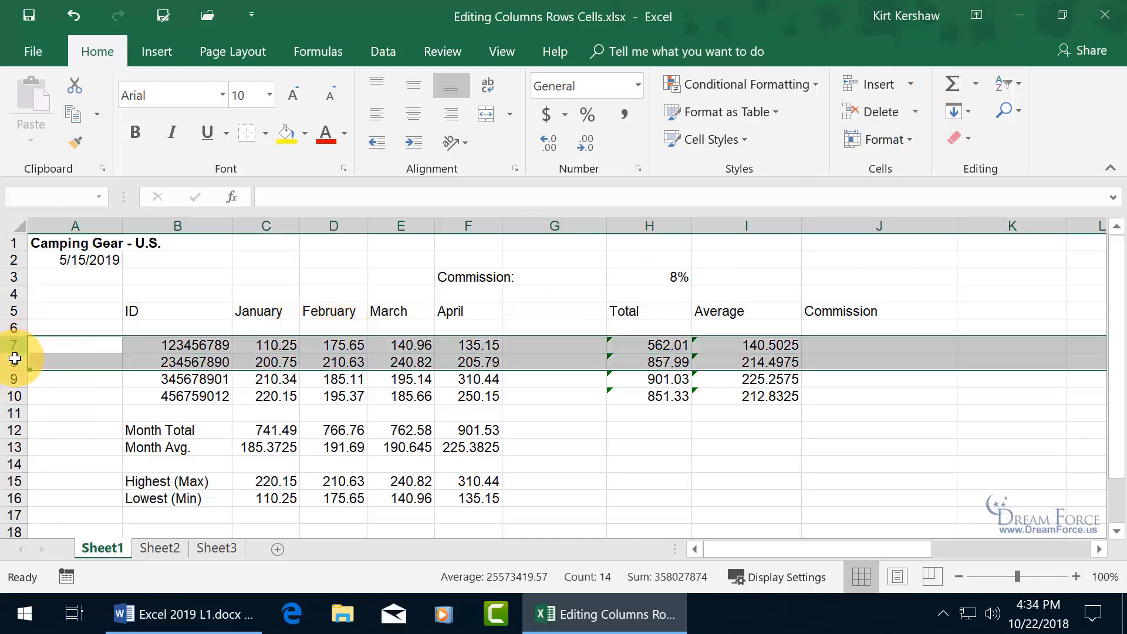
pyautogui.rightClick(15, 359)
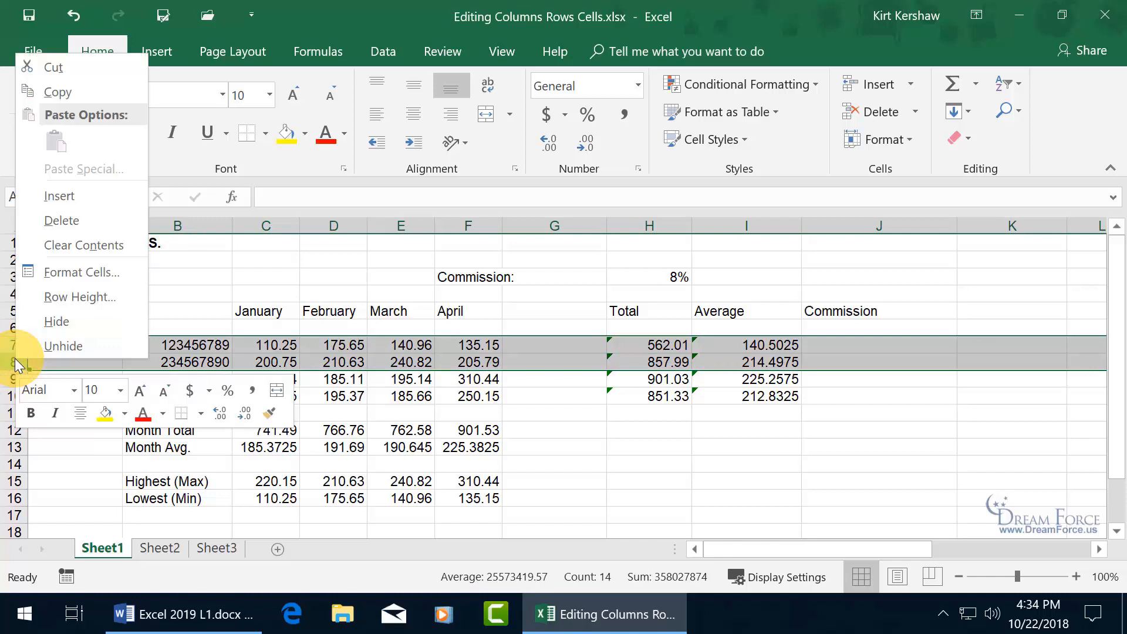
pyautogui.click(80, 196)
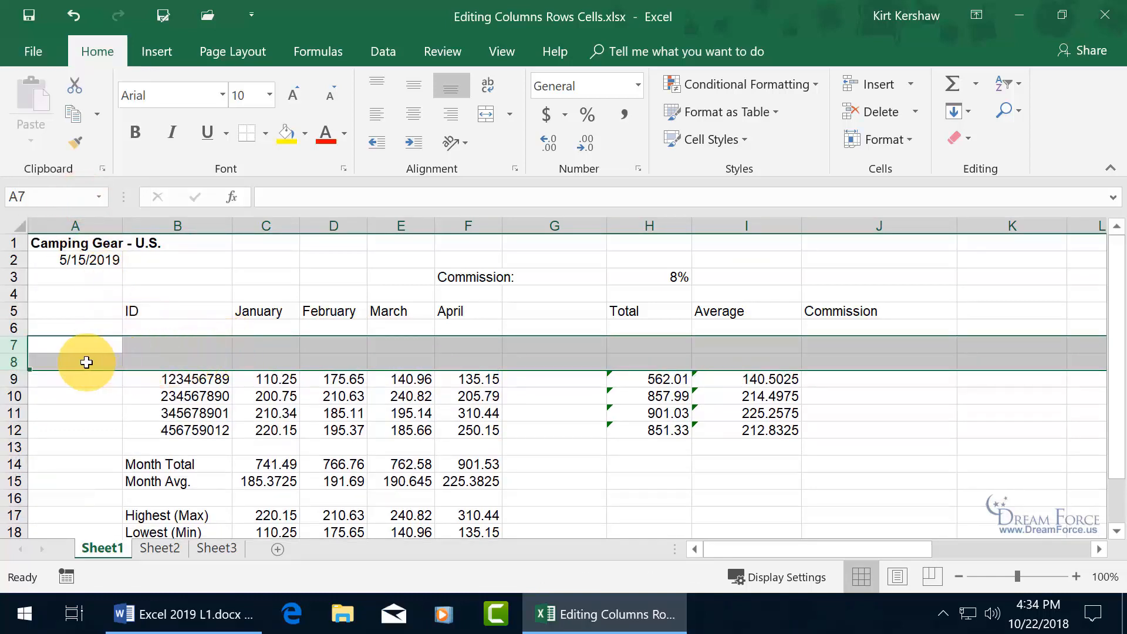
pyautogui.rightClick(9, 347)
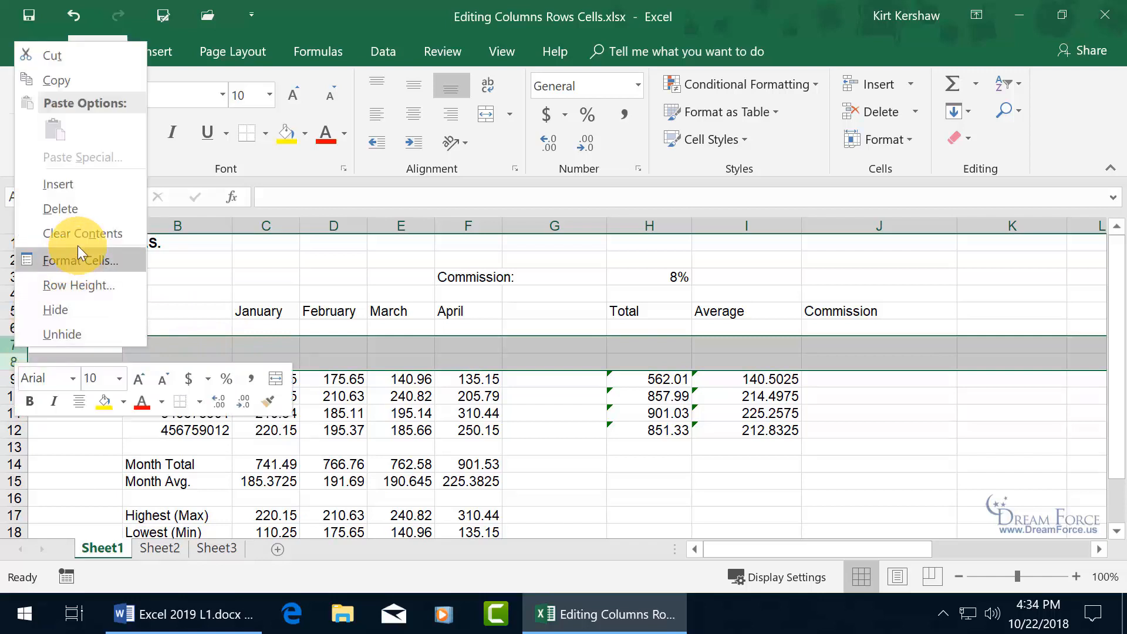
pyautogui.click(80, 213)
pyautogui.click(220, 354)
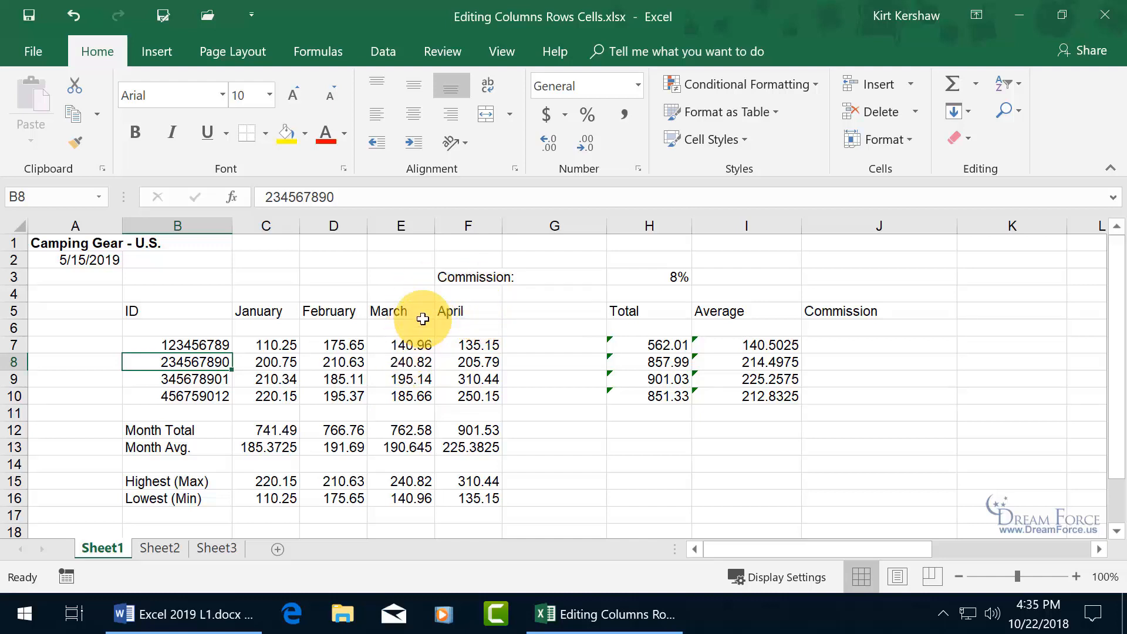
pyautogui.rightClick(479, 226)
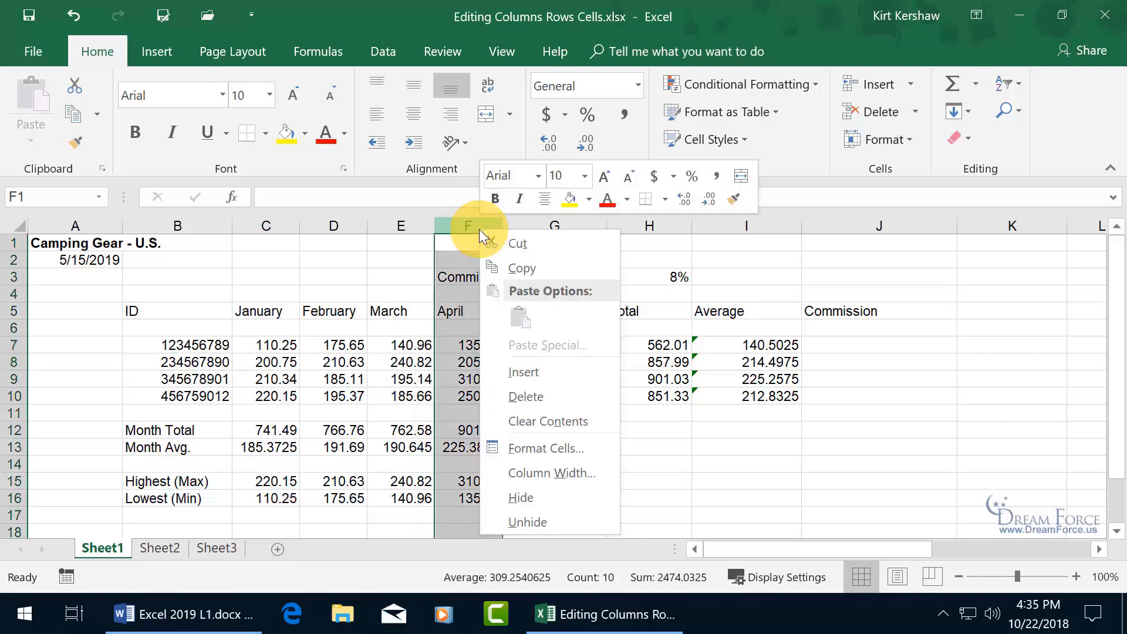
pyautogui.click(509, 248)
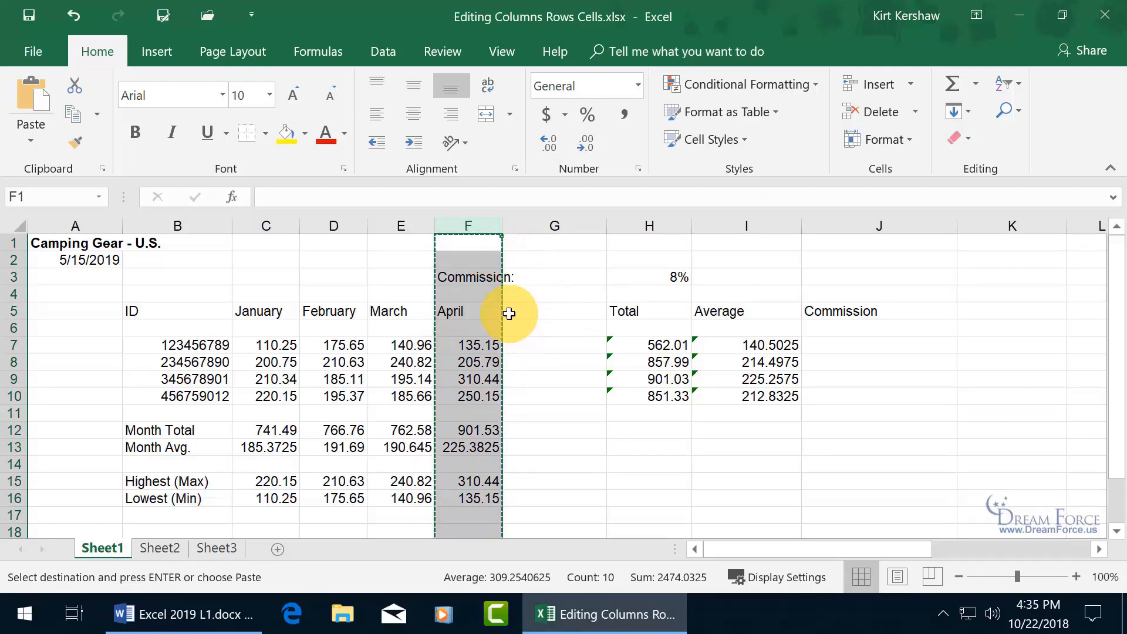
pyautogui.rightClick(392, 226)
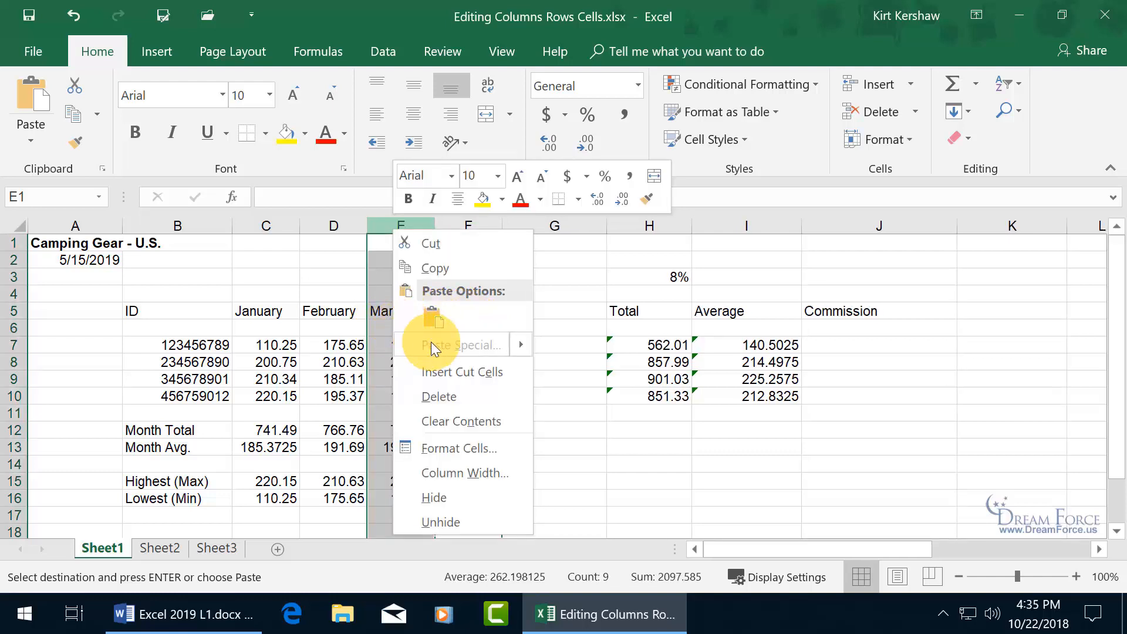
pyautogui.click(438, 374)
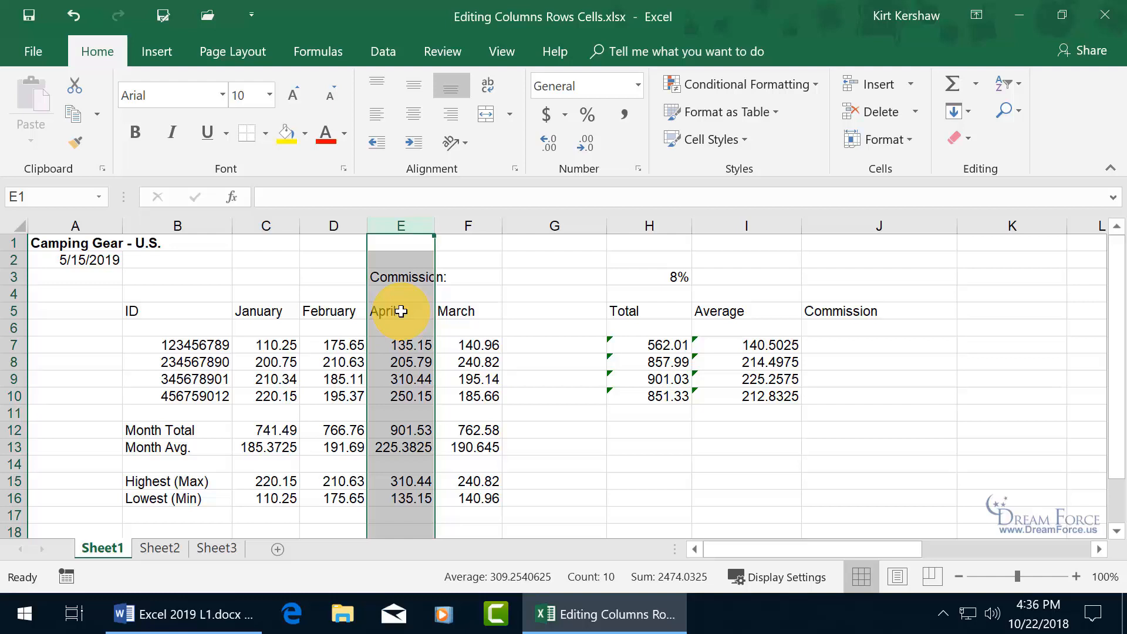
pyautogui.moveTo(13, 413); pyautogui.dragTo(13, 430)
pyautogui.rightClick(14, 429)
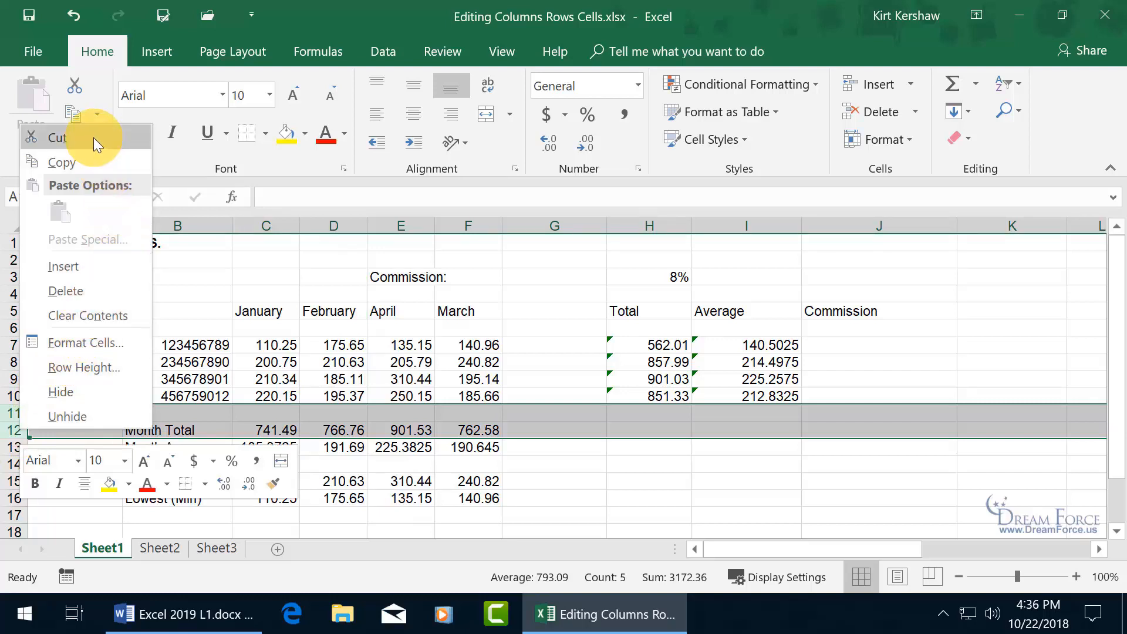
pyautogui.press('Escape')
pyautogui.rightClick(11, 361)
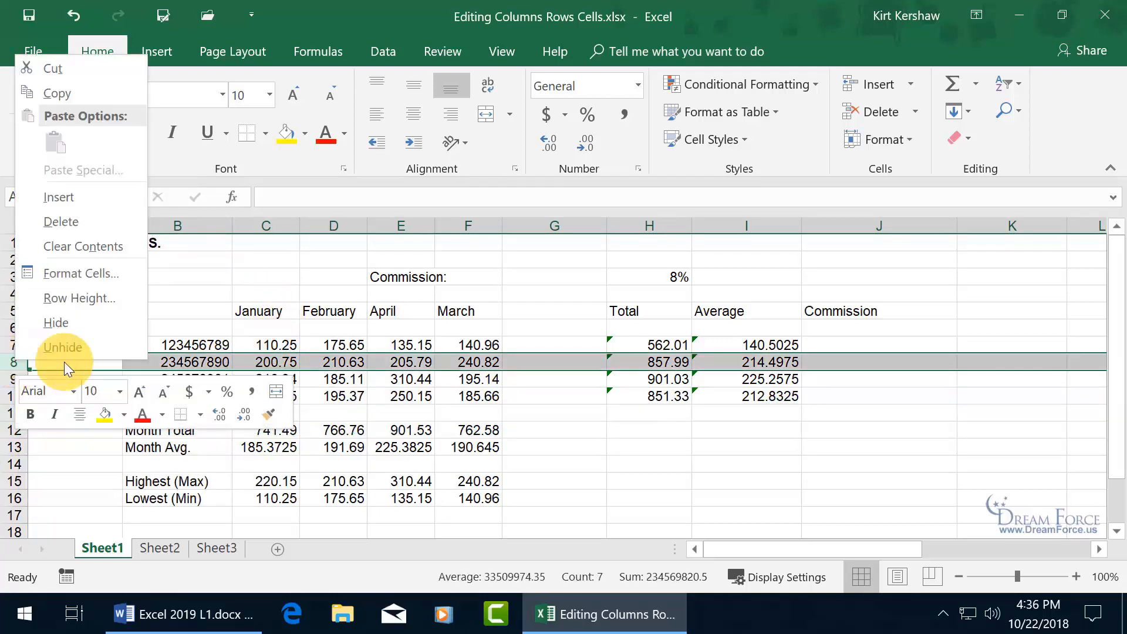
pyautogui.press('Escape')
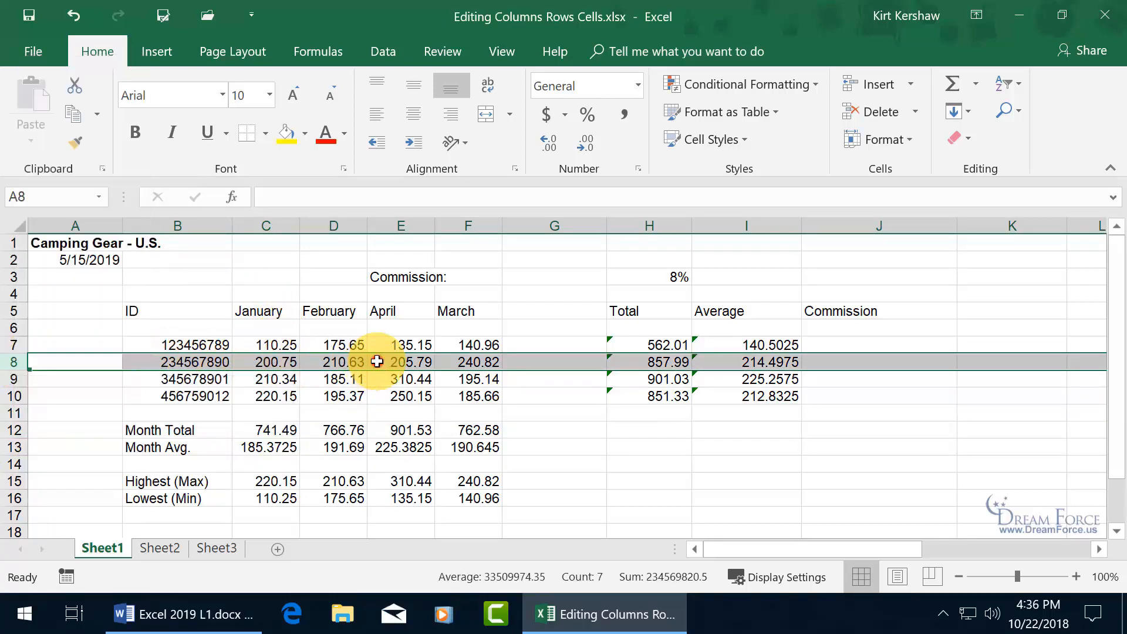
pyautogui.click(451, 361)
pyautogui.click(72, 16)
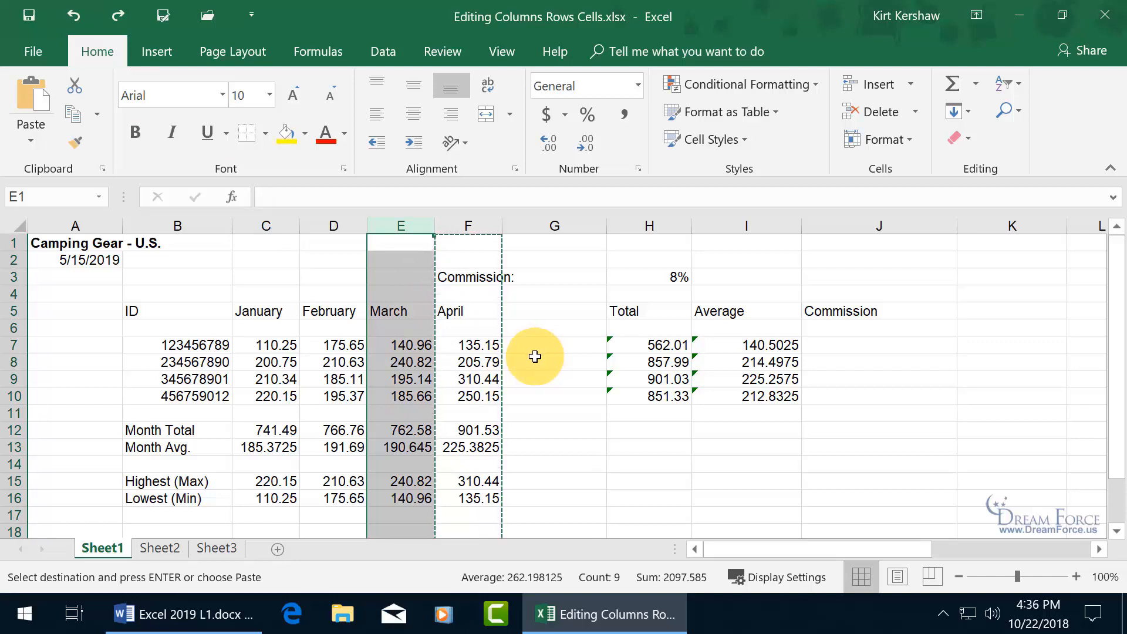
pyautogui.press('Escape')
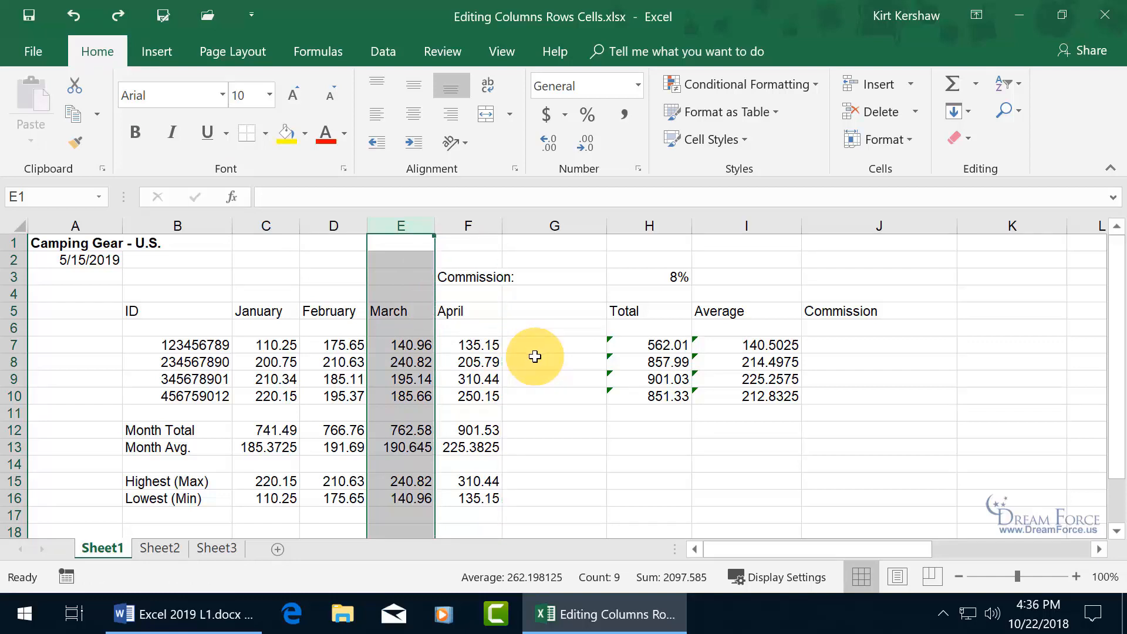
pyautogui.click(534, 346)
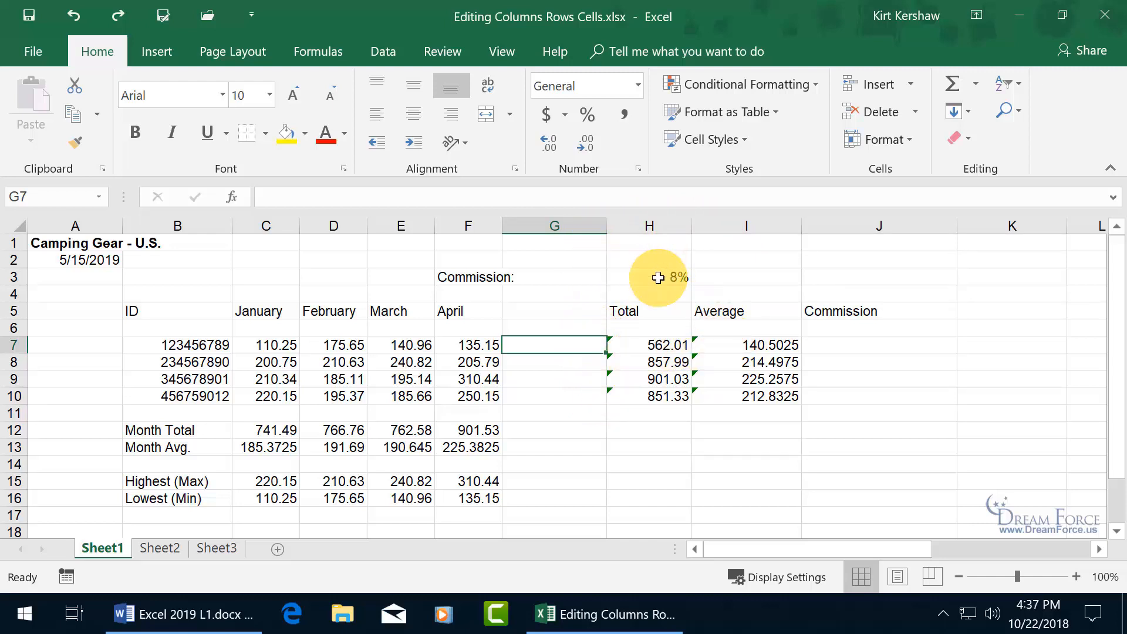
# - Insert blank cells at G5:G10 using Shift cells right
pyautogui.moveTo(587, 305); pyautogui.dragTo(586, 397)
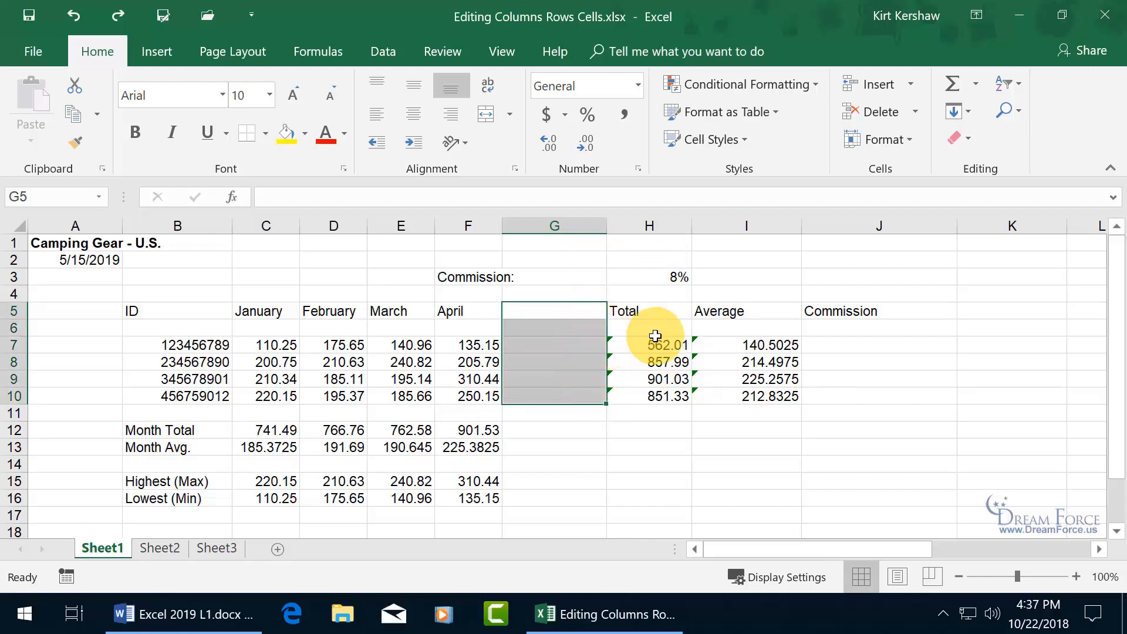
pyautogui.rightClick(558, 351)
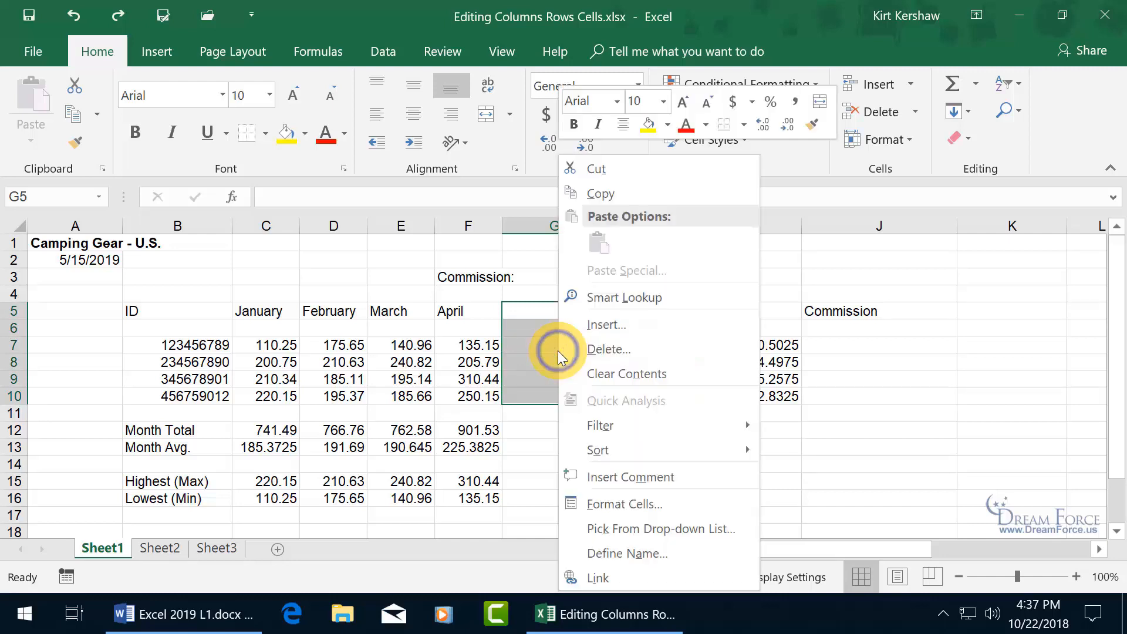
pyautogui.click(618, 319)
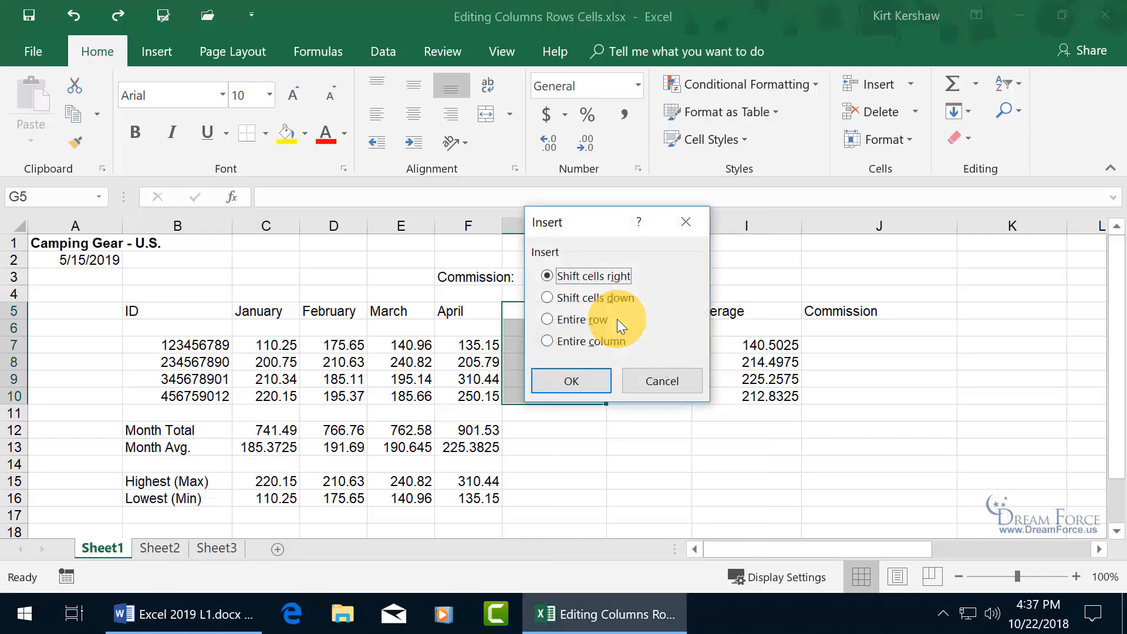
pyautogui.moveTo(609, 225); pyautogui.dragTo(336, 316)
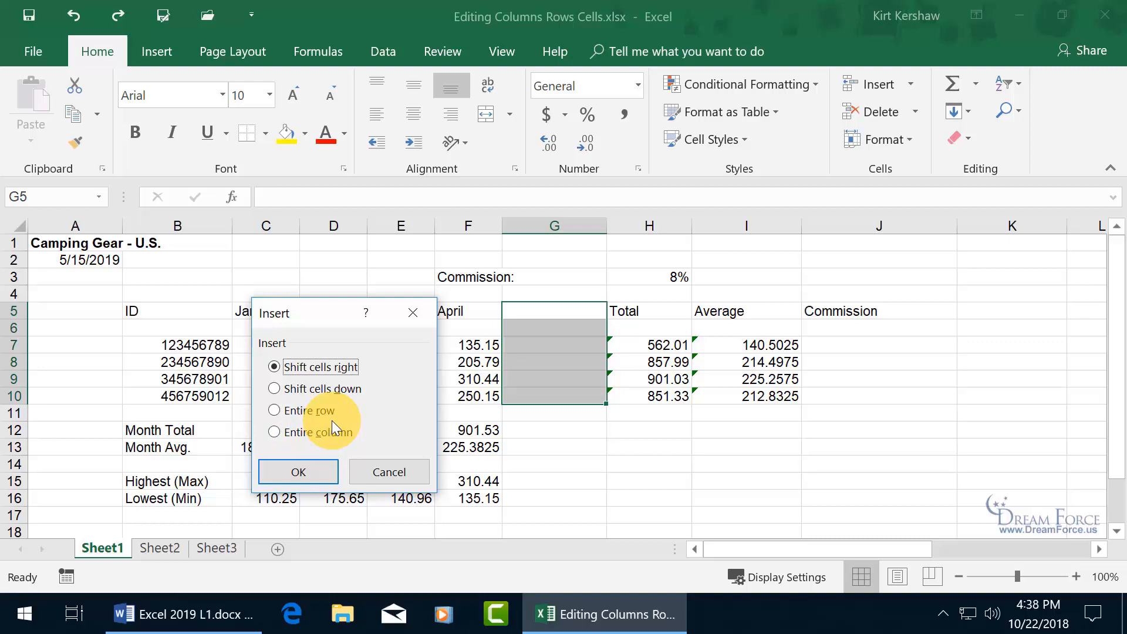
pyautogui.click(312, 472)
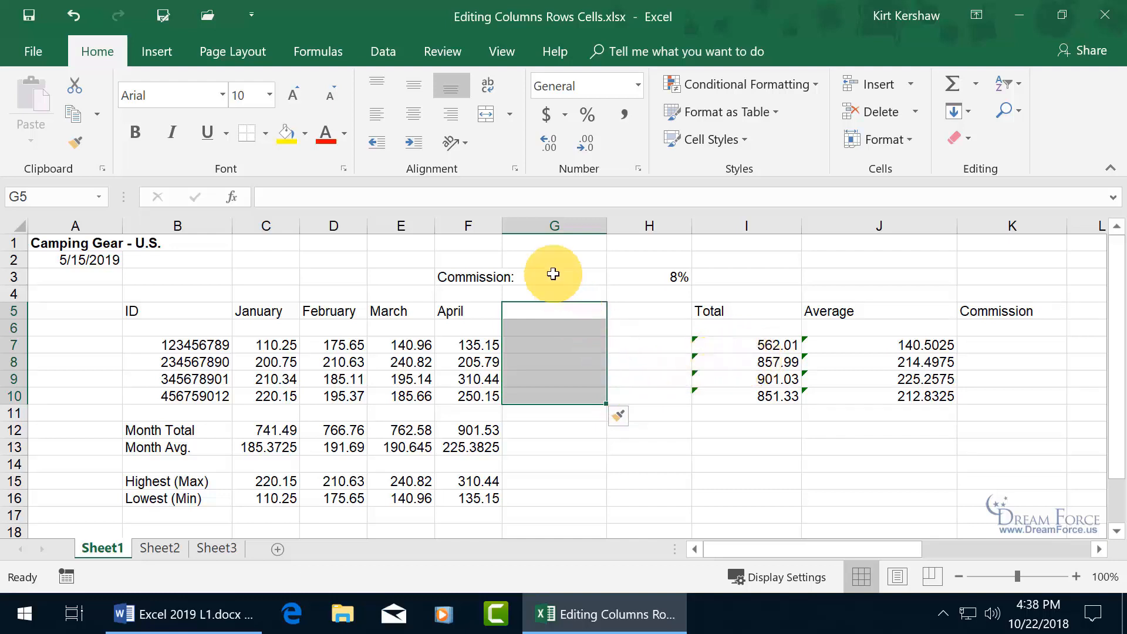
# - Select column G, then cell G3, then the blank cells G5:G10
pyautogui.click(561, 223)
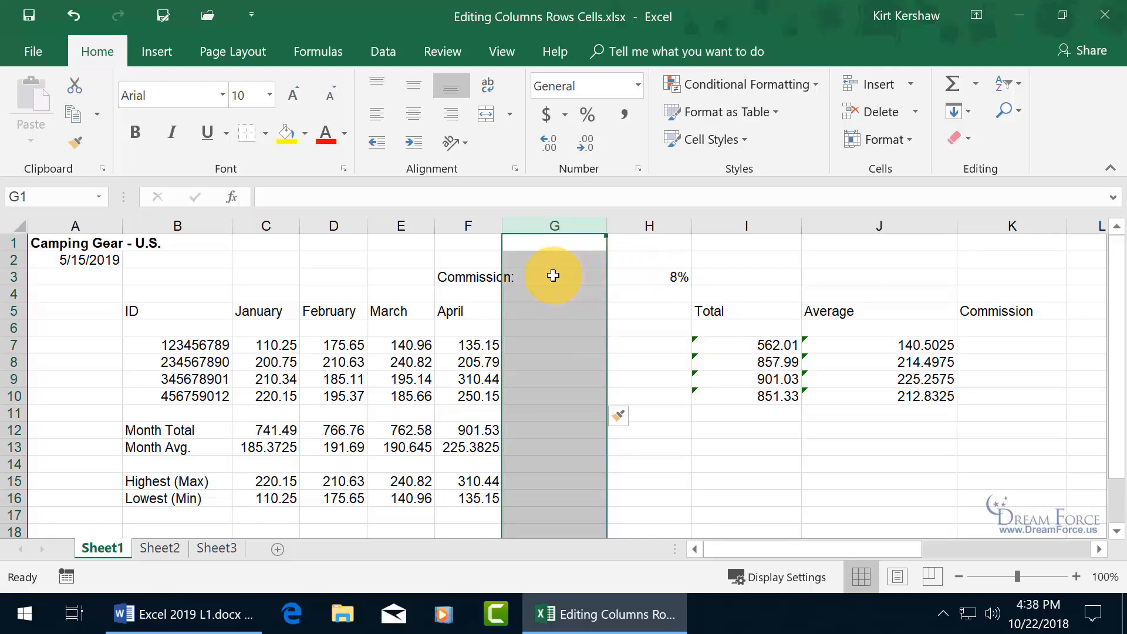
pyautogui.click(529, 279)
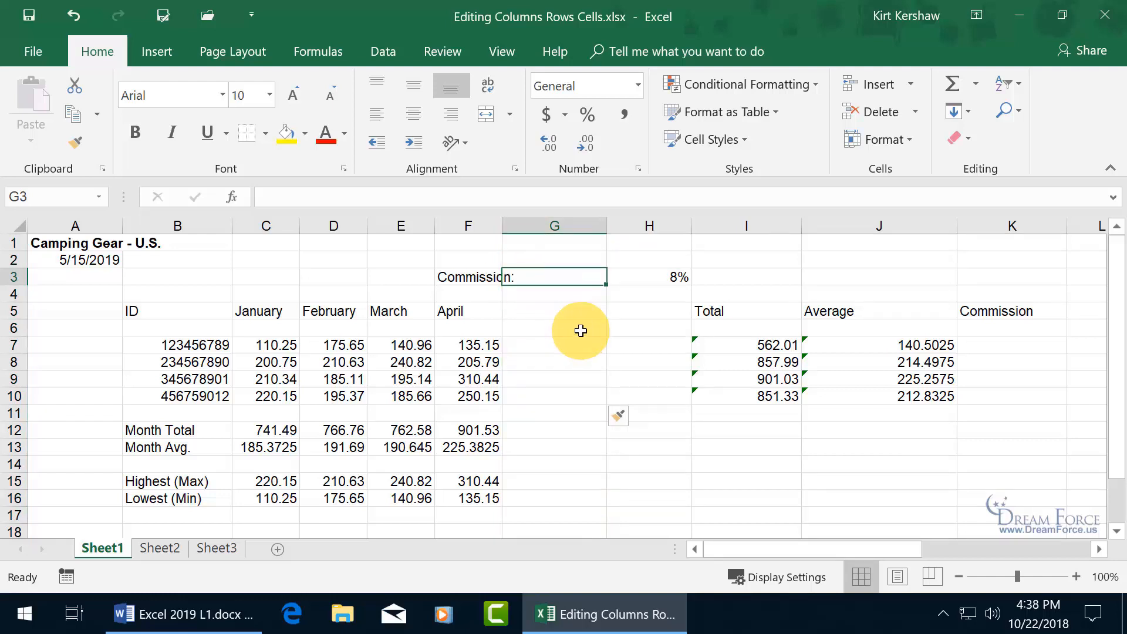
pyautogui.moveTo(581, 330); pyautogui.dragTo(583, 395)
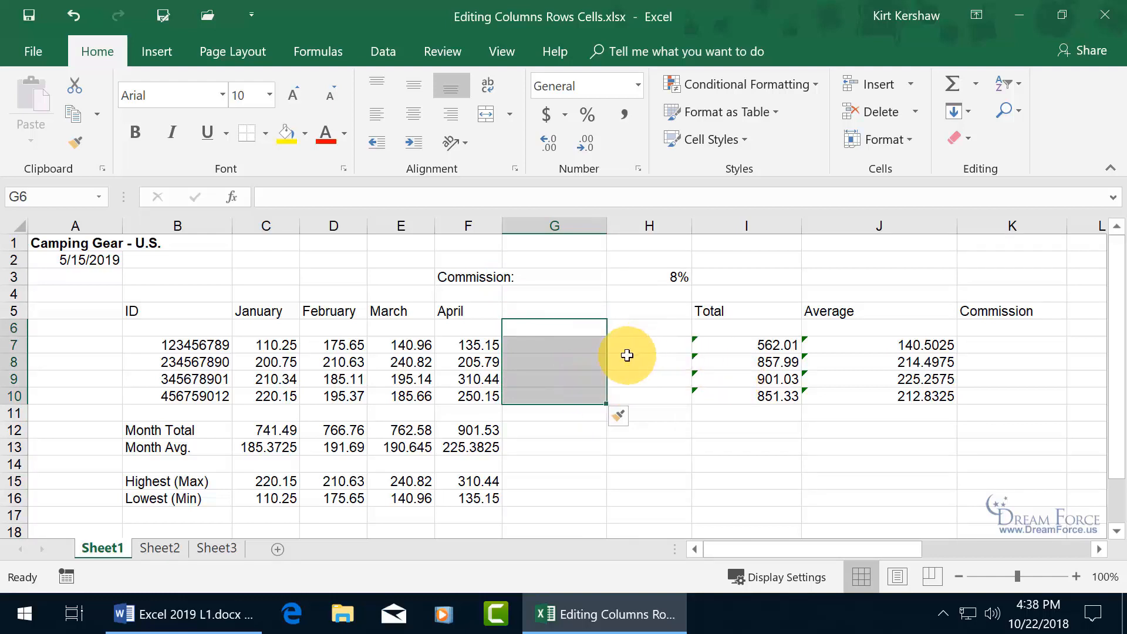
pyautogui.moveTo(589, 311); pyautogui.dragTo(598, 394)
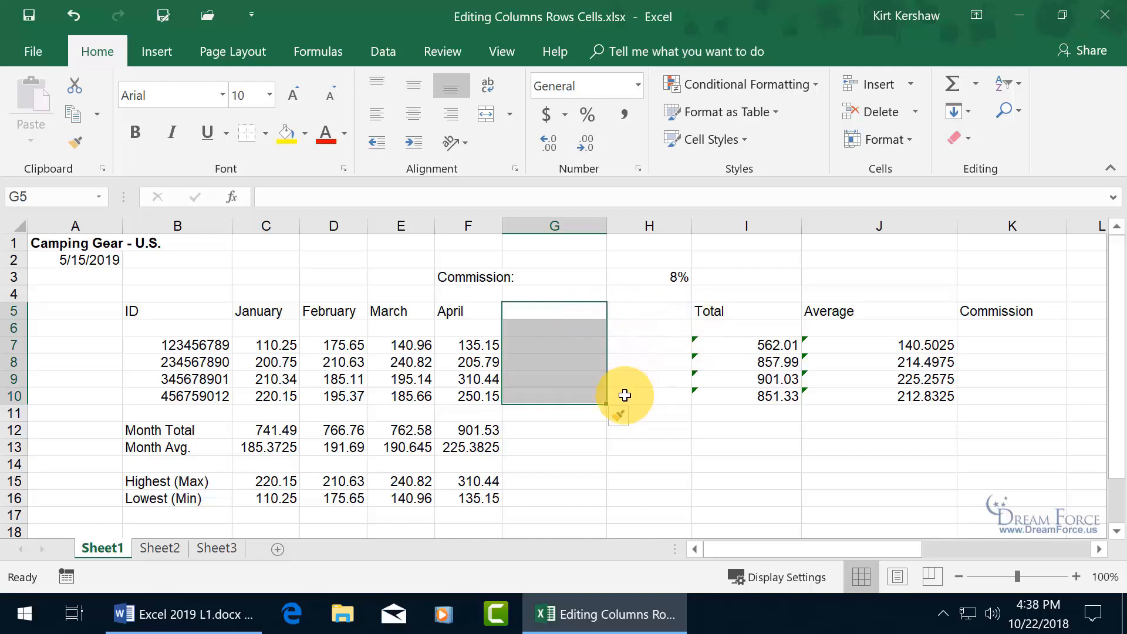
# - Delete the blank cells G5:G10 with Shift cells left and clear the selection
pyautogui.rightClick(563, 364)
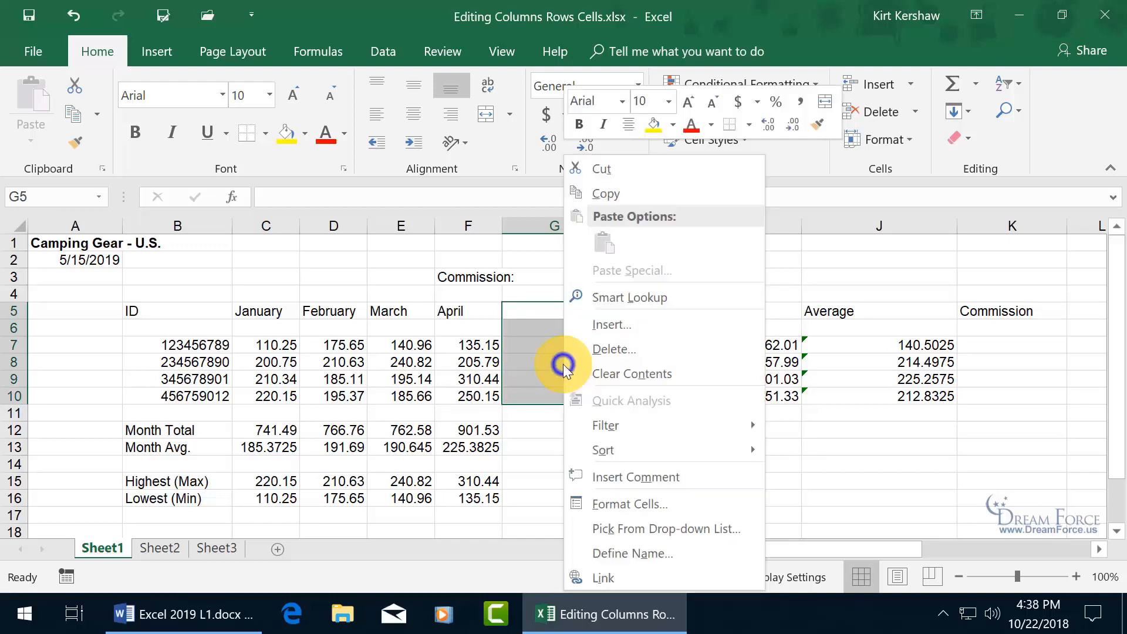
pyautogui.click(614, 345)
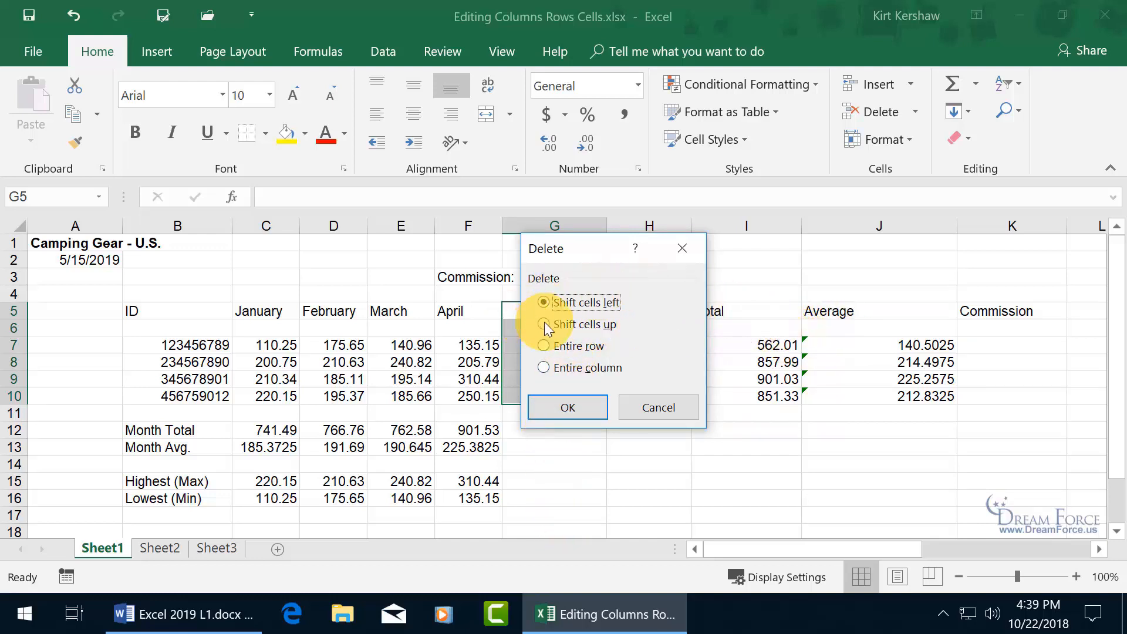
pyautogui.click(575, 403)
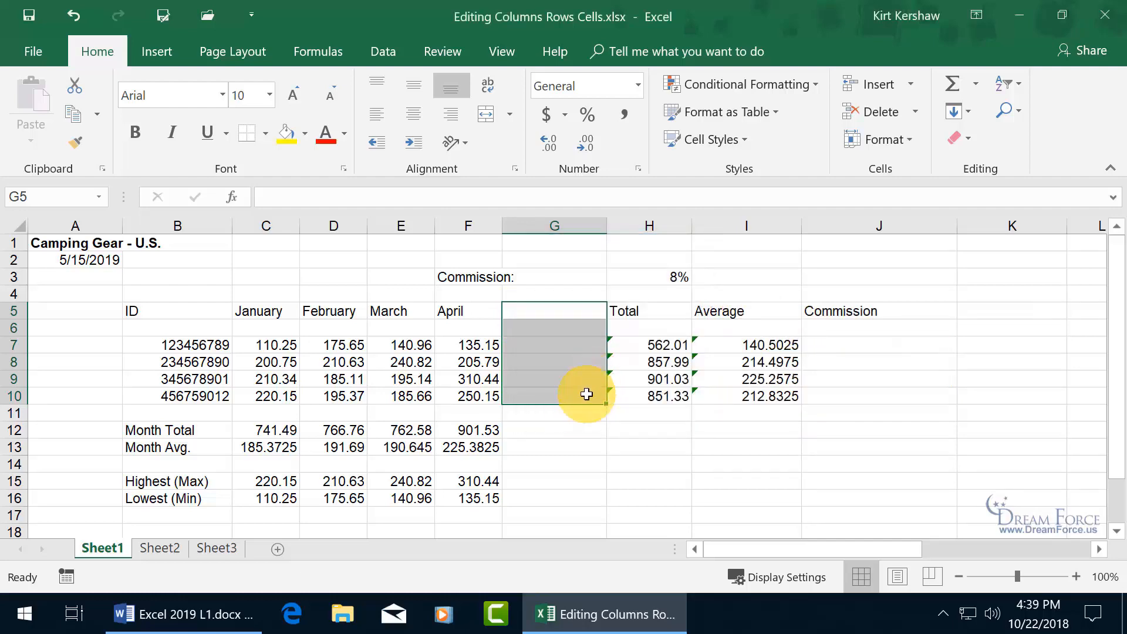
pyautogui.click(568, 418)
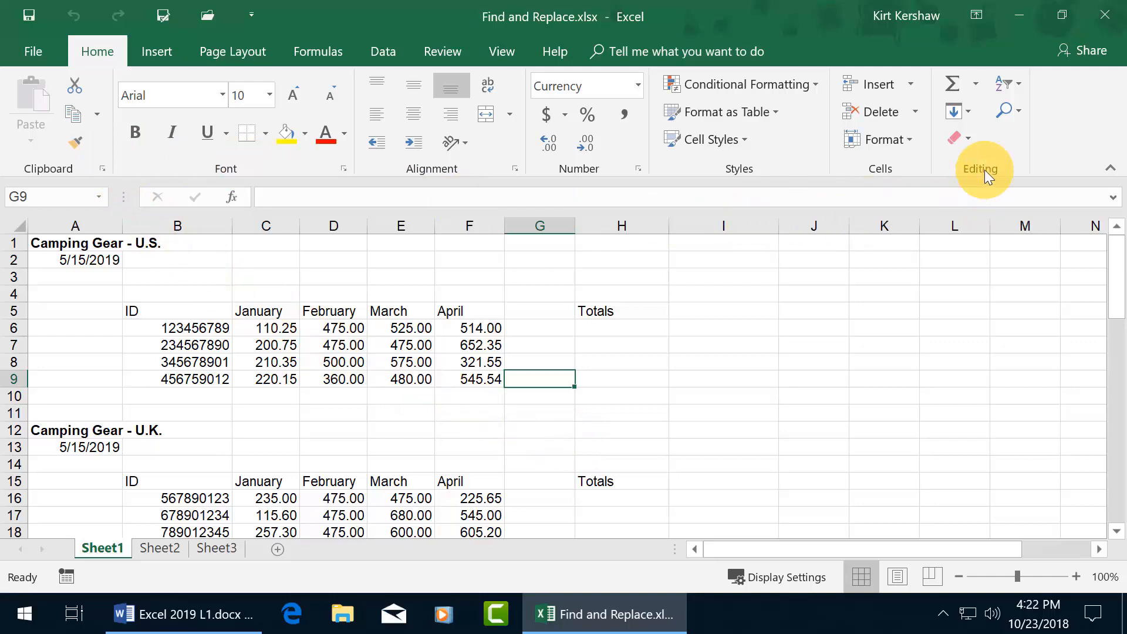
# - Open the Find and Replace dialog from Find & Select > Find
pyautogui.click(1017, 111)
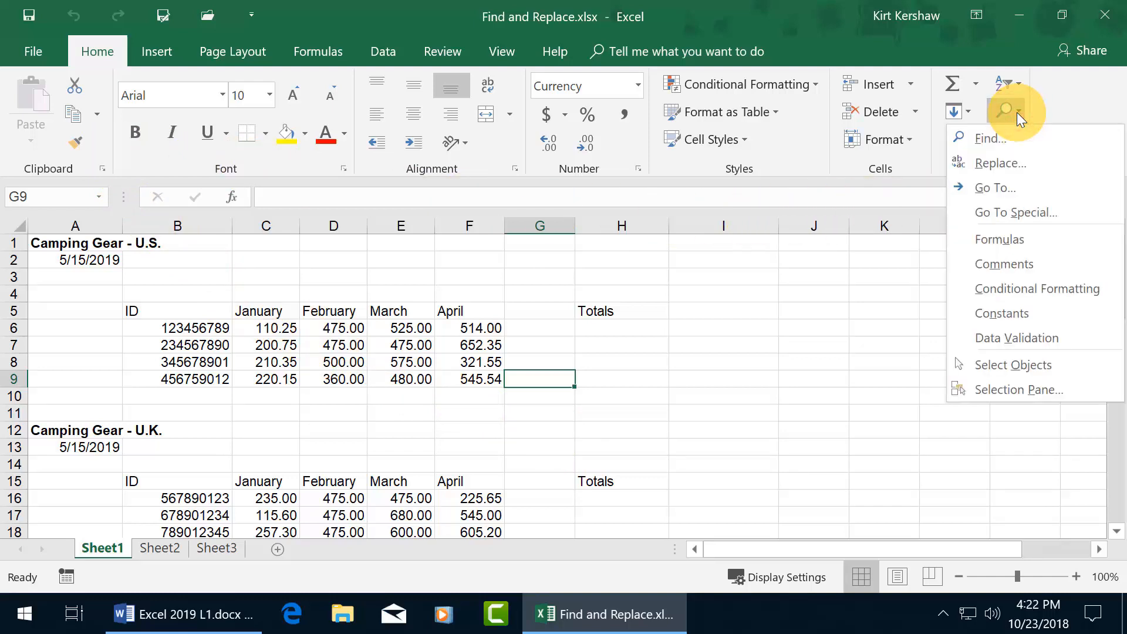
pyautogui.click(990, 139)
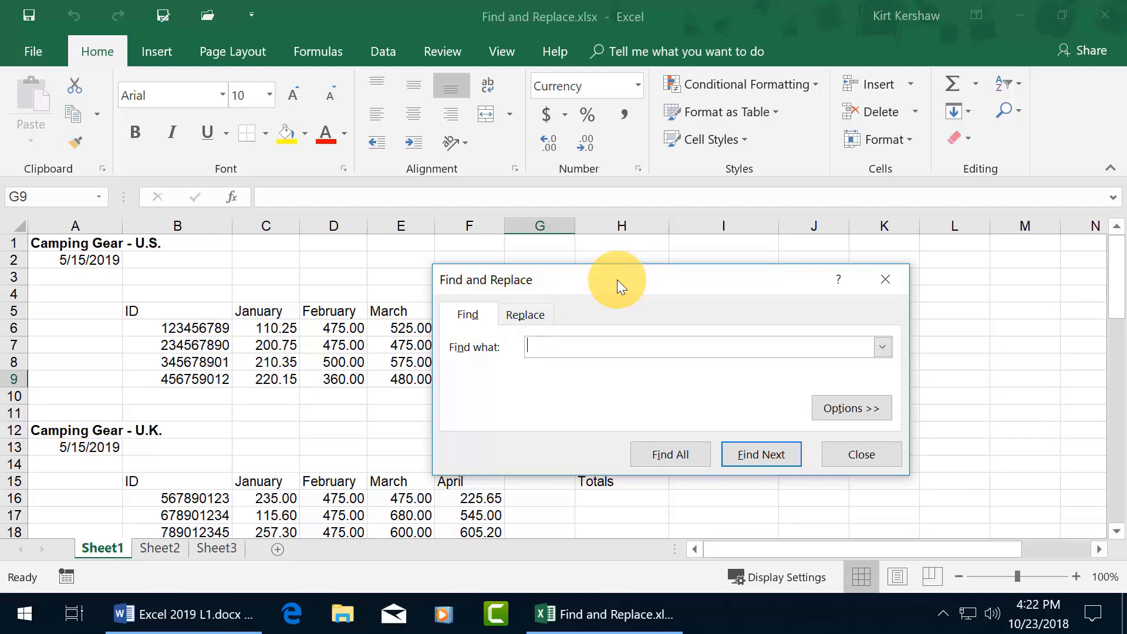
# - Move the Find dialog off the data and enter 475 in Find what
pyautogui.moveTo(618, 280); pyautogui.dragTo(544, 86)
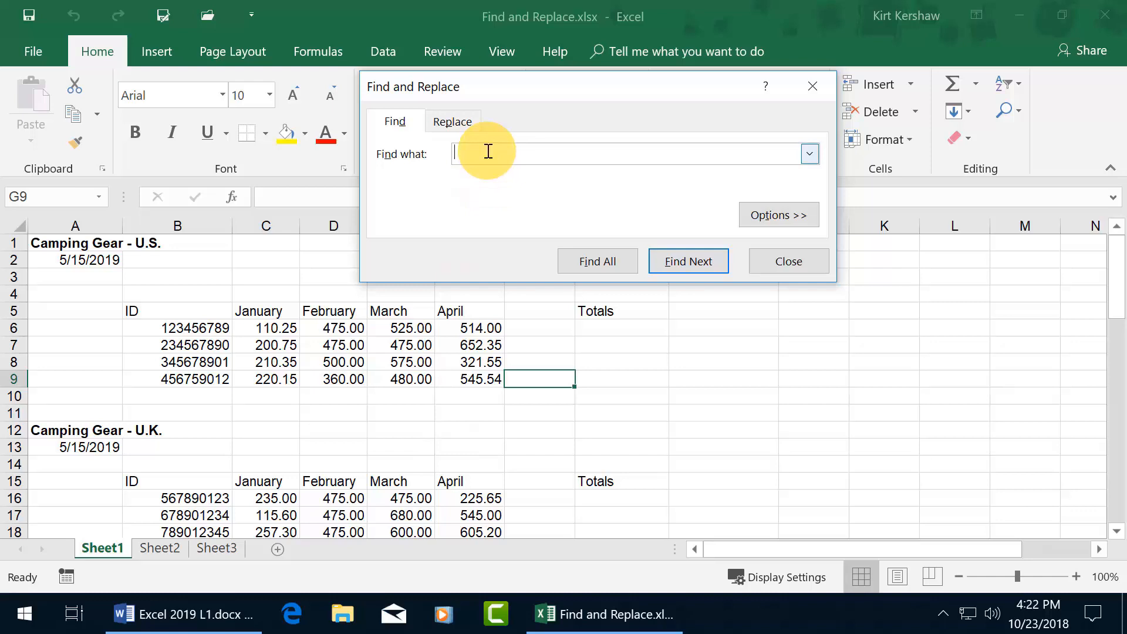
pyautogui.write('475')
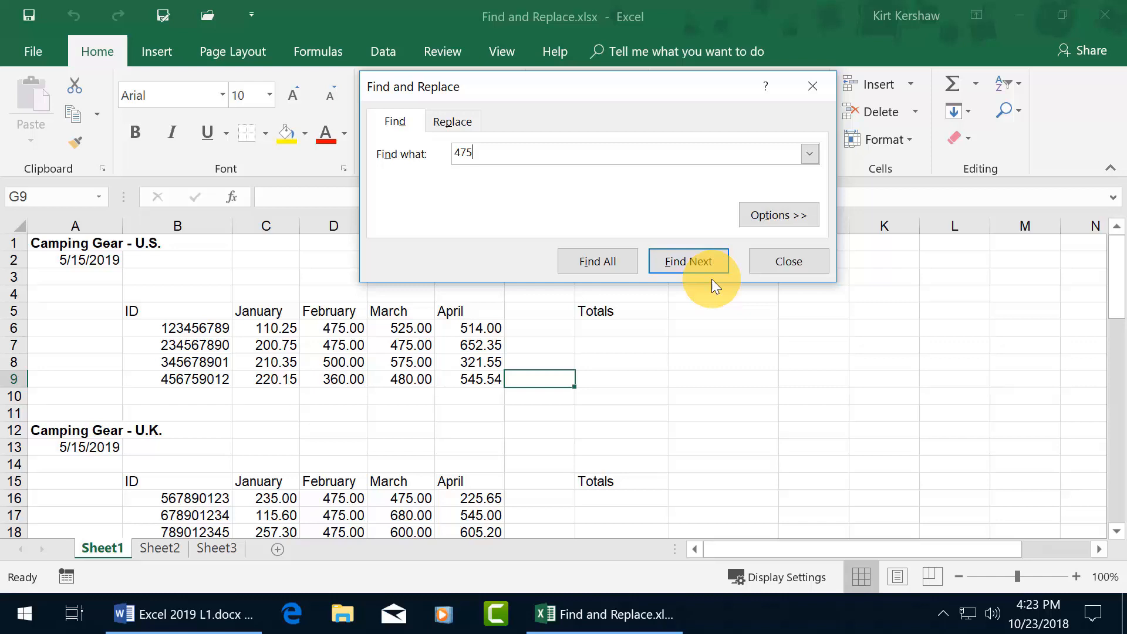
pyautogui.press('Tab')
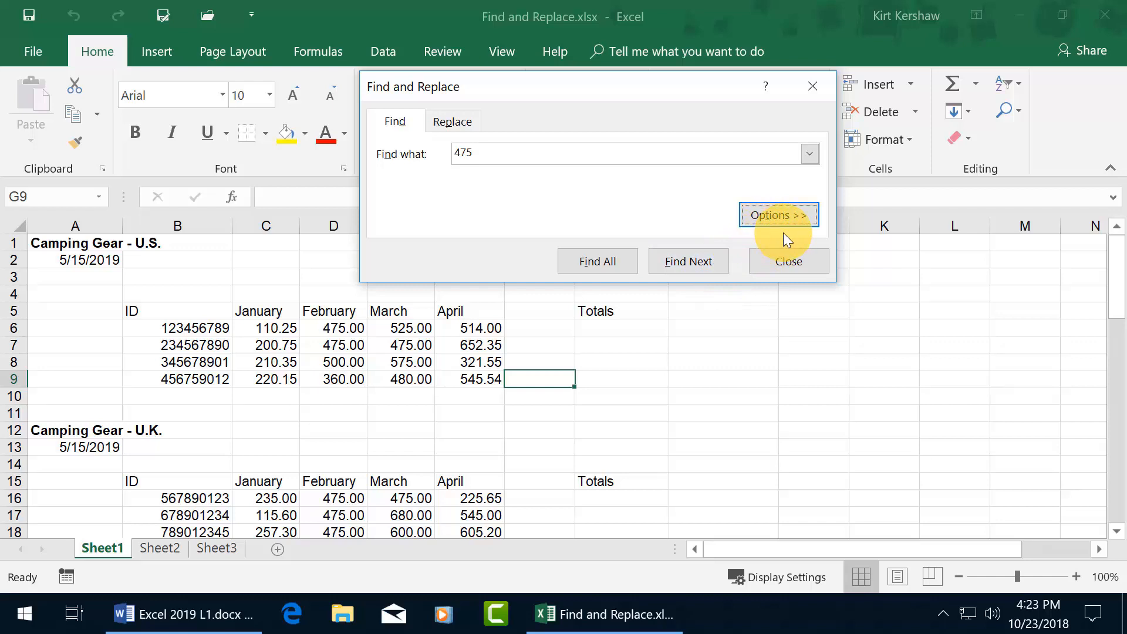
pyautogui.press('Tab')
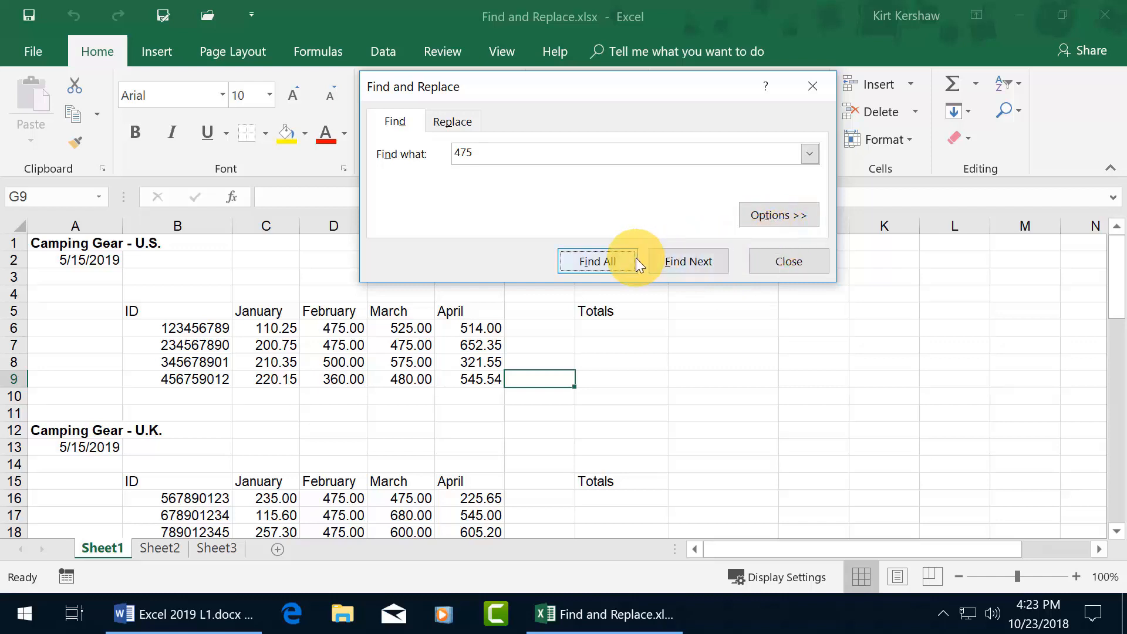
pyautogui.press('Tab')
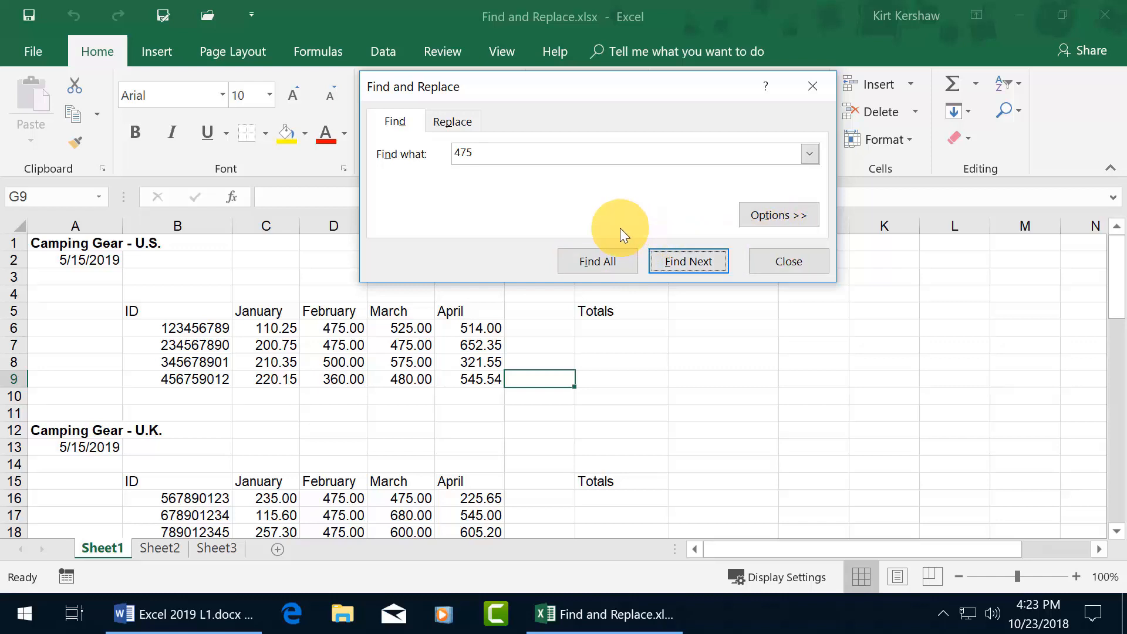
pyautogui.hotkey('shift', 'Tab')
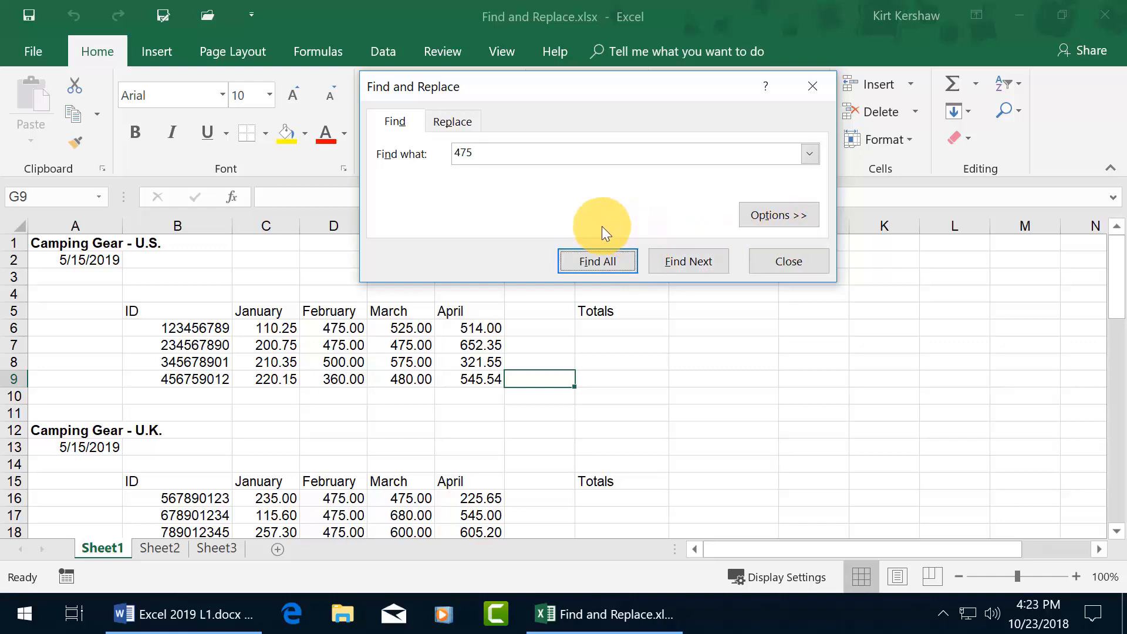
pyautogui.press('Tab')
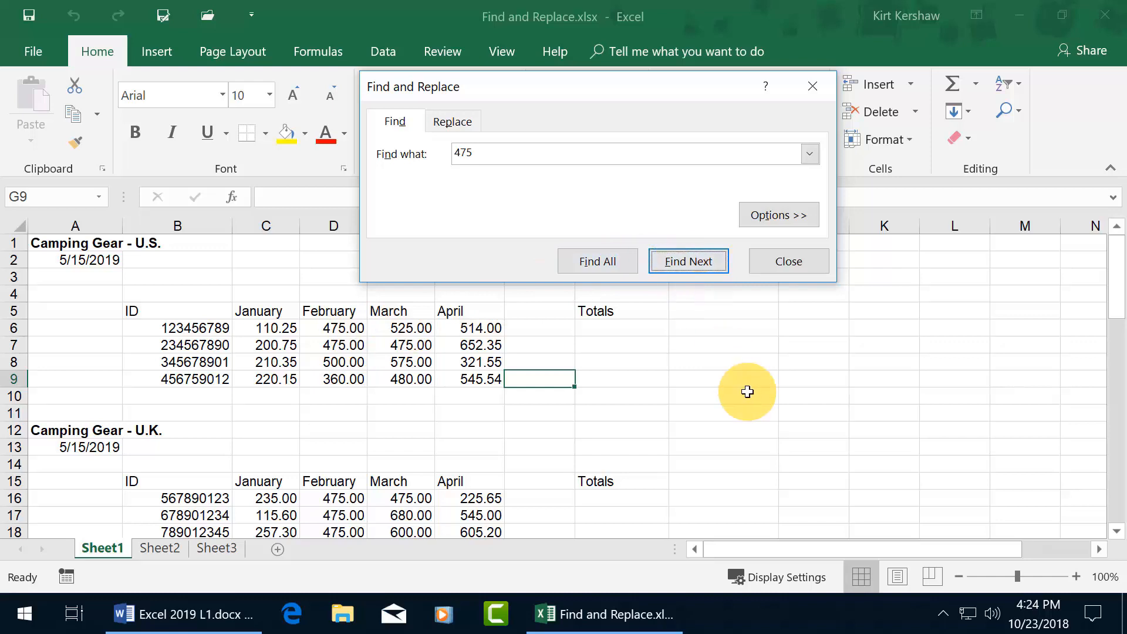
# - Step through cells containing 475, restarting from A1 to reach D6
pyautogui.press('Return')
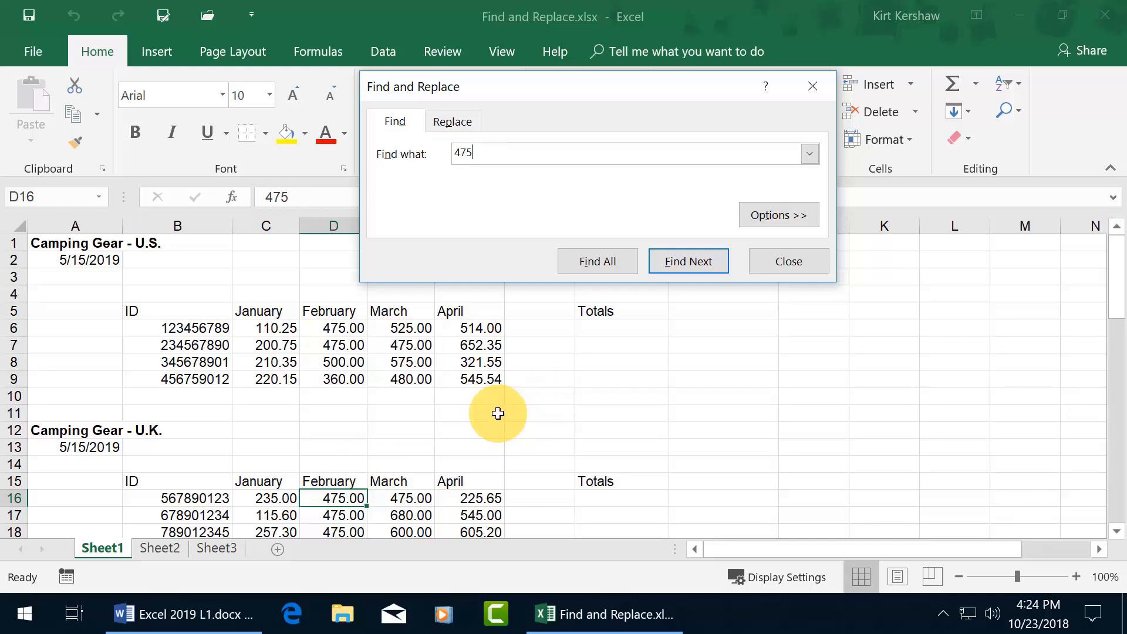
pyautogui.click(50, 245)
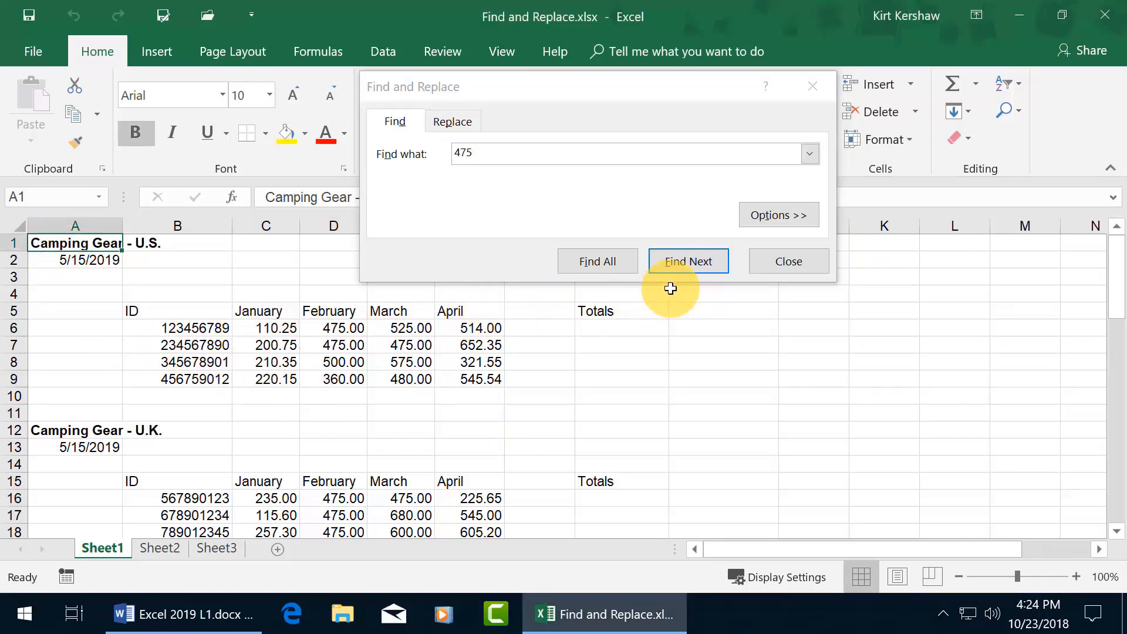
pyautogui.click(685, 260)
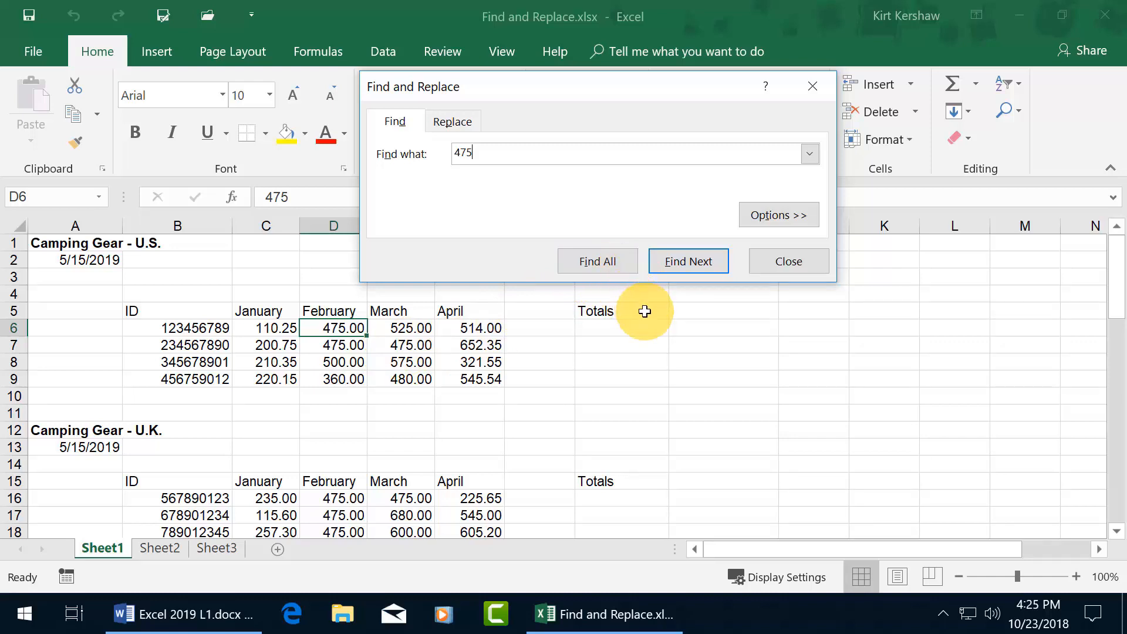
pyautogui.hotkey('shift', 'Tab')
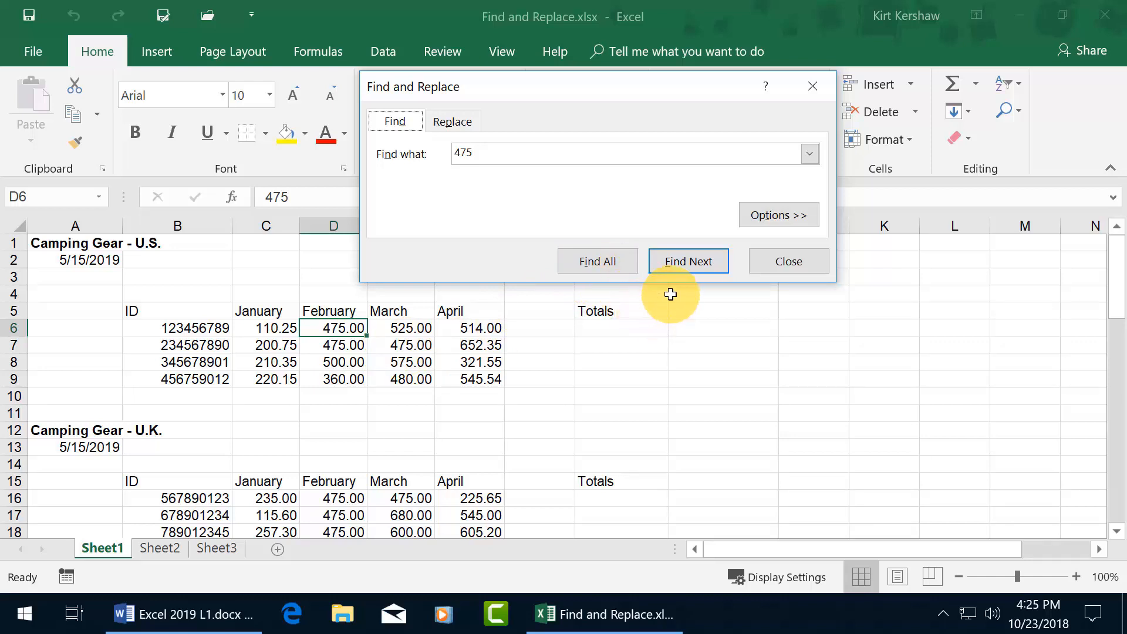
# - List all seven 475 matches (D6, D7, E7, D16, E16, D17, D18) and jump between E16 and D6
pyautogui.press('Tab')
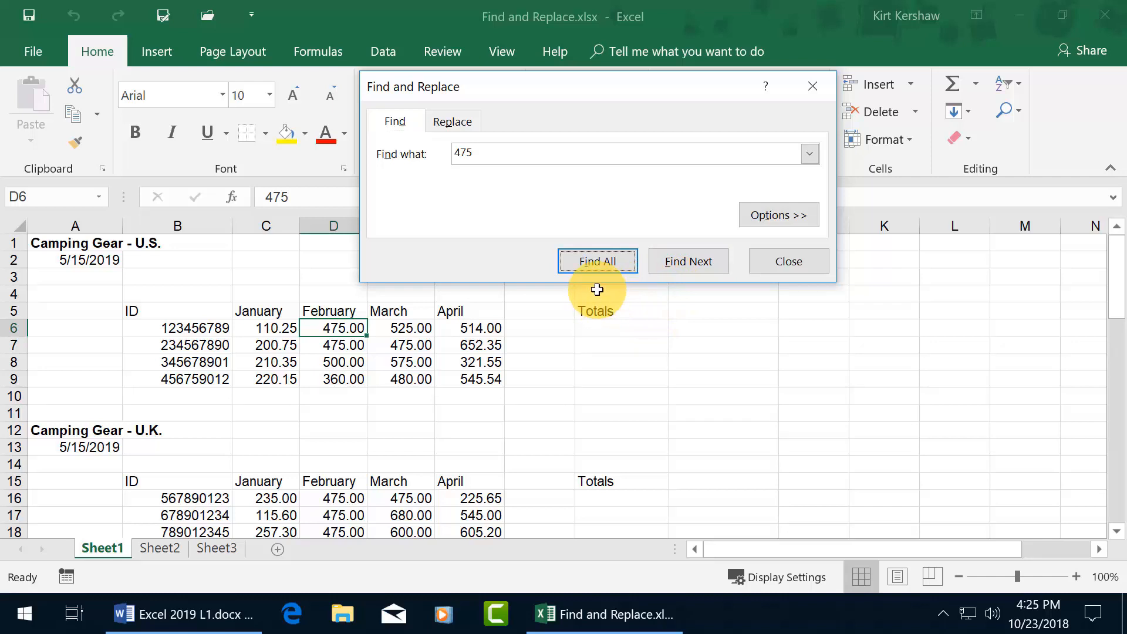
pyautogui.press('Return')
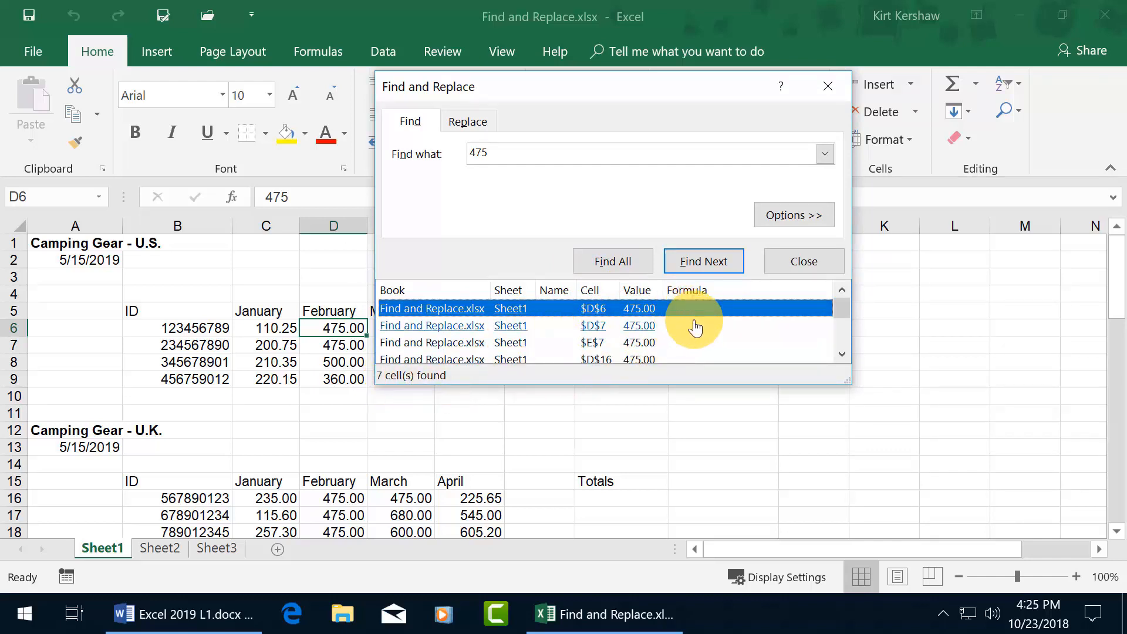
pyautogui.moveTo(838, 307)
pyautogui.mouseDown()
pyautogui.moveTo(837, 335)
pyautogui.moveTo(834, 313)
pyautogui.mouseUp()
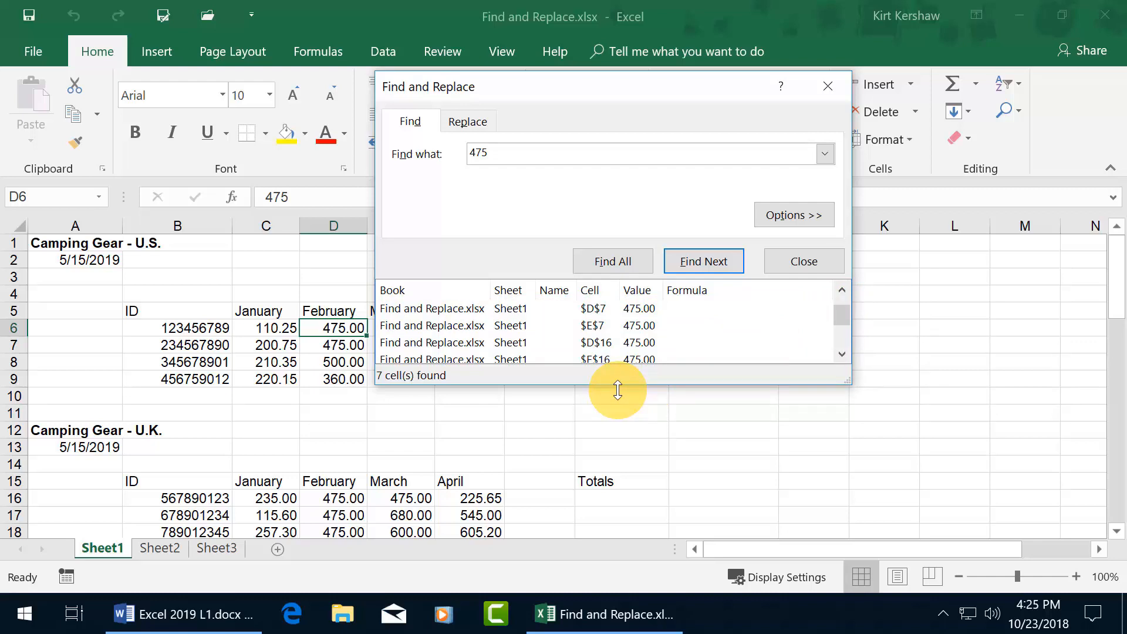
pyautogui.moveTo(618, 390); pyautogui.dragTo(616, 467)
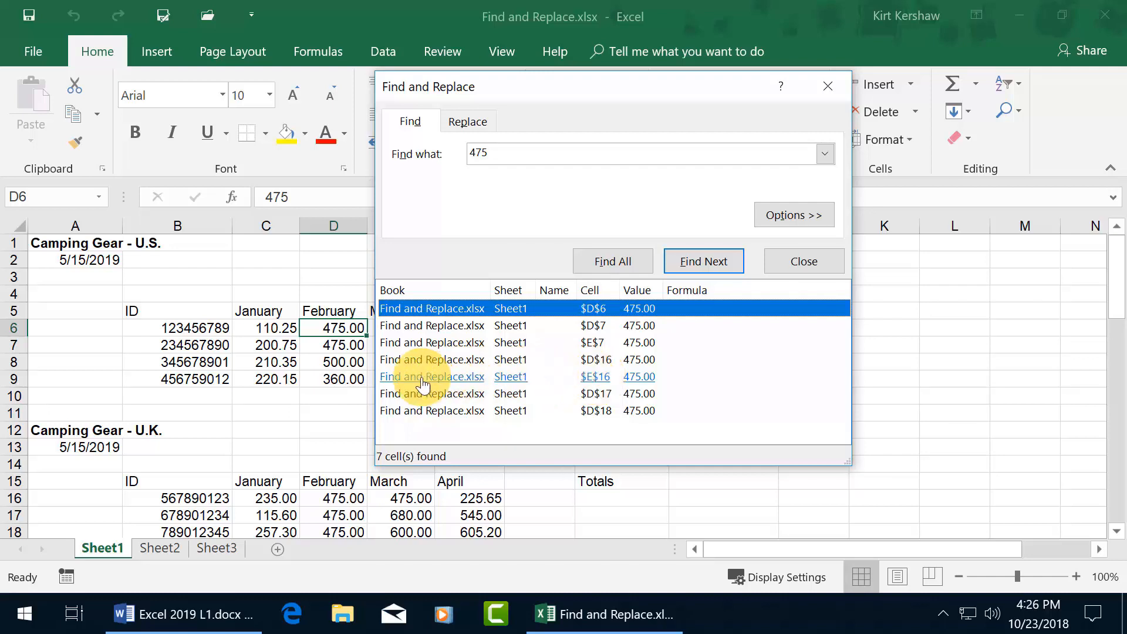
pyautogui.click(445, 379)
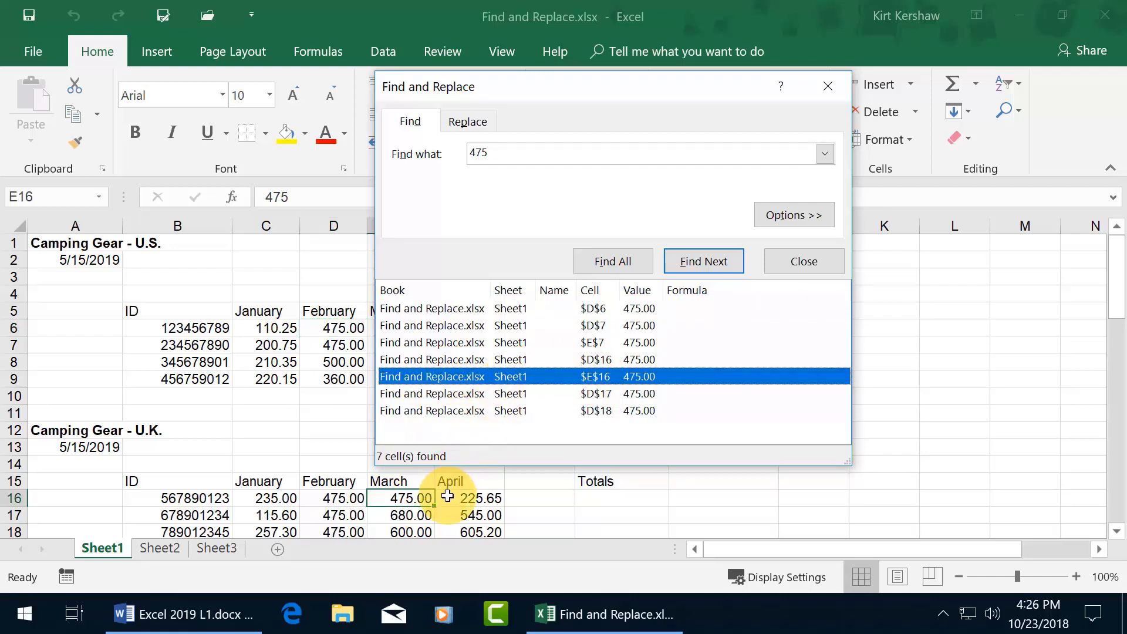
pyautogui.click(593, 310)
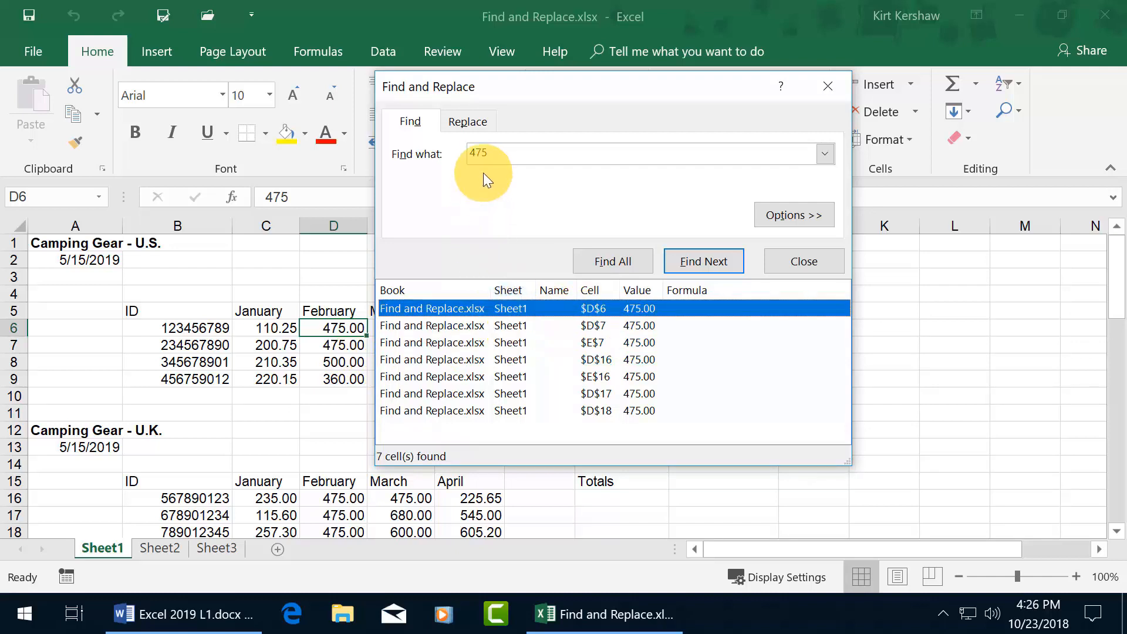
# - Replace 475 with 450 in D6 and D7 one at a time, then Replace All for the remaining five
pyautogui.click(474, 121)
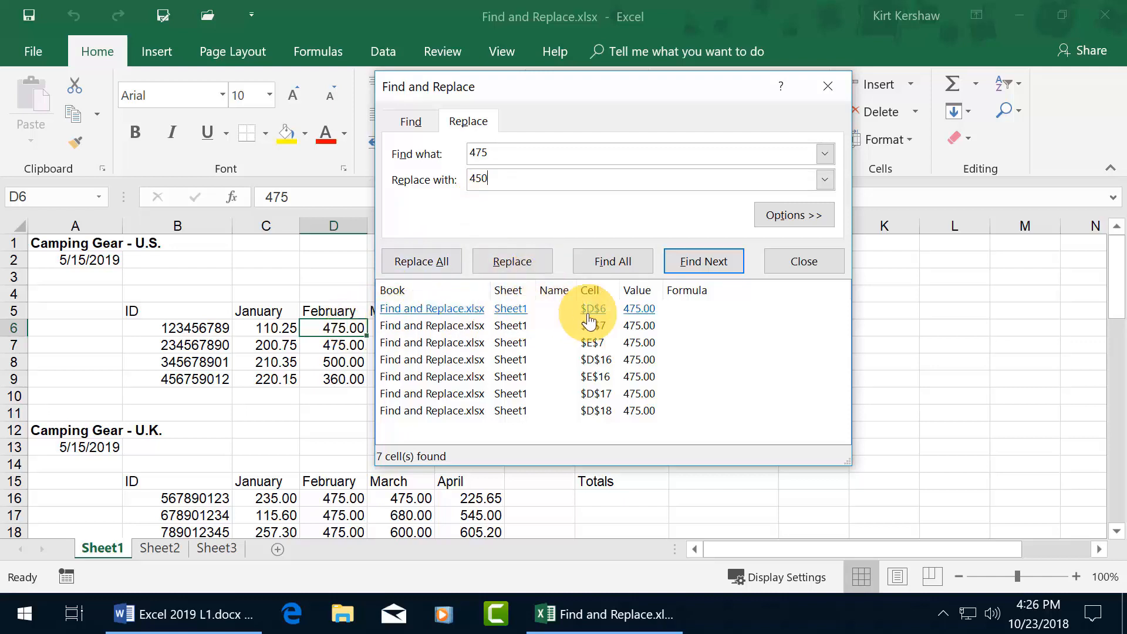
pyautogui.click(544, 266)
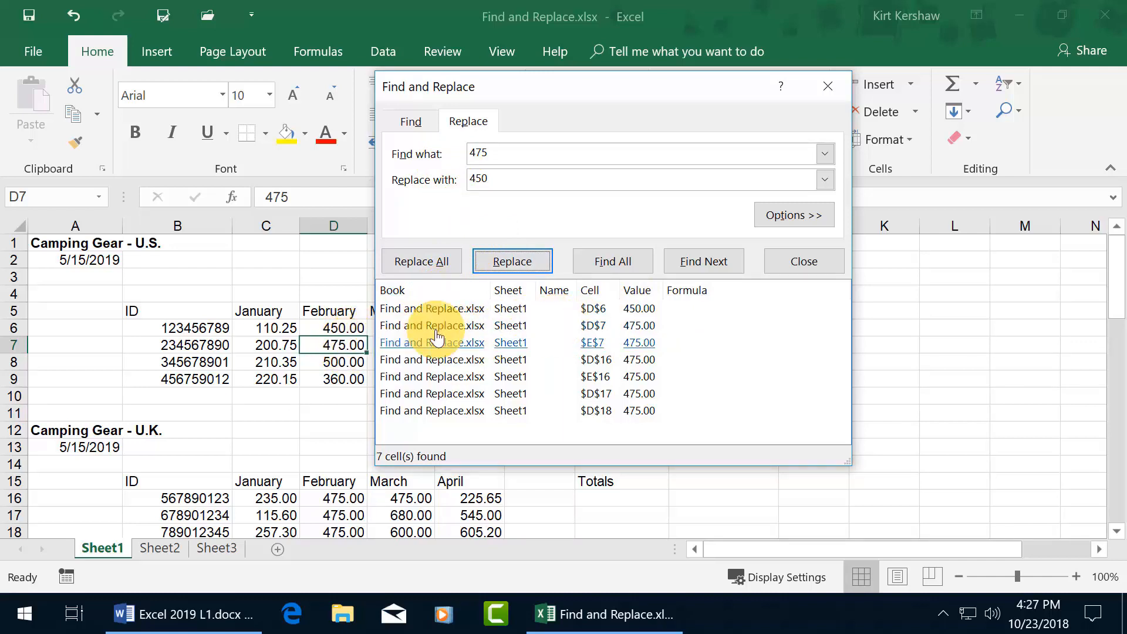
pyautogui.click(526, 267)
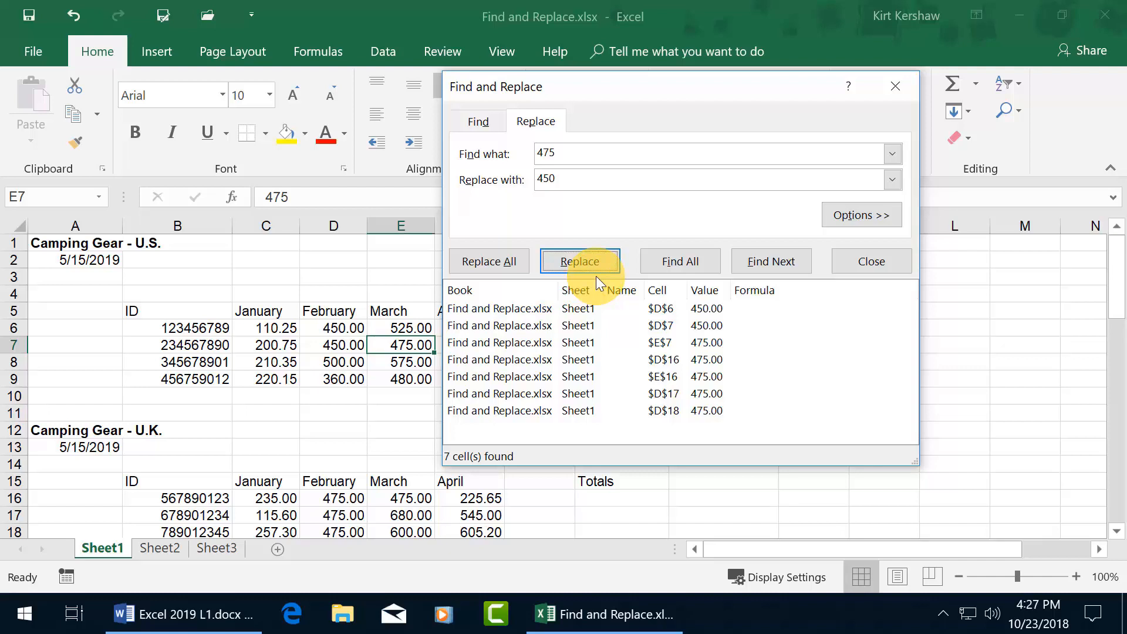
pyautogui.click(498, 263)
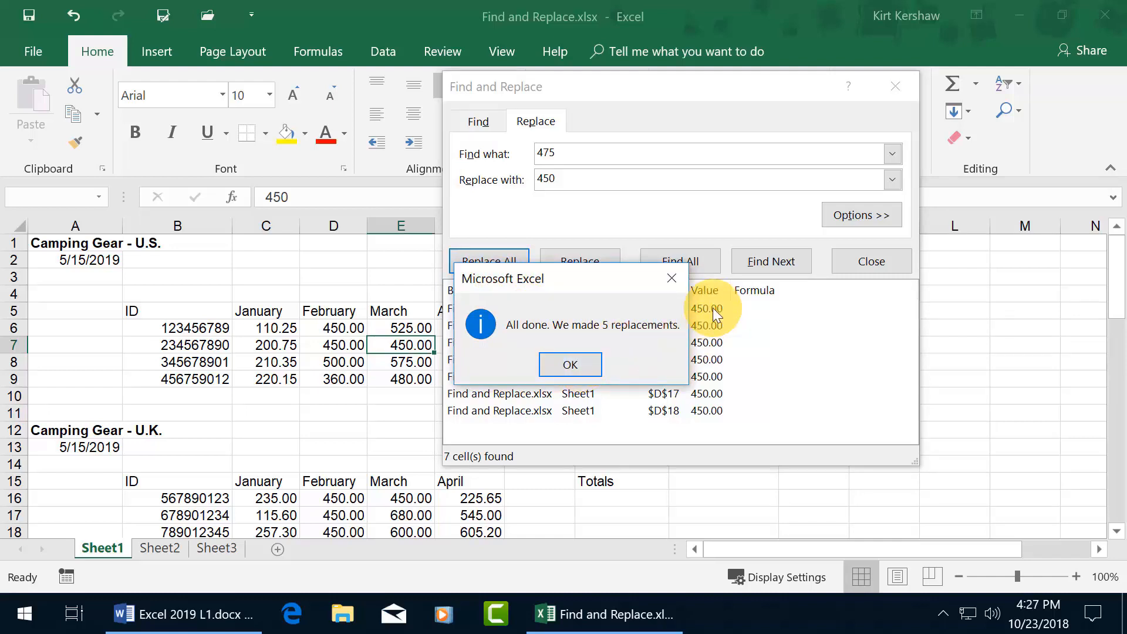
# - Dismiss the summary, close Find and Replace, and check Sheet2 and Sheet3 before returning to Sheet1
pyautogui.click(569, 362)
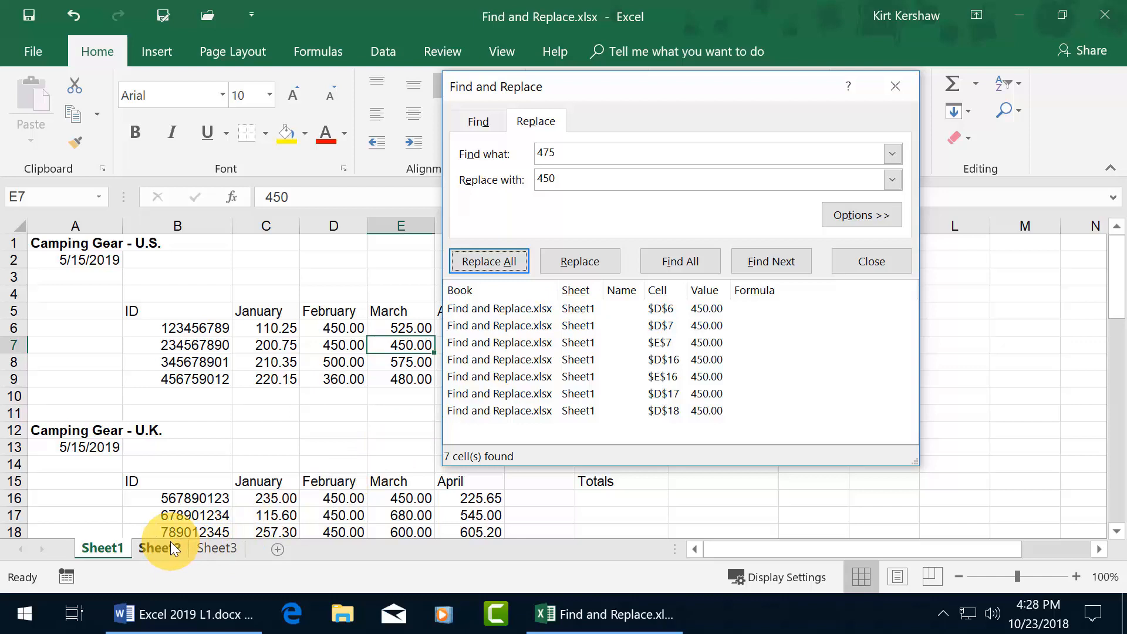
pyautogui.click(898, 85)
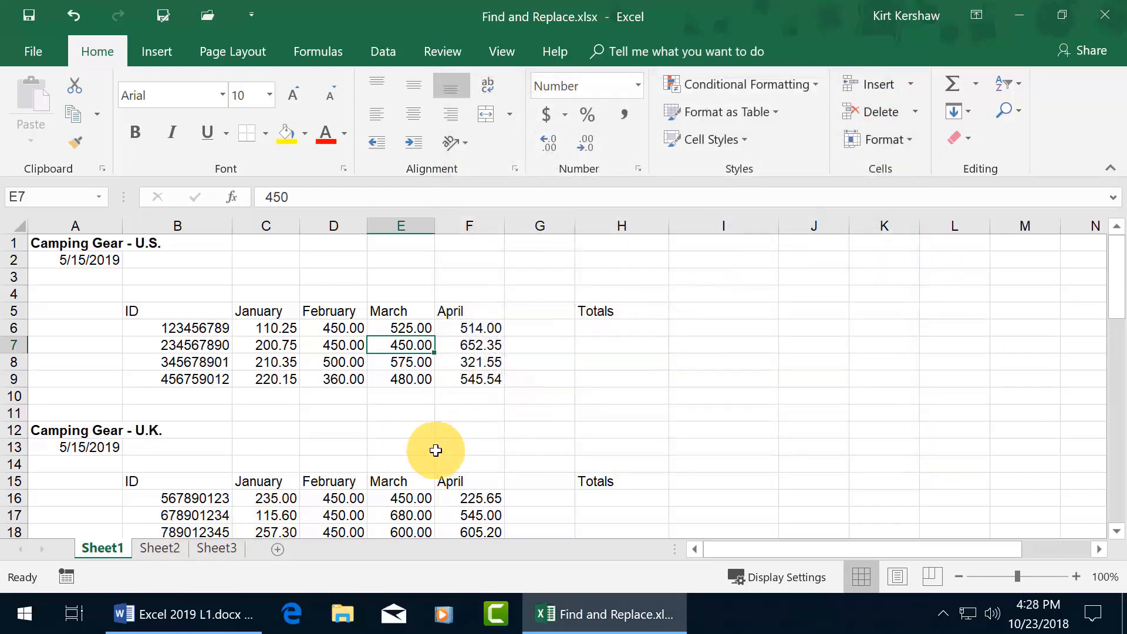
pyautogui.click(160, 551)
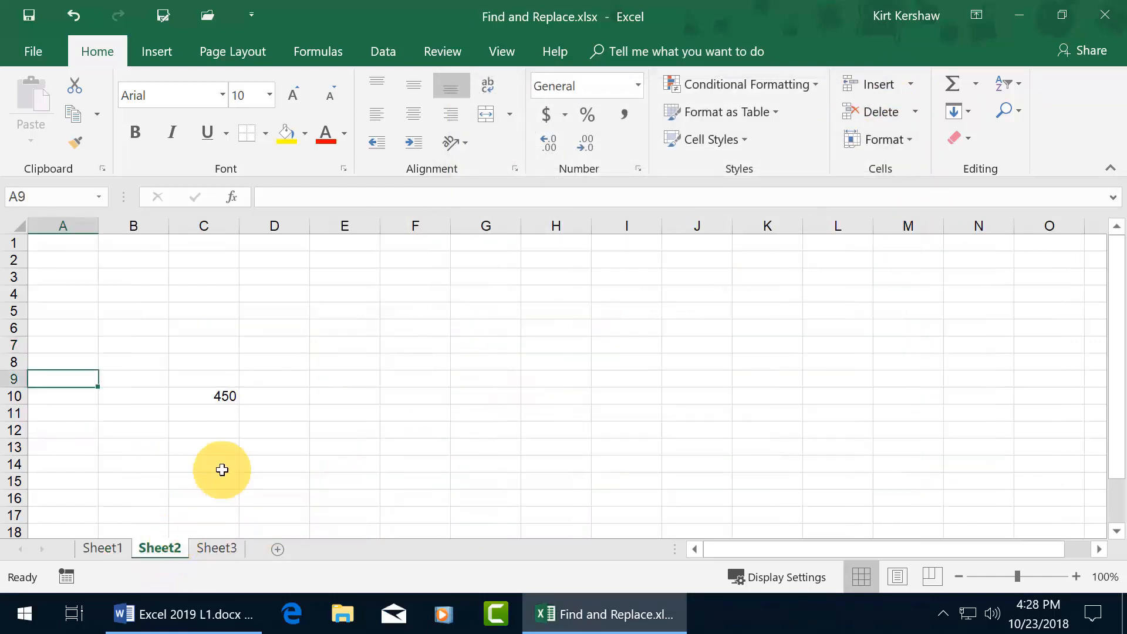
pyautogui.click(219, 550)
pyautogui.click(104, 548)
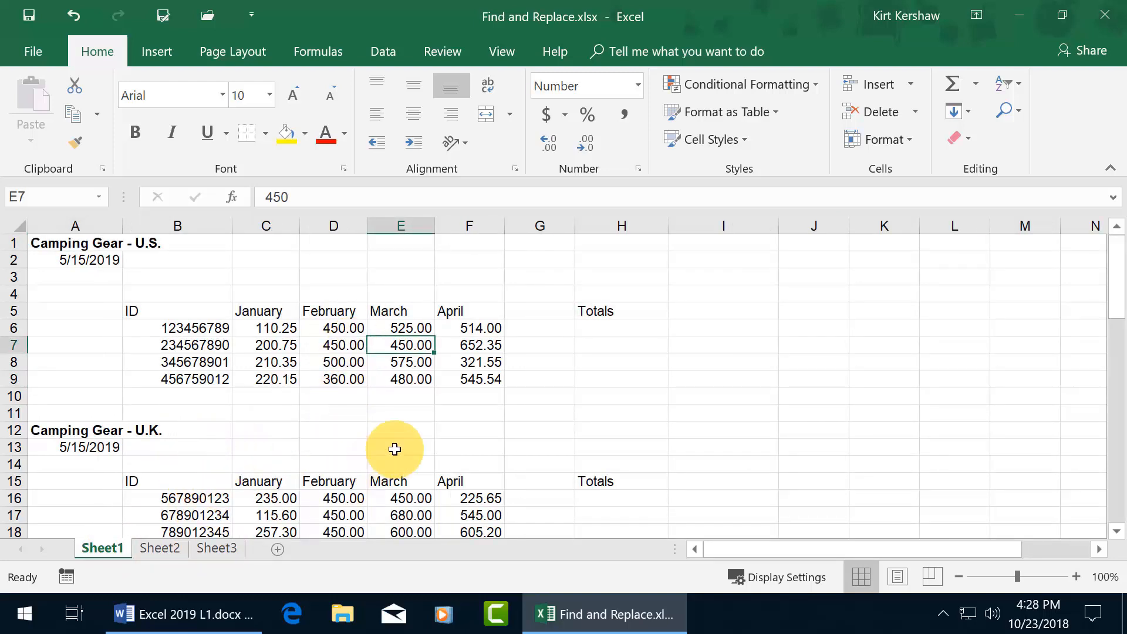
# - Search for 450 with Within set to Workbook and list all matching cells
pyautogui.hotkey('ctrl', 'f')
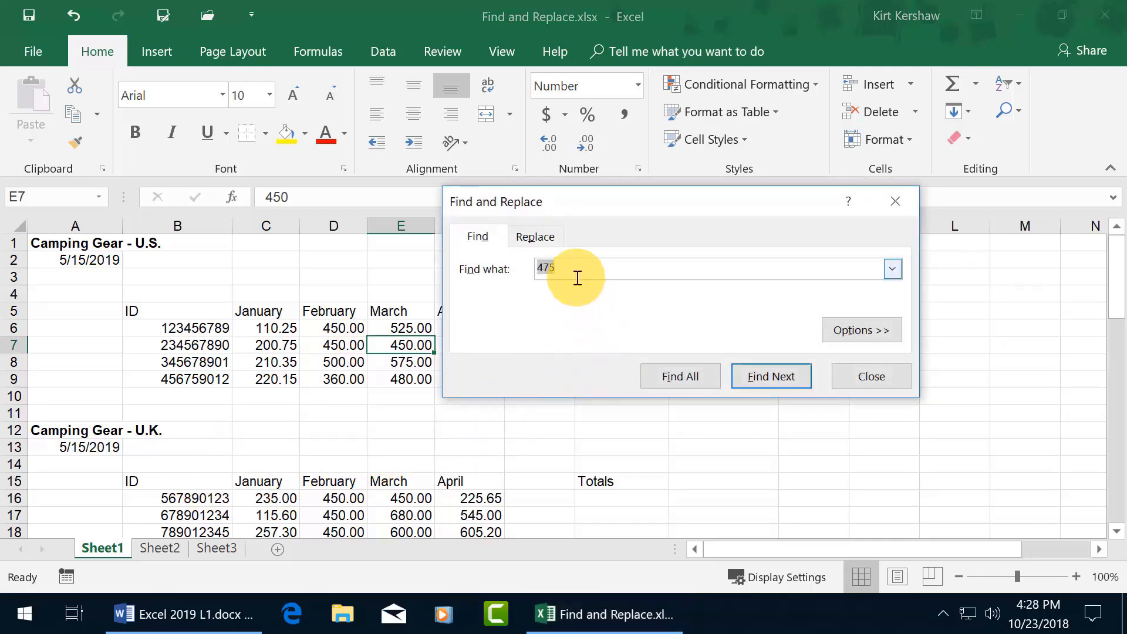
pyautogui.write('450')
pyautogui.click(863, 328)
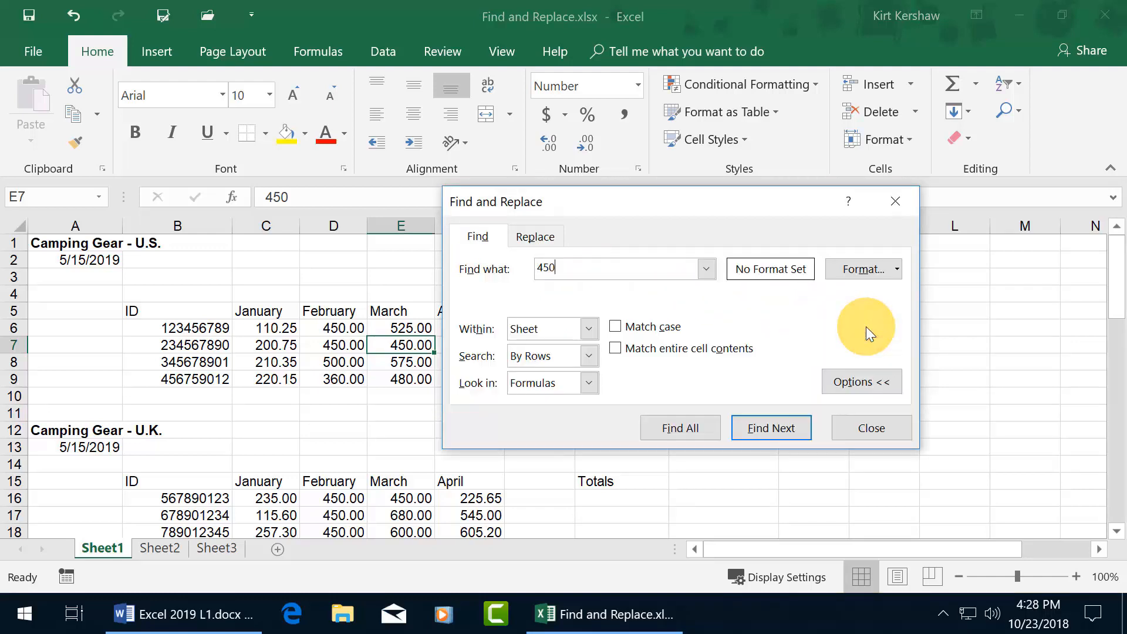
pyautogui.moveTo(703, 209); pyautogui.dragTo(545, 161)
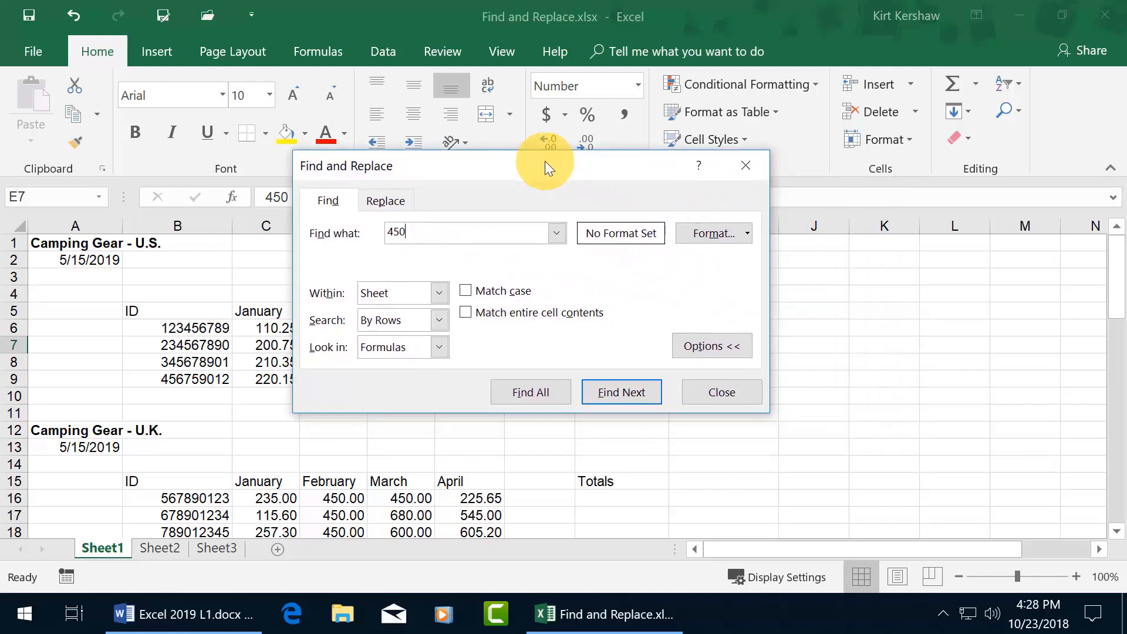
pyautogui.click(438, 297)
pyautogui.click(422, 325)
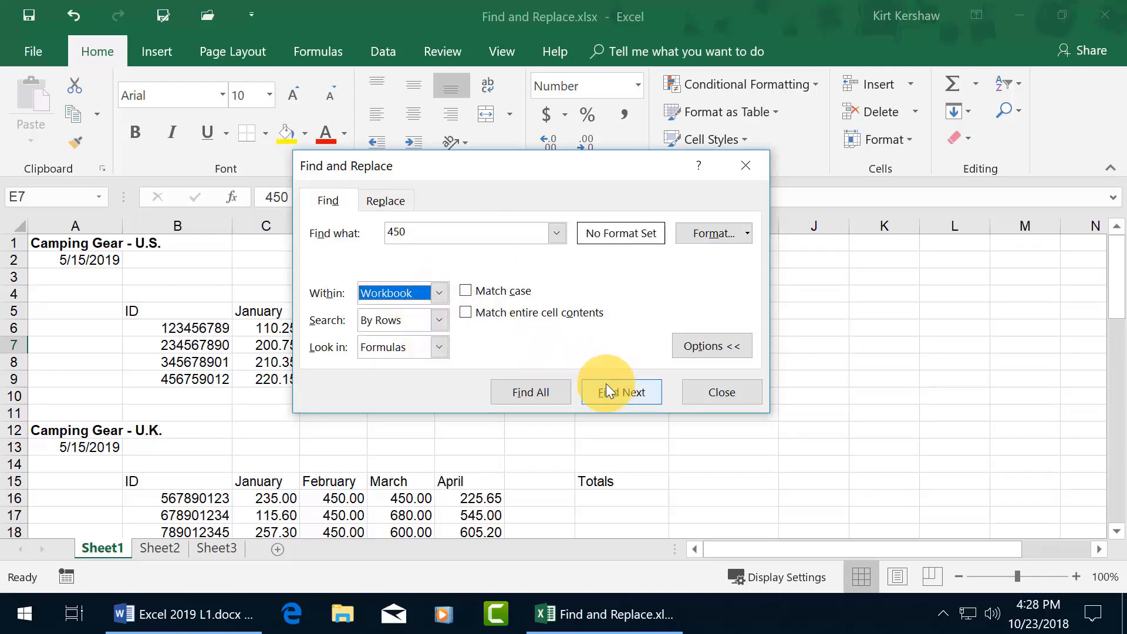
pyautogui.click(541, 391)
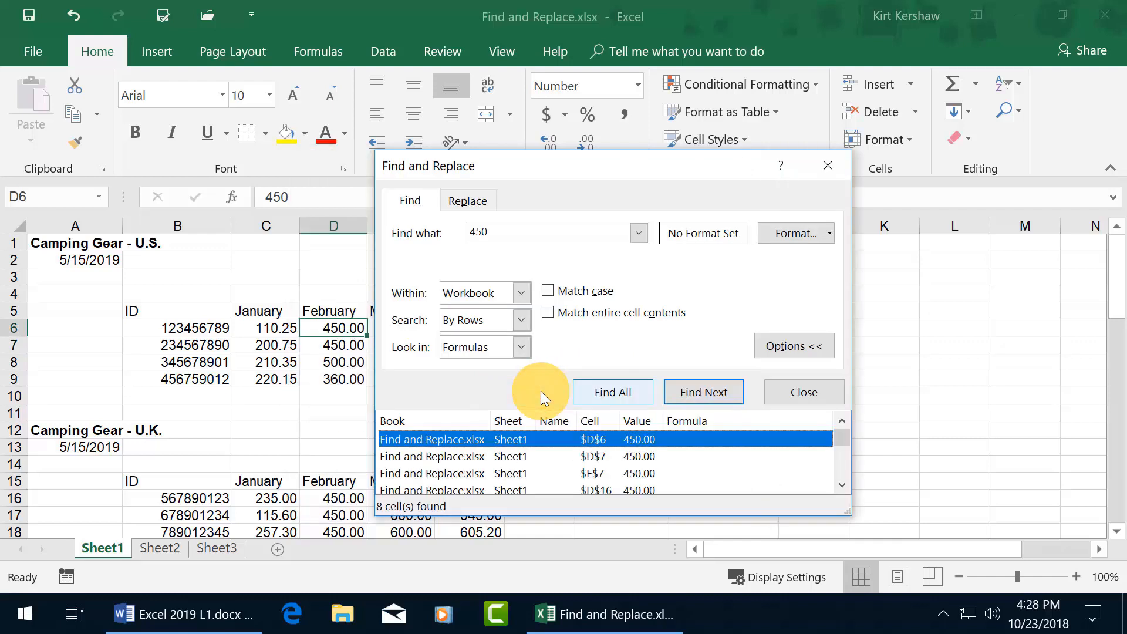
# - Enlarge the 8-match results list and jump to Sheet2 cell C10, then back to D6
pyautogui.moveTo(624, 166); pyautogui.dragTo(571, 45)
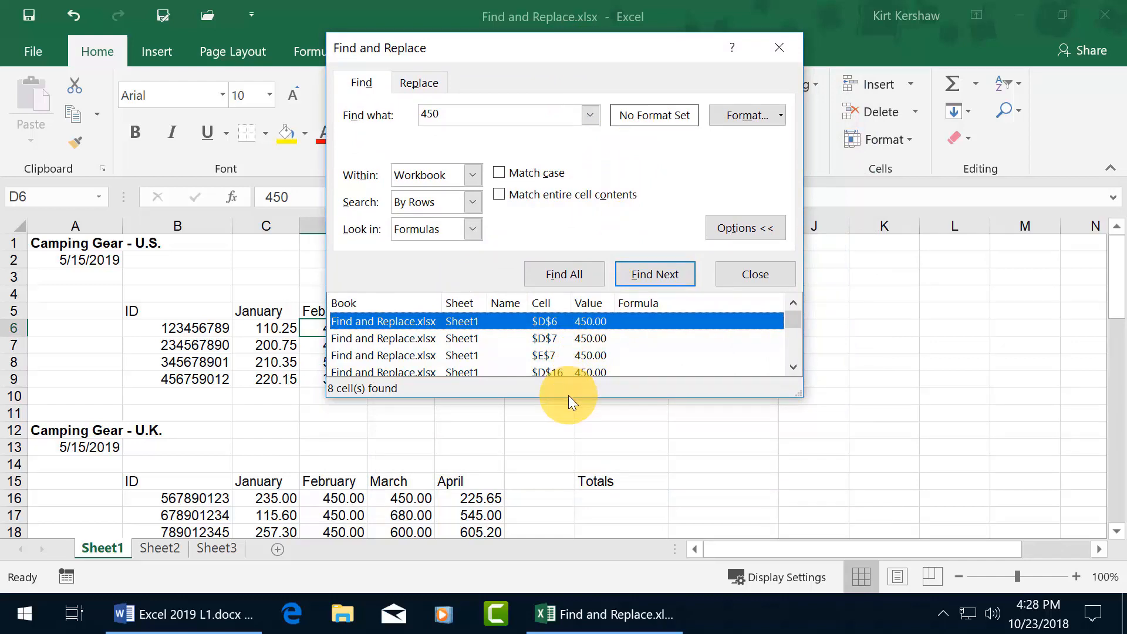
pyautogui.moveTo(568, 398); pyautogui.dragTo(573, 496)
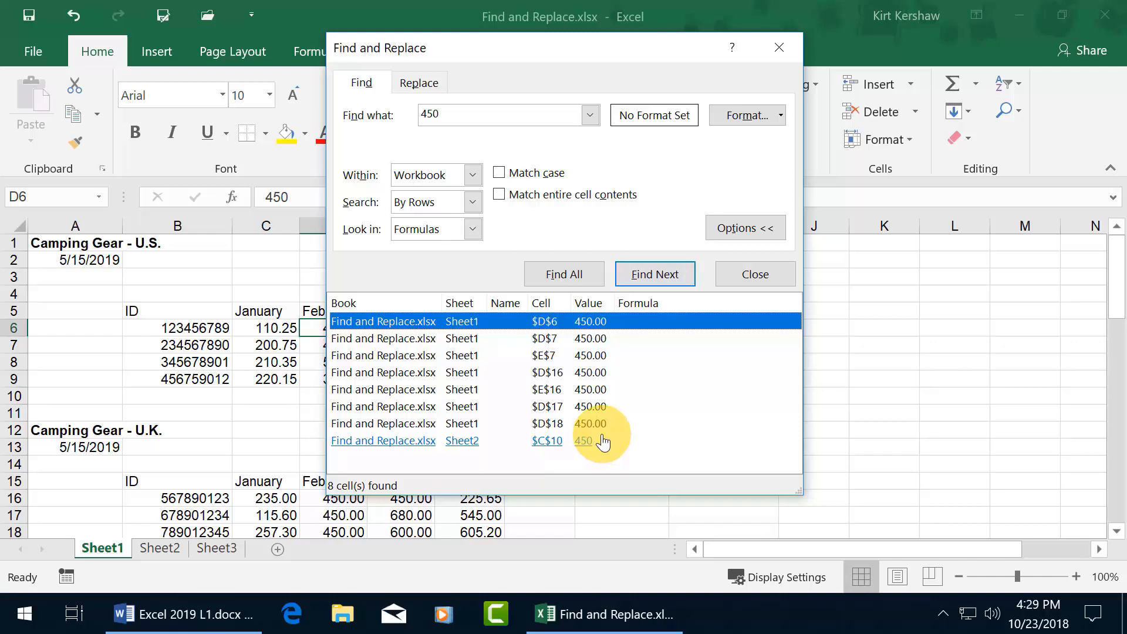
pyautogui.click(470, 444)
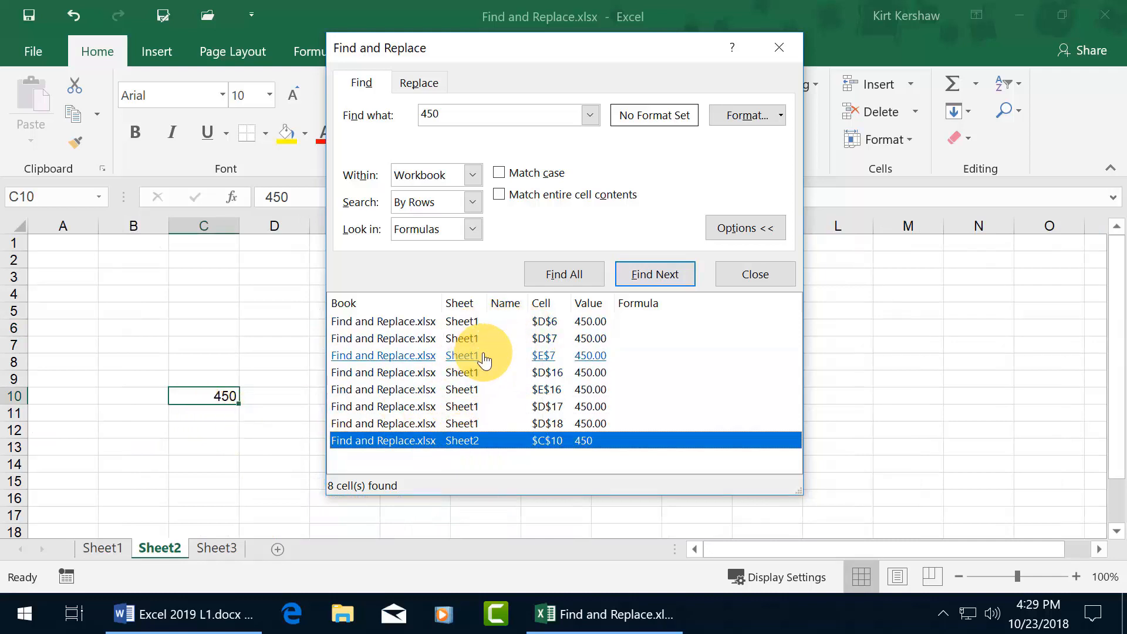
pyautogui.click(536, 321)
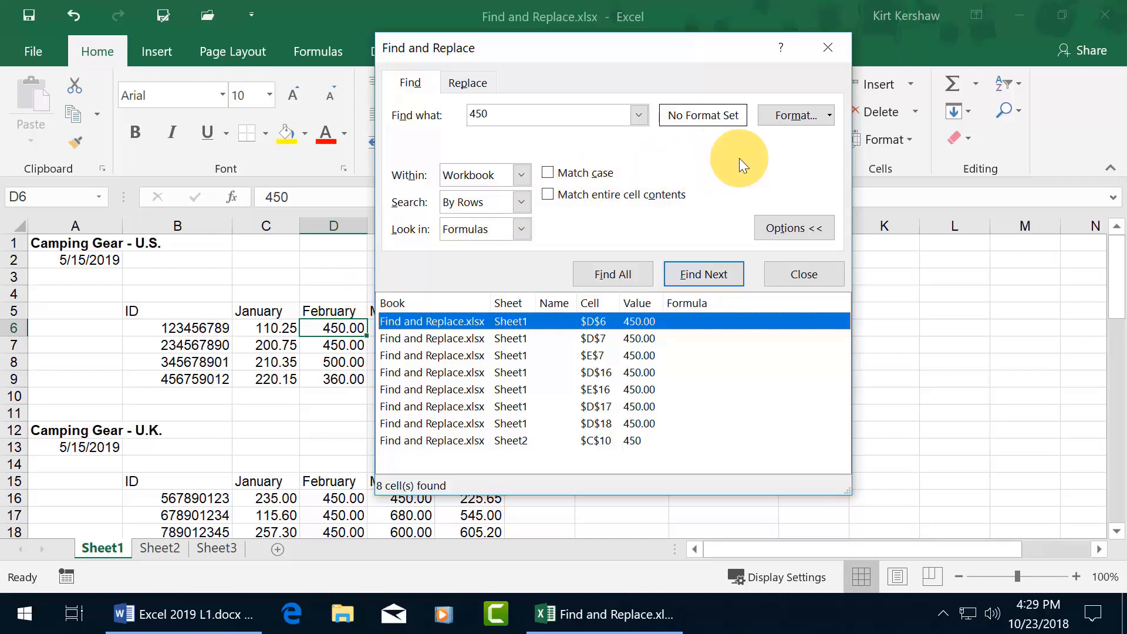
# - Add a Bold font format condition to the 450 search; Find Next finds no match
pyautogui.click(830, 115)
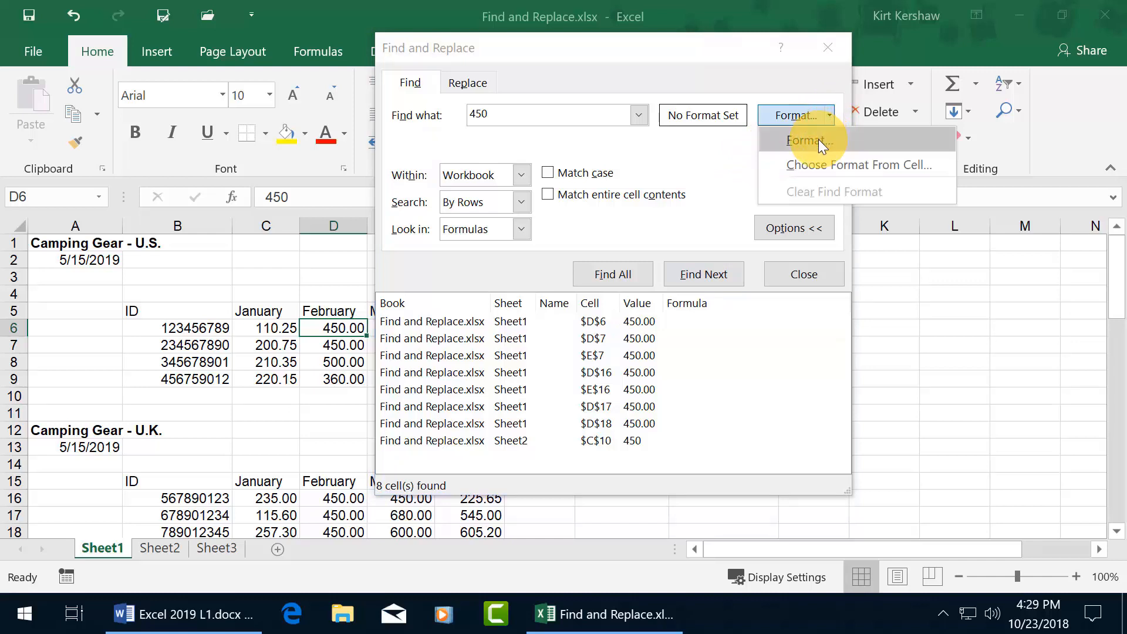
pyautogui.click(819, 139)
pyautogui.moveTo(781, 12); pyautogui.dragTo(448, 51)
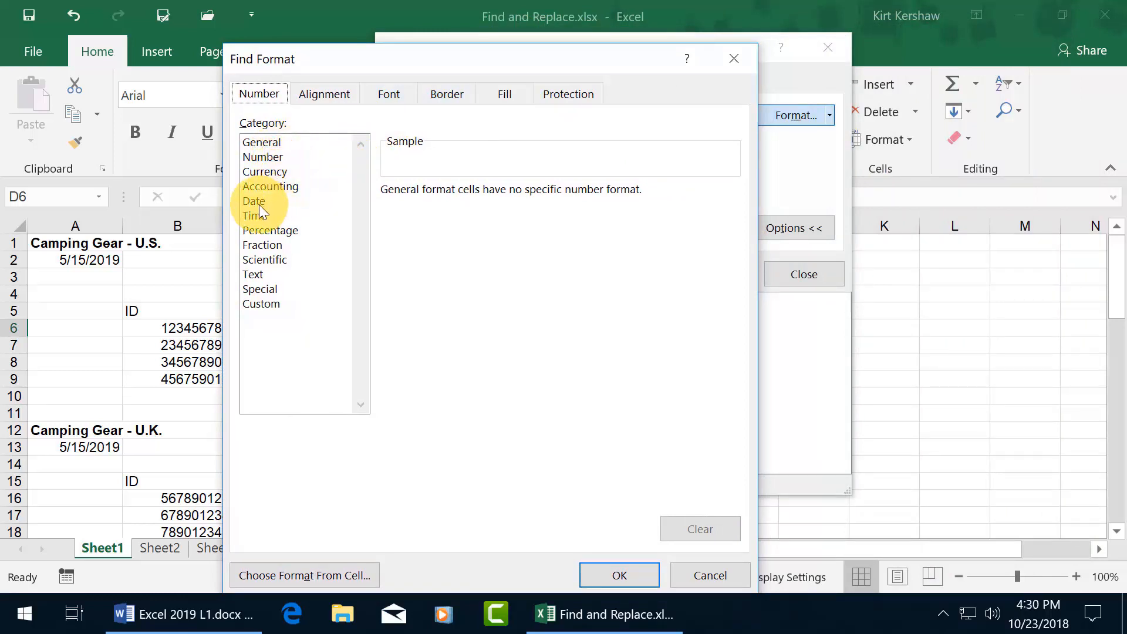
pyautogui.click(335, 95)
pyautogui.click(390, 95)
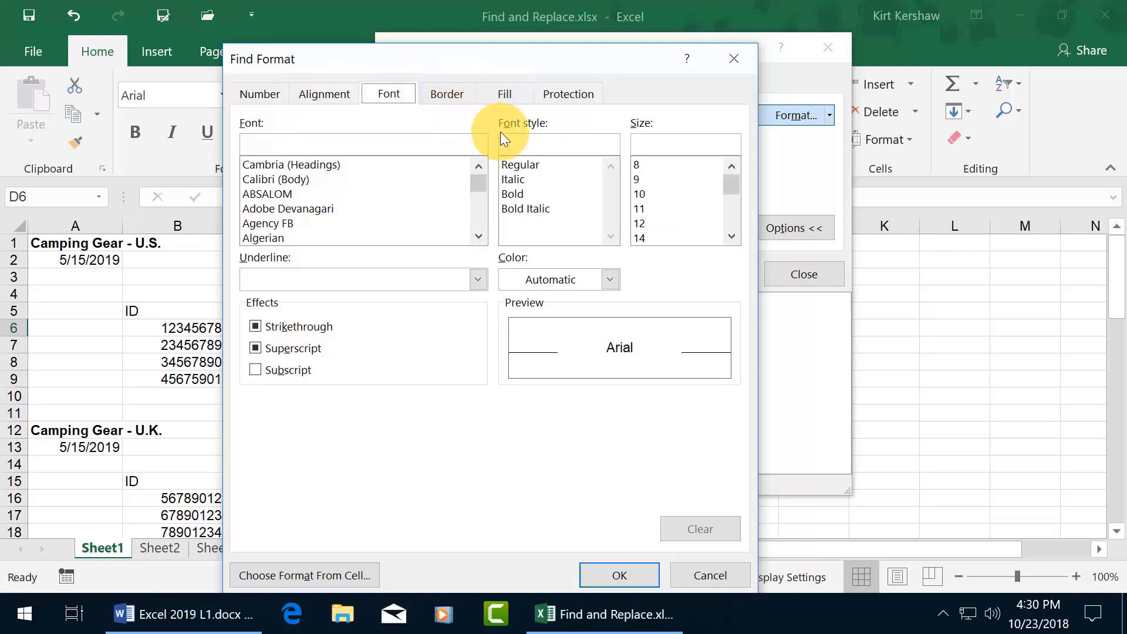
pyautogui.click(517, 195)
pyautogui.click(618, 577)
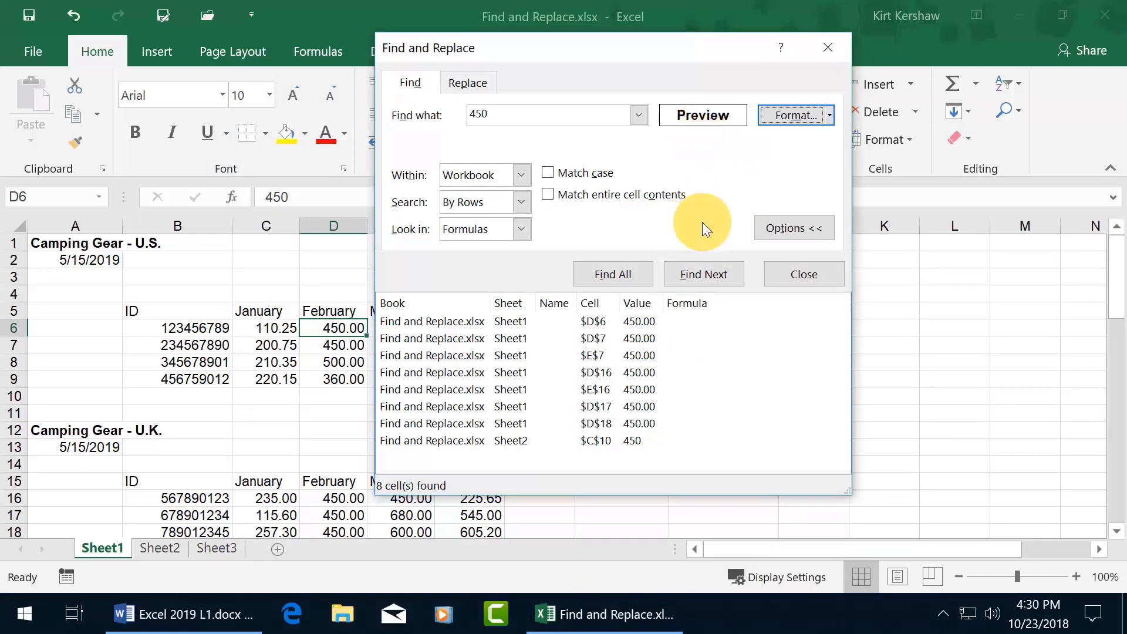
pyautogui.click(704, 274)
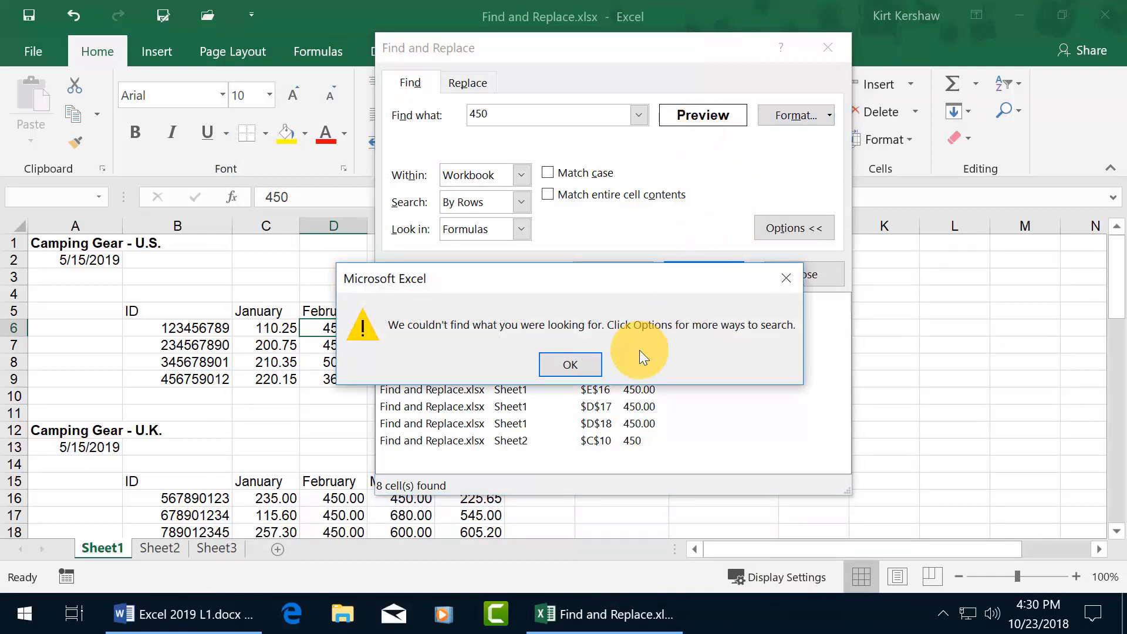
pyautogui.click(788, 281)
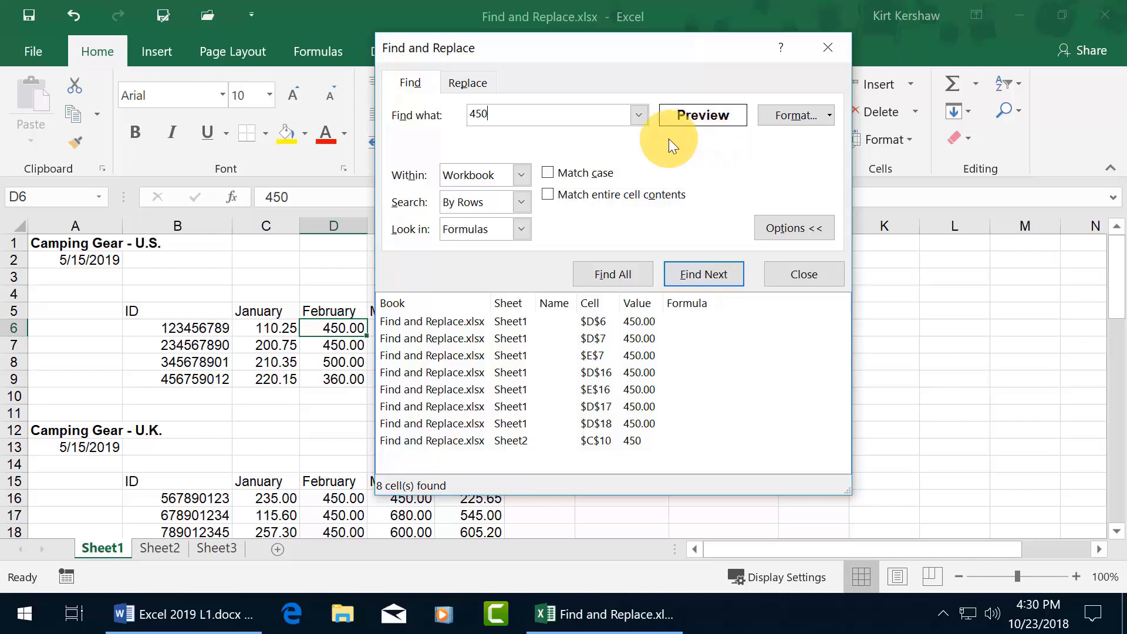
# - Clear the 450 search text and list all bold cells: Camping Gear titles in A1 and A12
pyautogui.moveTo(502, 111); pyautogui.dragTo(463, 116)
pyautogui.press('BackSpace')
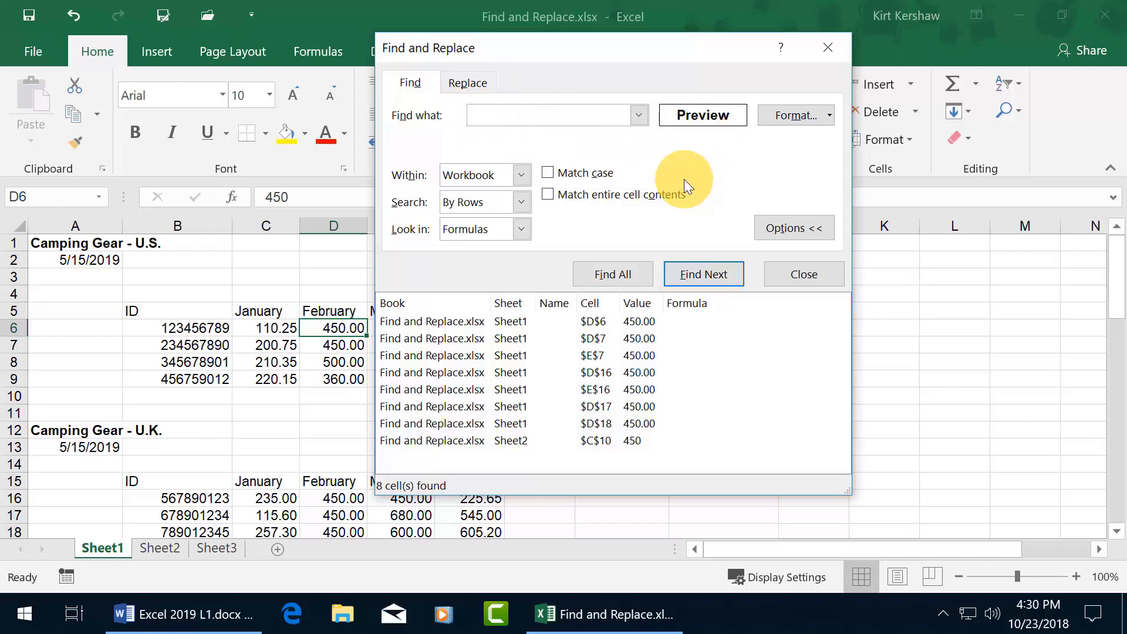
pyautogui.click(632, 276)
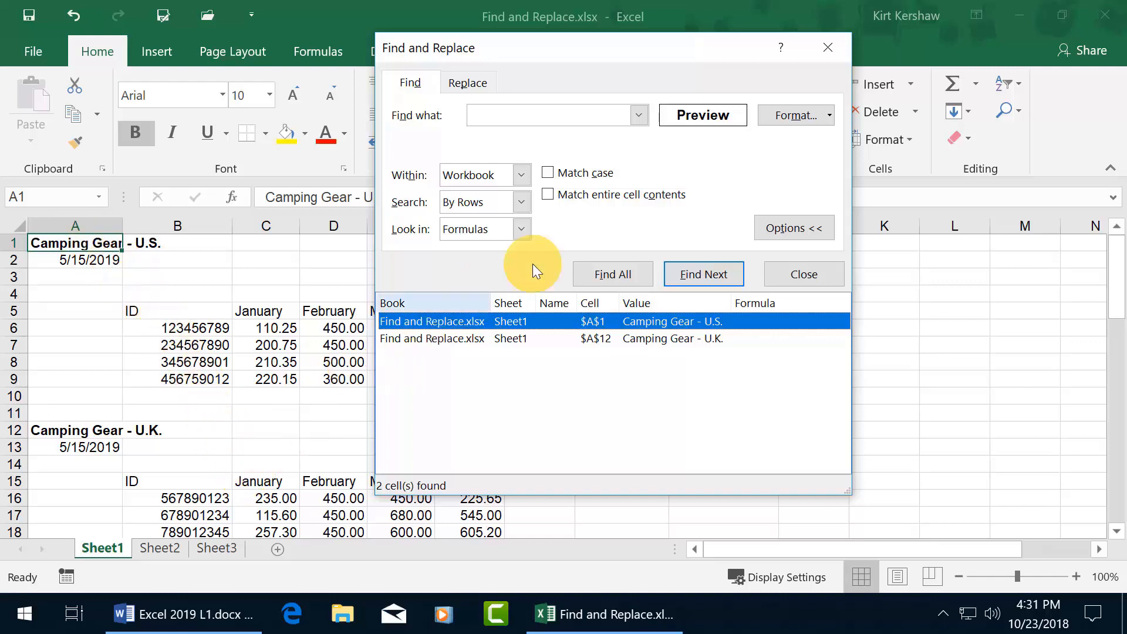
# - Review the font colour choices without changing the format, then start Choose Format From Cell
pyautogui.click(810, 115)
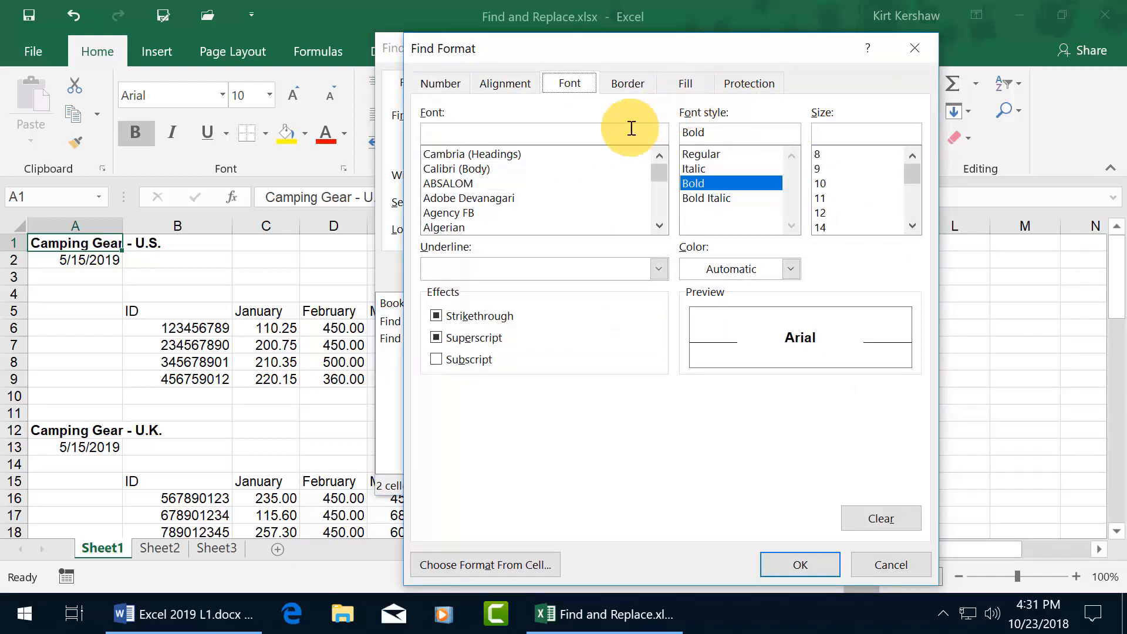
pyautogui.click(792, 270)
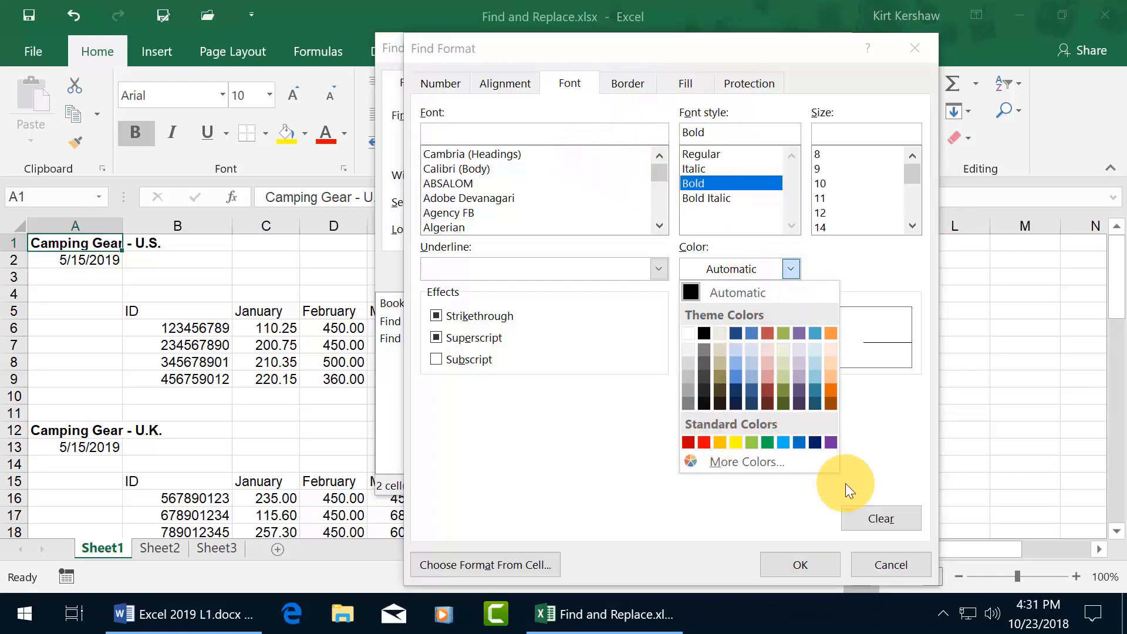
pyautogui.click(883, 561)
pyautogui.click(877, 563)
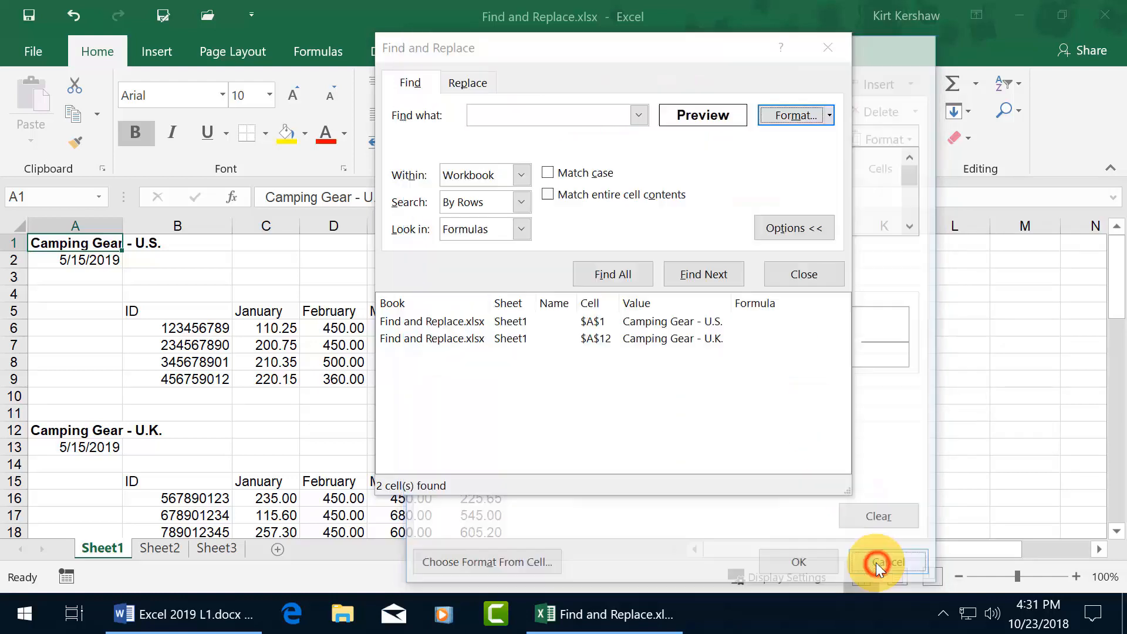
pyautogui.click(830, 115)
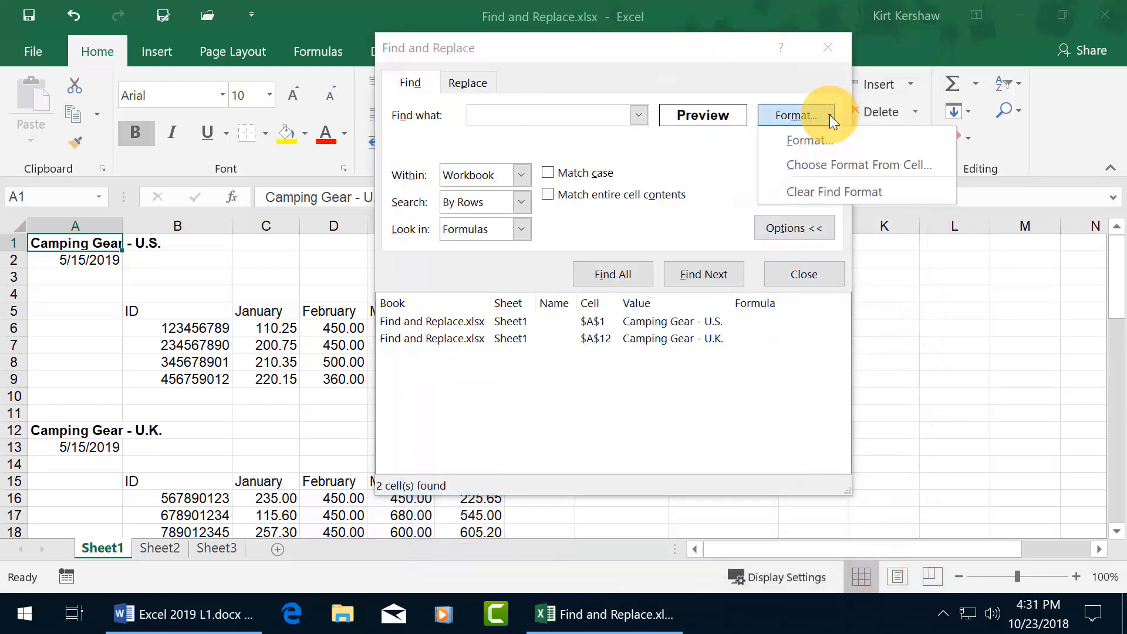
pyautogui.click(824, 165)
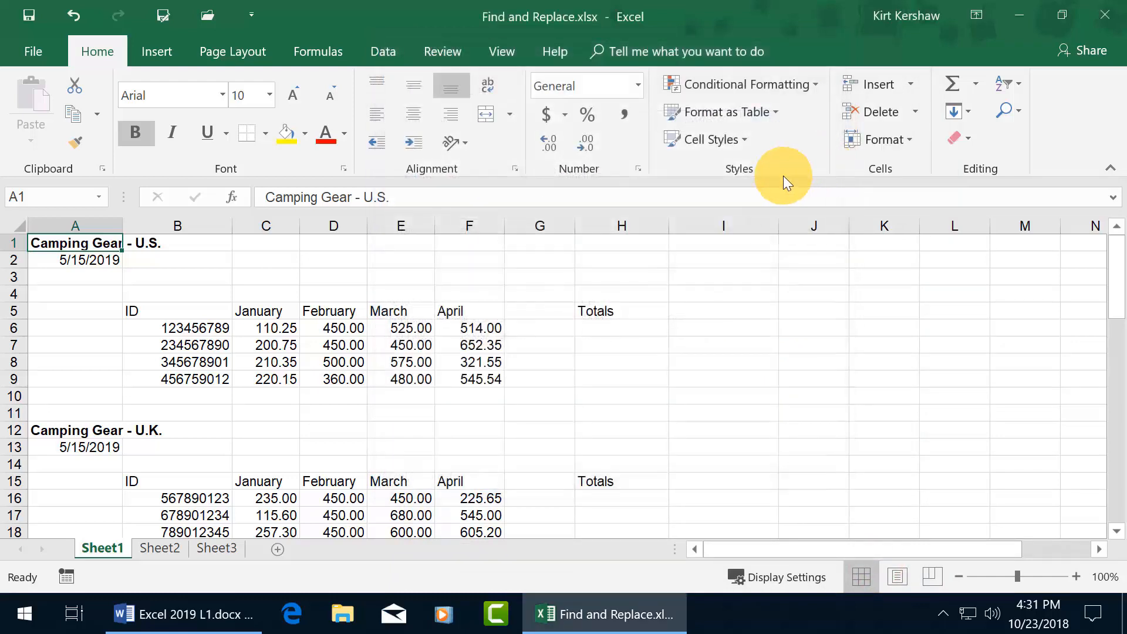
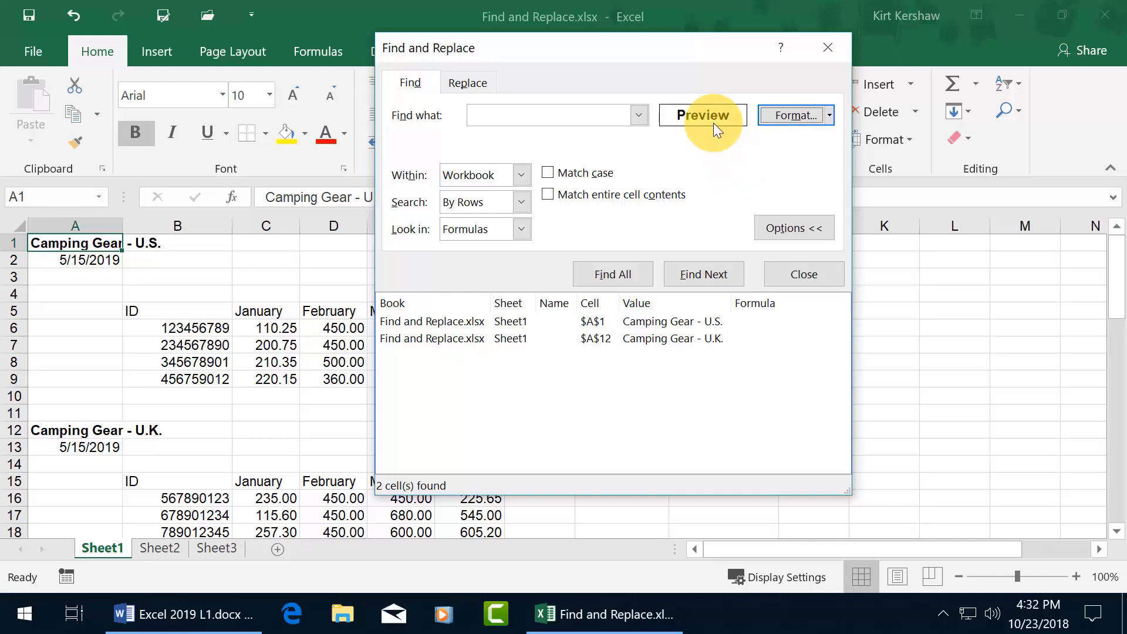
# - Search for 450, dismiss the nothing-found message, and open the Format options
pyautogui.click(550, 114)
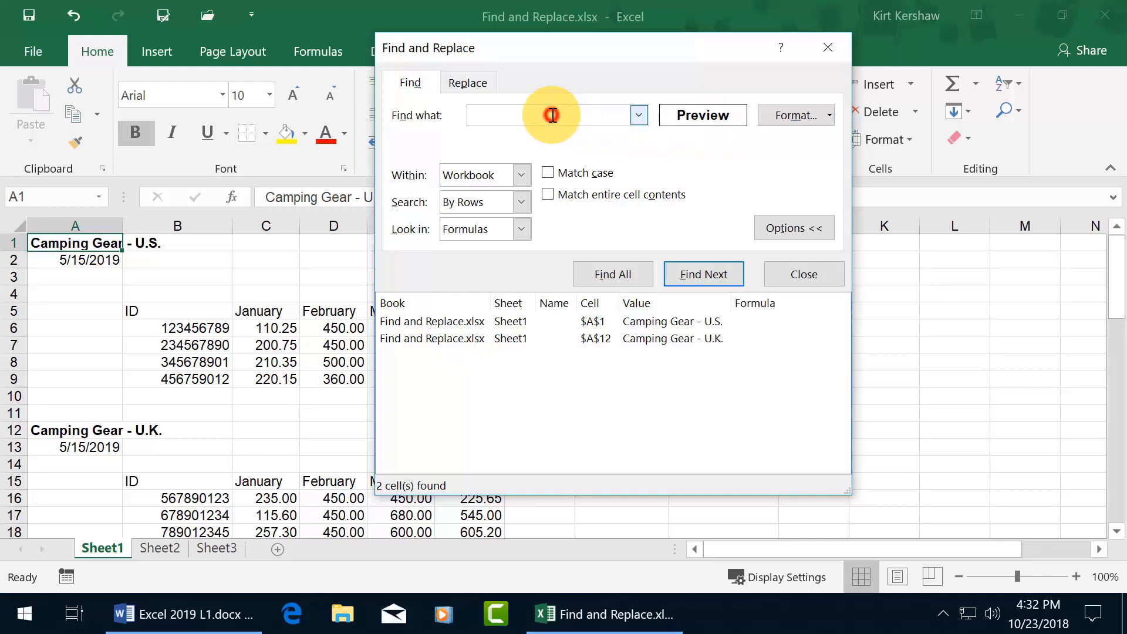
pyautogui.write('450')
pyautogui.press('Return')
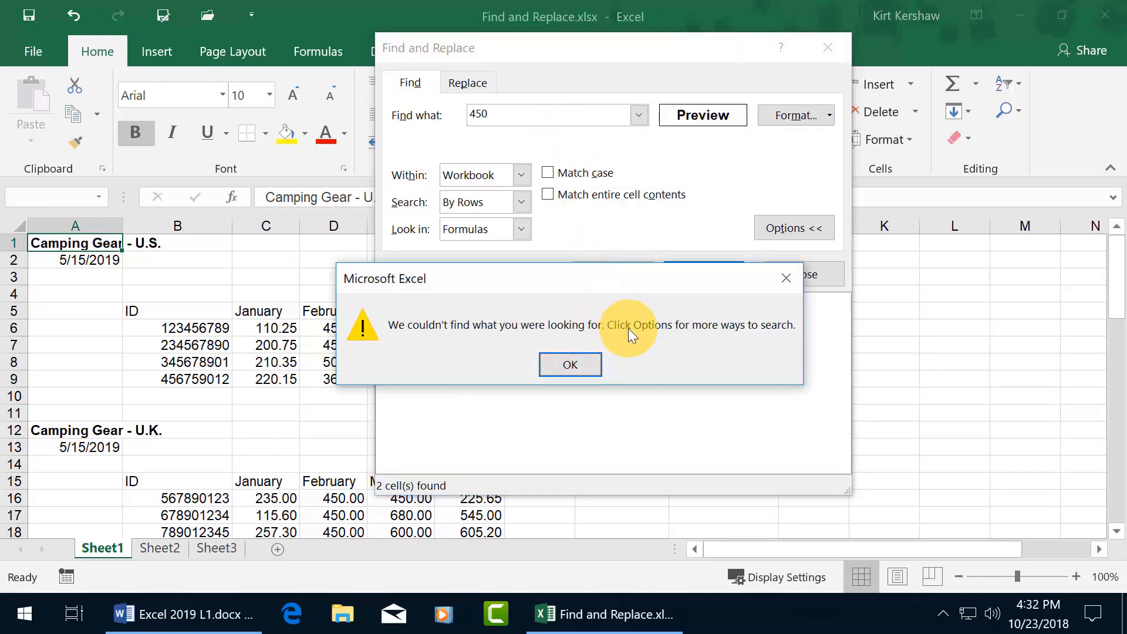
pyautogui.click(576, 364)
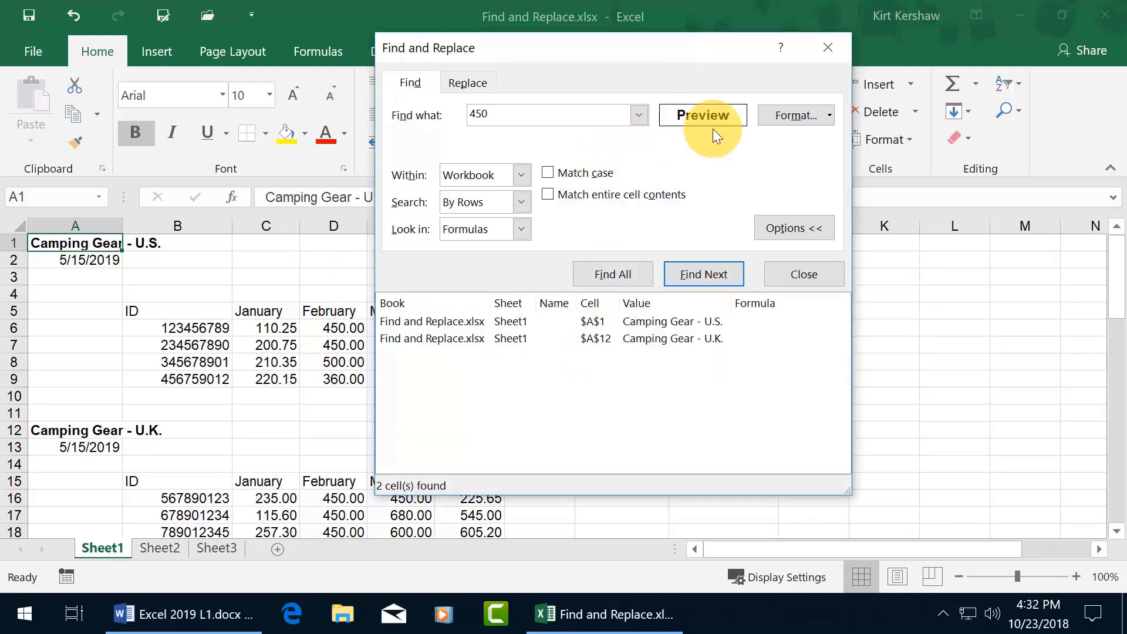
pyautogui.click(830, 118)
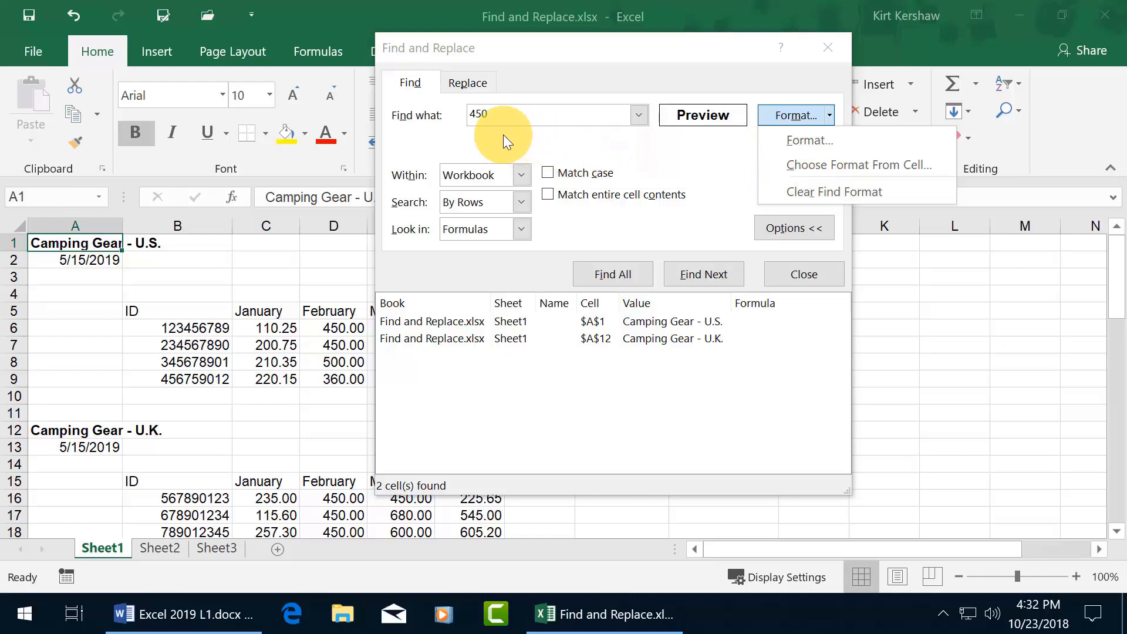
# - Clear the find format so Find Next locates 450 in cell D6
pyautogui.click(809, 191)
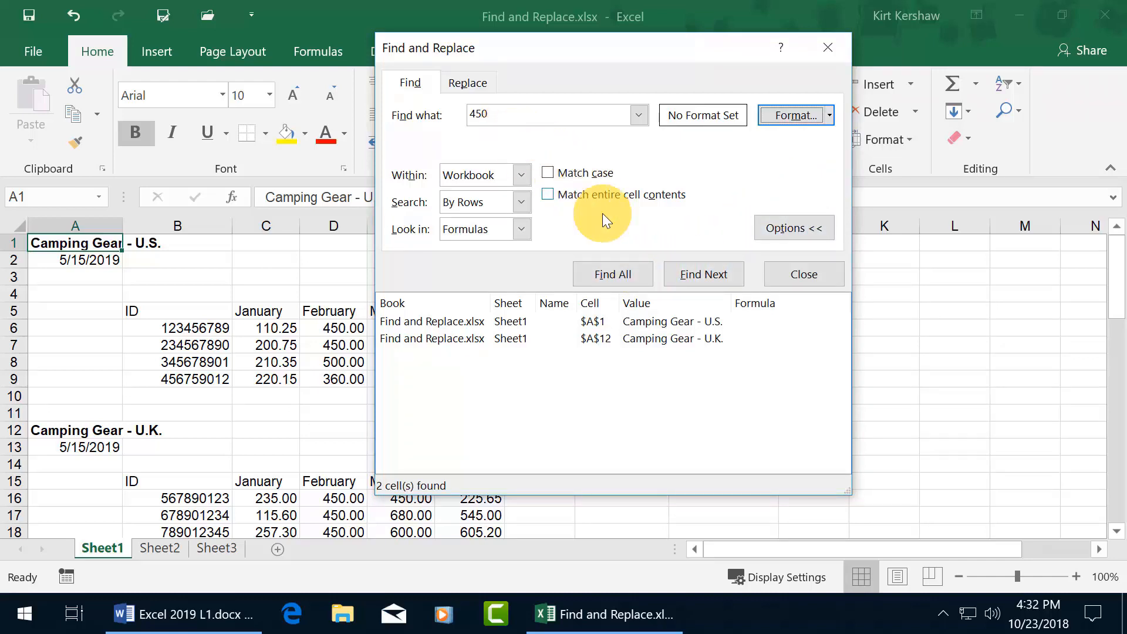
pyautogui.click(706, 271)
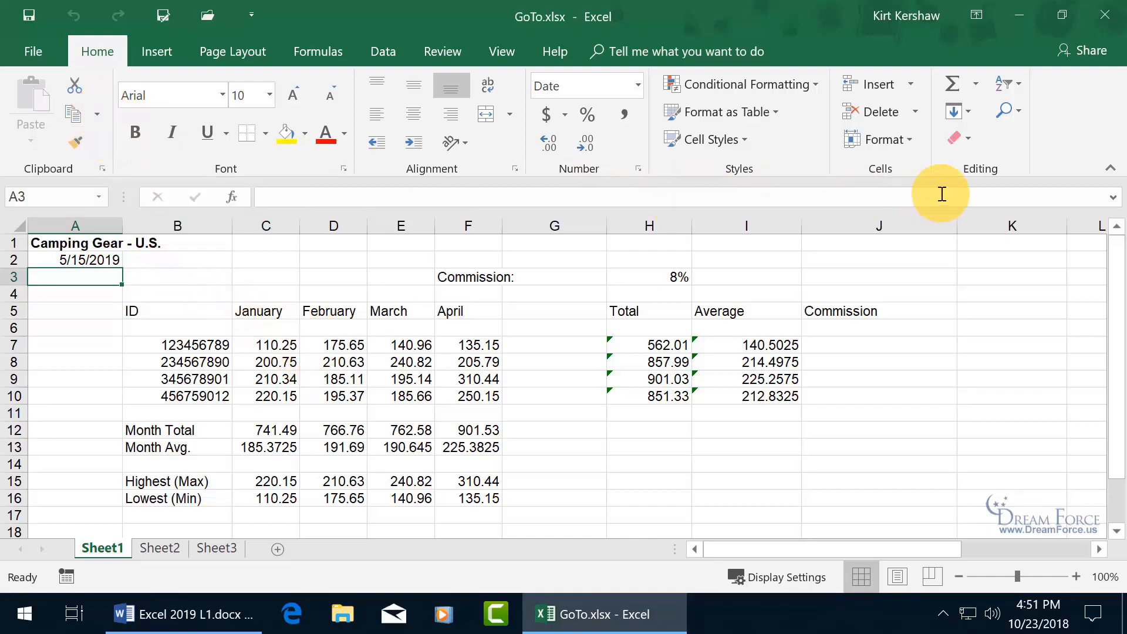
# - Use Go To with reference z2000 to land on cell Z2000
pyautogui.click(1021, 112)
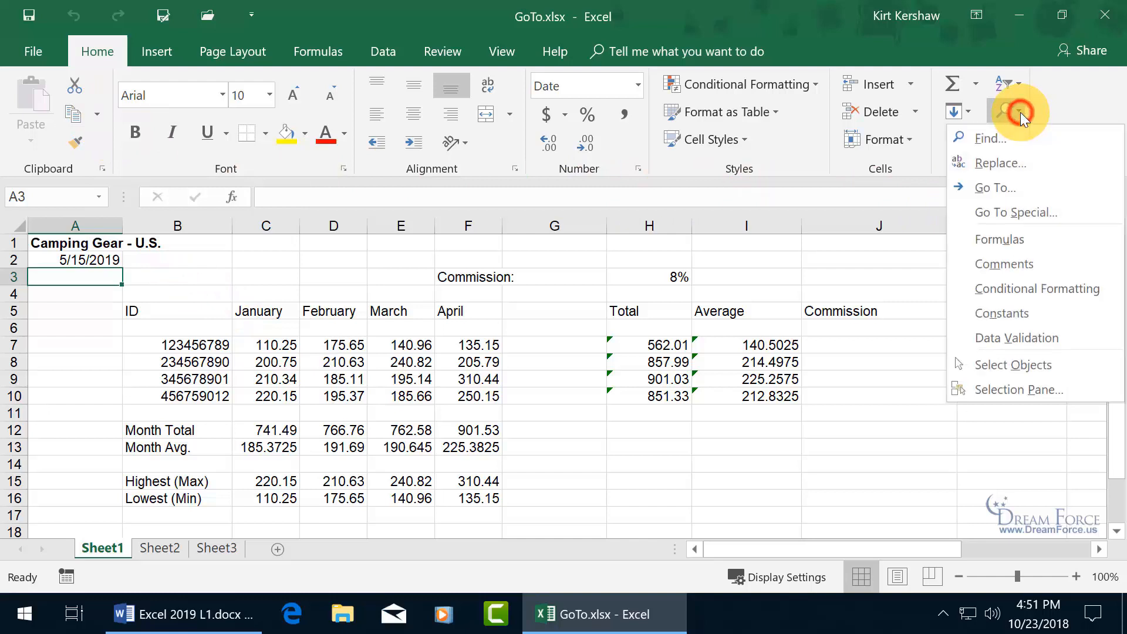
pyautogui.click(1011, 187)
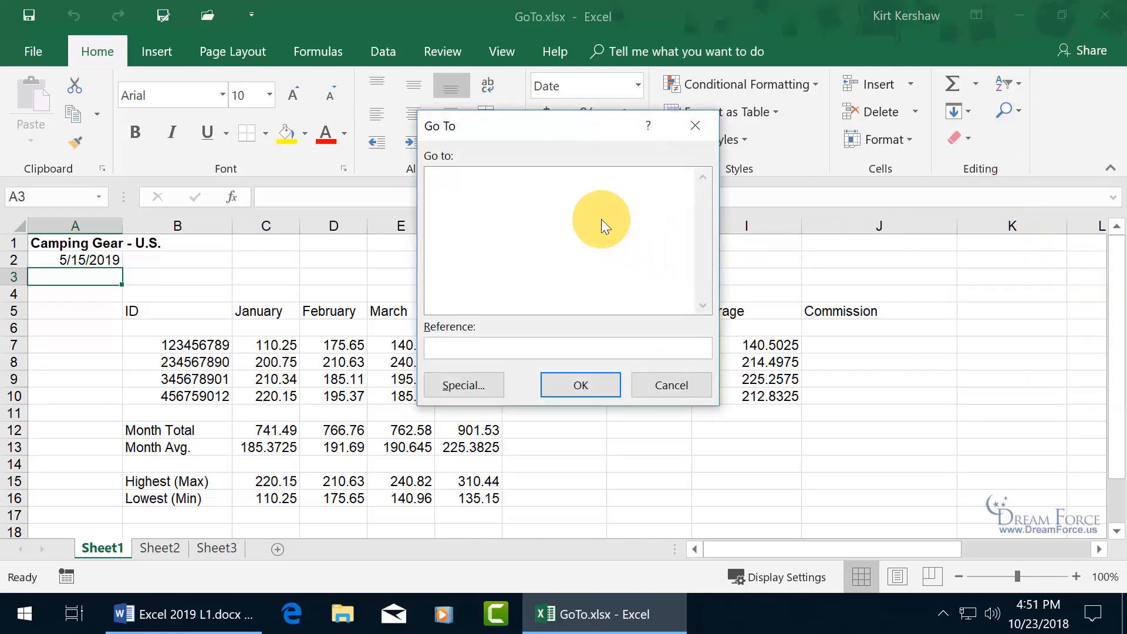
pyautogui.click(695, 126)
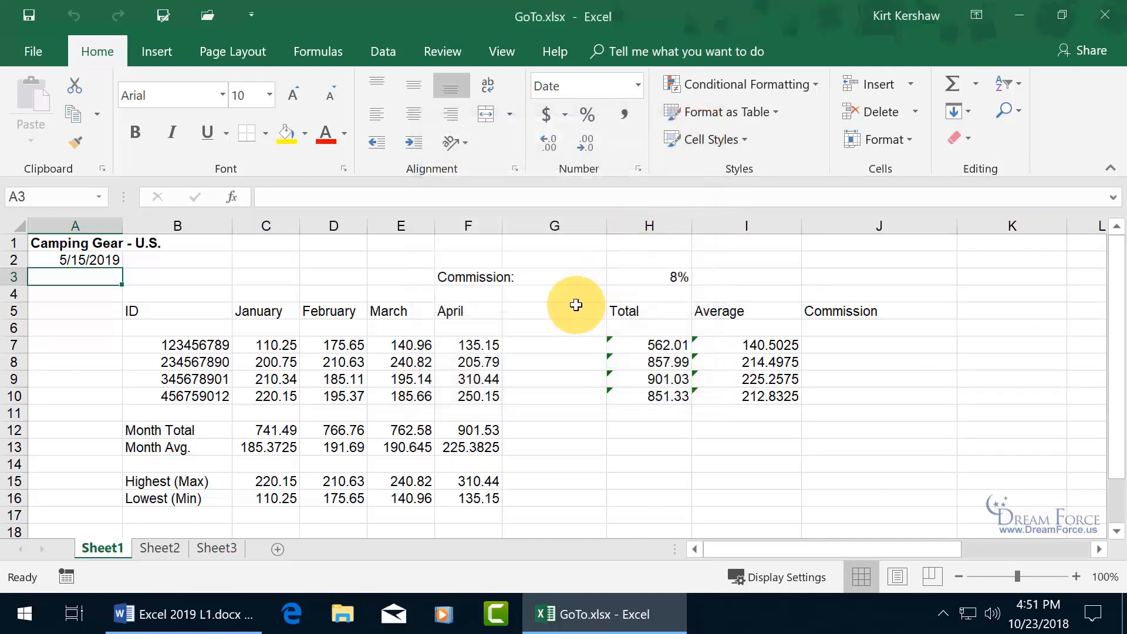
pyautogui.hotkey('ctrl', 'g')
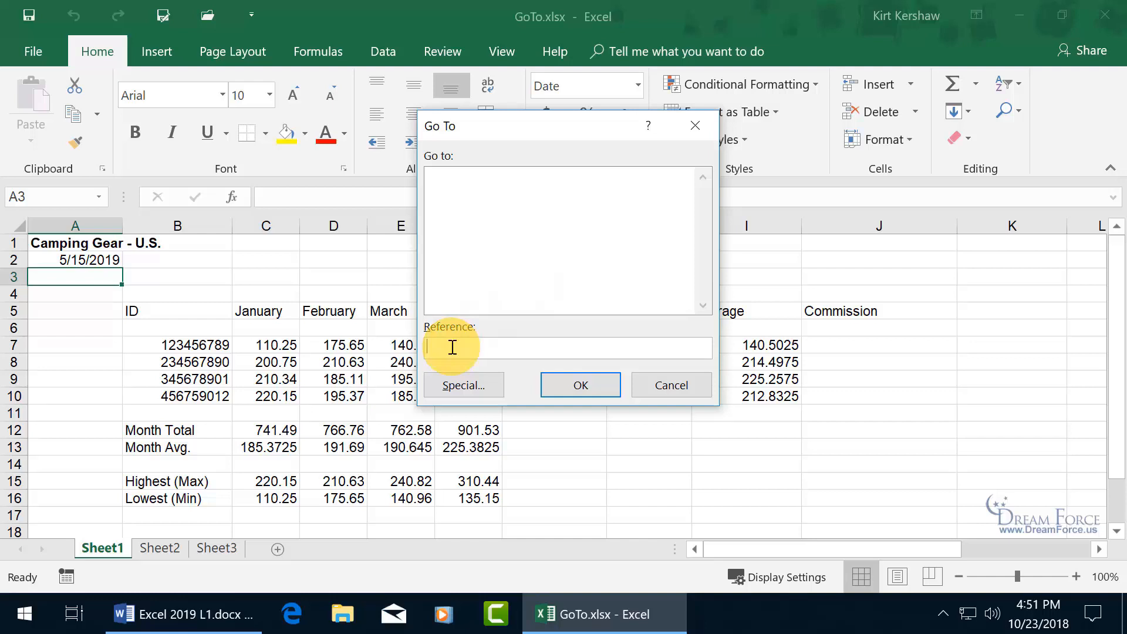
pyautogui.write('z2000')
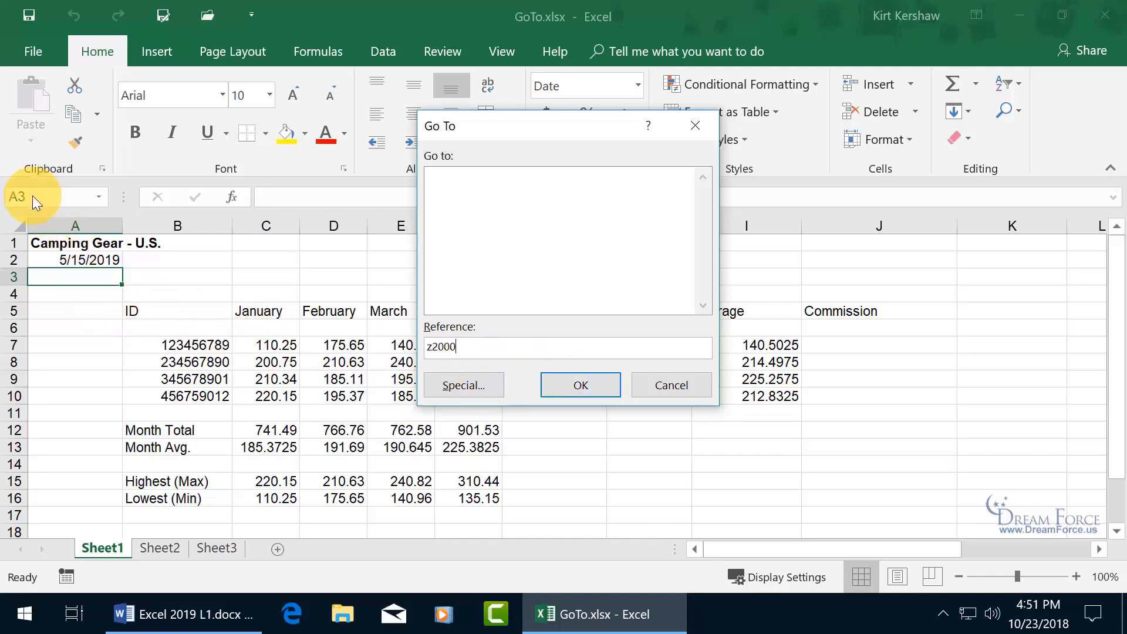
pyautogui.click(592, 390)
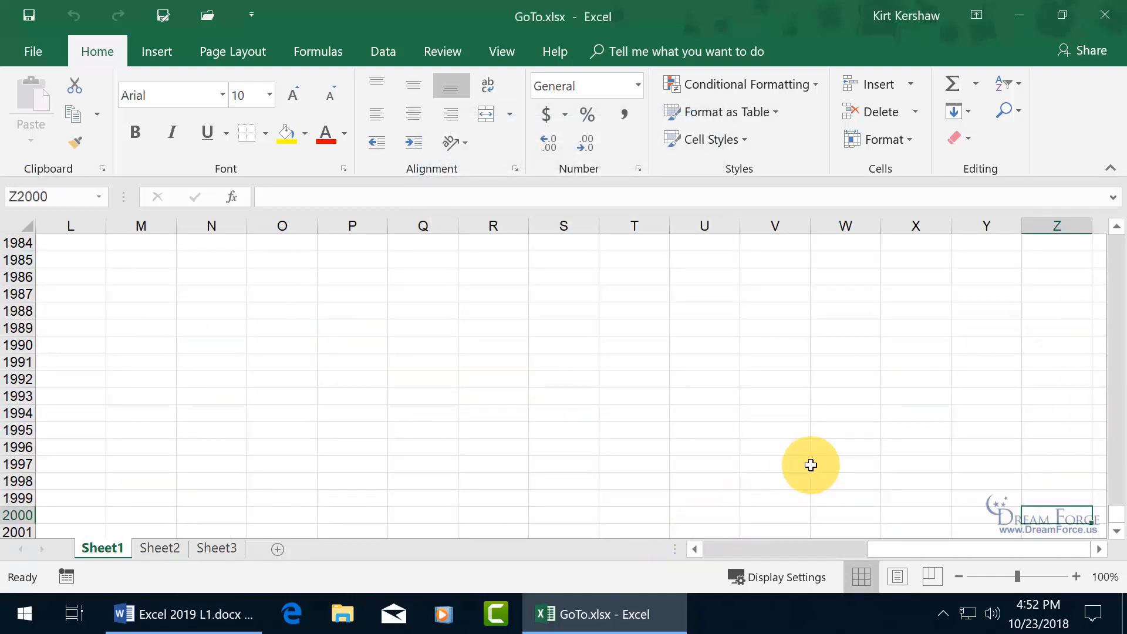
pyautogui.hotkey('ctrl', 'g')
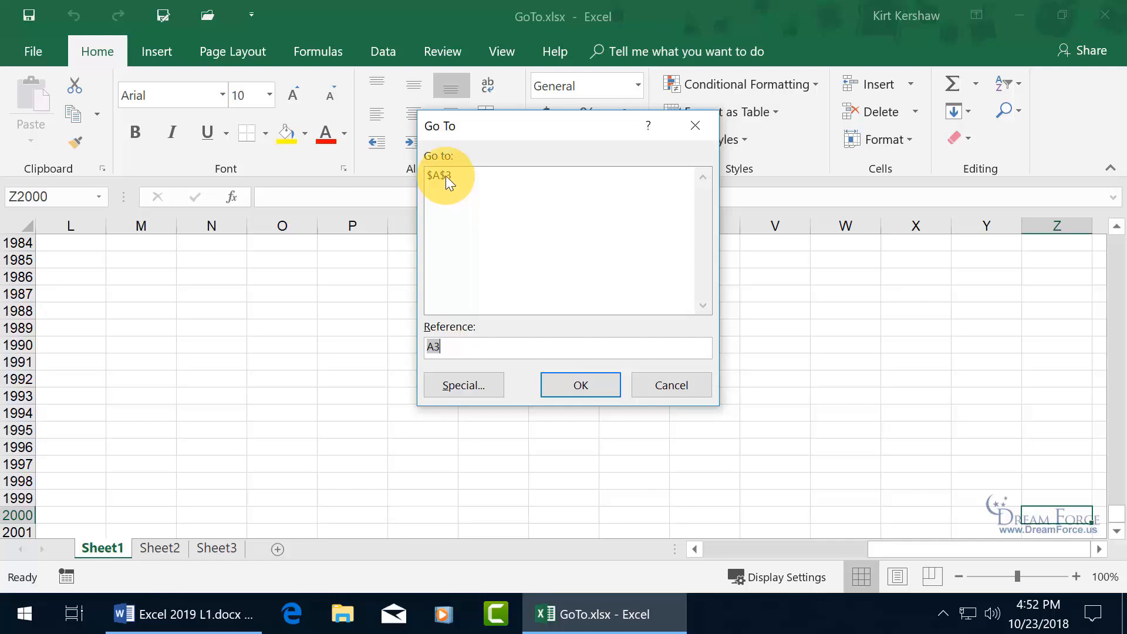
# - Return to A3 from the Go To list, then jump to C3 via the Name Box
pyautogui.doubleClick(446, 175)
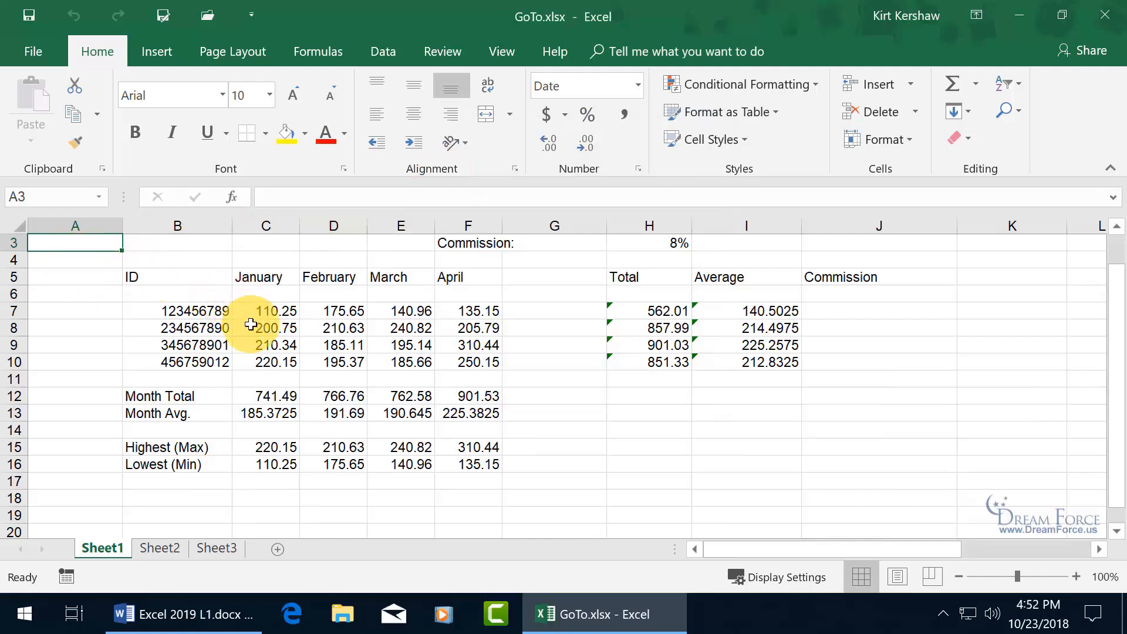
pyautogui.scroll(1, 251, 323)
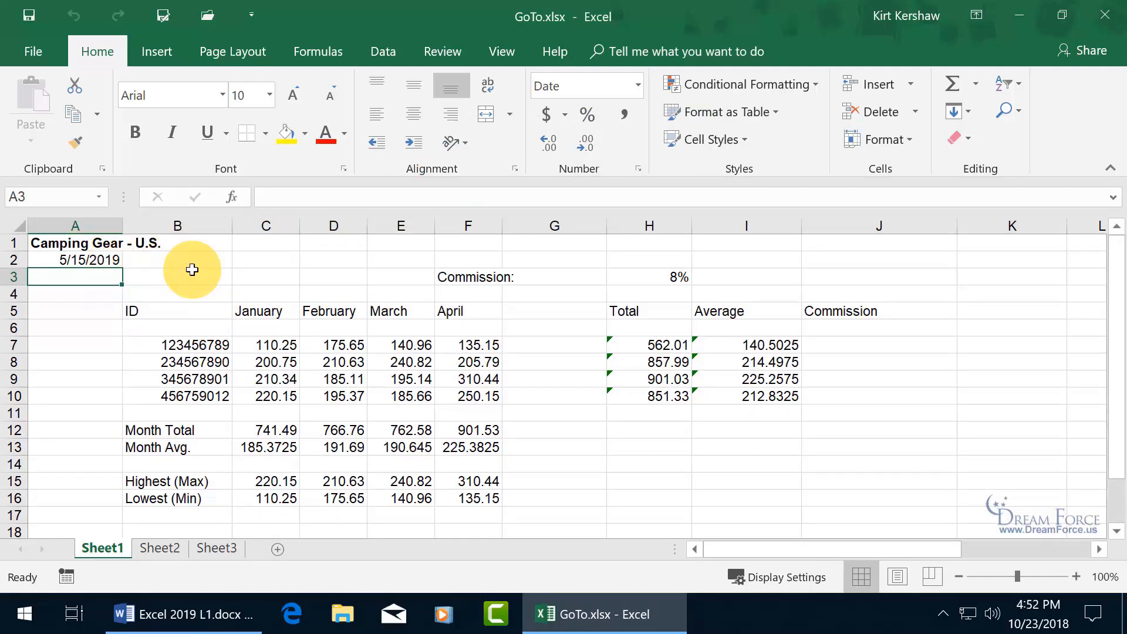
pyautogui.click(59, 195)
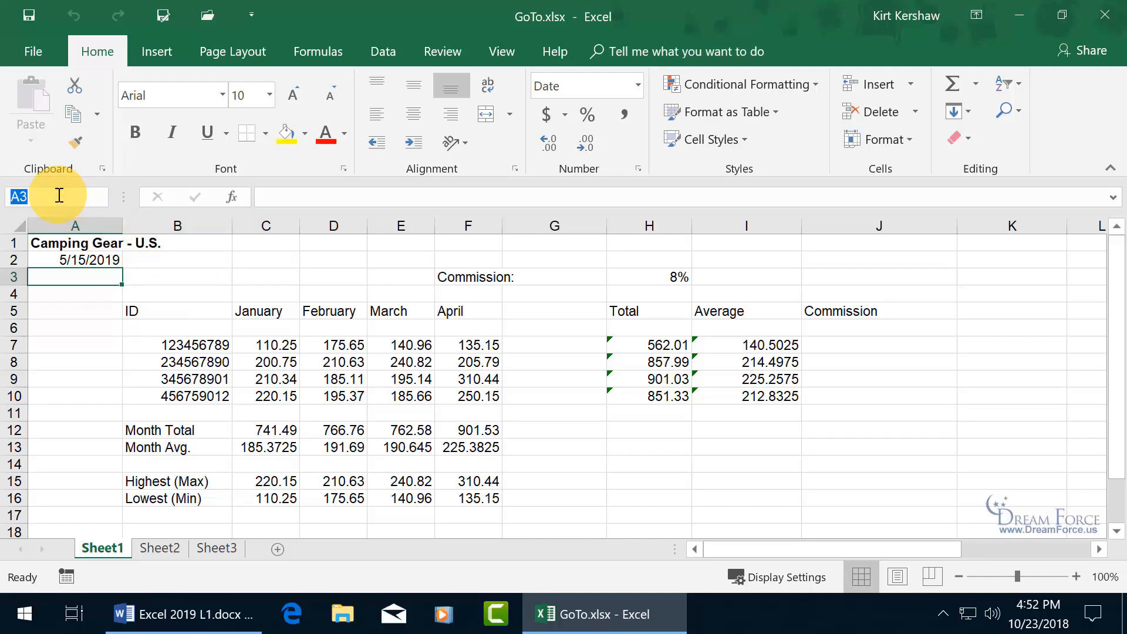
pyautogui.write('c3')
pyautogui.press('Return')
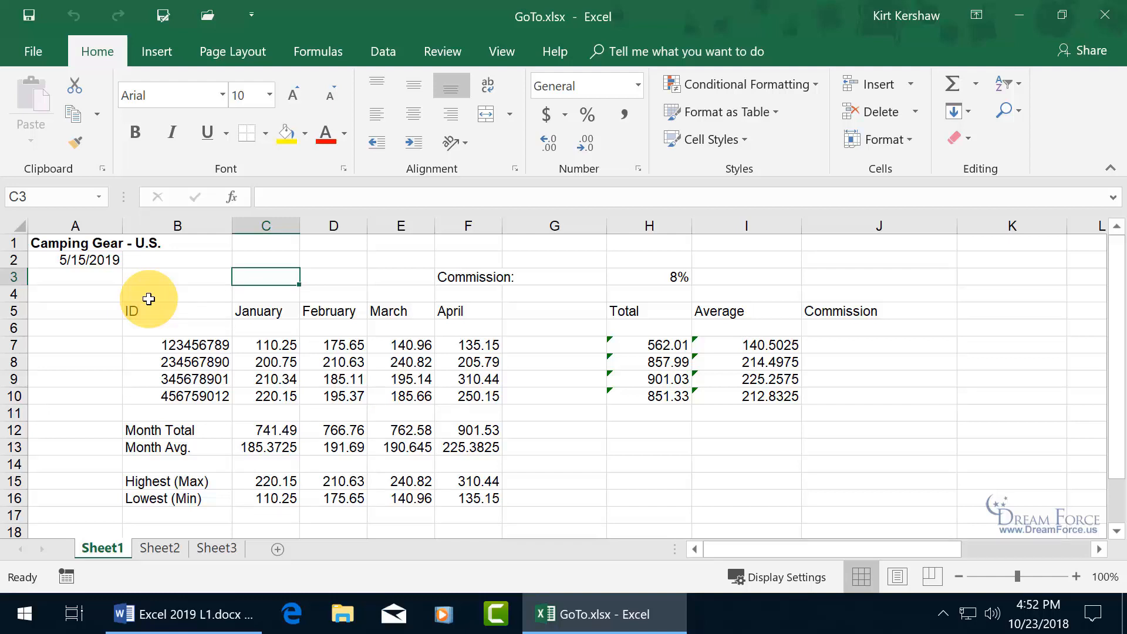
# - Jump back to $A$3 via Go To, then review the recent-cells list and cancel
pyautogui.hotkey('ctrl', 'g')
pyautogui.doubleClick(445, 175)
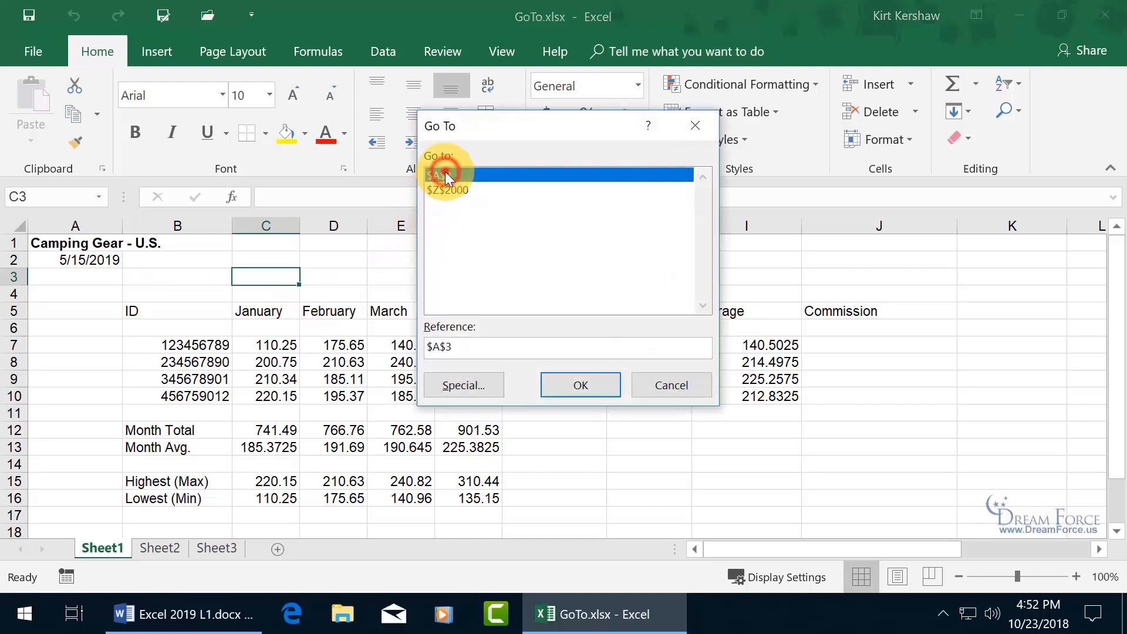
pyautogui.hotkey('ctrl', 'g')
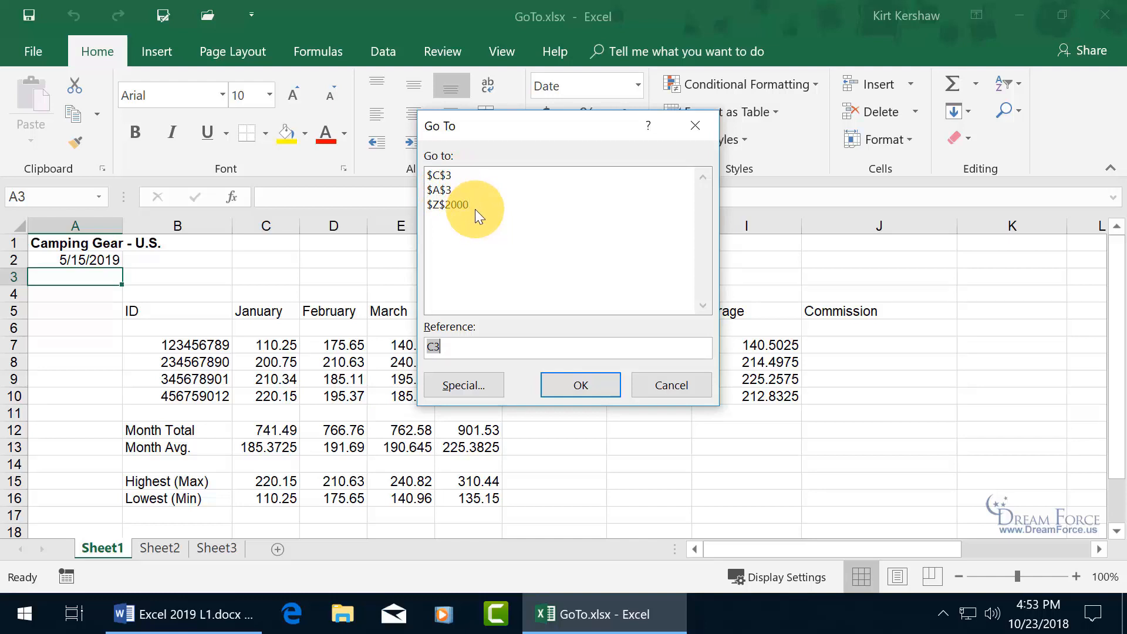
pyautogui.click(648, 383)
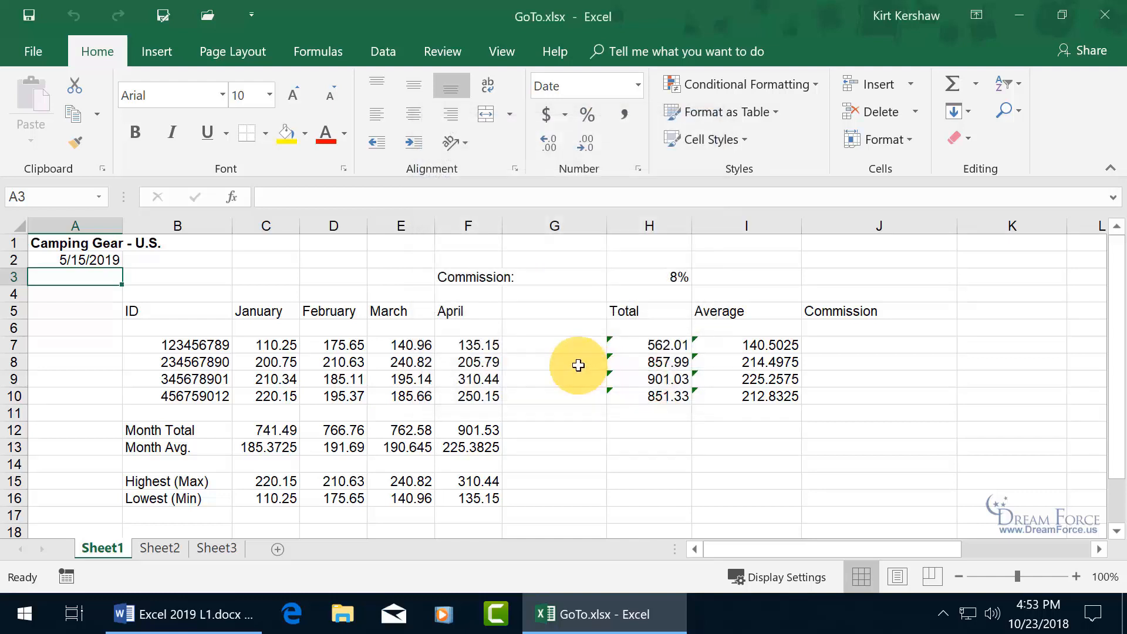
# - Select the Commission: cell F3 and name it Comm_1 in the Name Box
pyautogui.click(498, 277)
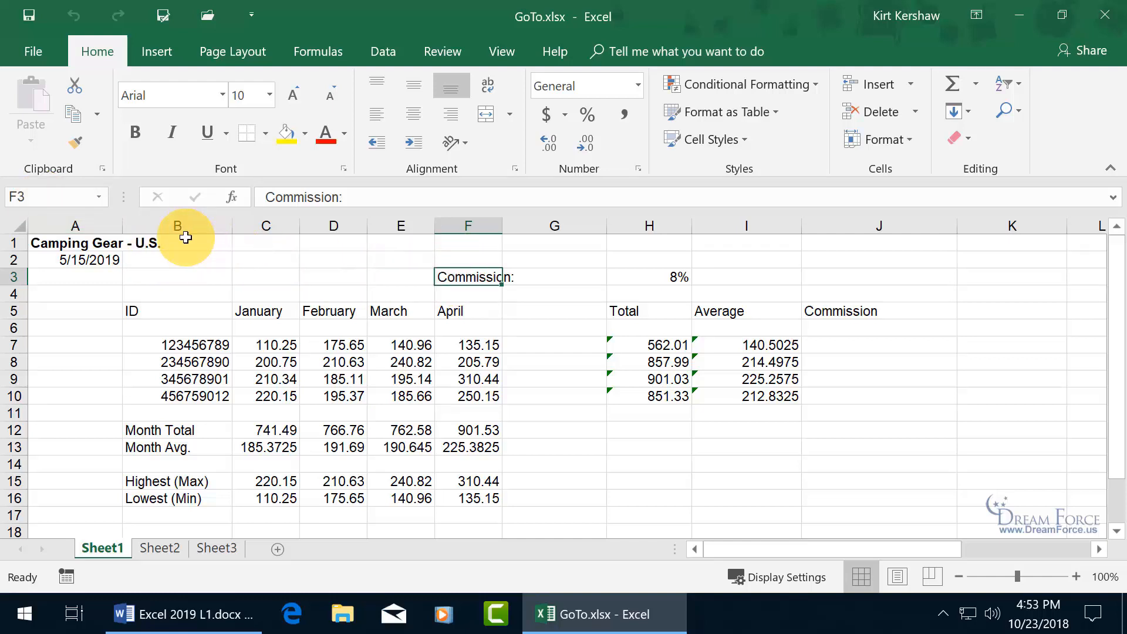
pyautogui.click(59, 198)
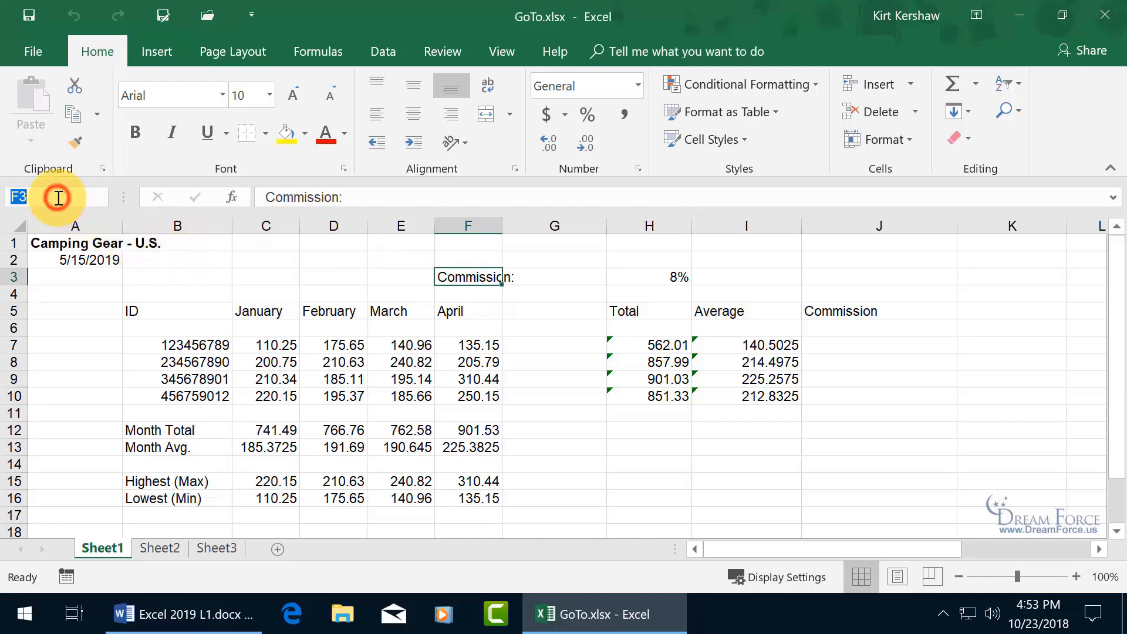
pyautogui.write('Comm_')
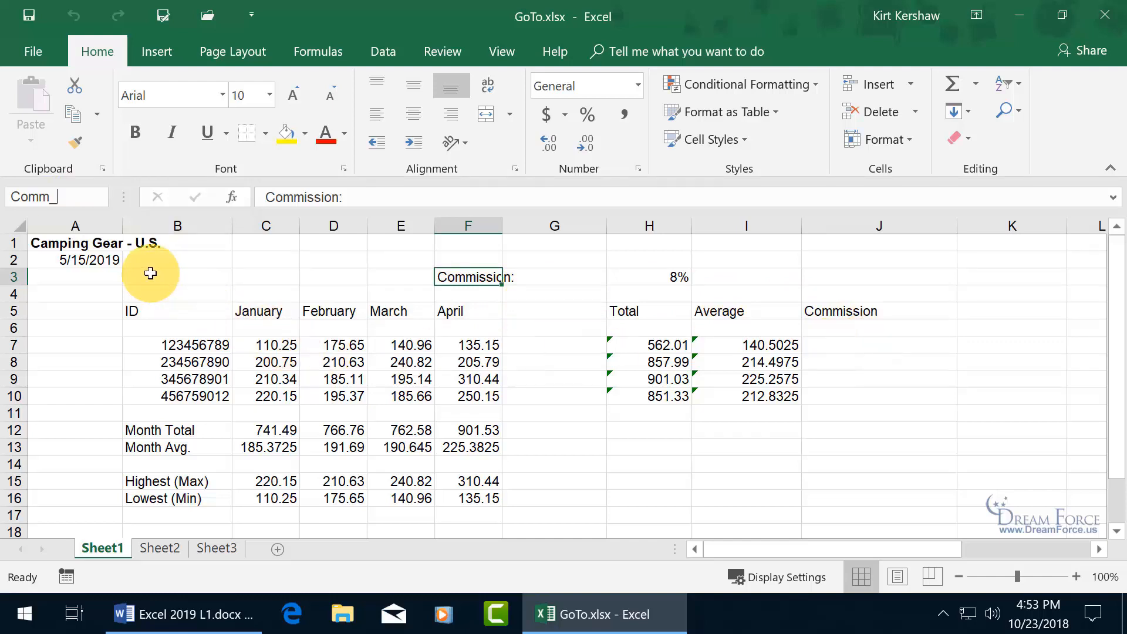
pyautogui.write('1')
pyautogui.press('Return')
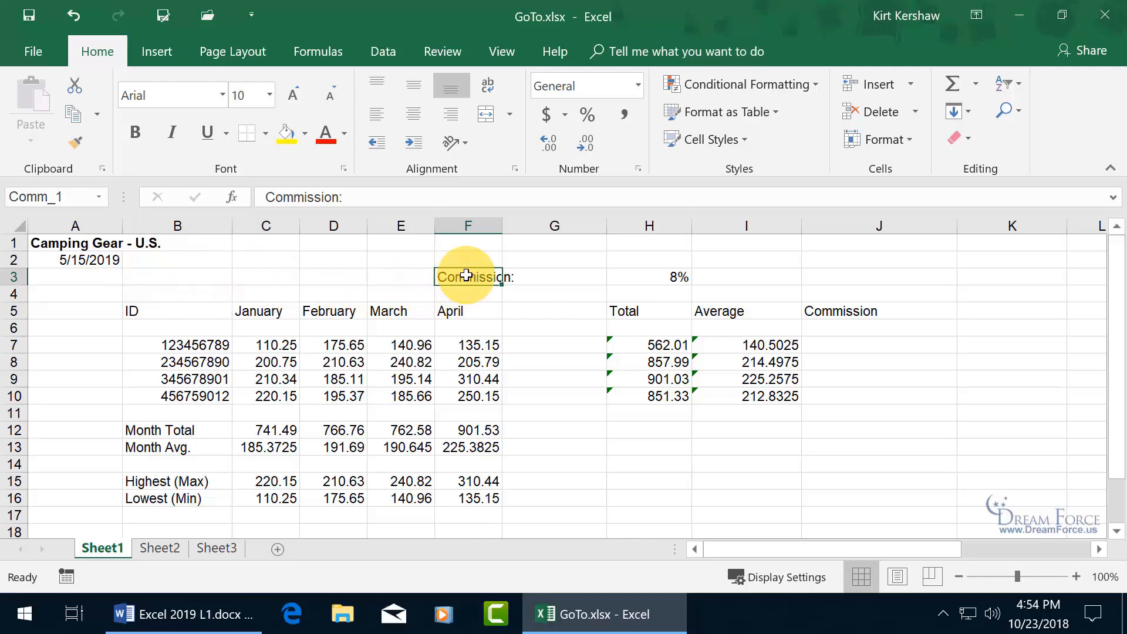
# - From C3, jump to Comm_1 by typing the name into the Name Box
pyautogui.click(267, 276)
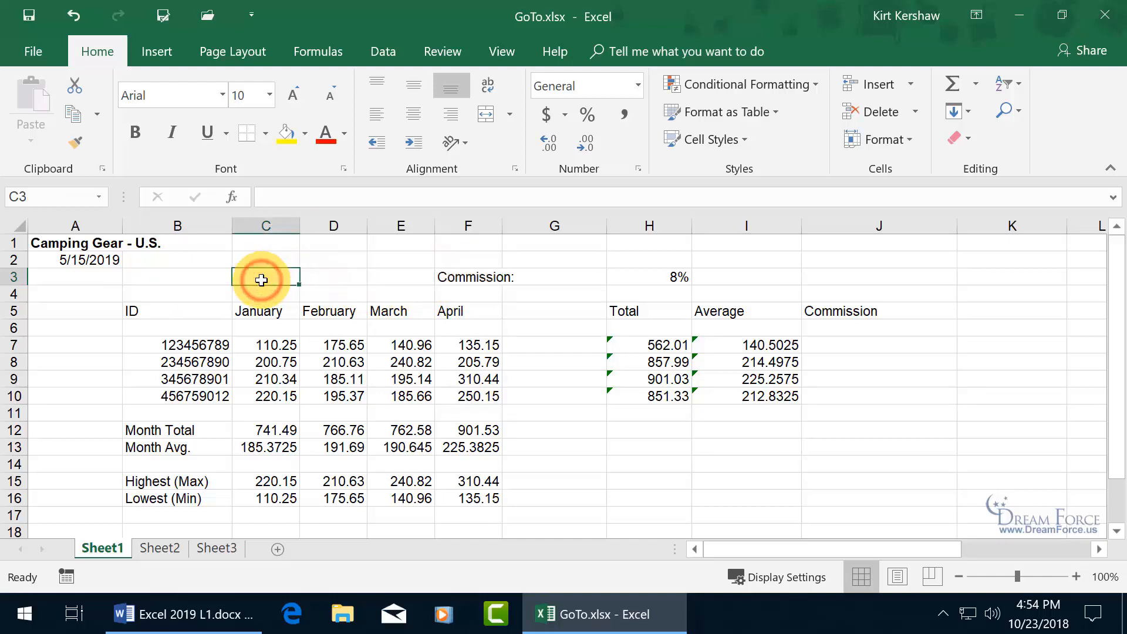
pyautogui.click(43, 198)
pyautogui.write('Comm_1')
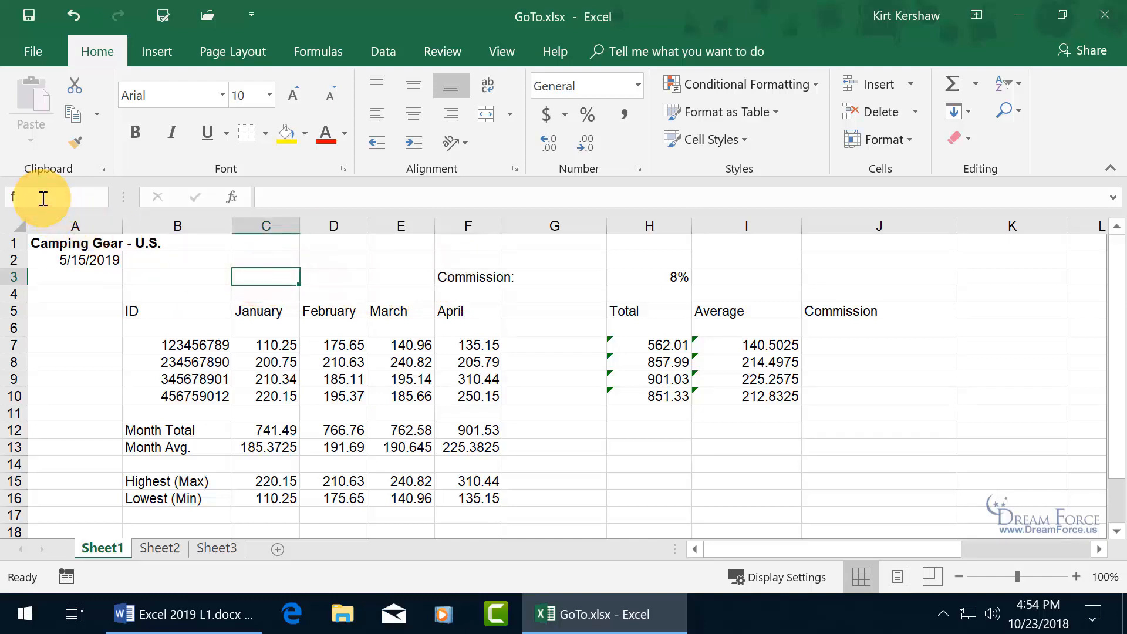
pyautogui.press('Return')
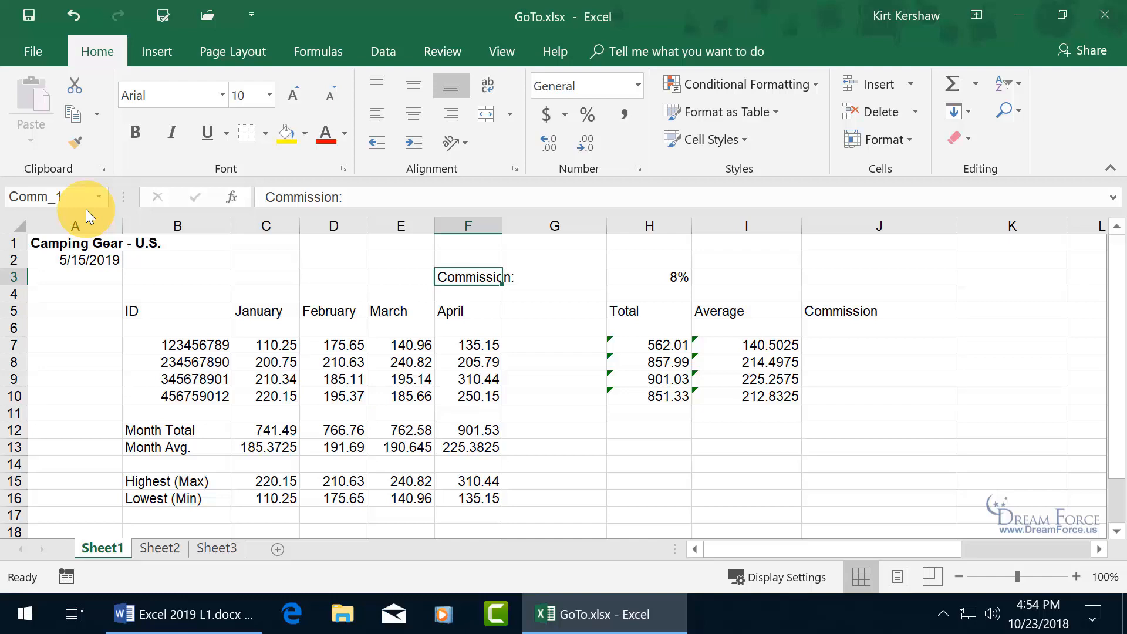
# - Jump to Comm_1 again from the Name Box list and from the Go To dialog
pyautogui.click(174, 293)
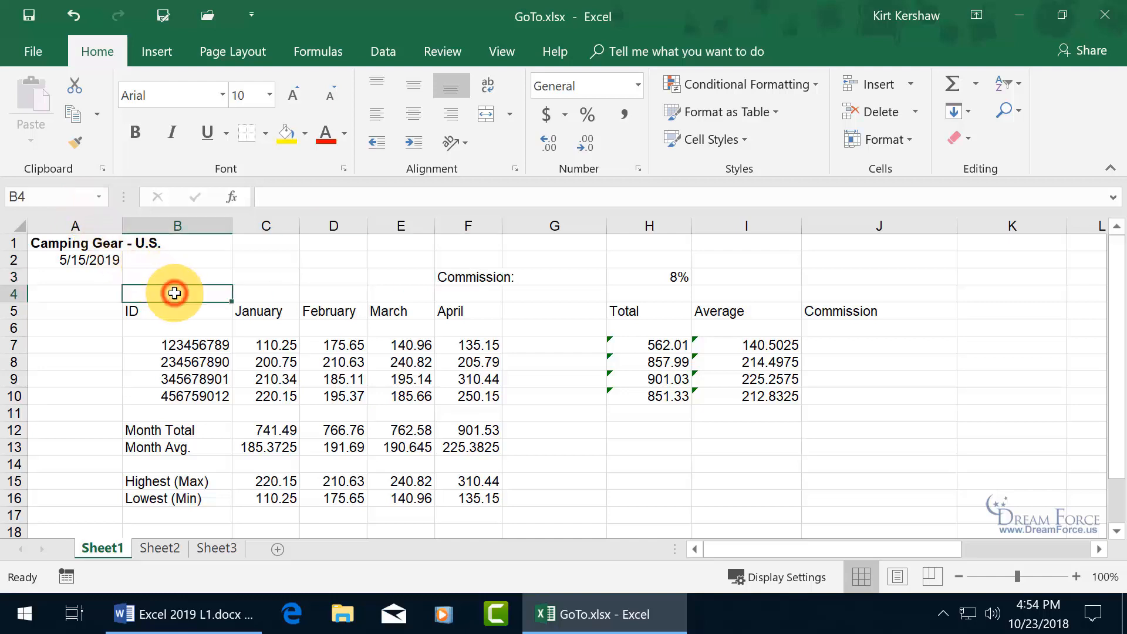
pyautogui.click(99, 197)
pyautogui.click(67, 216)
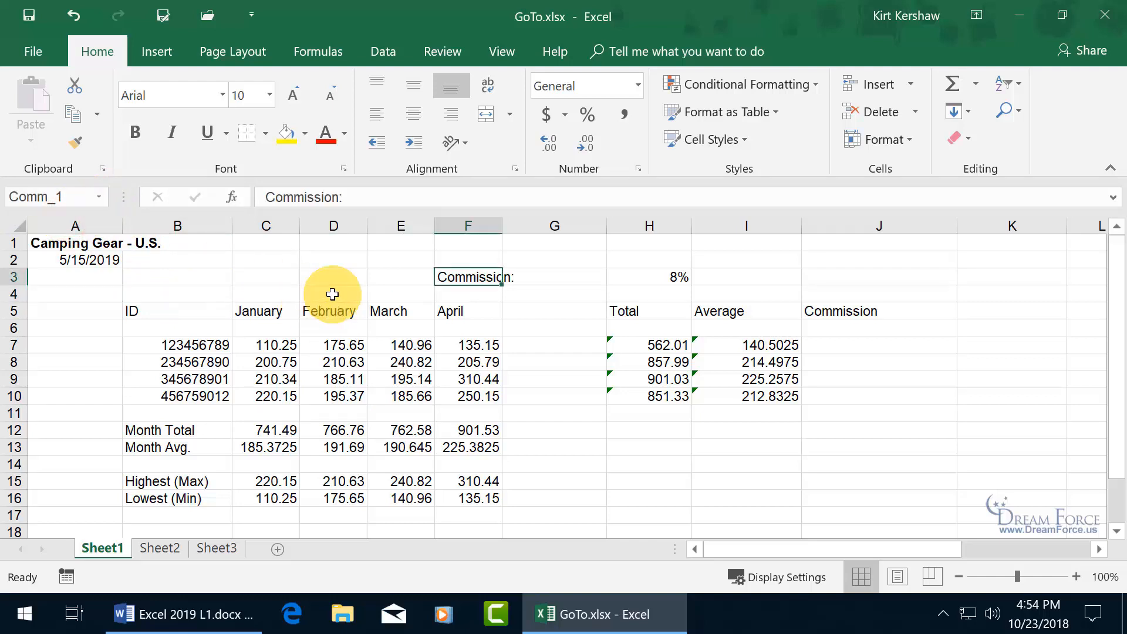
pyautogui.click(259, 356)
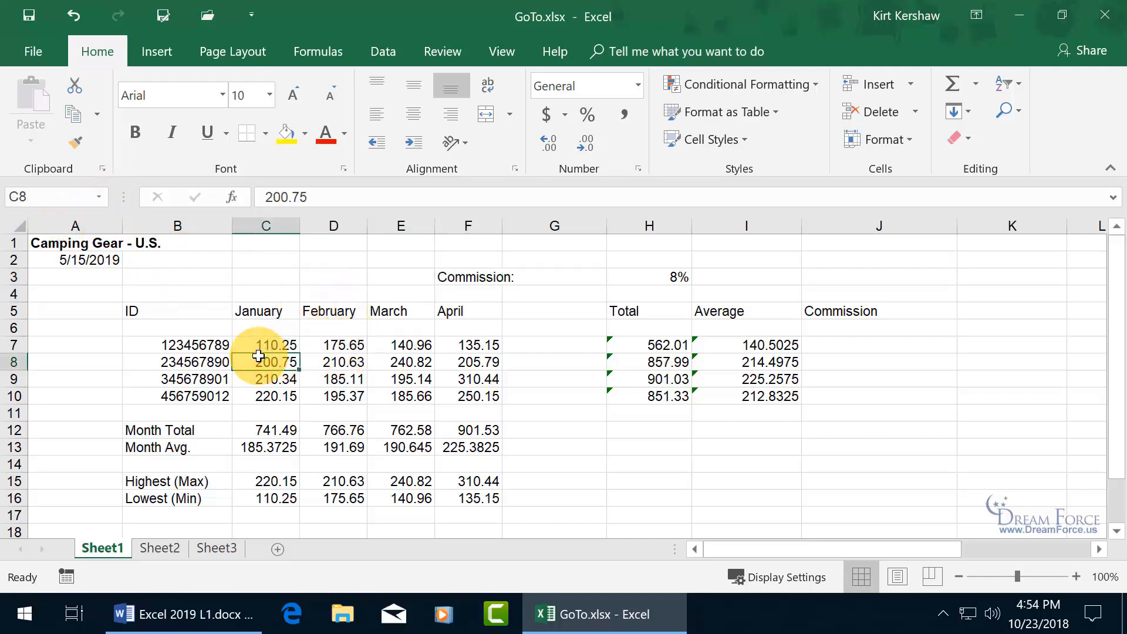
pyautogui.hotkey('ctrl', 'g')
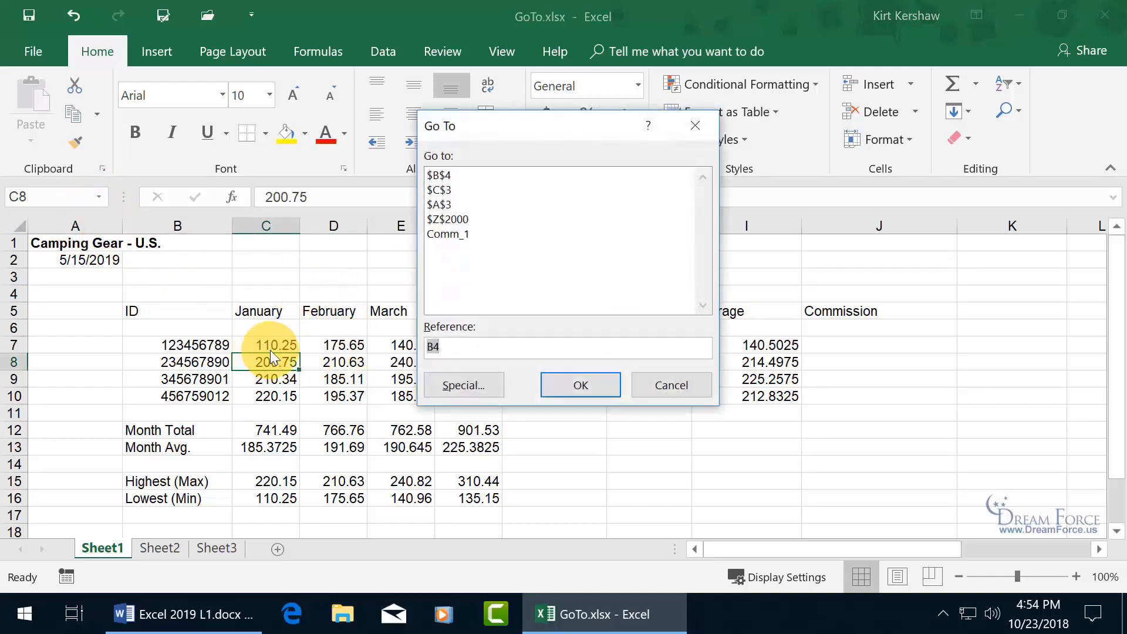
pyautogui.doubleClick(460, 234)
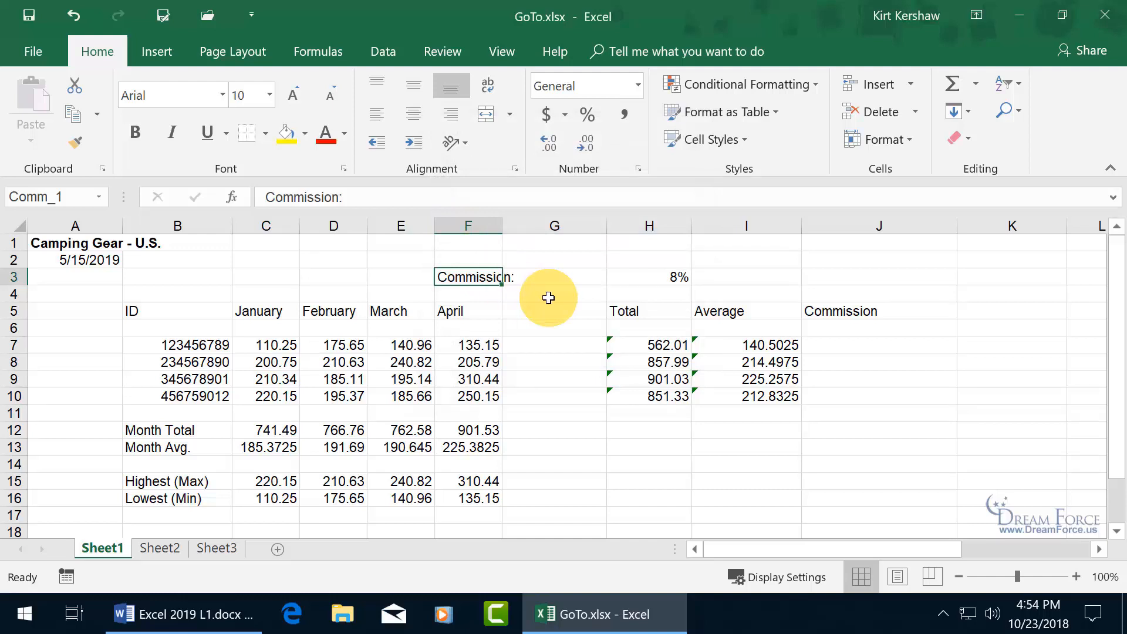
# - Save and close GoTo.xlsx, move its desktop icon to the centre, and reopen it
pyautogui.click(27, 16)
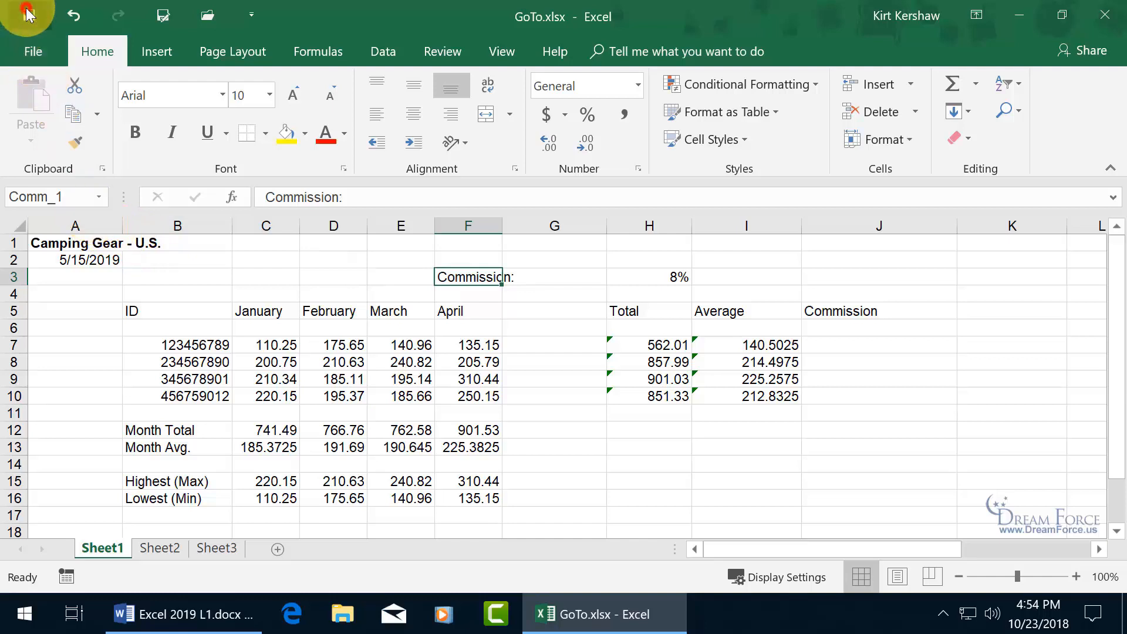
pyautogui.click(1103, 21)
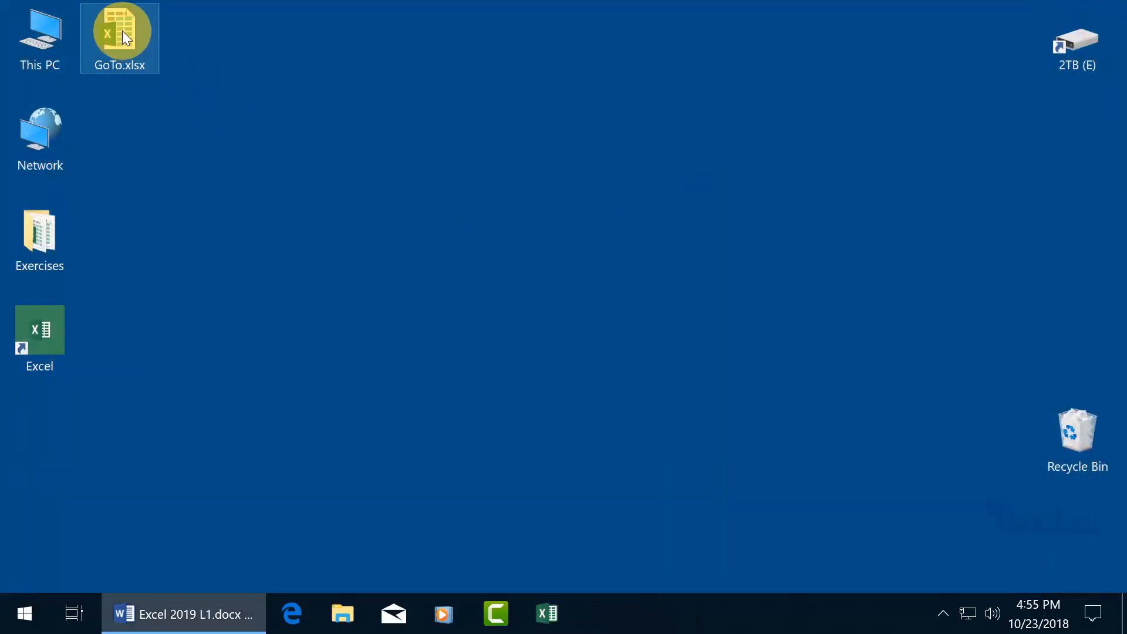
pyautogui.moveTo(120, 32); pyautogui.dragTo(480, 289)
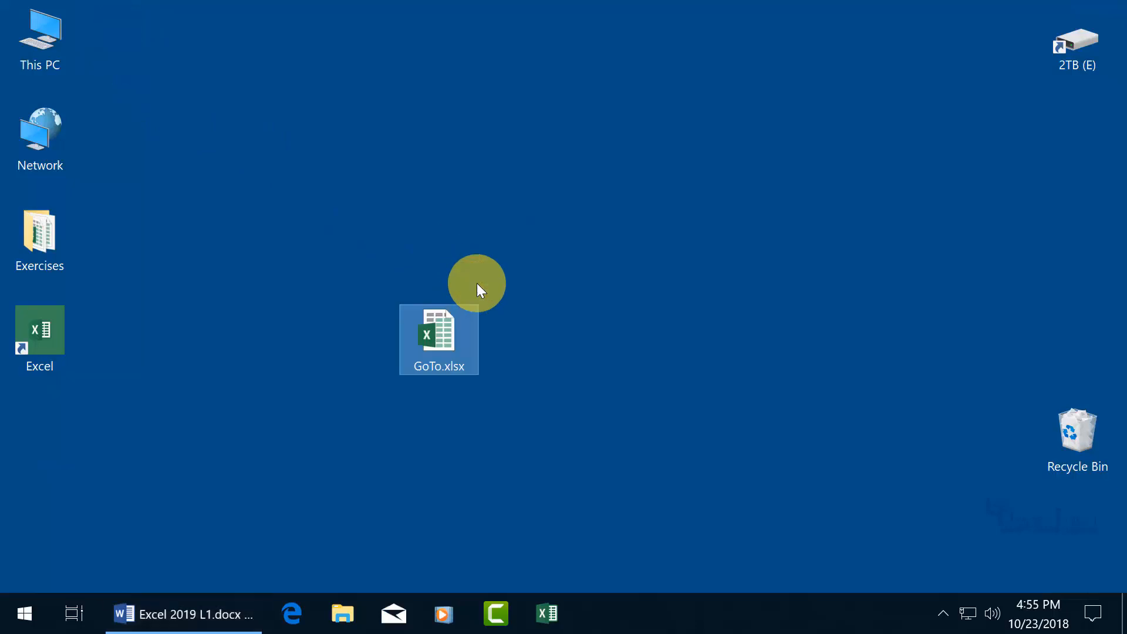
pyautogui.doubleClick(445, 329)
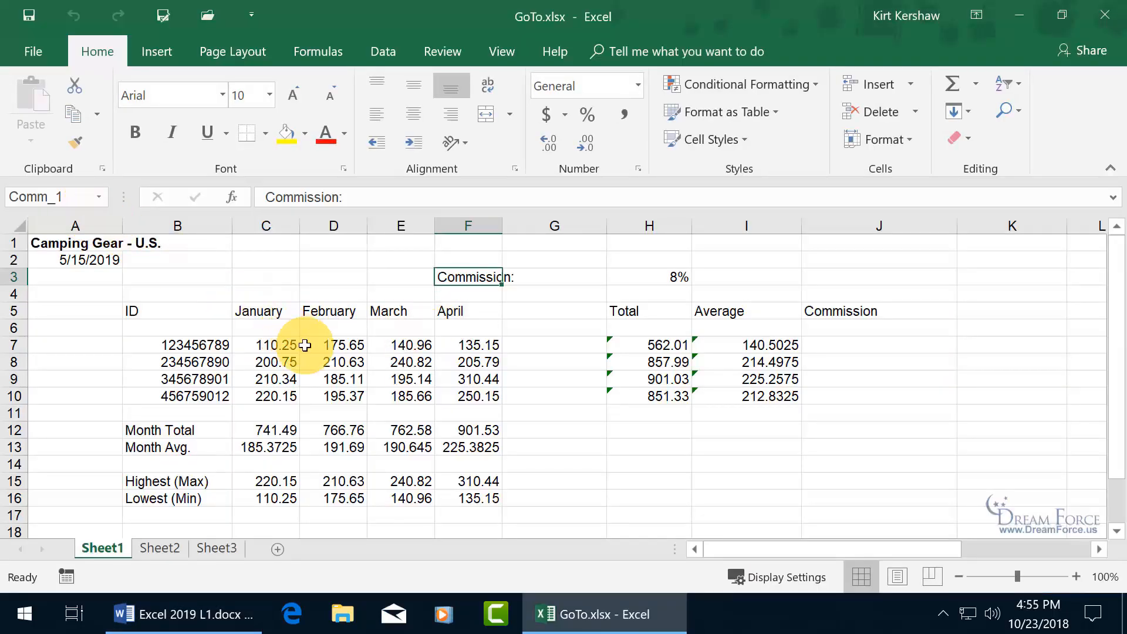
# - From E9, check that Go To lists only Comm_1, cancel, and close the workbook
pyautogui.click(388, 379)
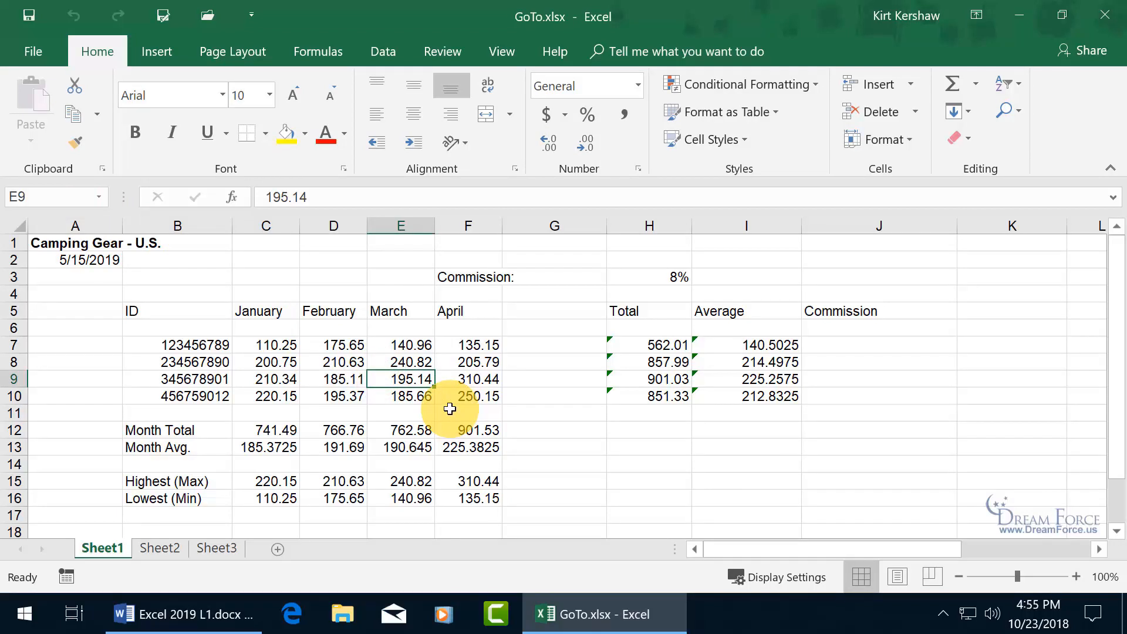
pyautogui.press('F5')
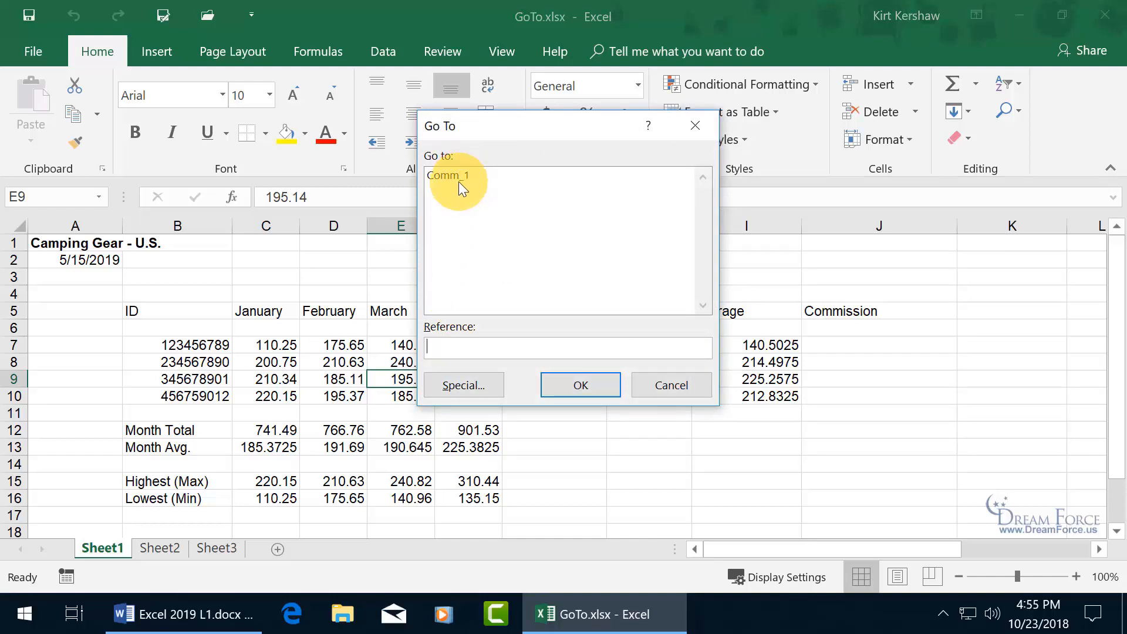
pyautogui.click(667, 385)
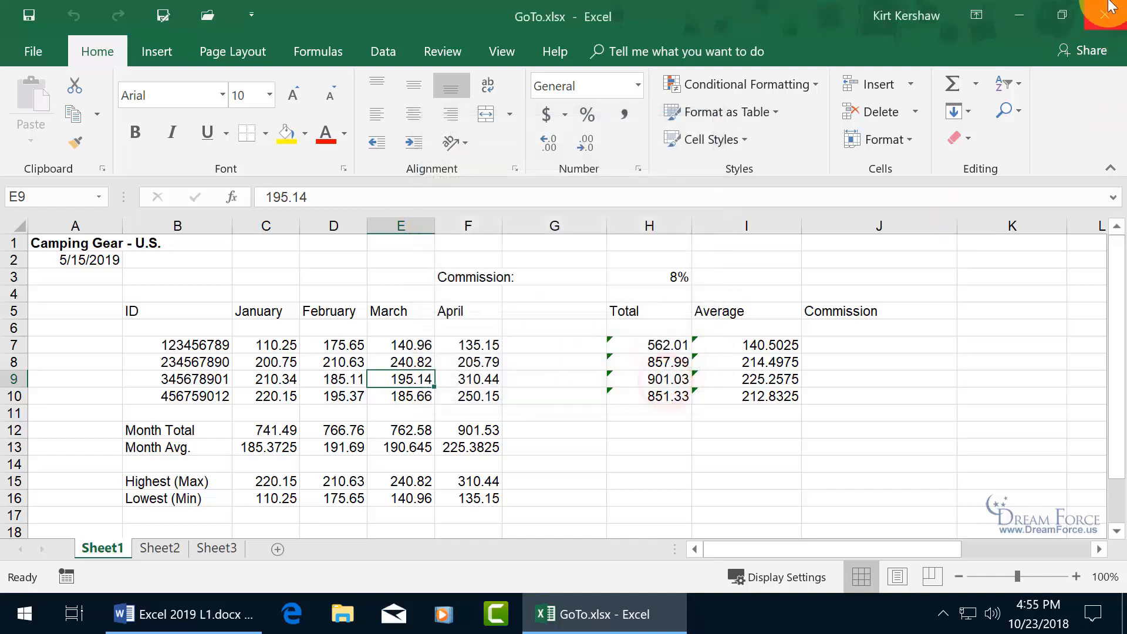
pyautogui.click(1106, 14)
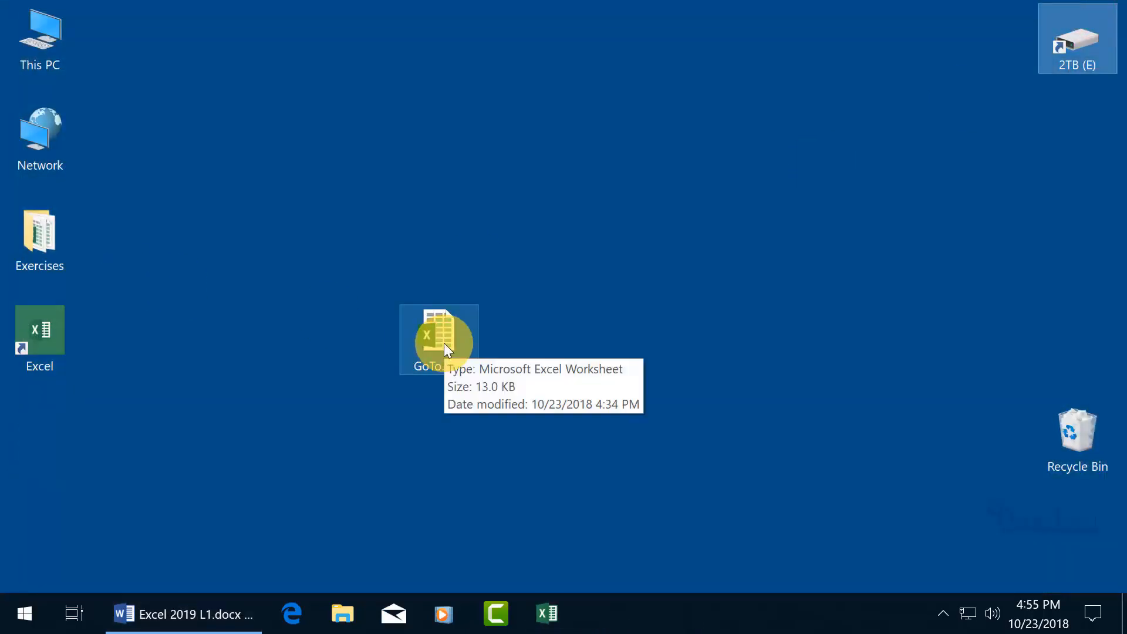
# - Reopen GoTo.xlsx from the desktop and open Go To Special from the F5 dialog
pyautogui.doubleClick(444, 343)
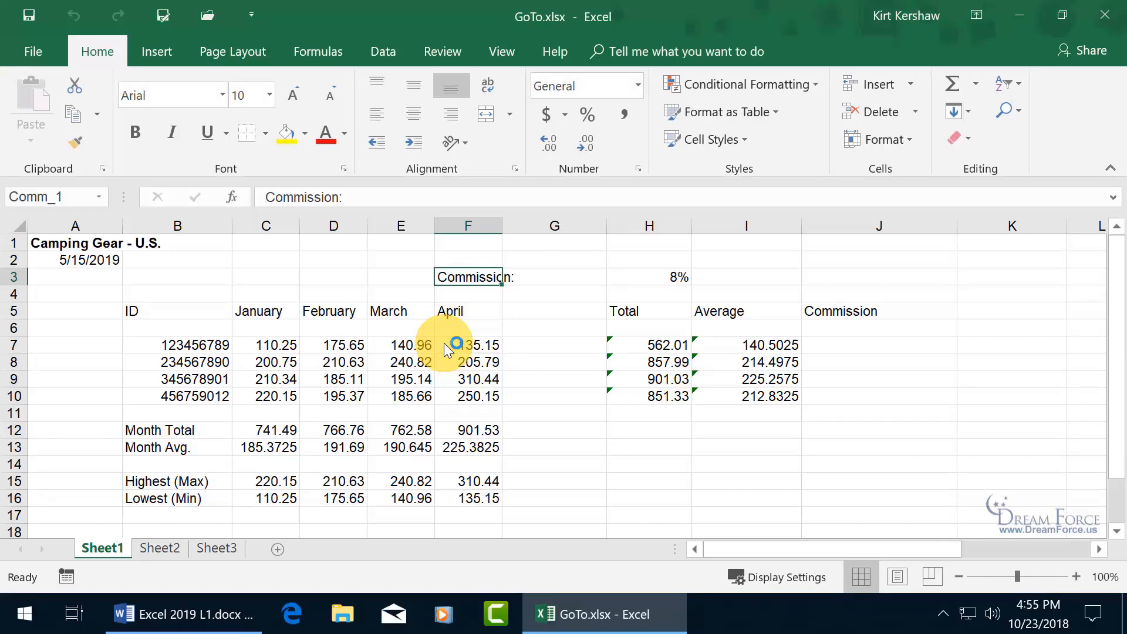
pyautogui.press('F5')
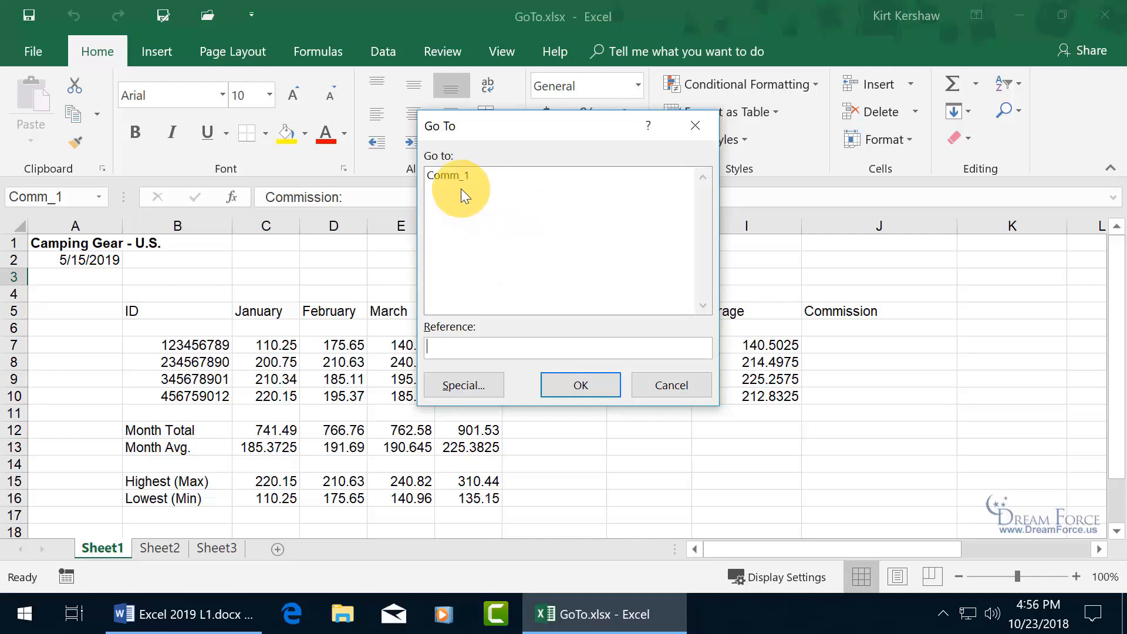
pyautogui.click(469, 382)
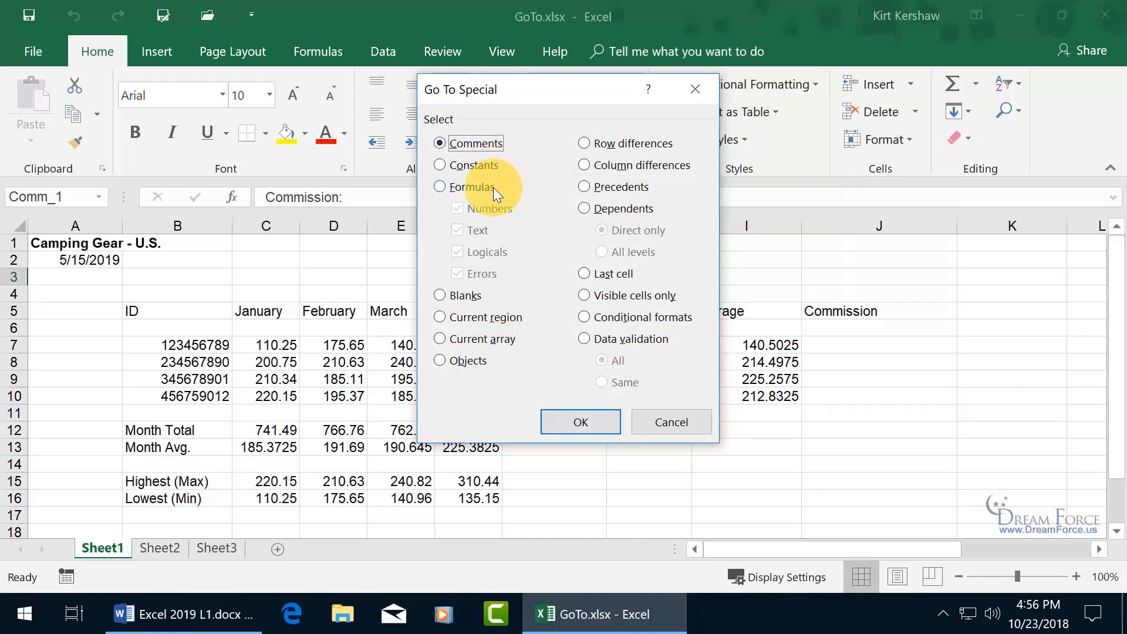
# - Choose Formulas in Go To Special to select all 24 formula cells
pyautogui.click(439, 188)
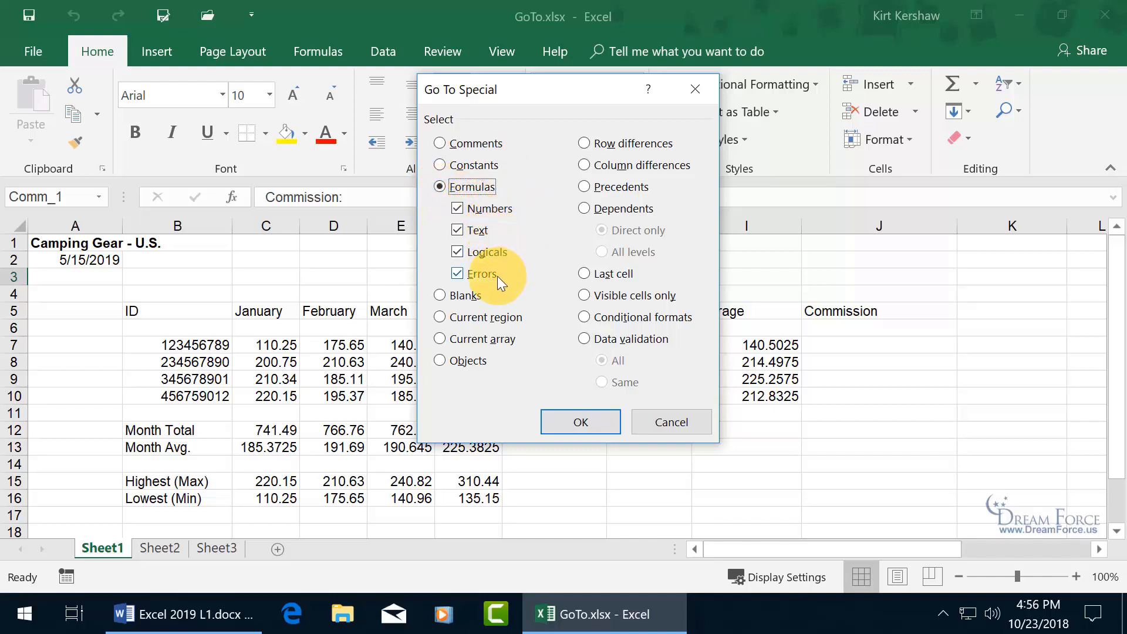
pyautogui.click(583, 422)
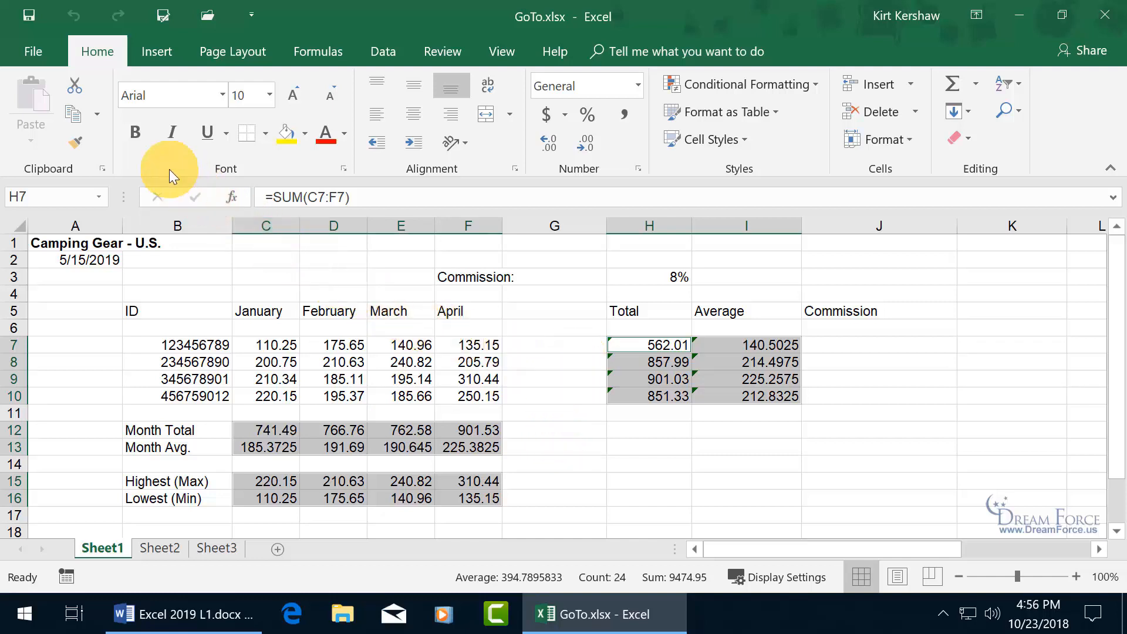
# - Bold the selected formula cells, then toggle formula view on to review them and back off
pyautogui.click(137, 133)
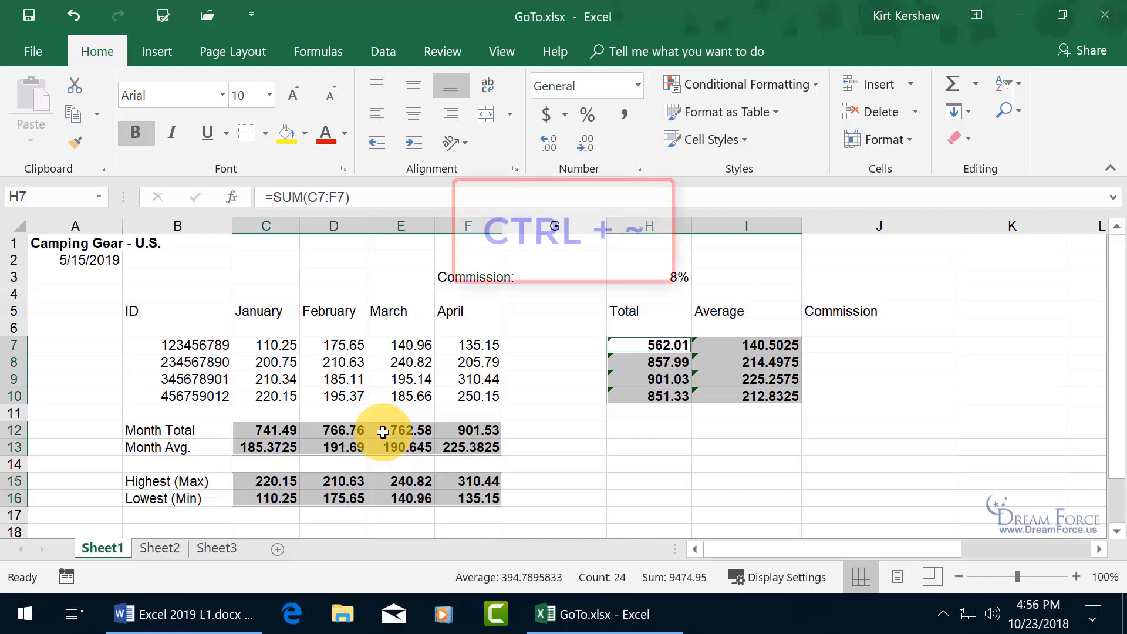
pyautogui.hotkey('ctrl', '`')
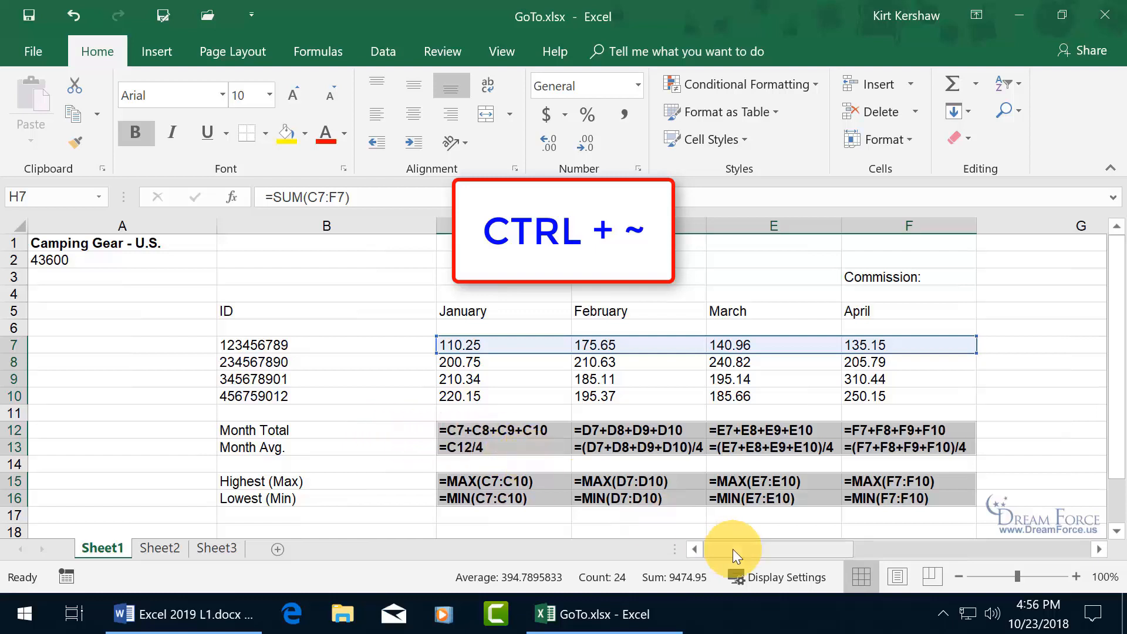
pyautogui.moveTo(756, 554); pyautogui.dragTo(798, 553)
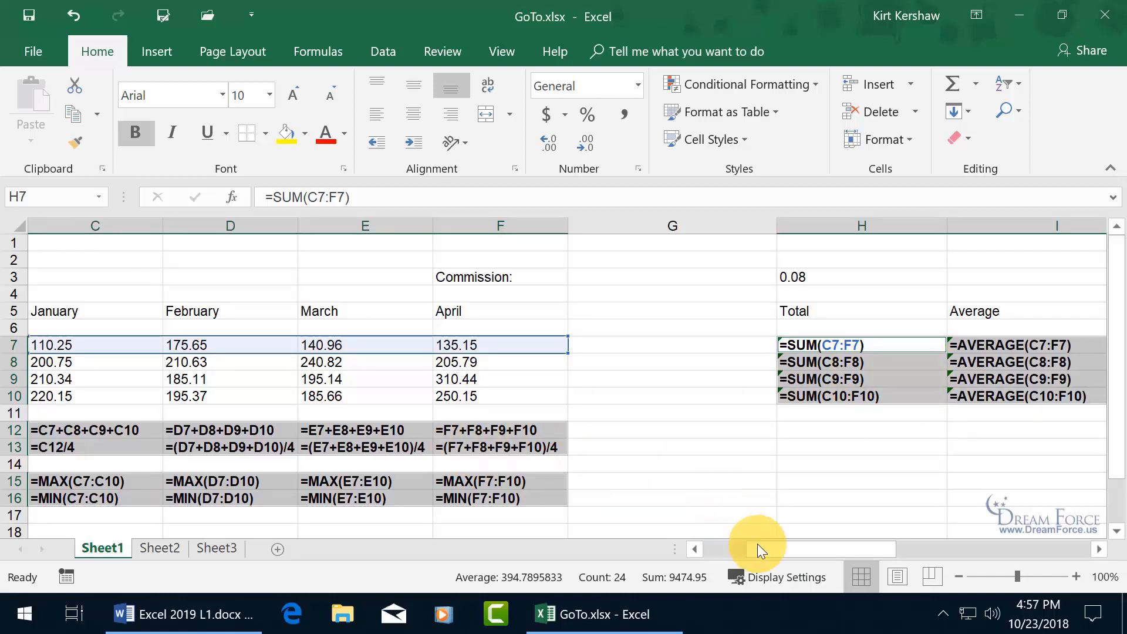
pyautogui.moveTo(758, 548); pyautogui.dragTo(755, 549)
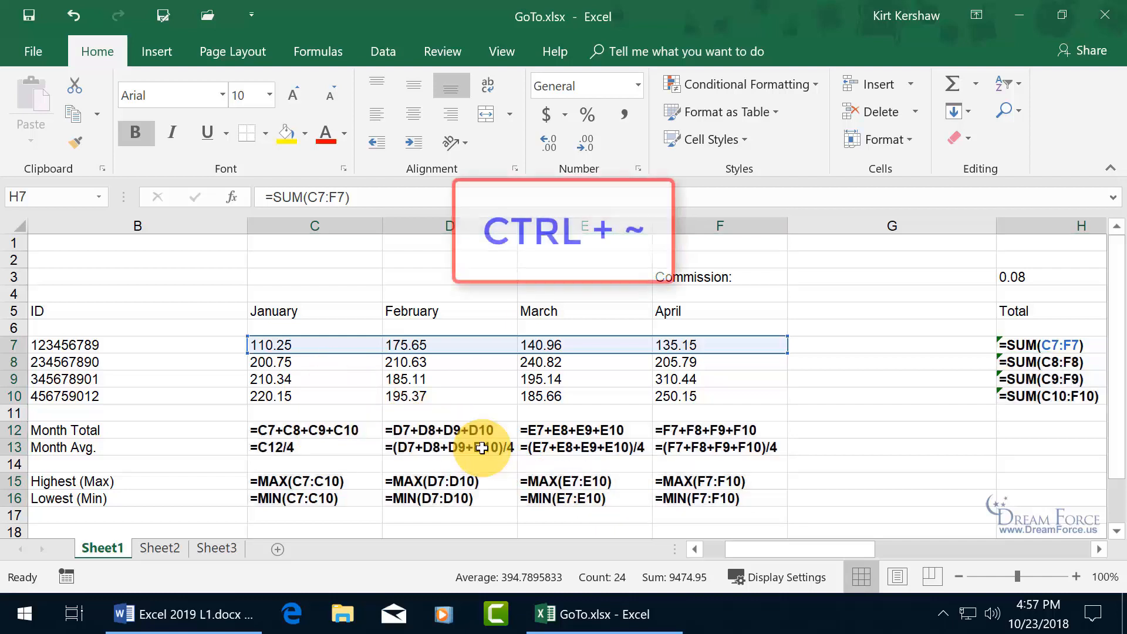
pyautogui.hotkey('ctrl', '`')
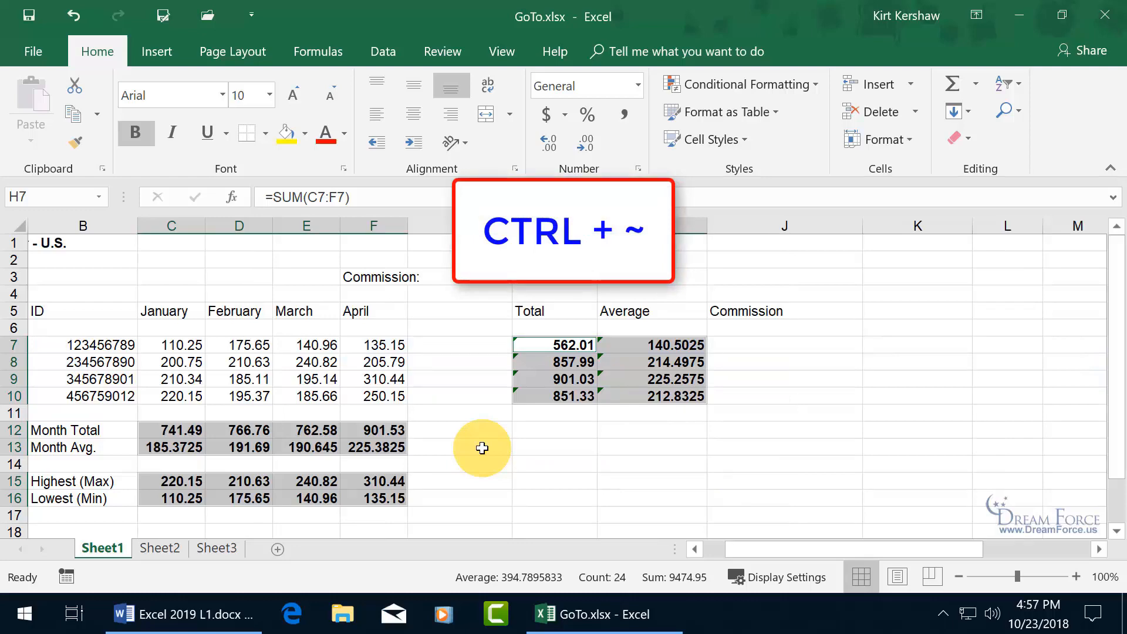
pyautogui.moveTo(762, 548); pyautogui.dragTo(731, 552)
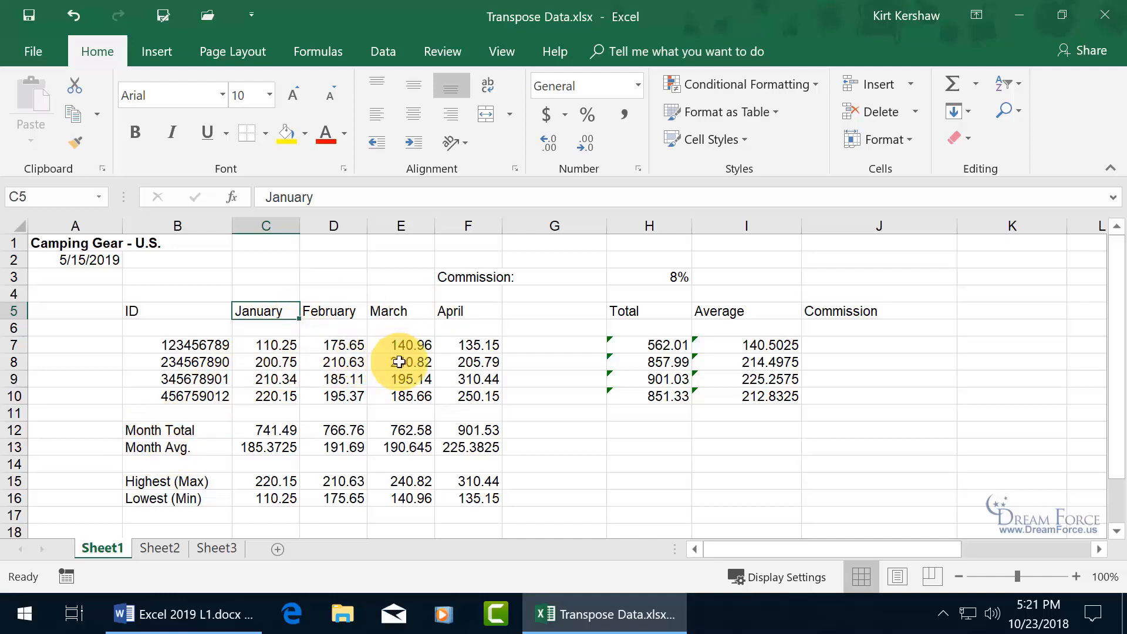
# - Copy the month data C5:F10 and paste it transposed at H16
pyautogui.moveTo(264, 312); pyautogui.dragTo(486, 398)
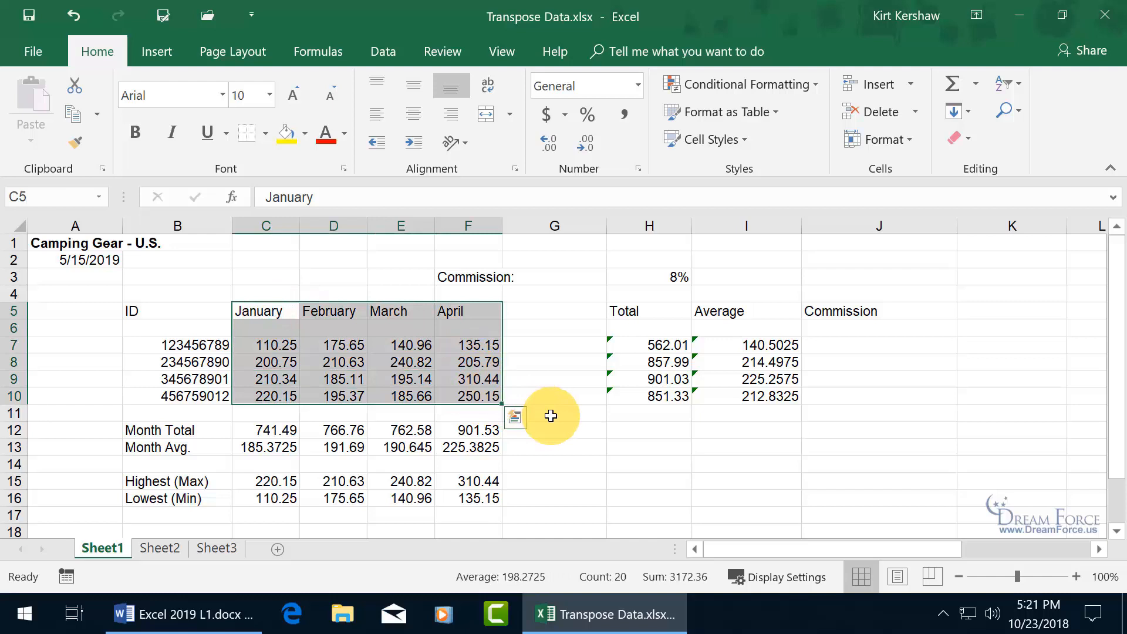
pyautogui.hotkey('ctrl', 'c')
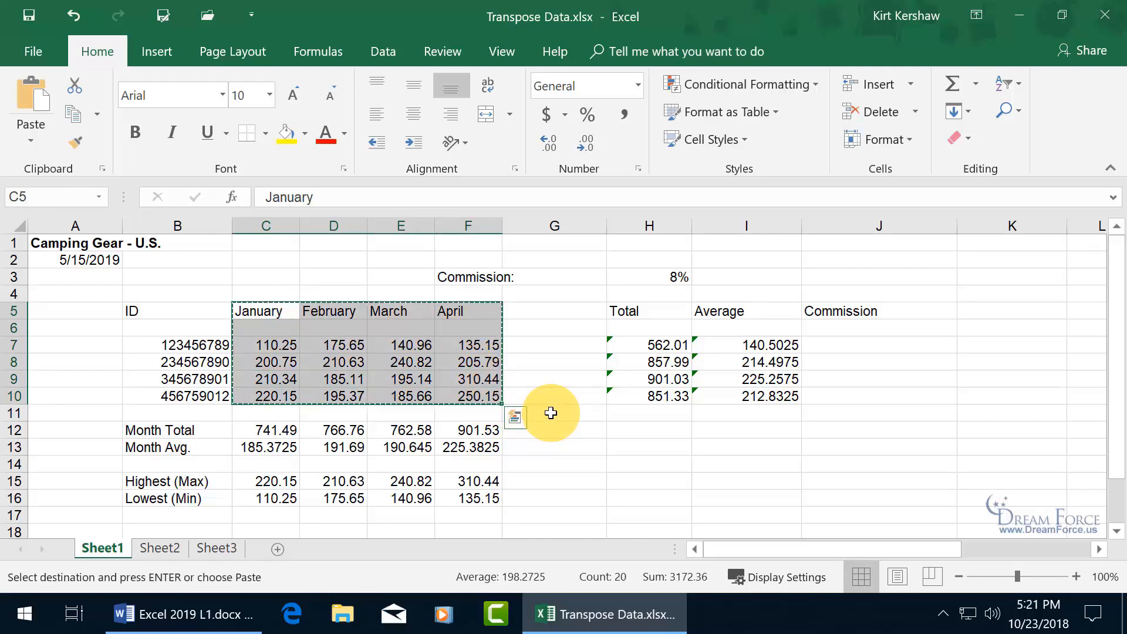
pyautogui.scroll(-1, 630, 439)
pyautogui.scroll(-1, 630, 438)
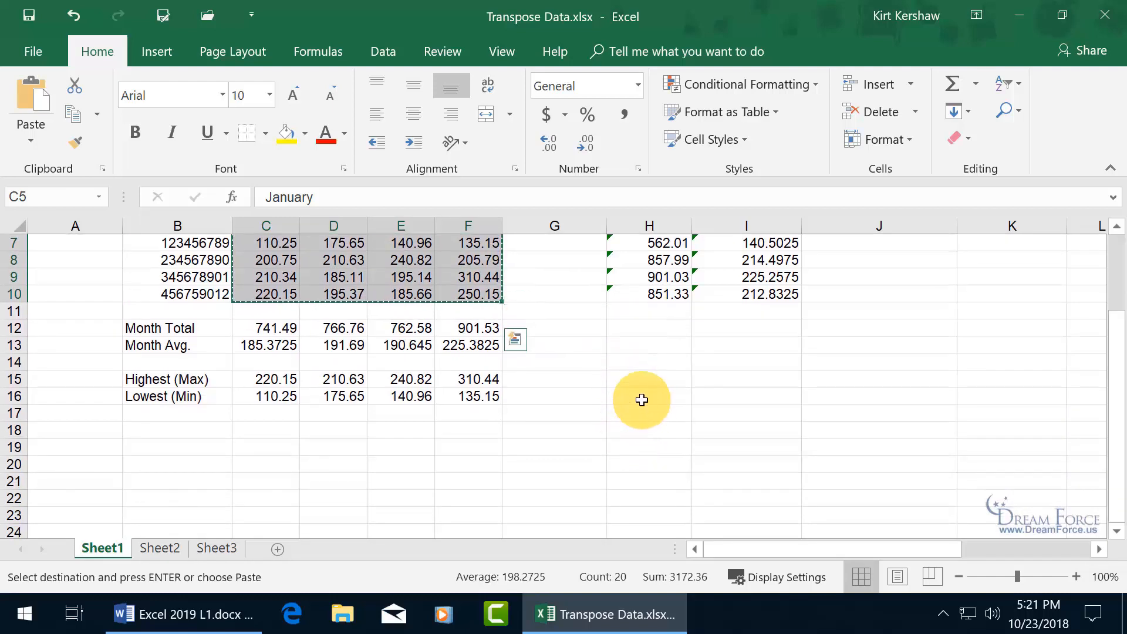
pyautogui.click(643, 397)
pyautogui.scroll(1, 643, 398)
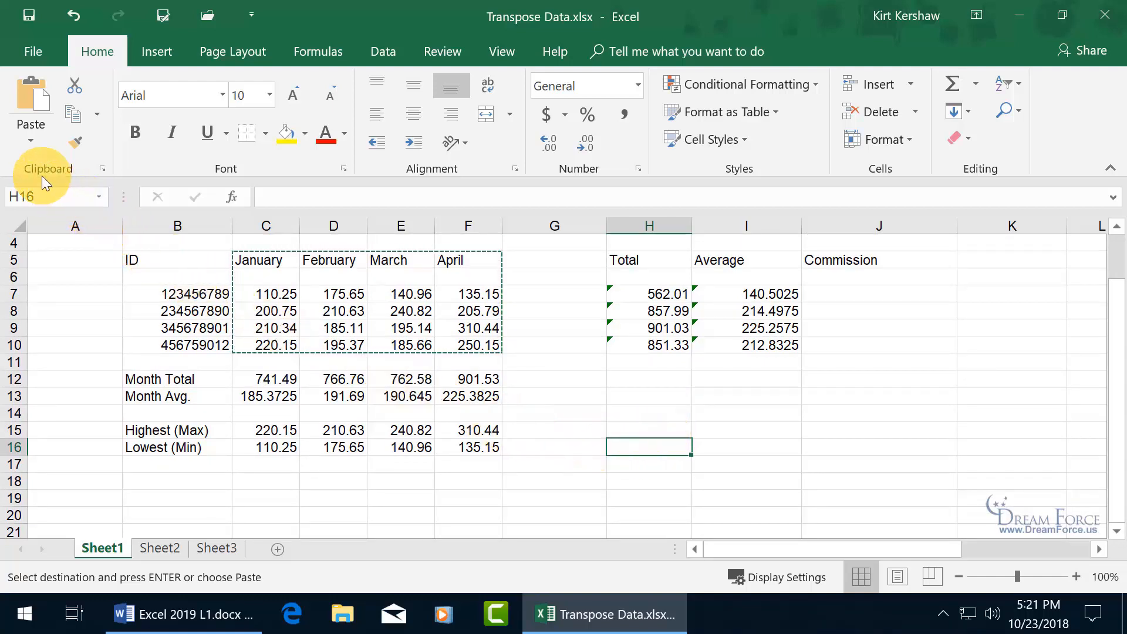
pyautogui.click(35, 140)
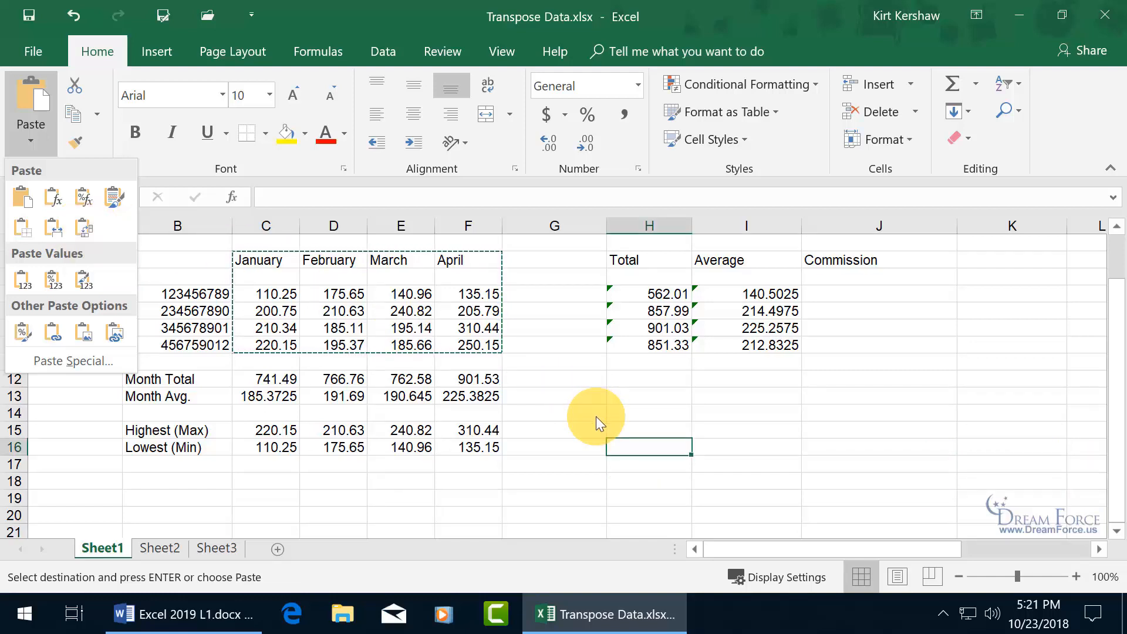
pyautogui.rightClick(629, 445)
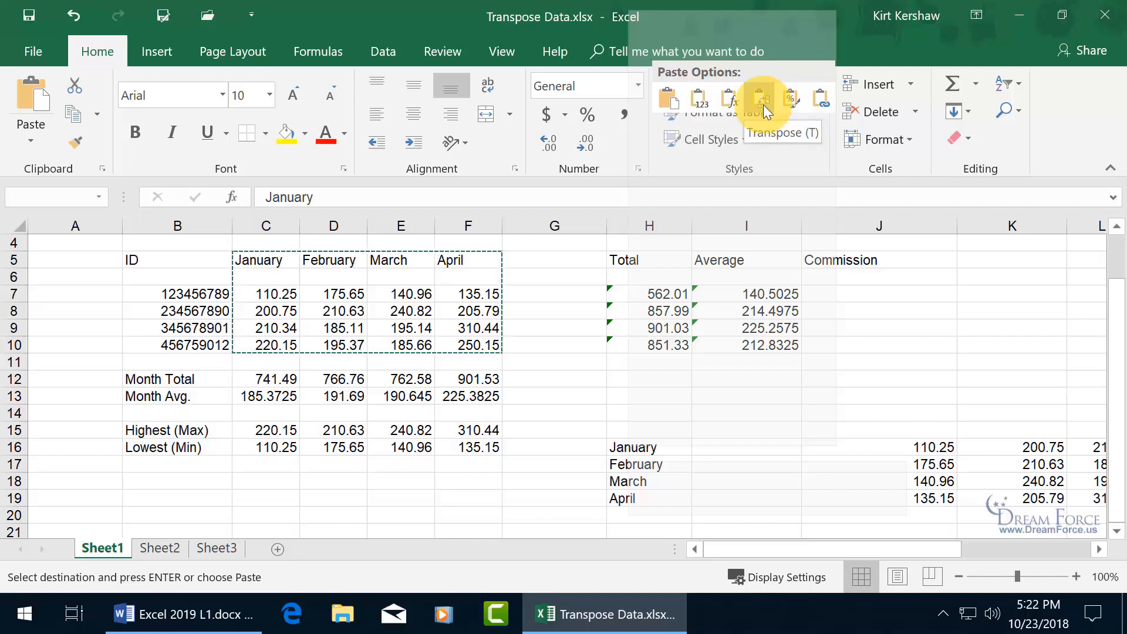
pyautogui.click(763, 105)
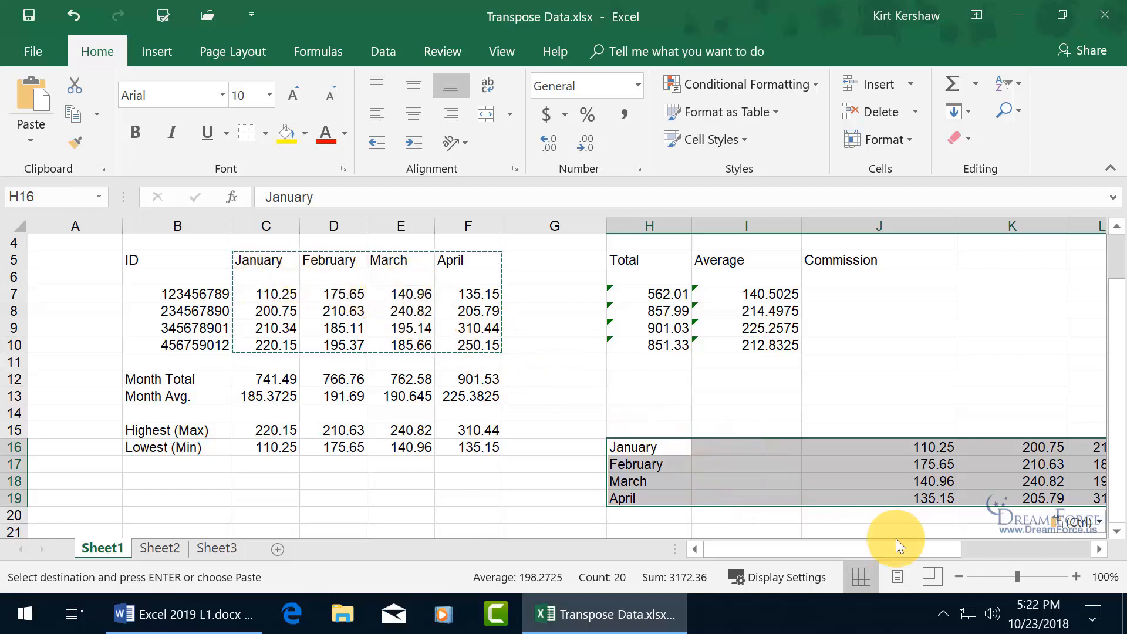
# - Copy the transposed January–April block from H16 and select C21
pyautogui.moveTo(899, 548); pyautogui.dragTo(852, 537)
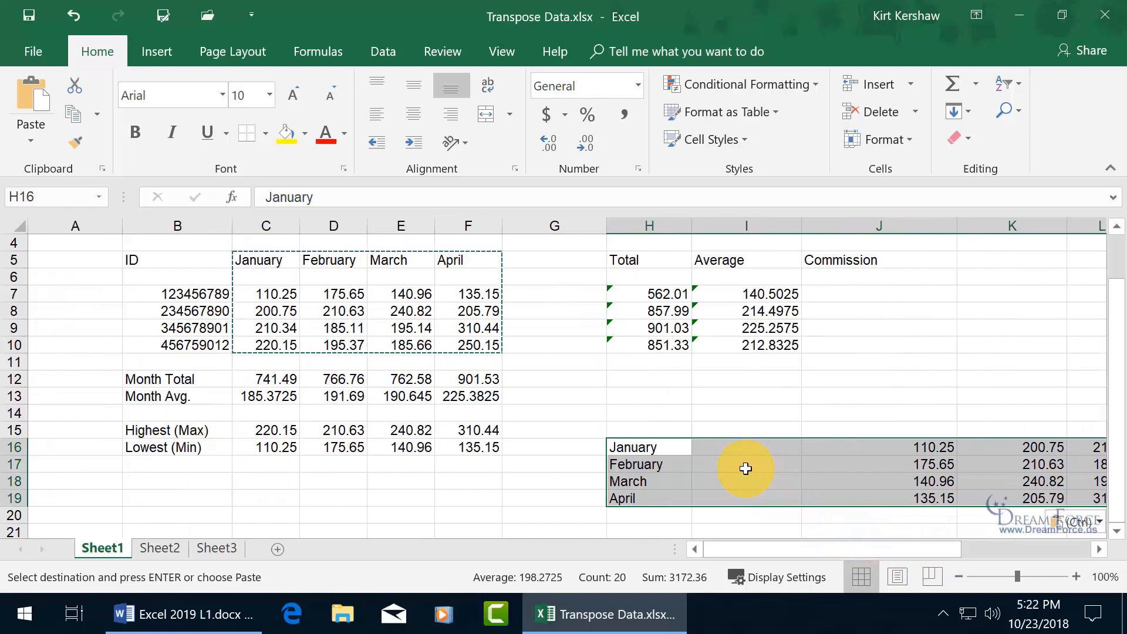
pyautogui.hotkey('ctrl', 'c')
pyautogui.scroll(-2, 498, 470)
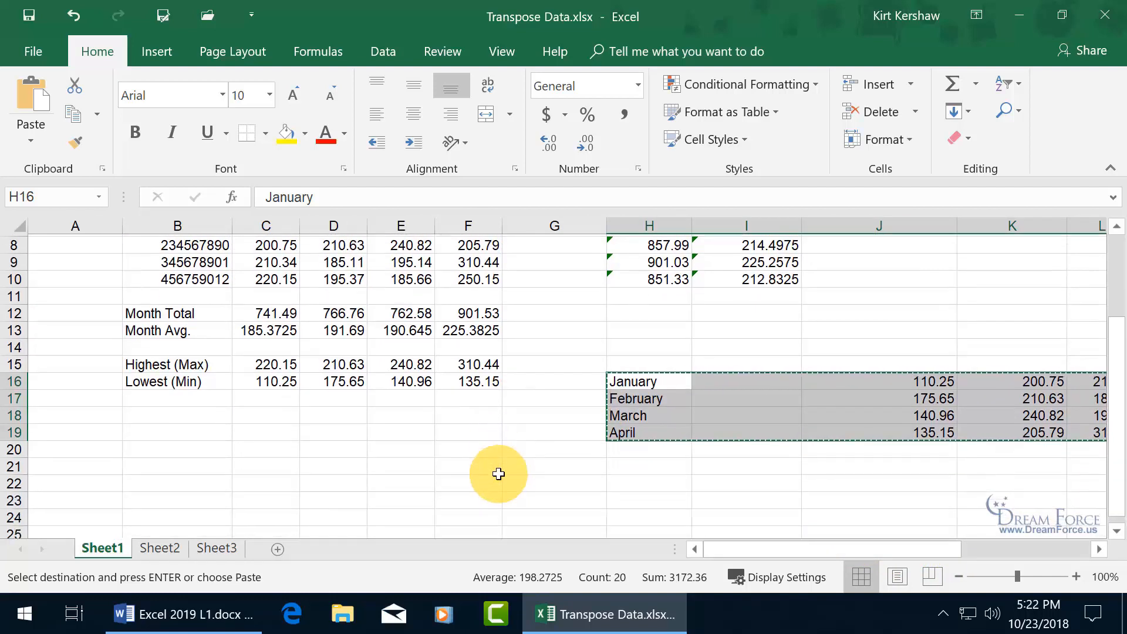
pyautogui.scroll(-1, 498, 474)
pyautogui.click(278, 430)
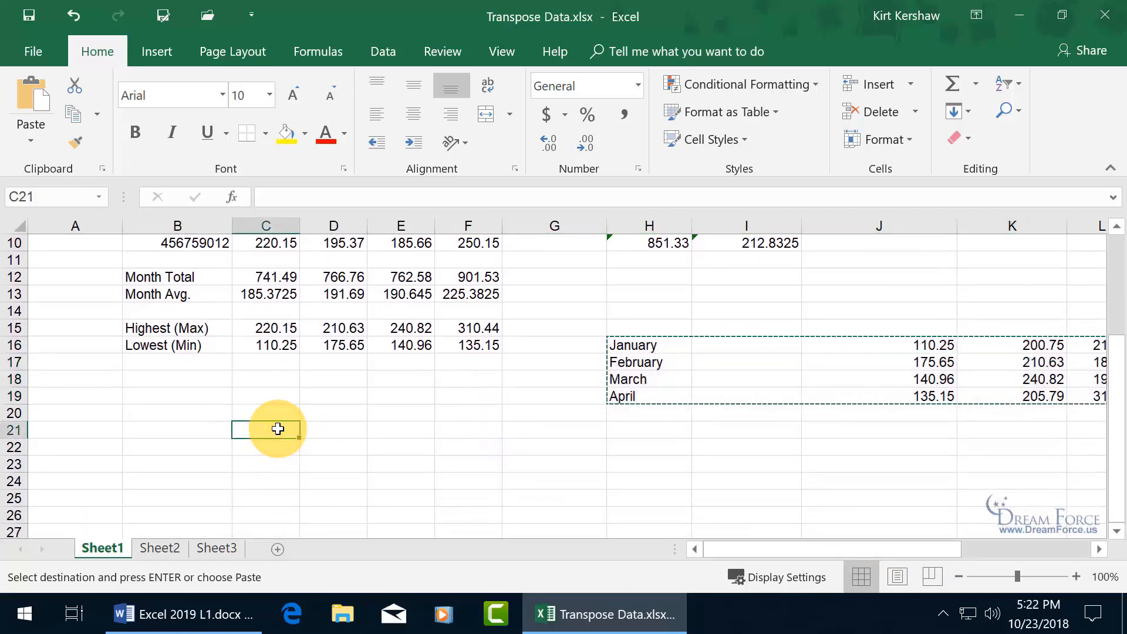
# - Paste the copied block transposed at C21, restoring months across the row
pyautogui.rightClick(271, 431)
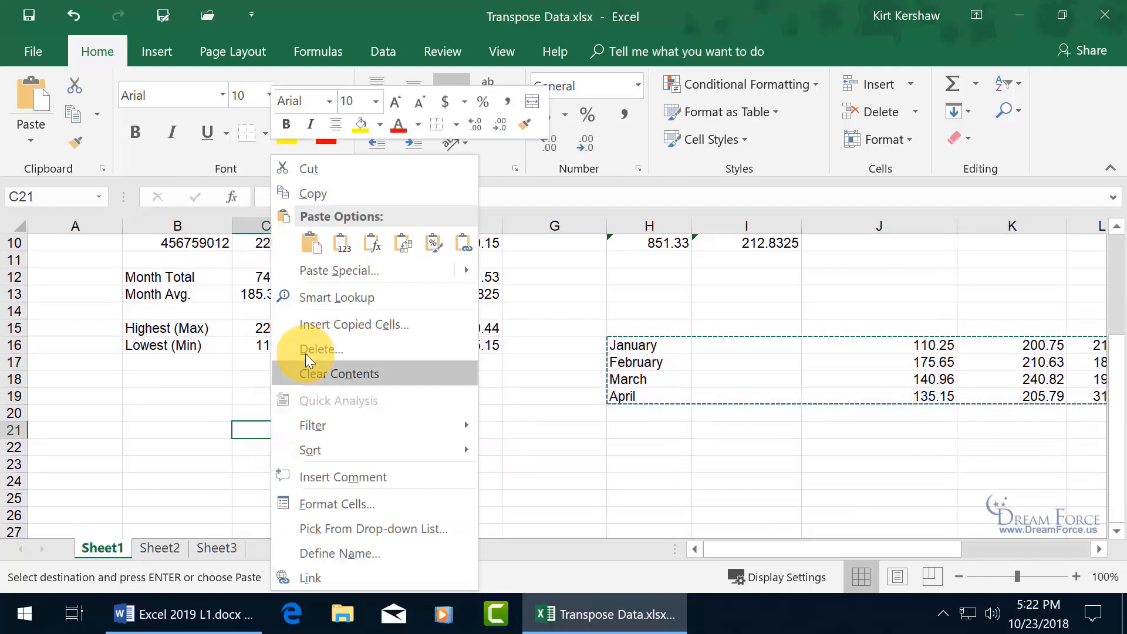
pyautogui.click(406, 246)
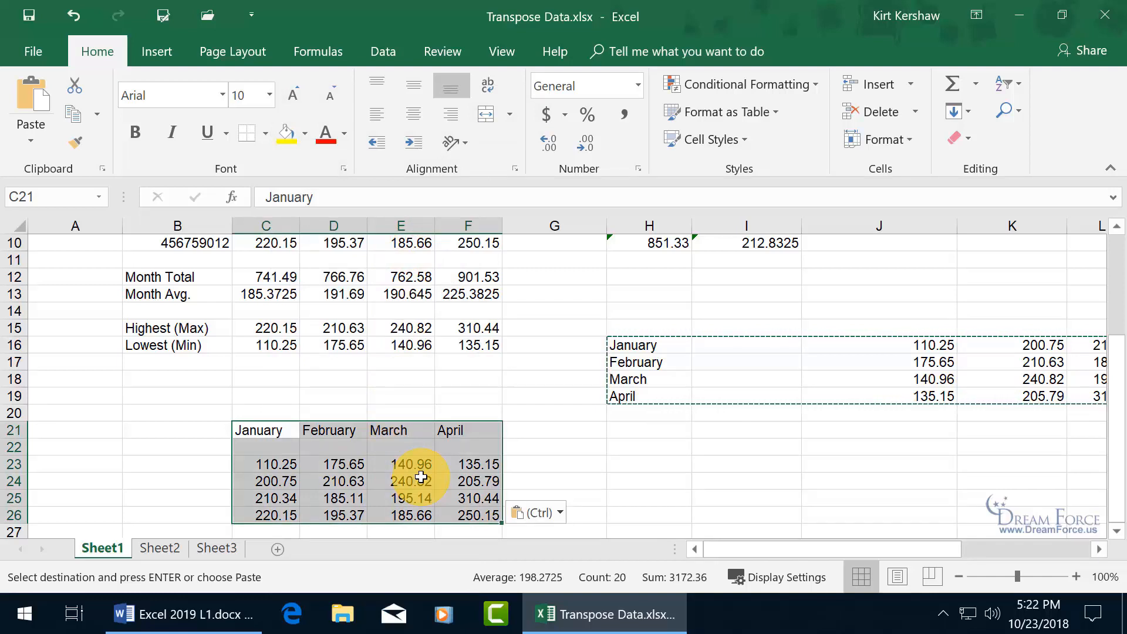
pyautogui.scroll(1, 421, 477)
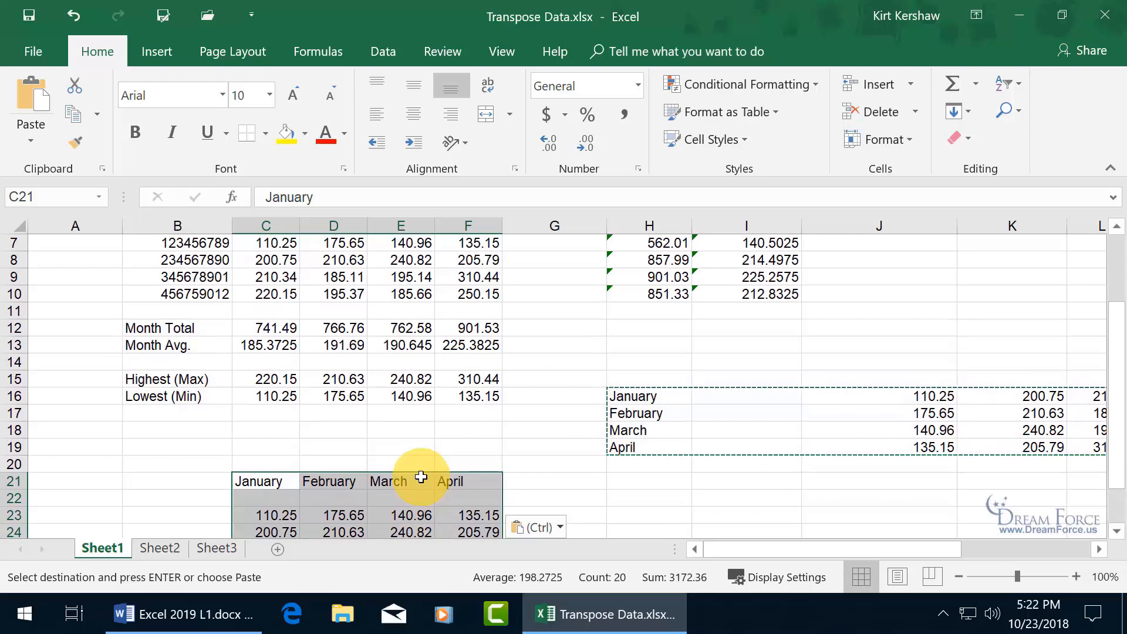
# - Clear the transposed data from H16:O19
pyautogui.moveTo(630, 397); pyautogui.dragTo(1010, 449)
pyautogui.press('Delete')
pyautogui.moveTo(851, 555); pyautogui.dragTo(785, 550)
pyautogui.scroll(1, 411, 458)
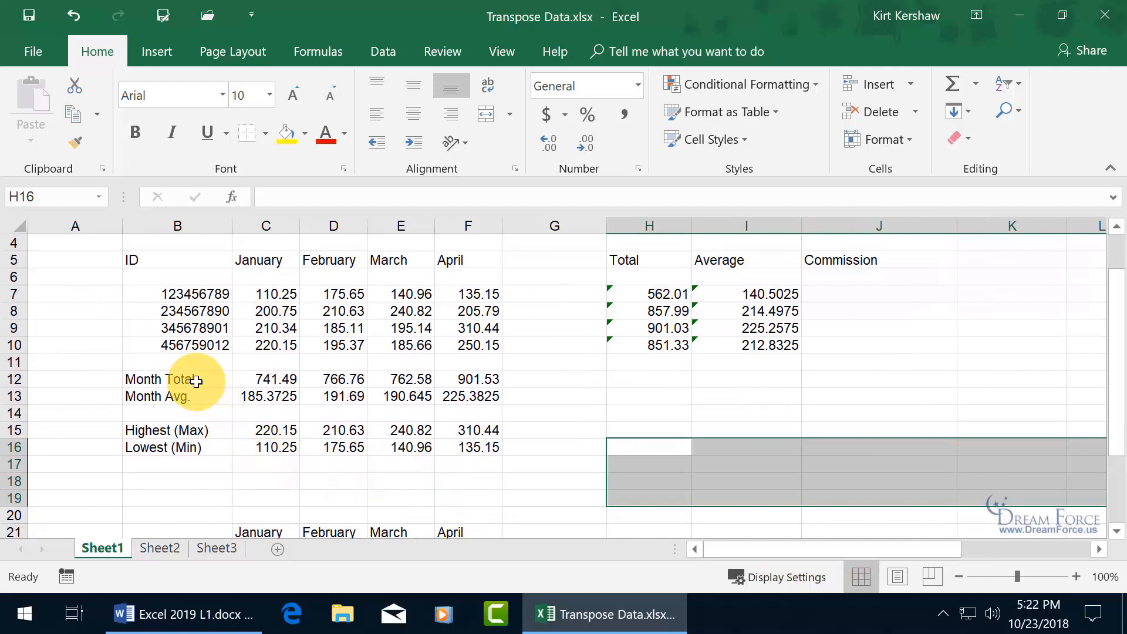
# - Copy the Month Total and Month Avg. rows B12:F13 and paste them transposed at H16
pyautogui.click(282, 378)
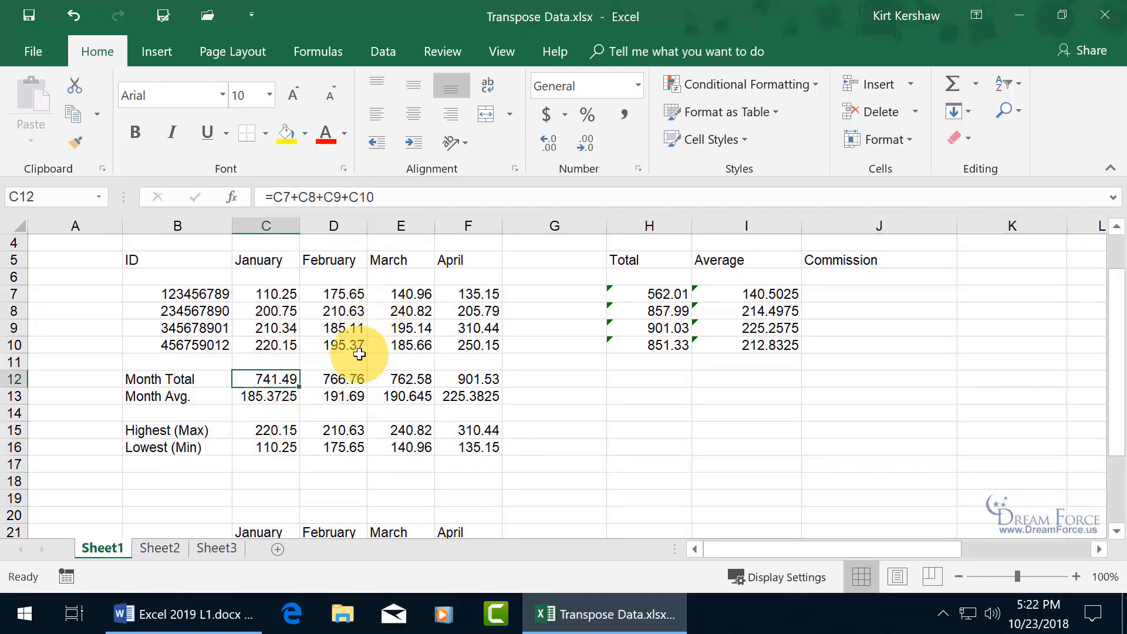
pyautogui.click(284, 401)
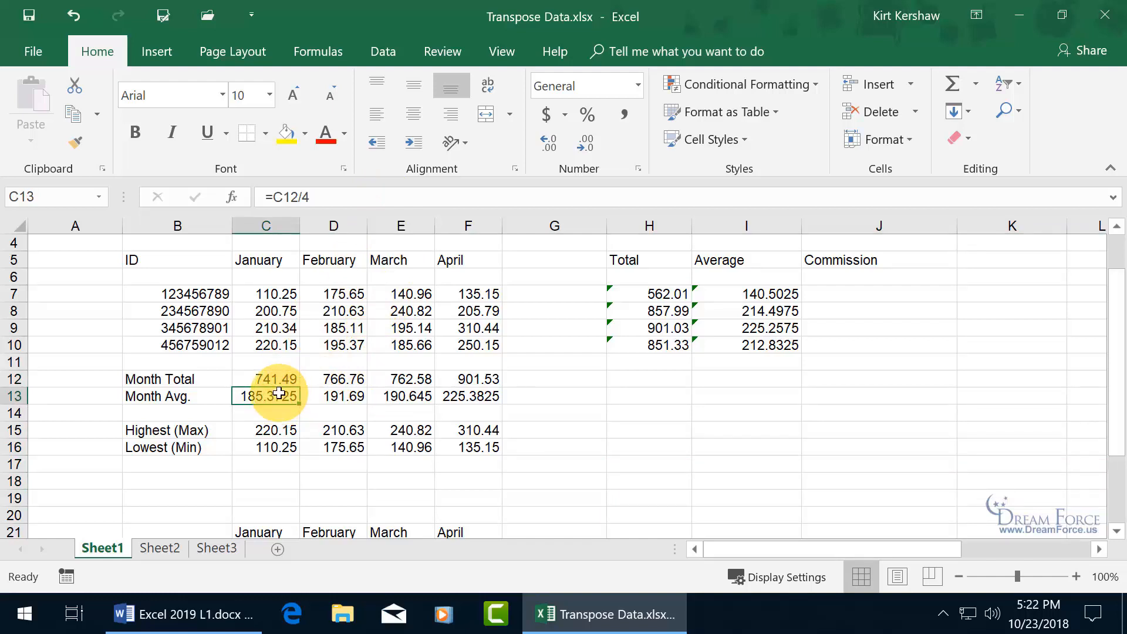
pyautogui.moveTo(189, 379); pyautogui.dragTo(483, 388)
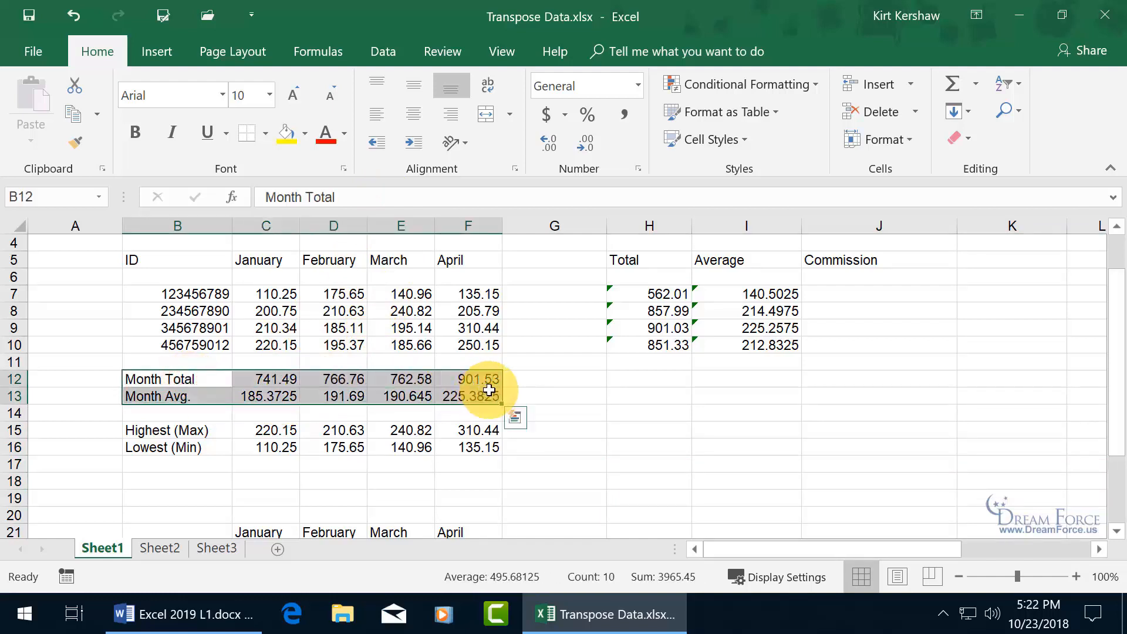
pyautogui.hotkey('ctrl', 'c')
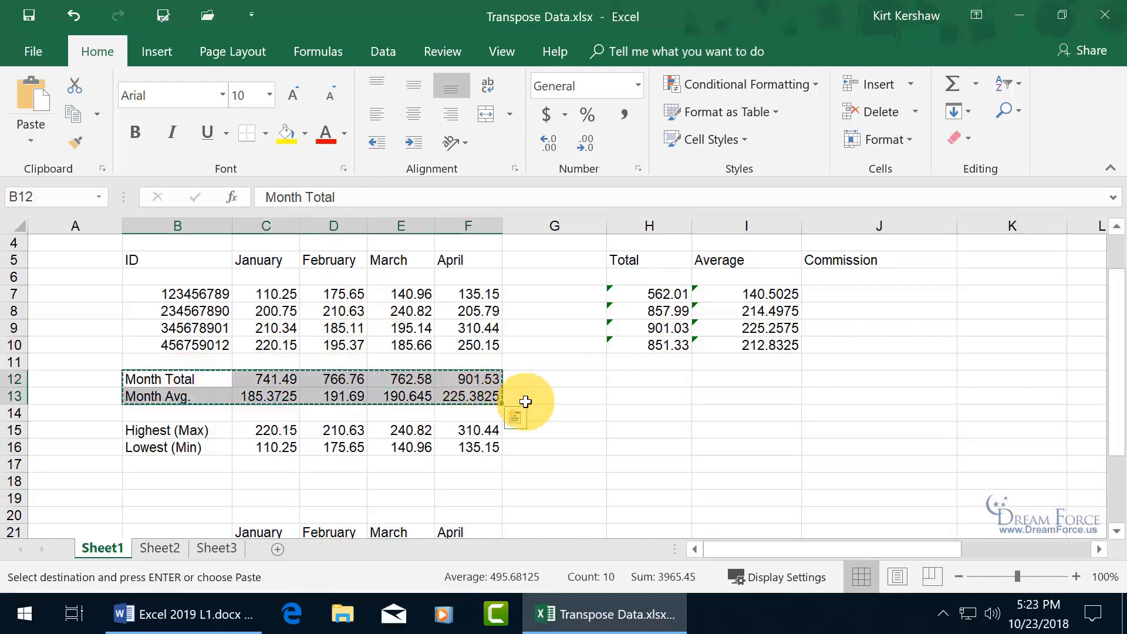
pyautogui.rightClick(681, 445)
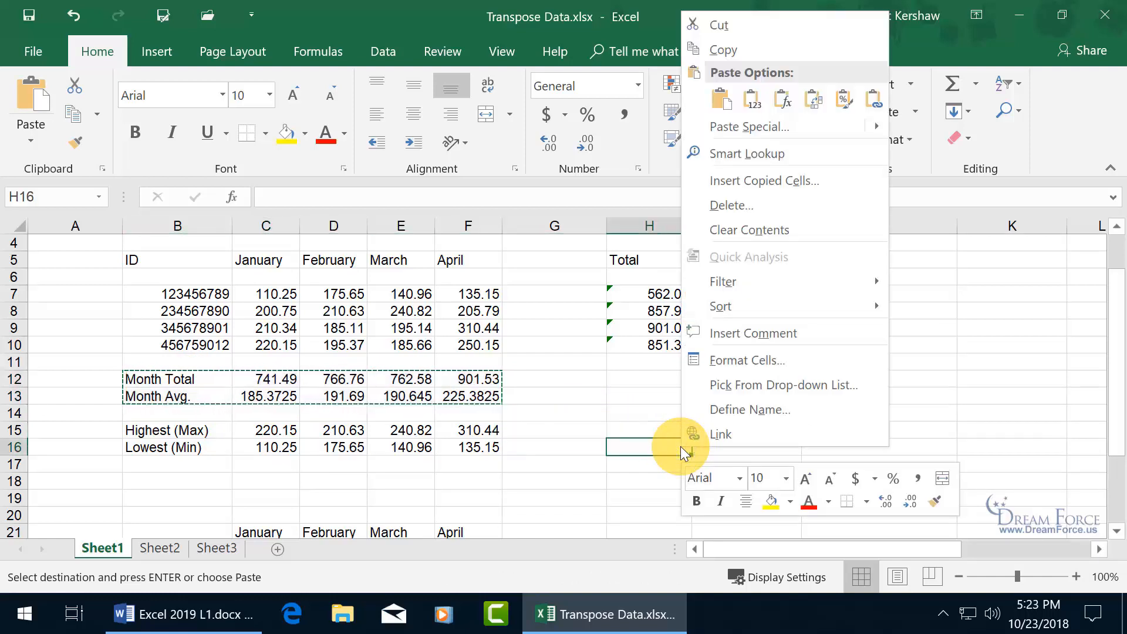
pyautogui.click(814, 98)
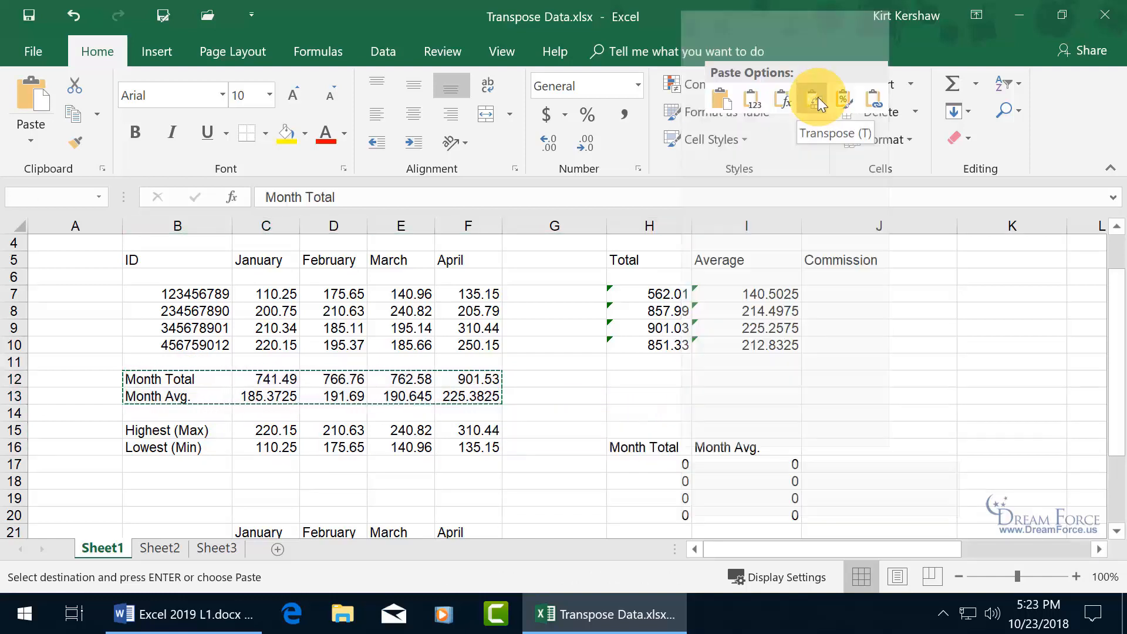
pyautogui.scroll(-2, 871, 405)
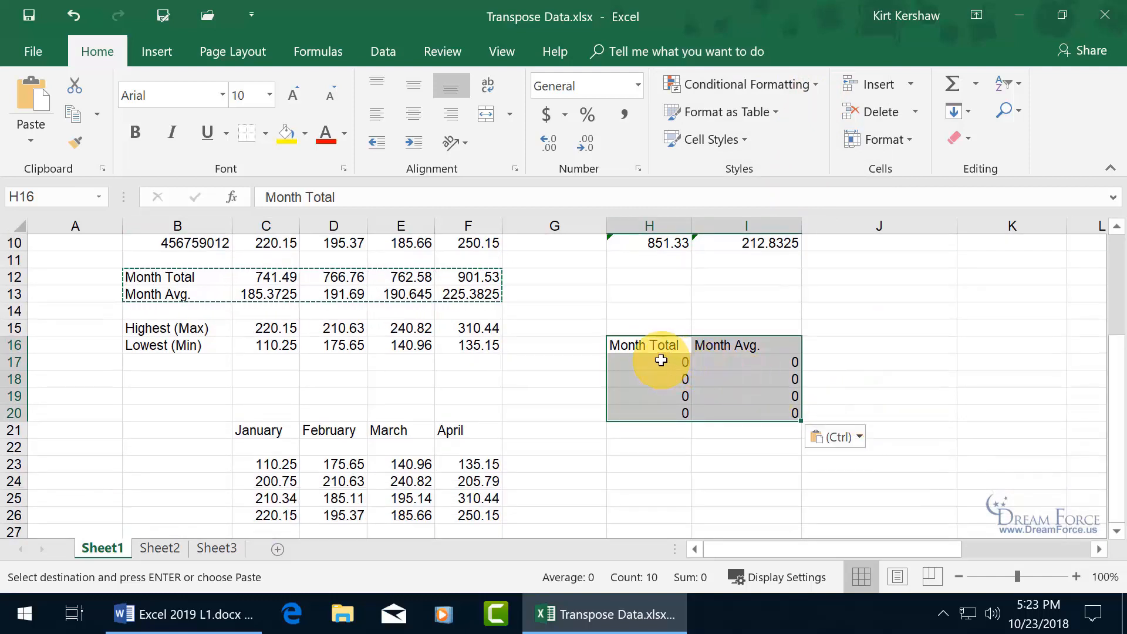
# - Repoint H17's Month Total references to C12:F12 for 3172.36, and confirm I17's average of 793.09
pyautogui.click(661, 361)
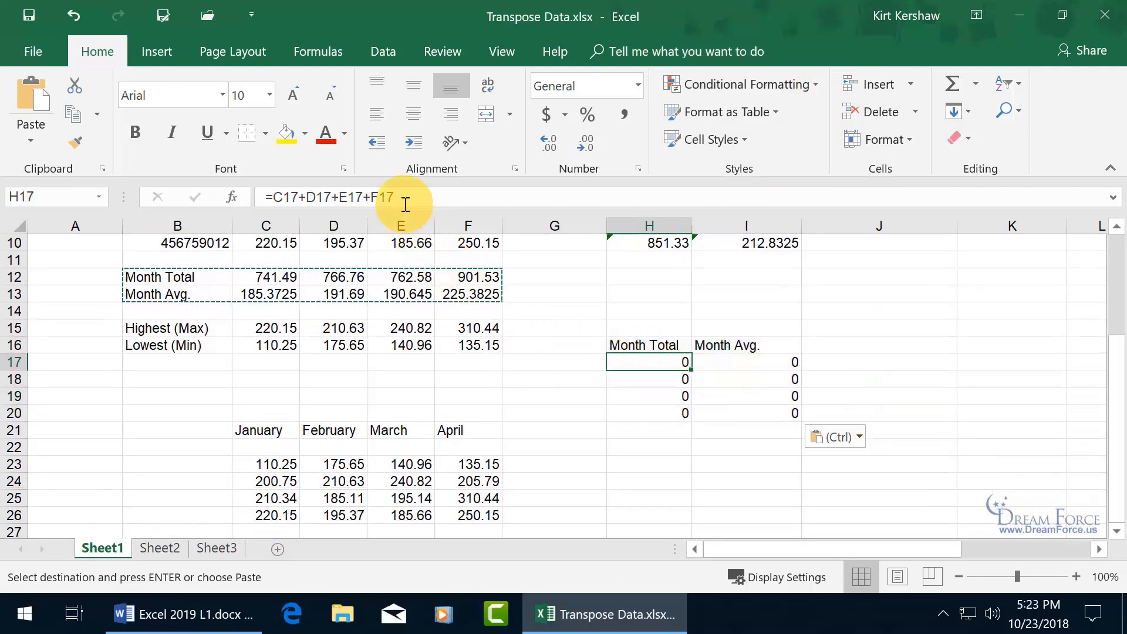
pyautogui.doubleClick(642, 362)
pyautogui.scroll(2, 576, 379)
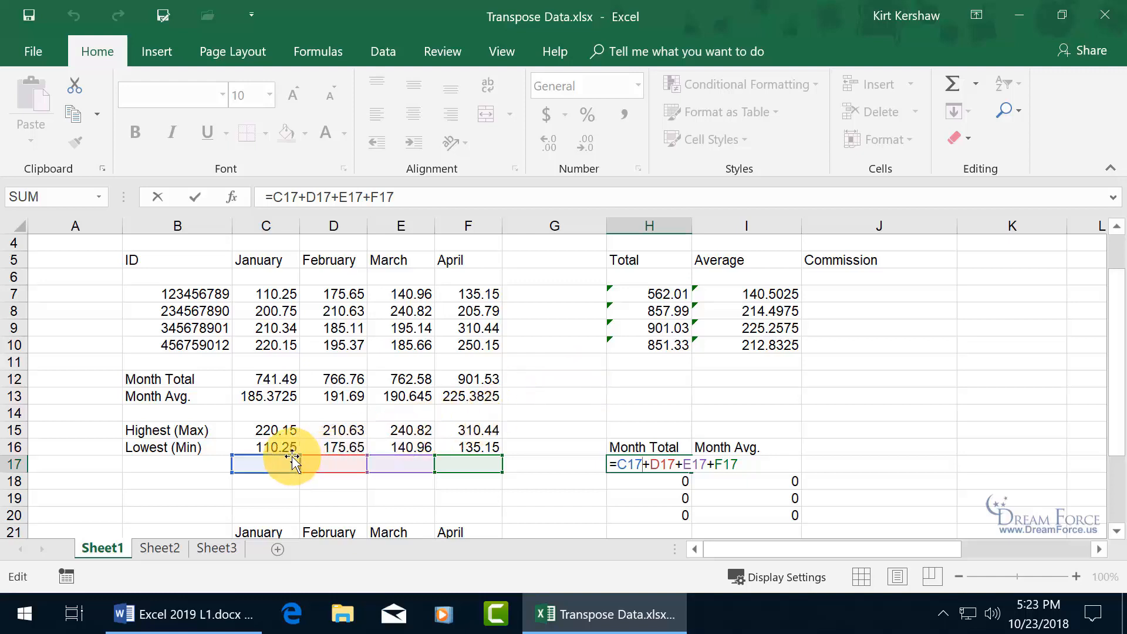
pyautogui.moveTo(292, 458); pyautogui.dragTo(287, 382)
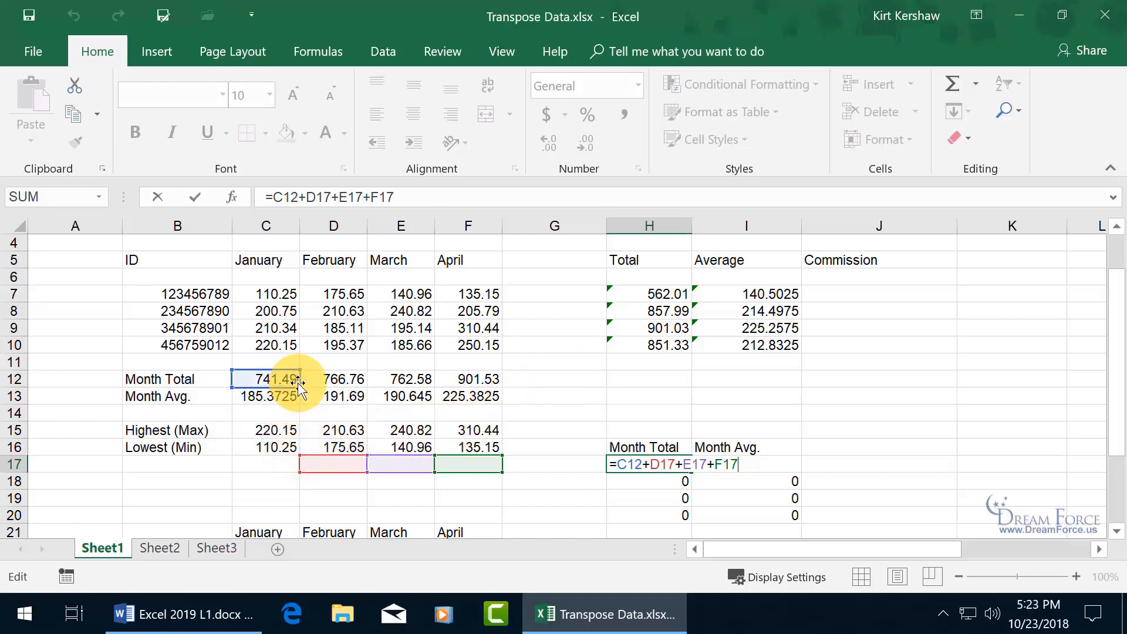
pyautogui.moveTo(337, 461); pyautogui.dragTo(336, 382)
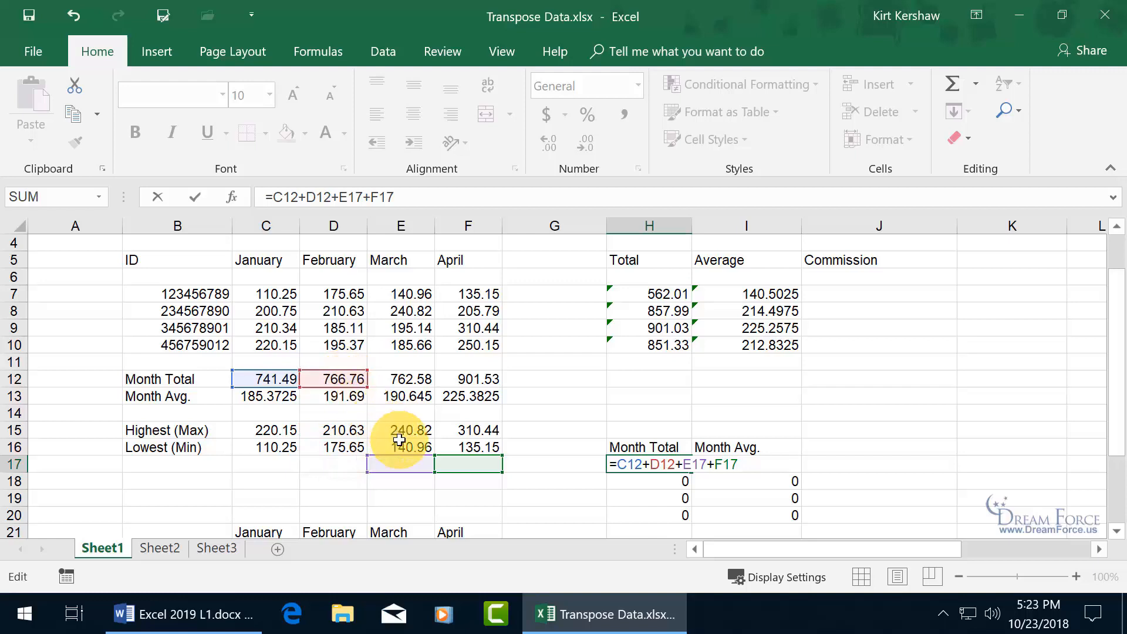
pyautogui.moveTo(405, 453); pyautogui.dragTo(408, 383)
pyautogui.moveTo(470, 461); pyautogui.dragTo(469, 381)
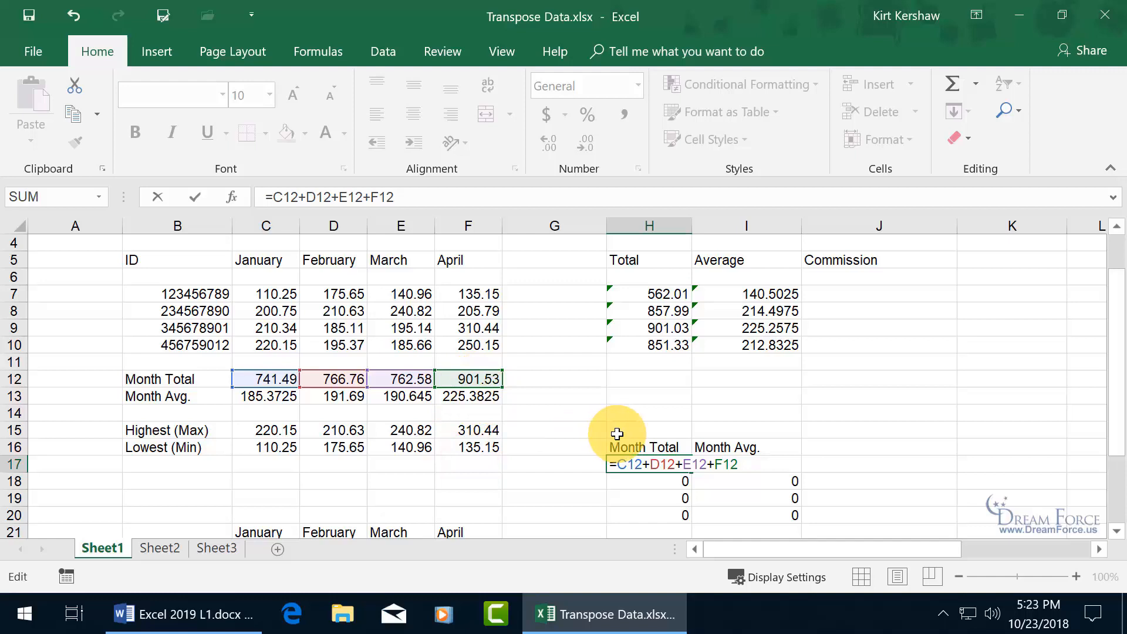
pyautogui.press('Return')
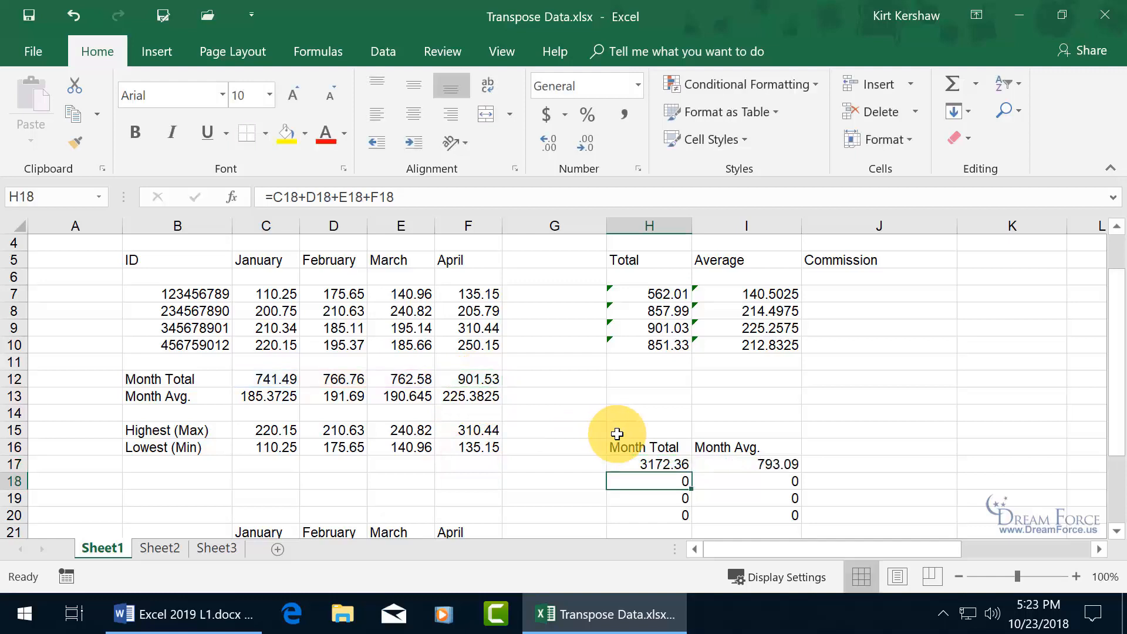
pyautogui.doubleClick(771, 465)
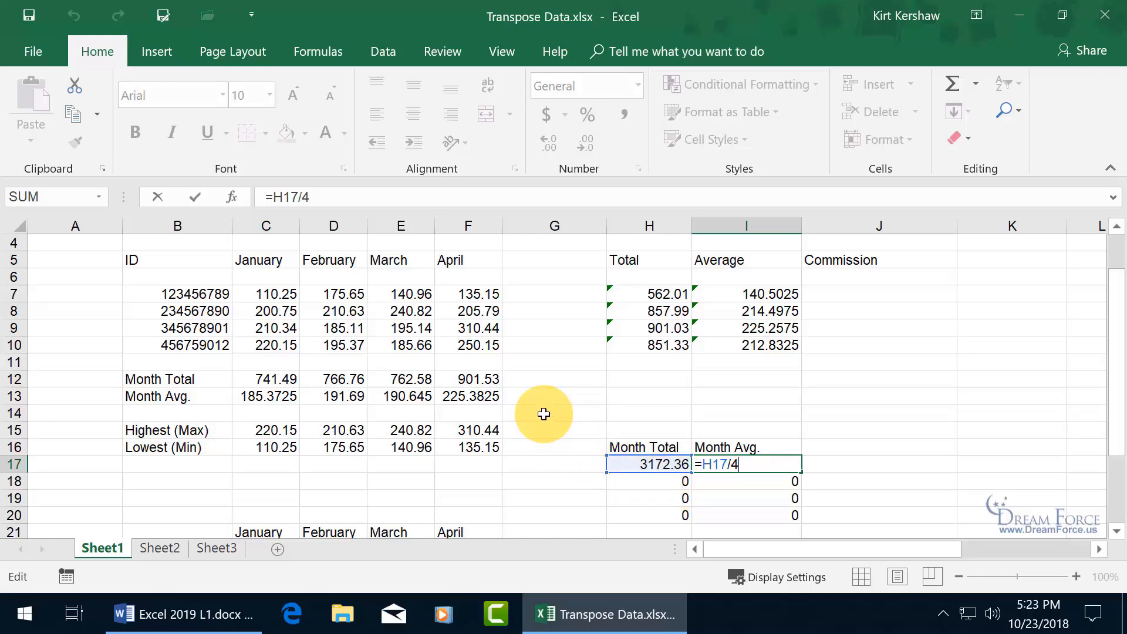
pyautogui.hotkey('ctrl', 'Return')
# - Clear the transposed totals from H16:I20 and select a destination range starting at H14
pyautogui.moveTo(610, 430); pyautogui.dragTo(764, 522)
pyautogui.press('Delete')
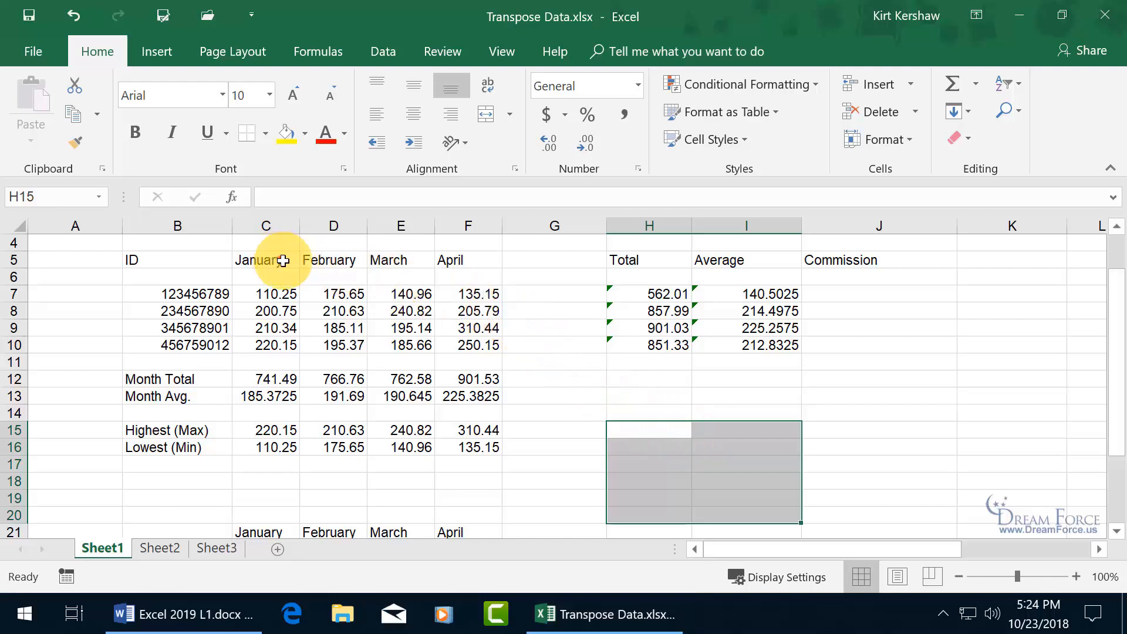
pyautogui.moveTo(285, 259); pyautogui.dragTo(466, 346)
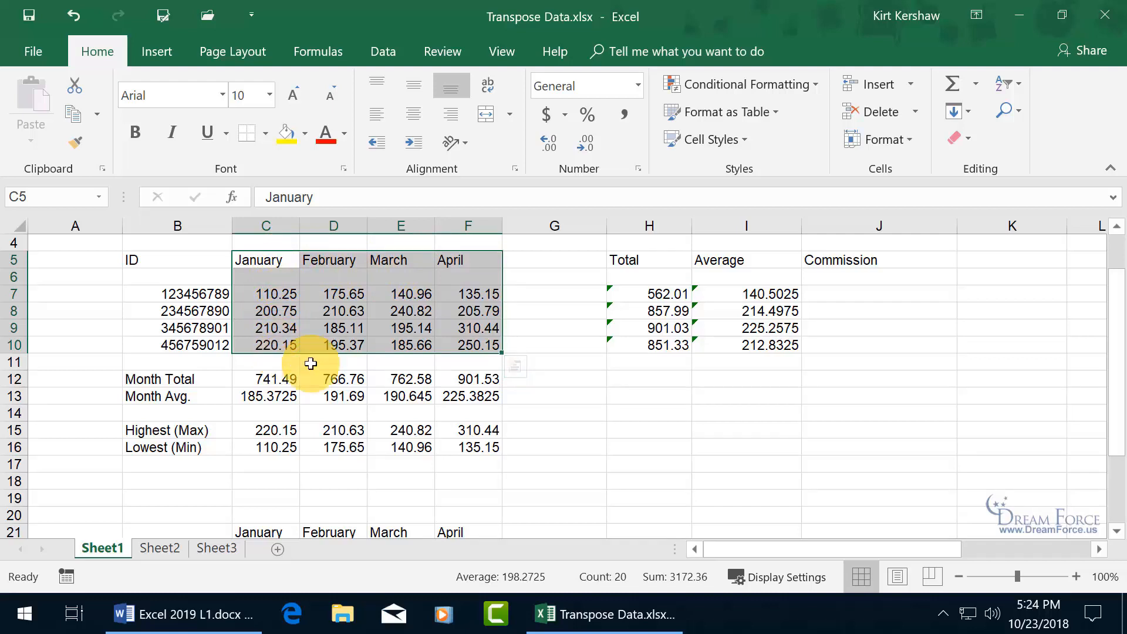
pyautogui.click(620, 413)
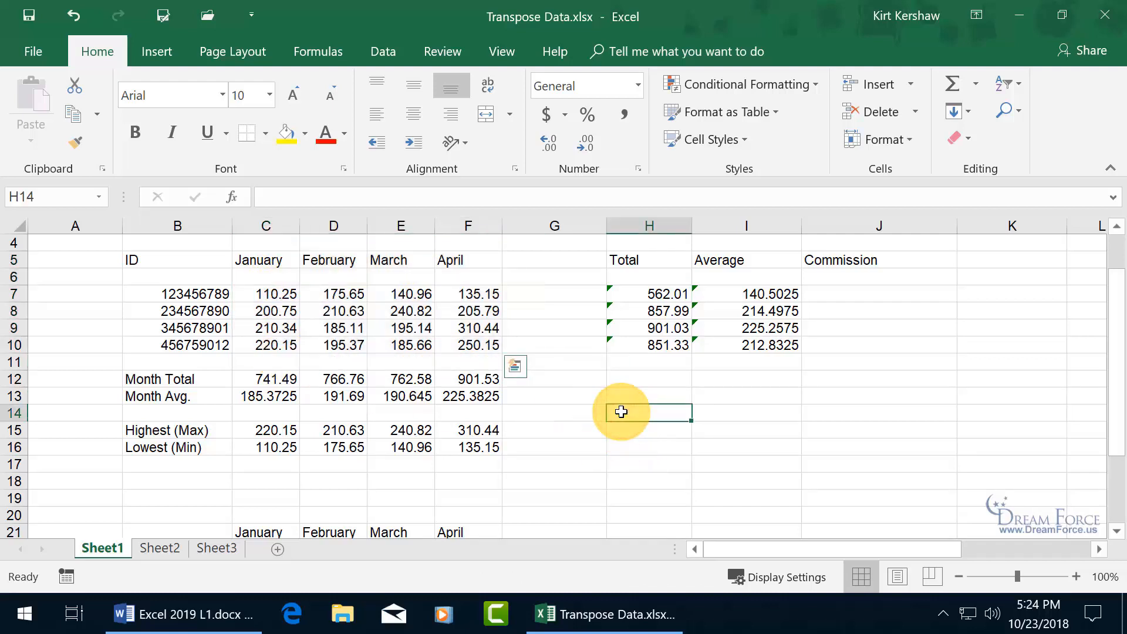
pyautogui.moveTo(621, 411); pyautogui.dragTo(986, 462)
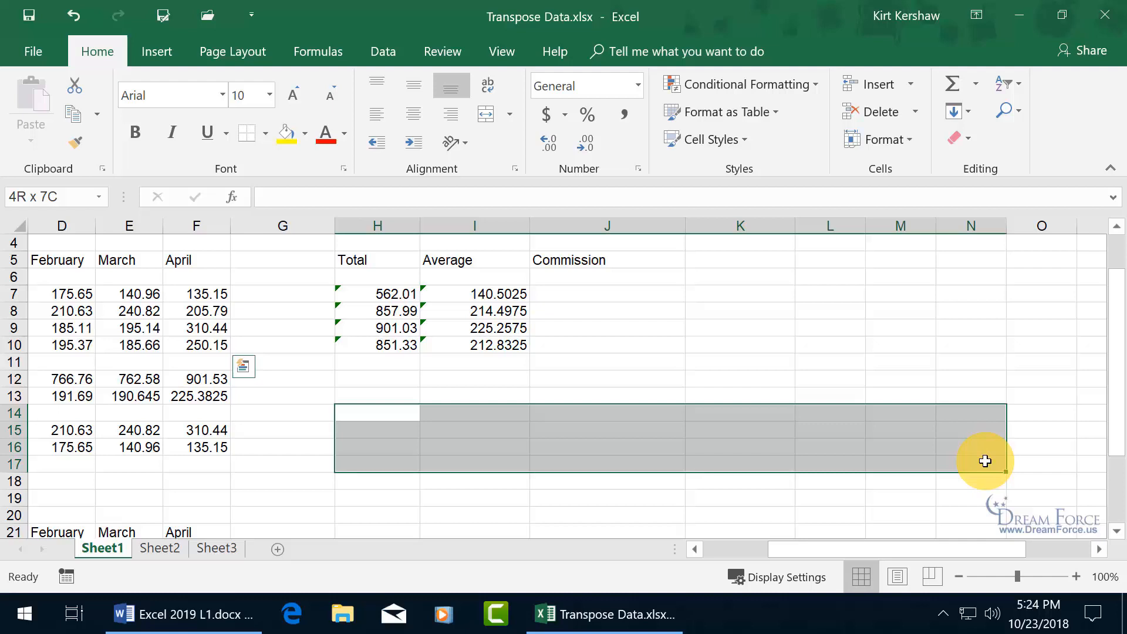
# - Enter {=TRANSPOSE(C5:F10)} as an array formula across H14:M17
pyautogui.moveTo(986, 462); pyautogui.dragTo(926, 464)
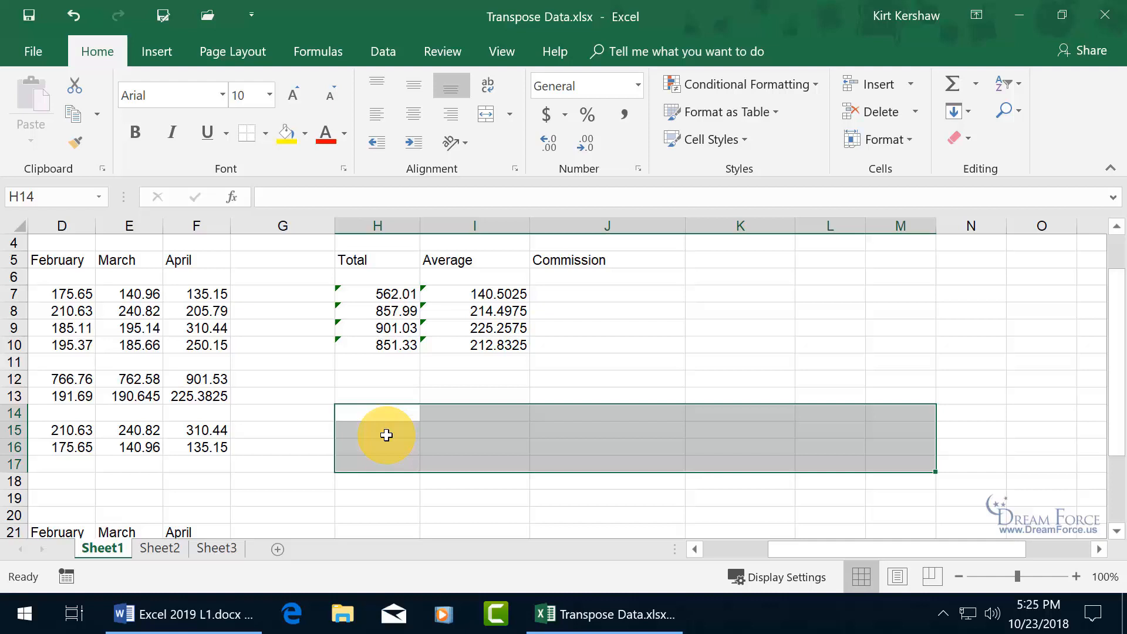
pyautogui.write('=')
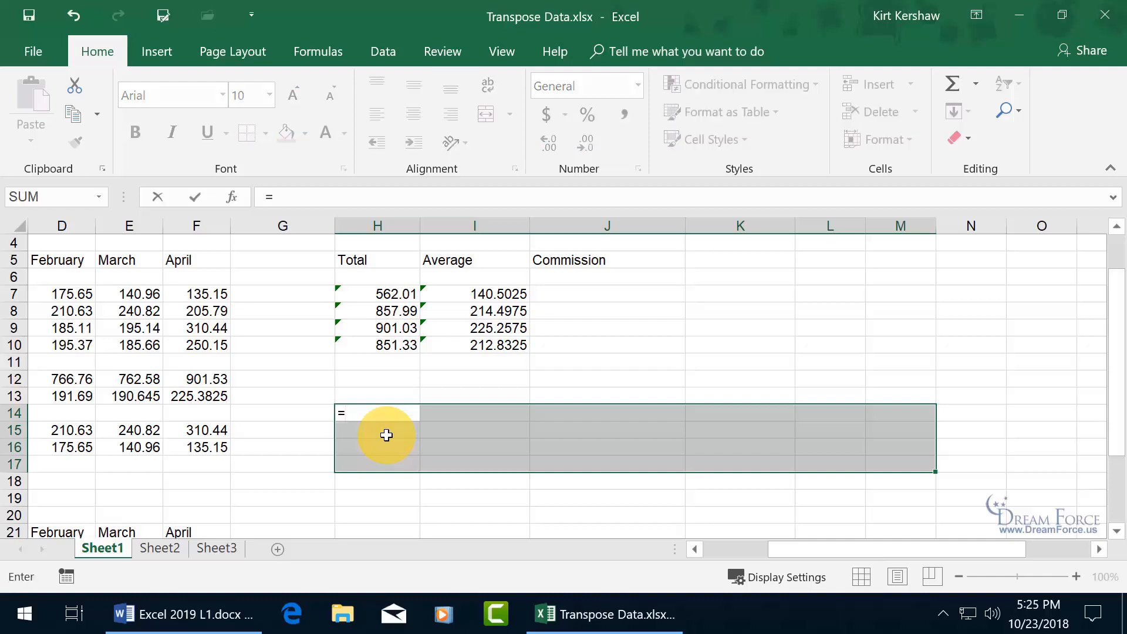
pyautogui.write('tran')
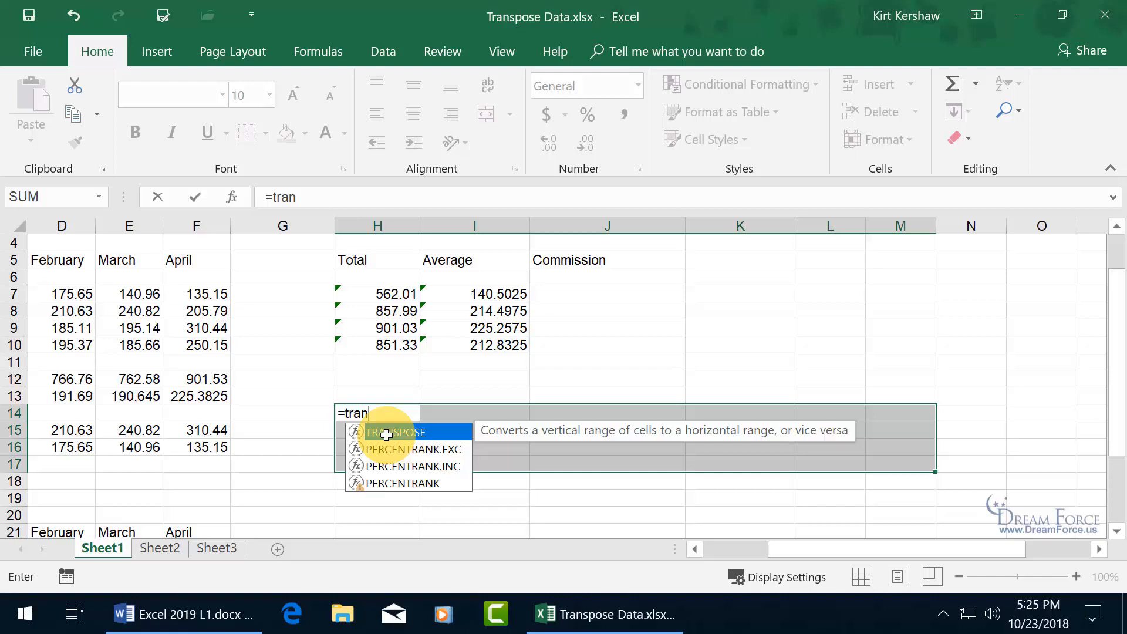
pyautogui.doubleClick(386, 435)
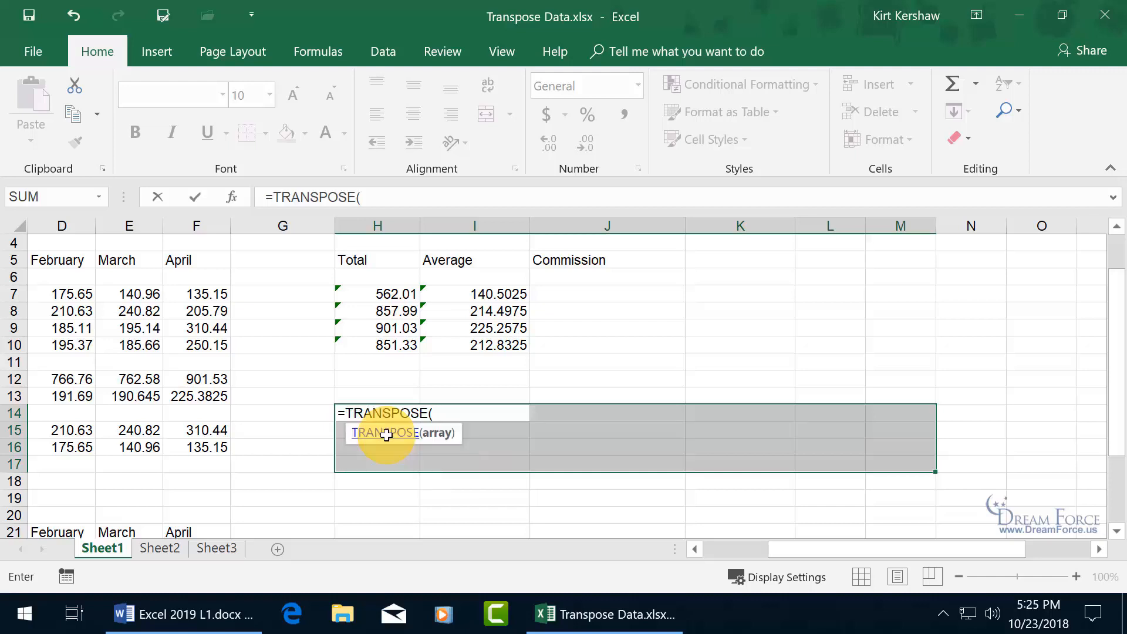
pyautogui.moveTo(918, 552); pyautogui.dragTo(872, 552)
pyautogui.click(170, 262)
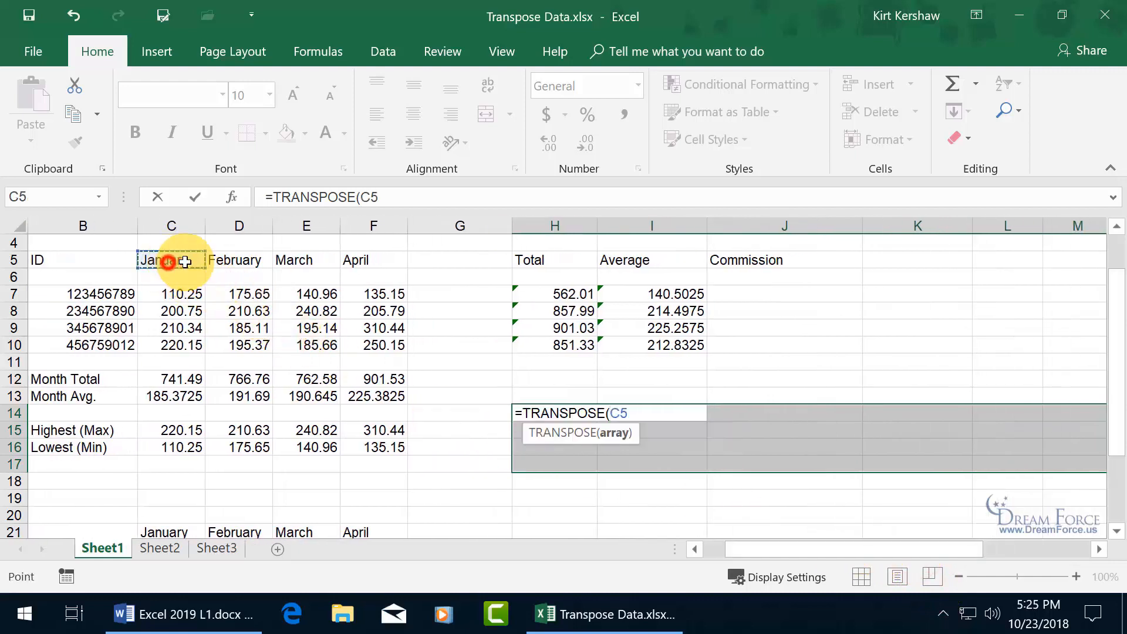
pyautogui.moveTo(185, 262); pyautogui.dragTo(382, 345)
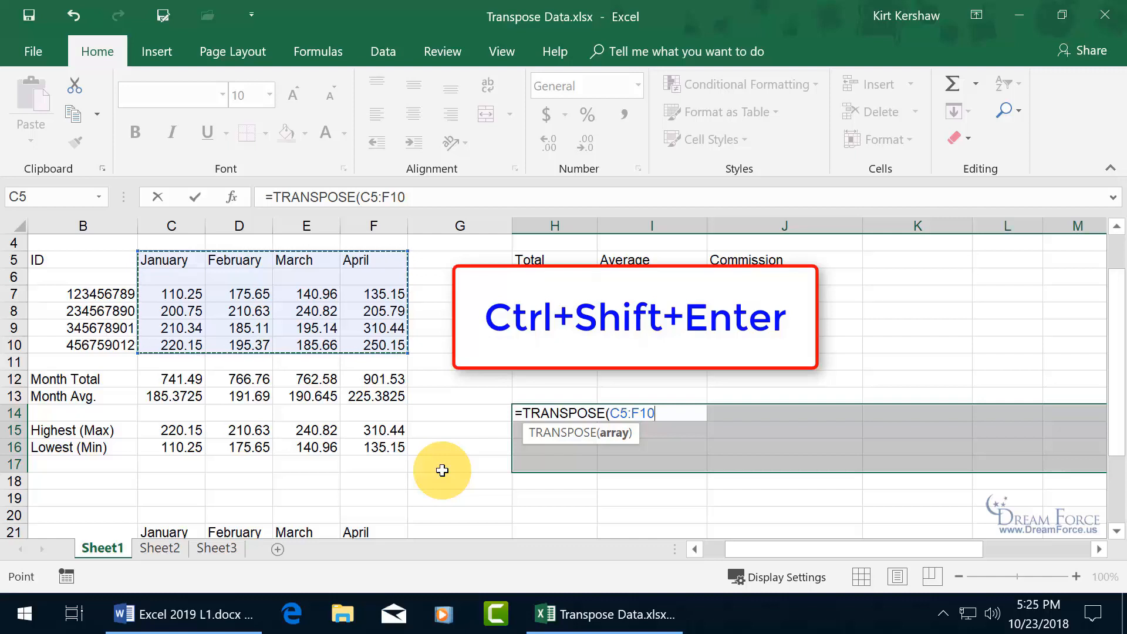
pyautogui.hotkey('ctrl', 'shift', 'Return')
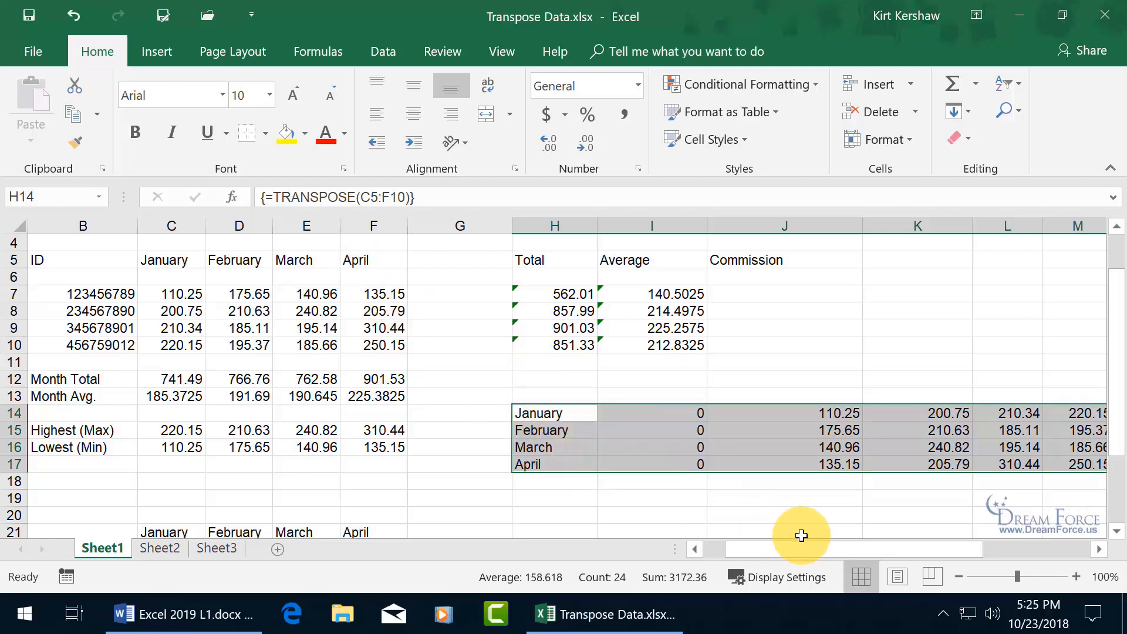
pyautogui.moveTo(822, 549); pyautogui.dragTo(798, 552)
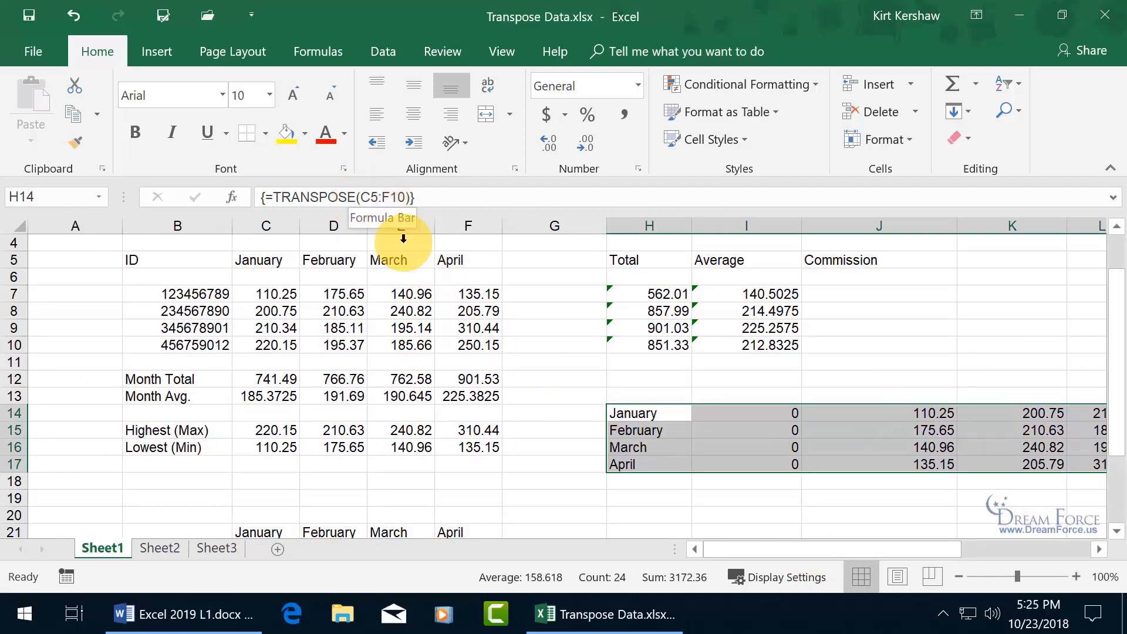
pyautogui.click(651, 434)
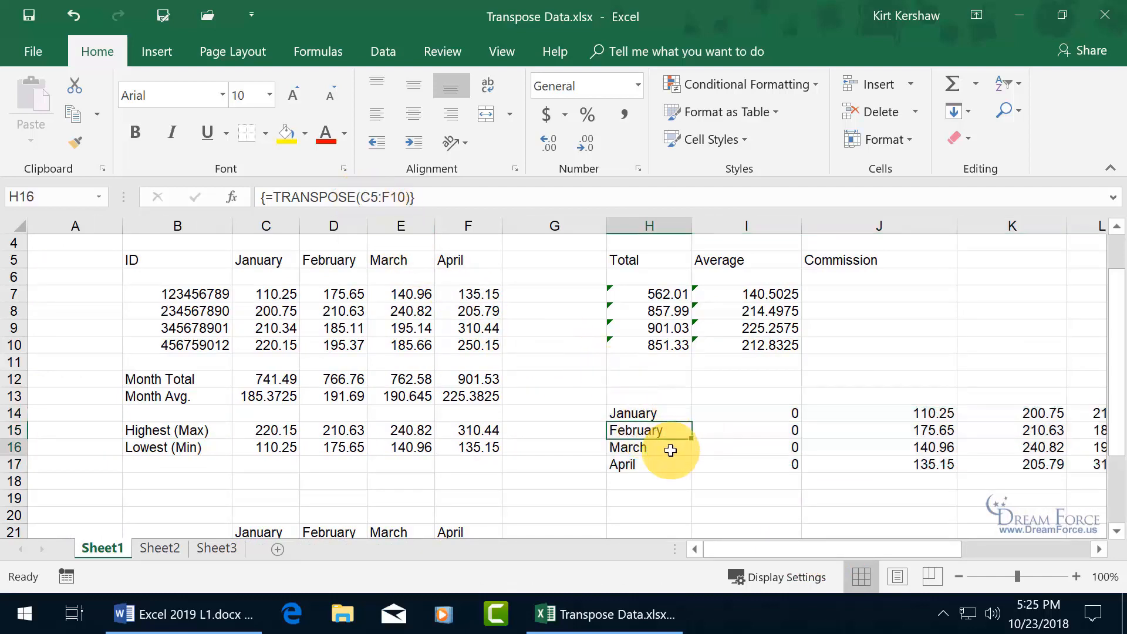
pyautogui.click(670, 448)
pyautogui.click(667, 466)
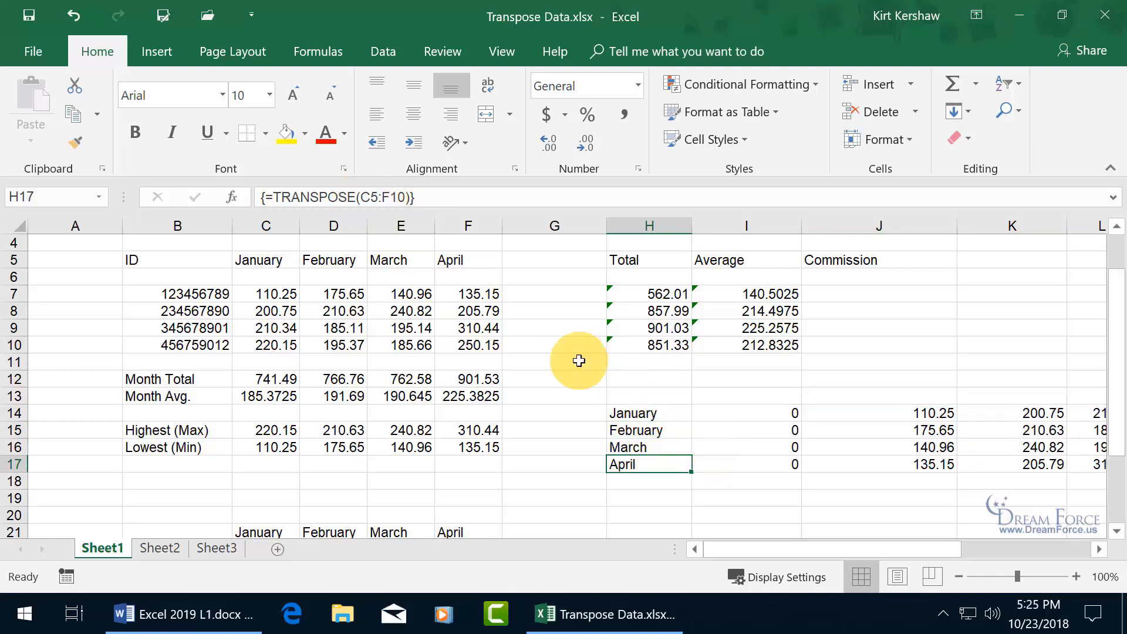
pyautogui.click(918, 448)
pyautogui.click(933, 464)
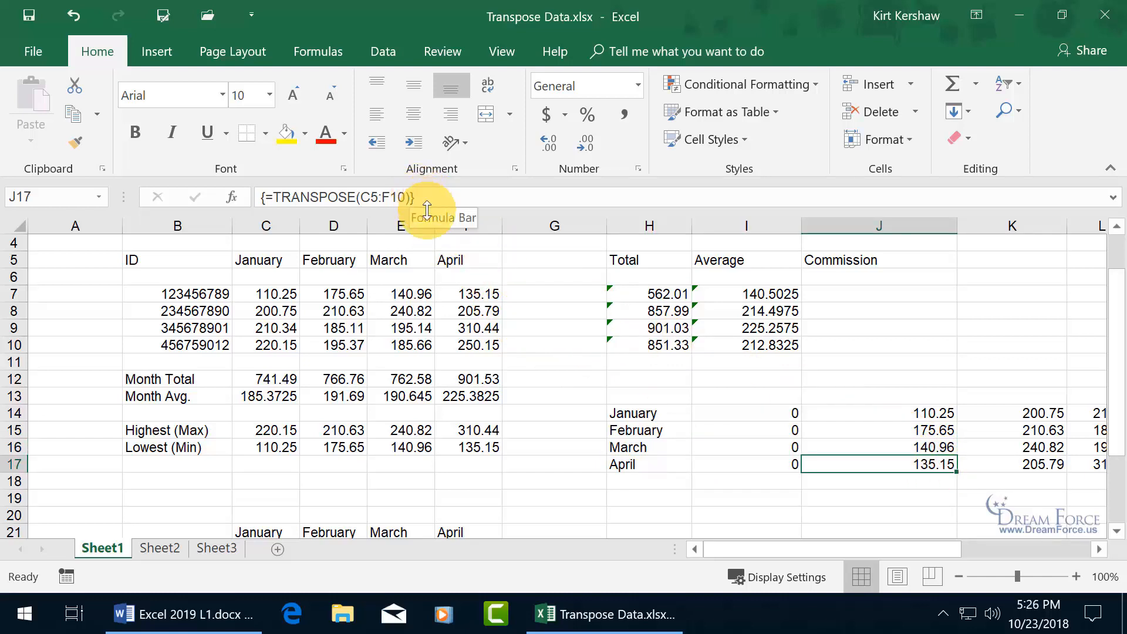
pyautogui.click(641, 414)
pyautogui.moveTo(658, 425); pyautogui.dragTo(987, 466)
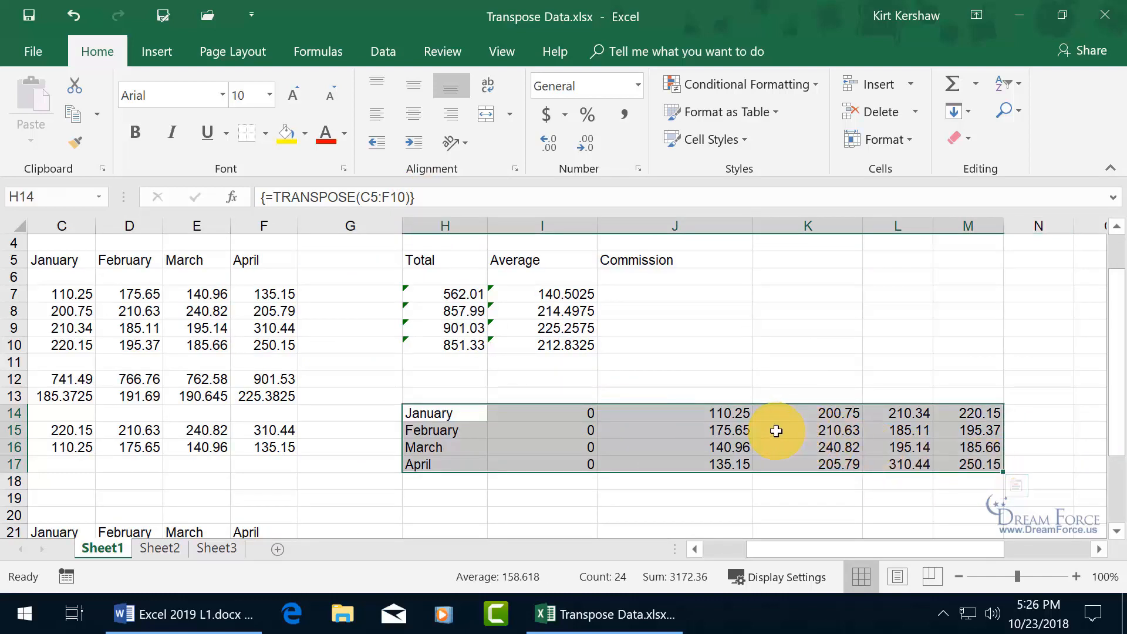
# - Copy H14:M17 and paste it back over itself as values
pyautogui.hotkey('ctrl', 'c')
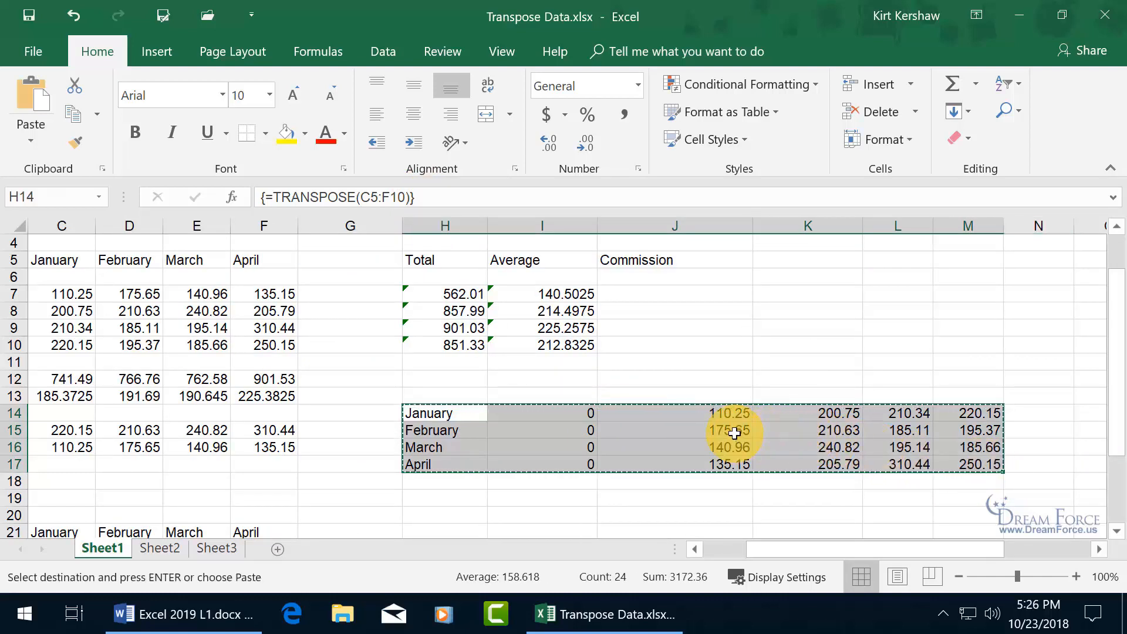
pyautogui.rightClick(734, 433)
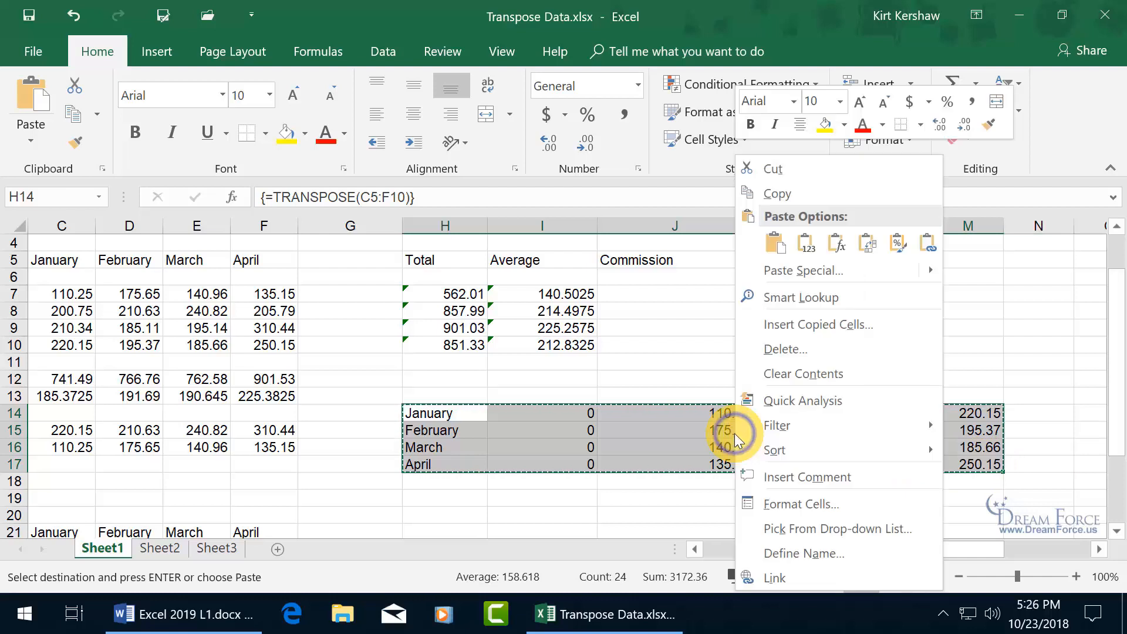
pyautogui.click(808, 249)
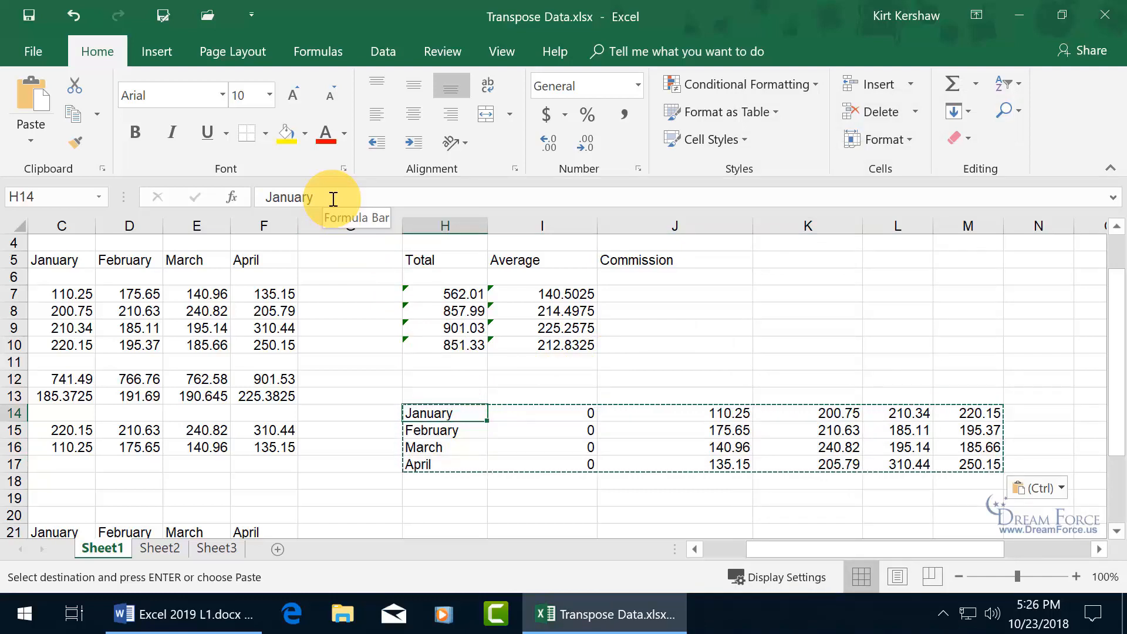
# - Verify the month names and figures like 175.65 and 210.63 are plain values, then exit copy mode
pyautogui.click(433, 431)
pyautogui.click(435, 448)
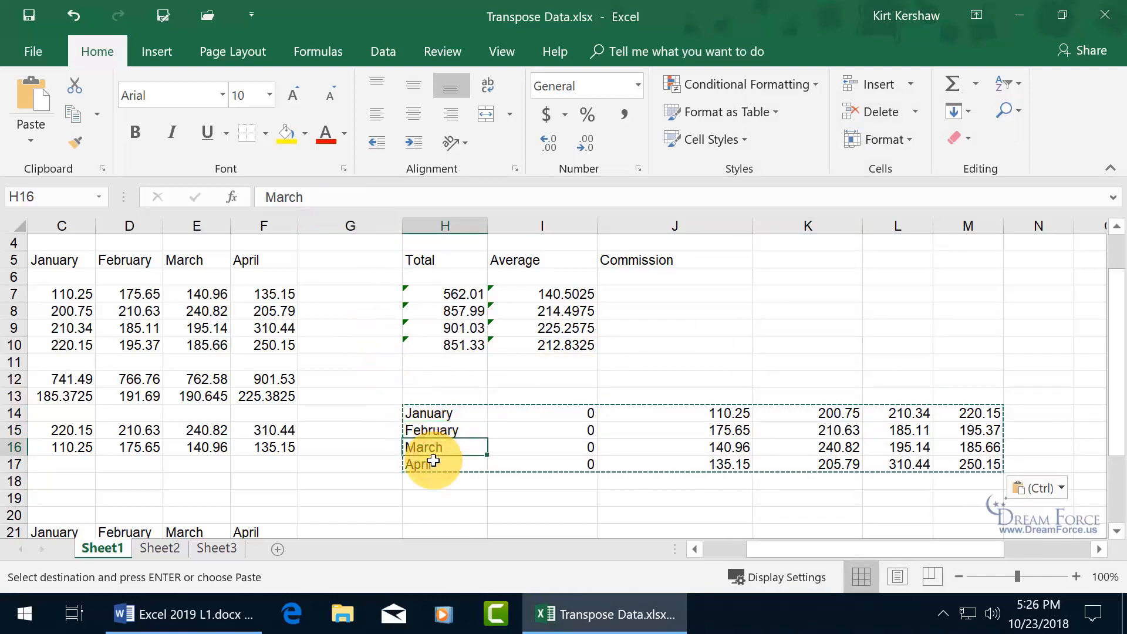
pyautogui.click(439, 459)
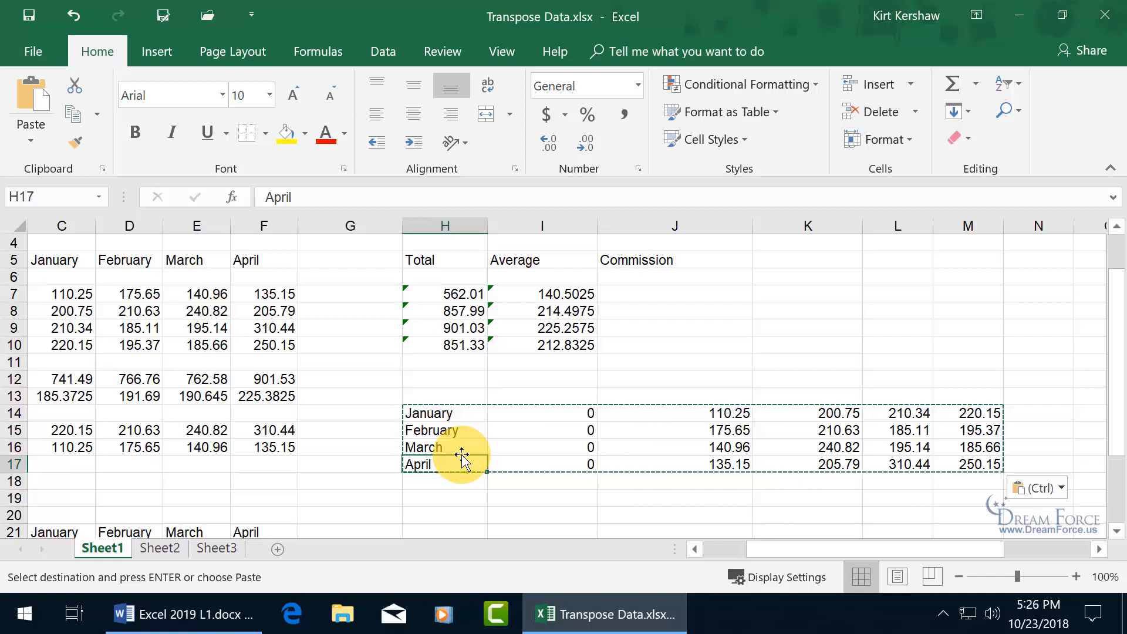
pyautogui.click(461, 418)
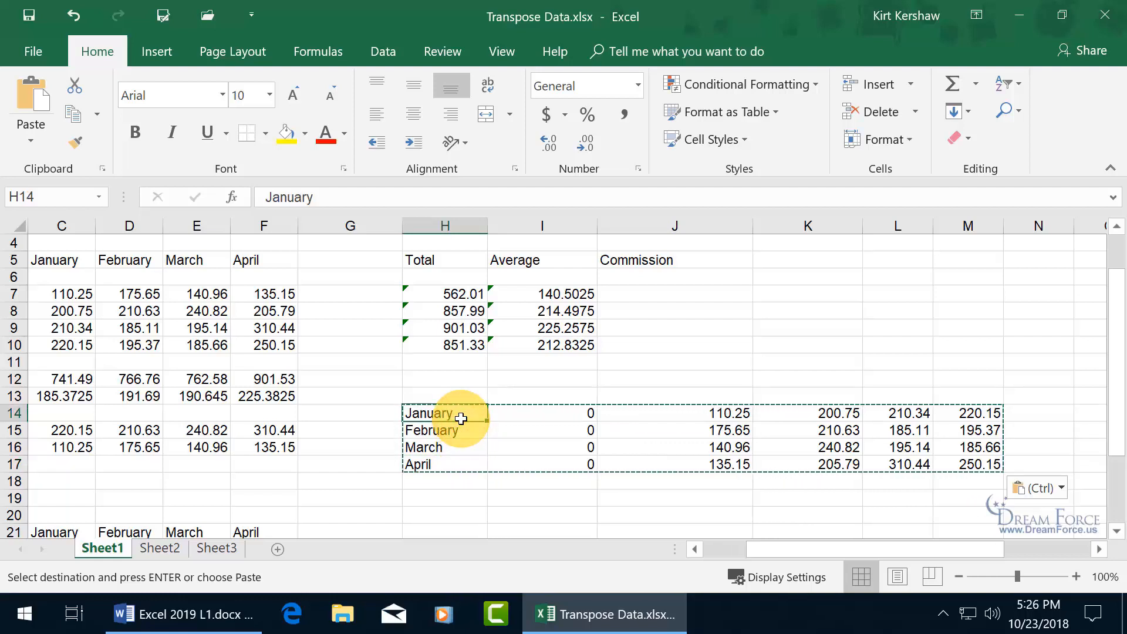
pyautogui.click(450, 434)
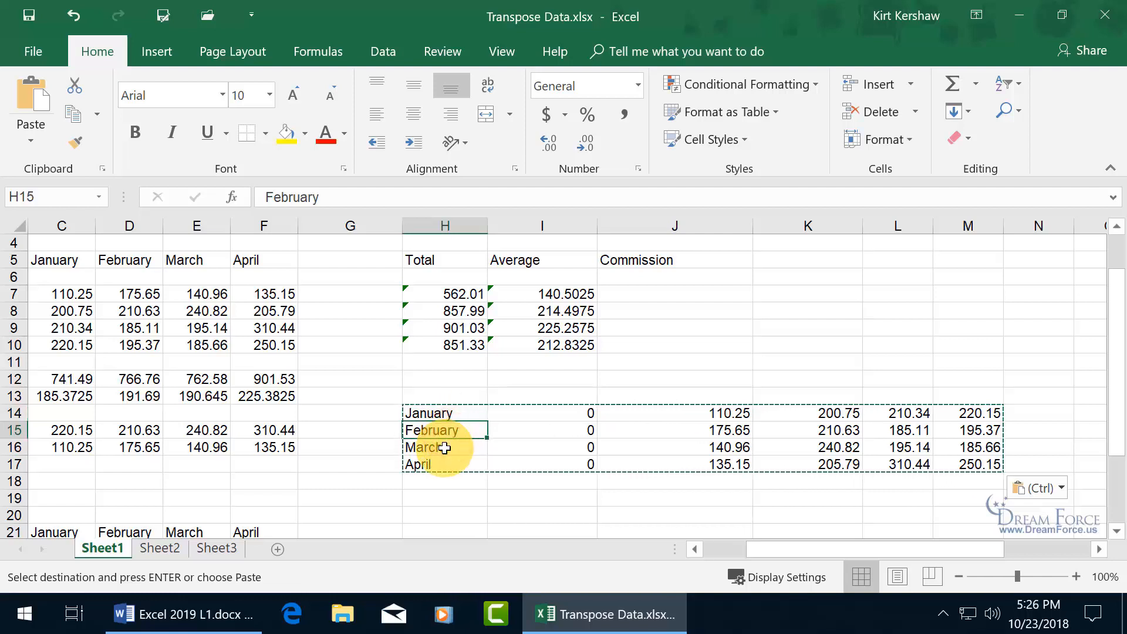
pyautogui.click(445, 448)
pyautogui.click(581, 428)
pyautogui.click(705, 431)
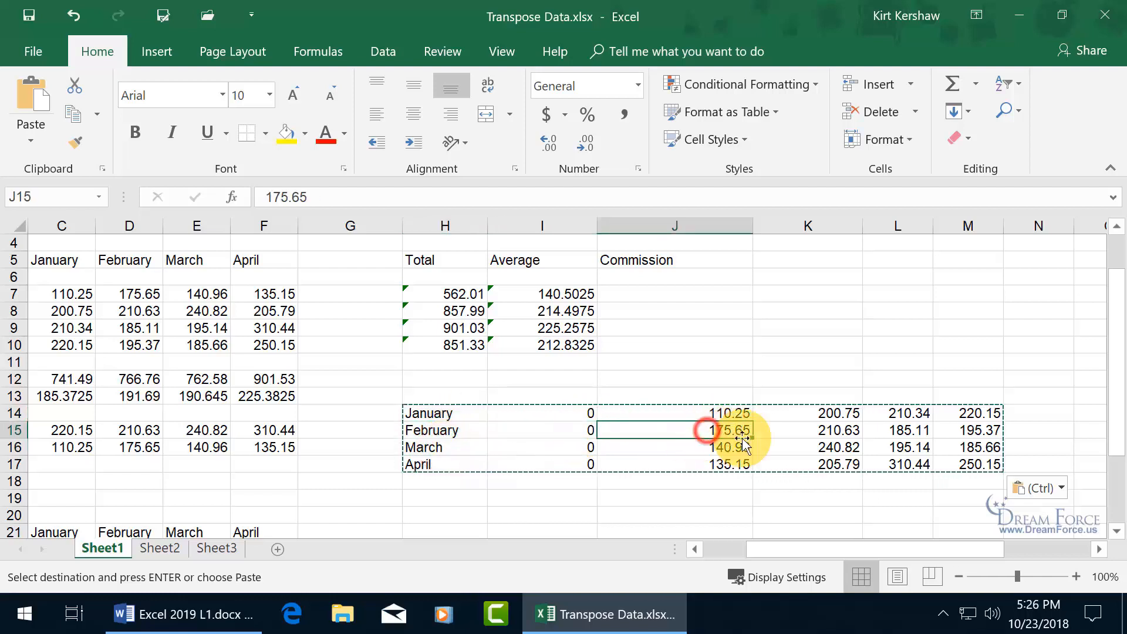
pyautogui.click(826, 435)
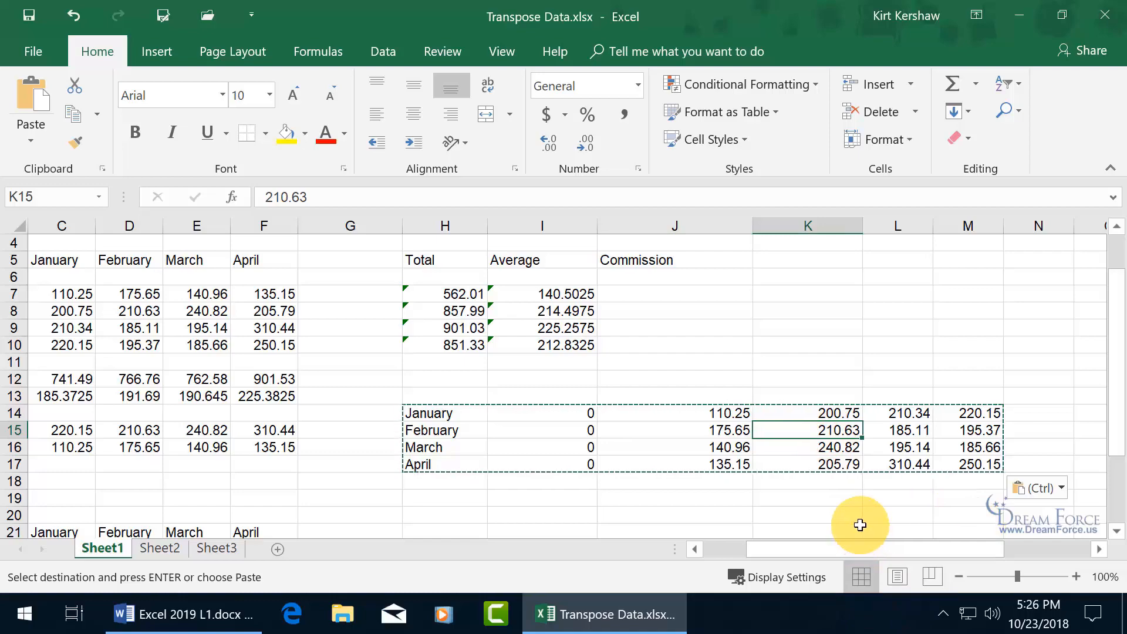
pyautogui.press('Escape')
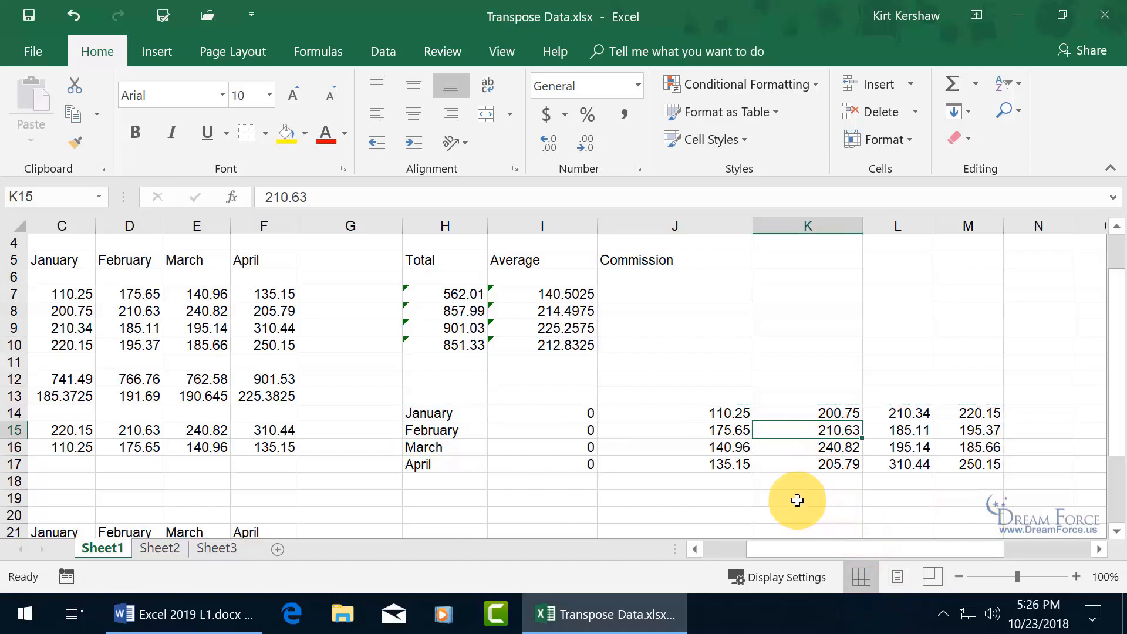